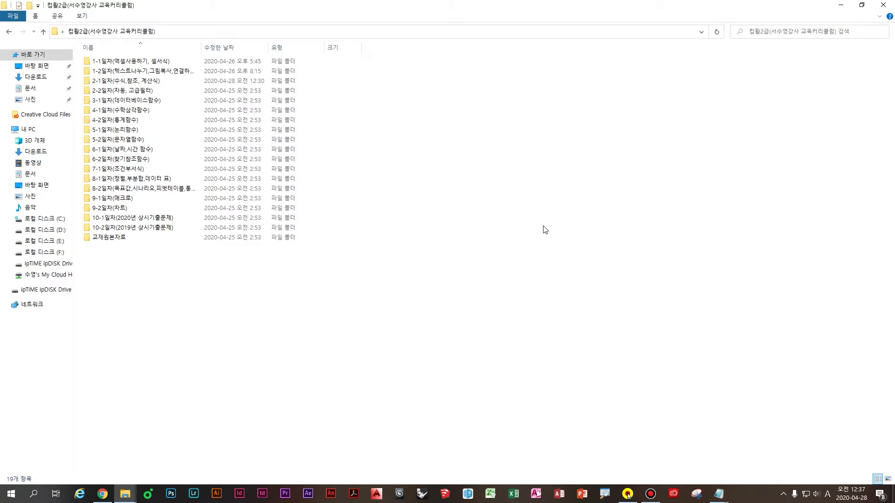
- Open the workbook 수식, 참조 (수업).xlsx from the folder 2-1일차(수식,참조, 계산식)
click(543, 226)
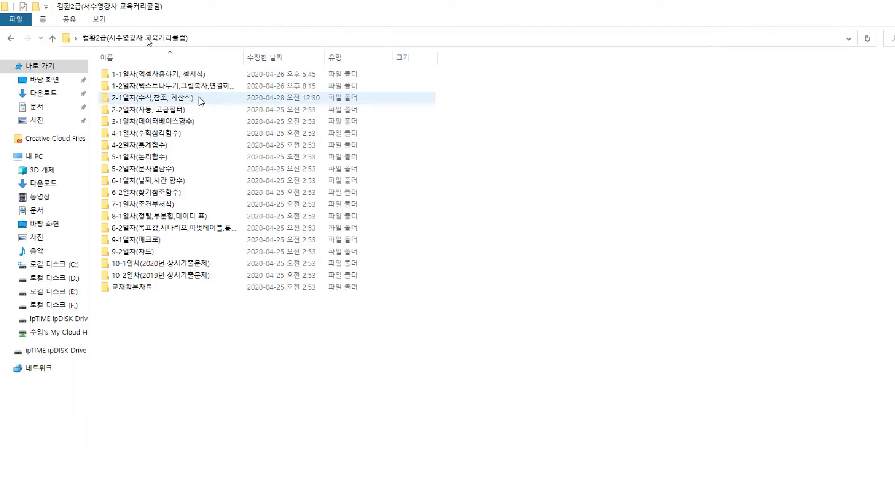
click(299, 161)
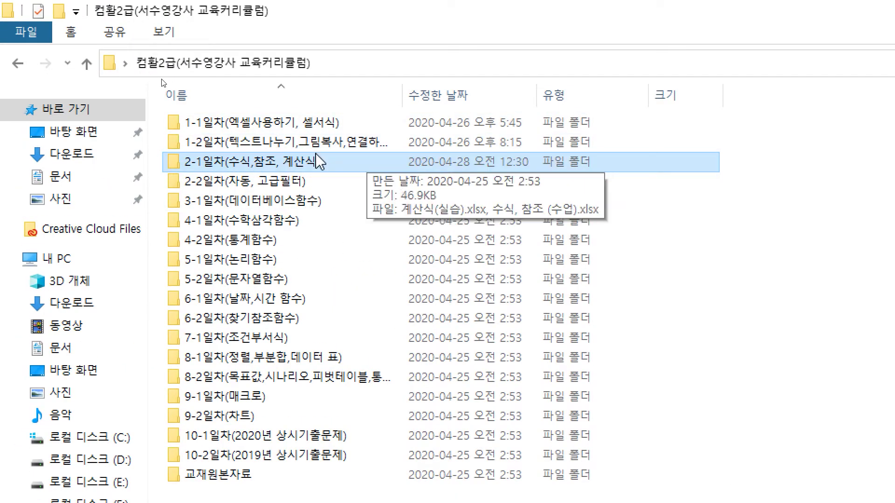
double_click(287, 167)
click(265, 142)
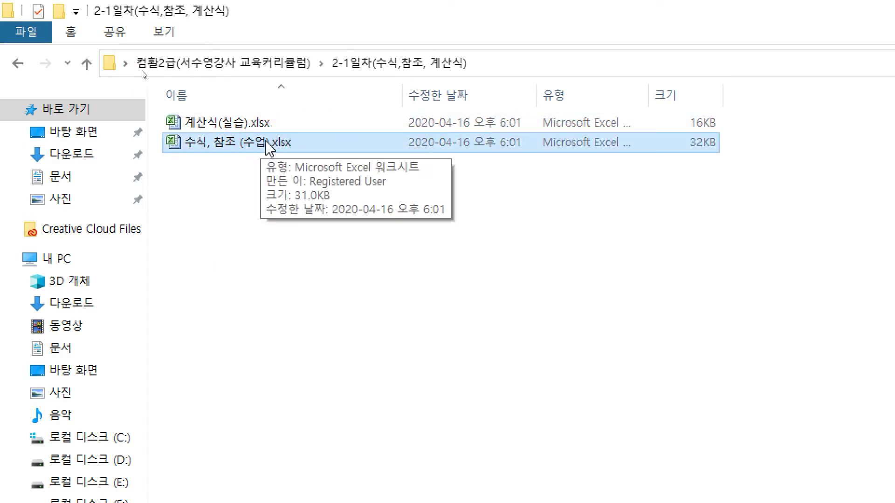
click(284, 141)
double_click(284, 144)
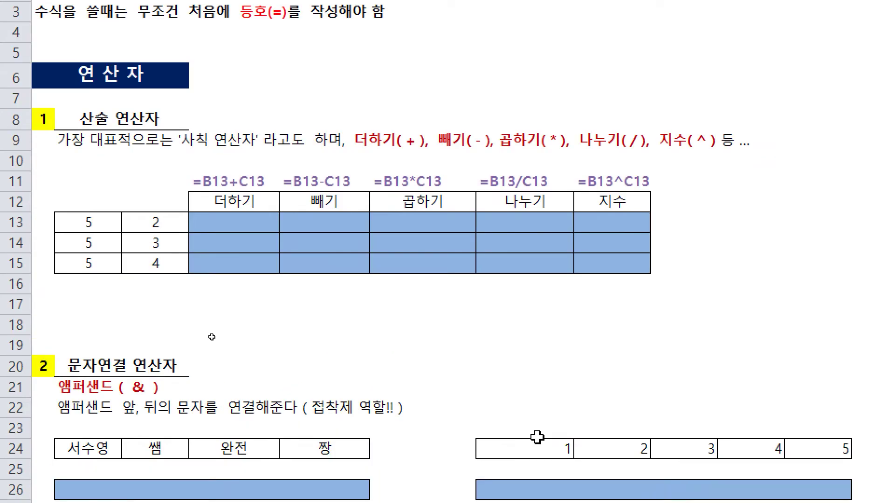
click(335, 244)
click(357, 164)
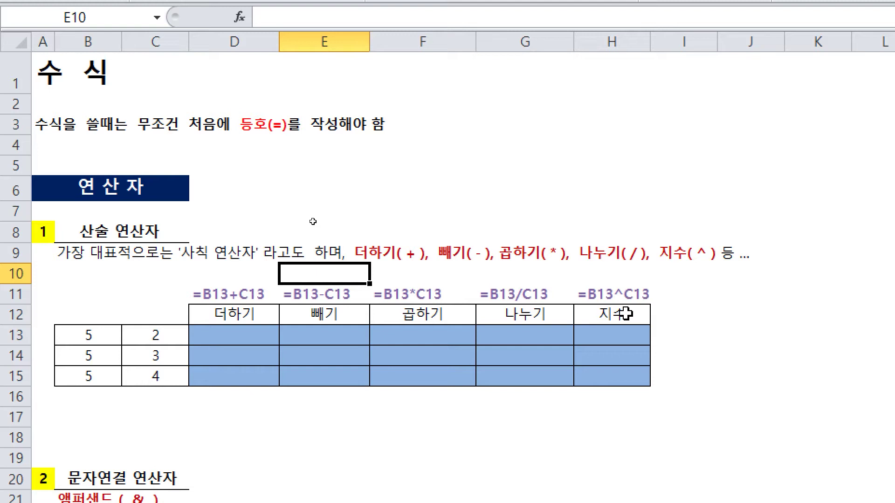
click(297, 119)
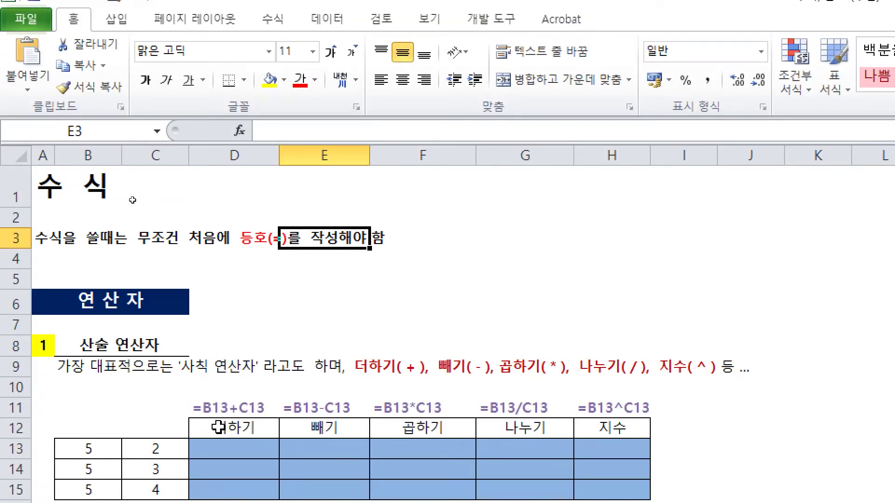
click(360, 295)
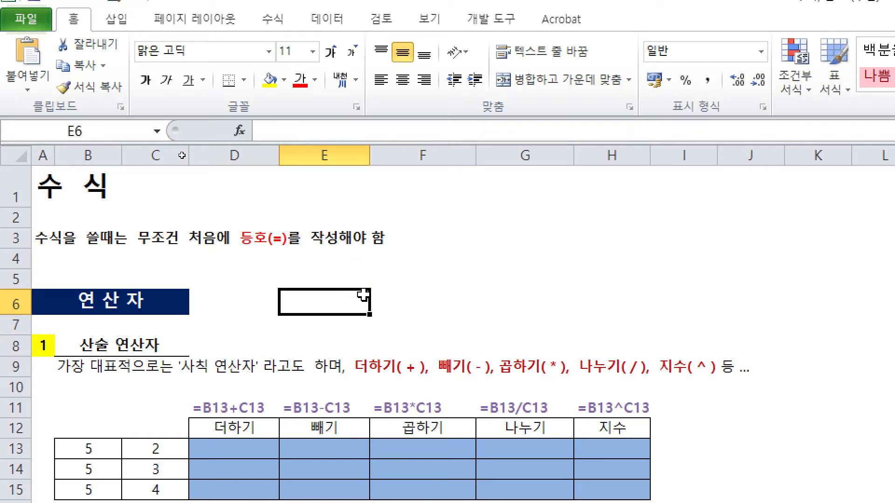
click(436, 260)
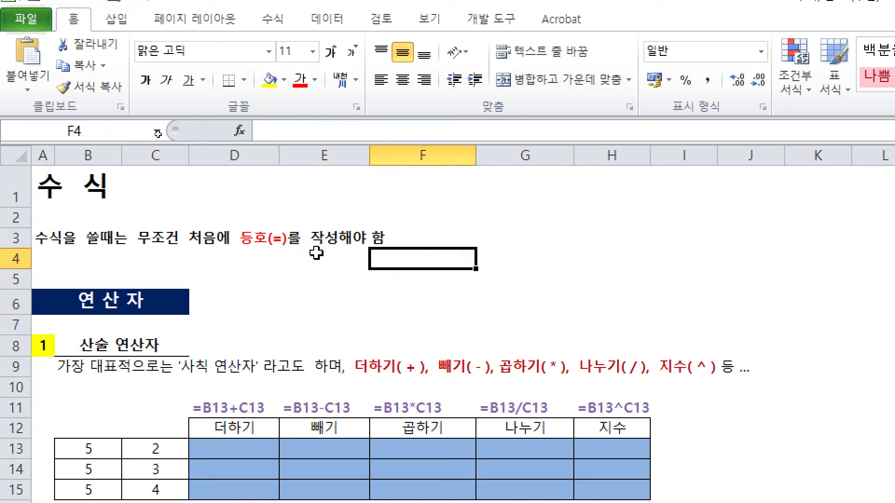
text(=)
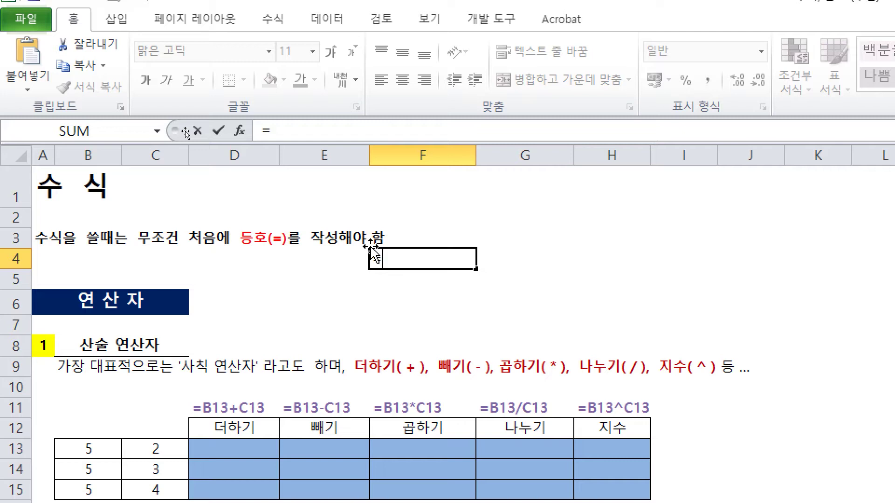
key(Escape)
- Enter 2+2 without an equals sign in cell G3 and the value 4 in G4
click(553, 247)
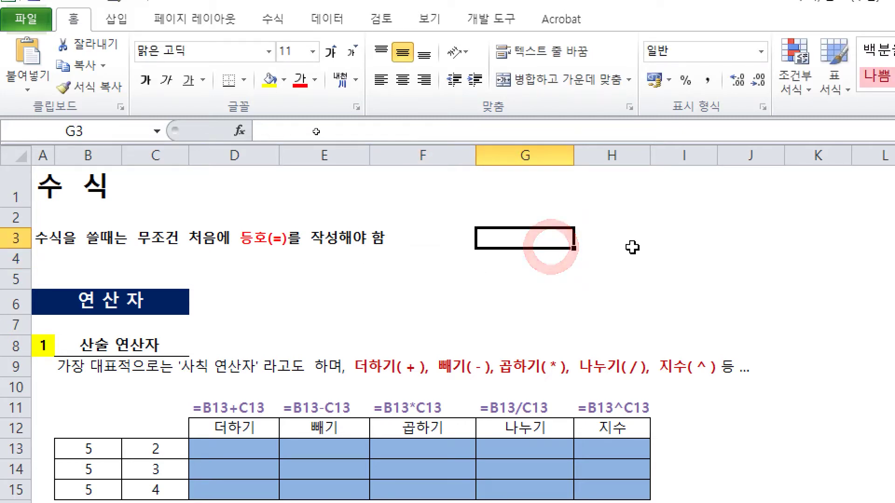
text(2+2)
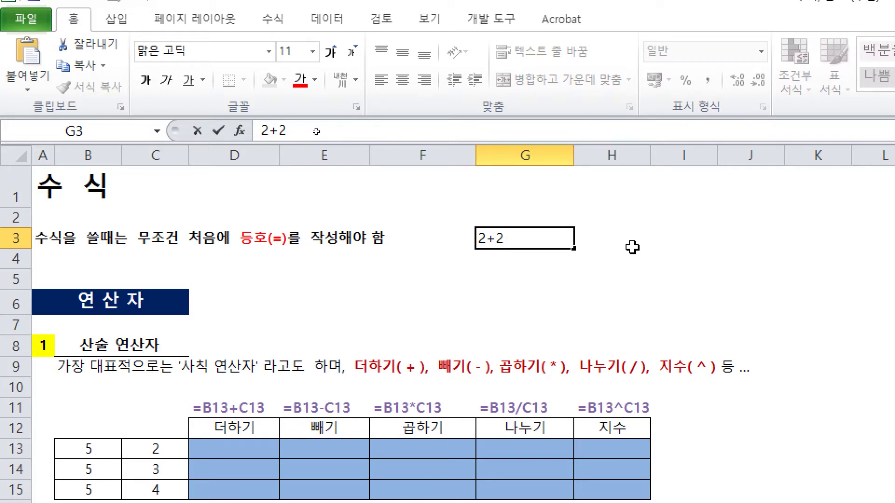
key(Return)
text(4)
key(Return)
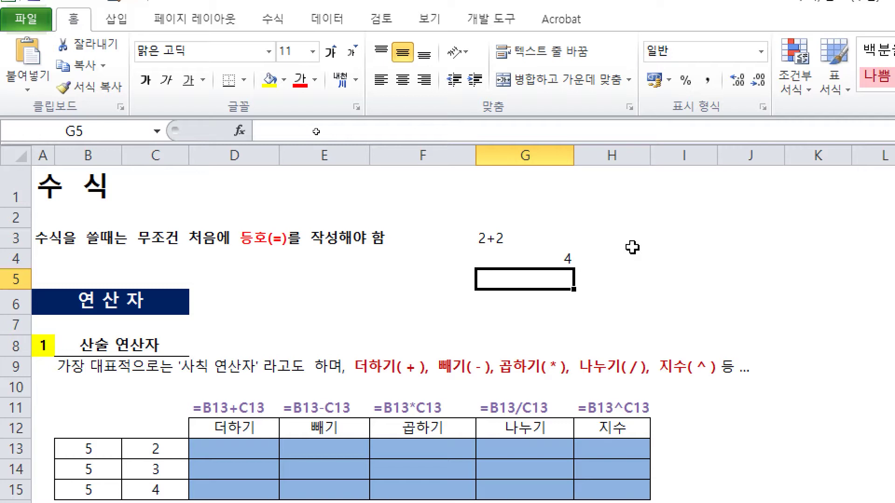
- Clear the trial entries from cells G4 and G3
key(Up)
key(Delete)
key(Up)
key(Delete)
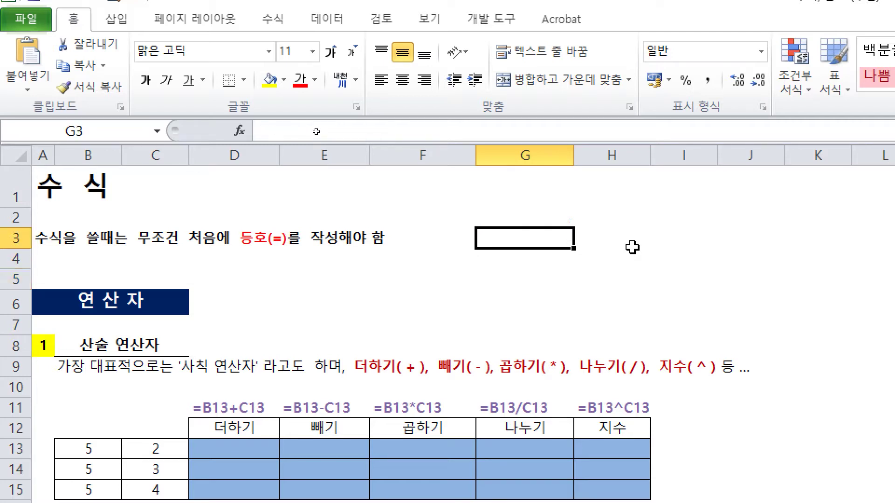
- Enter 2+2 in cell G3 again without an equals sign, and delete the entry
text(2+2)
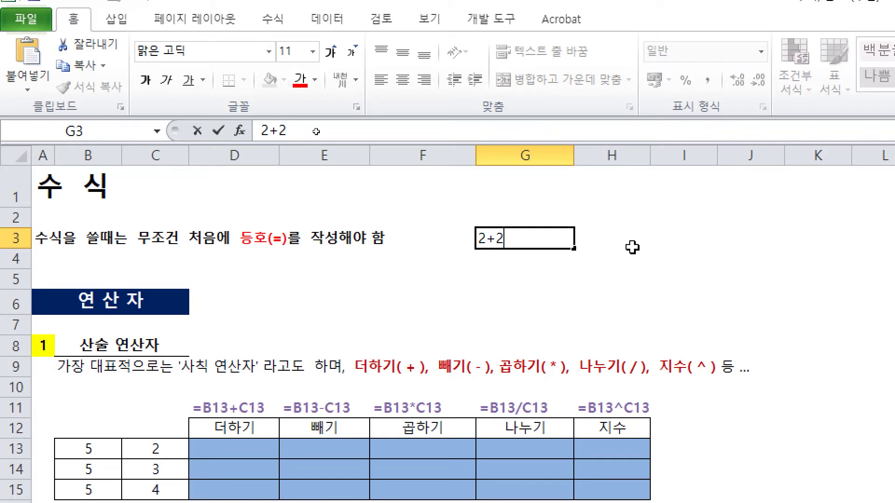
key(Return)
key(Up)
key(Delete)
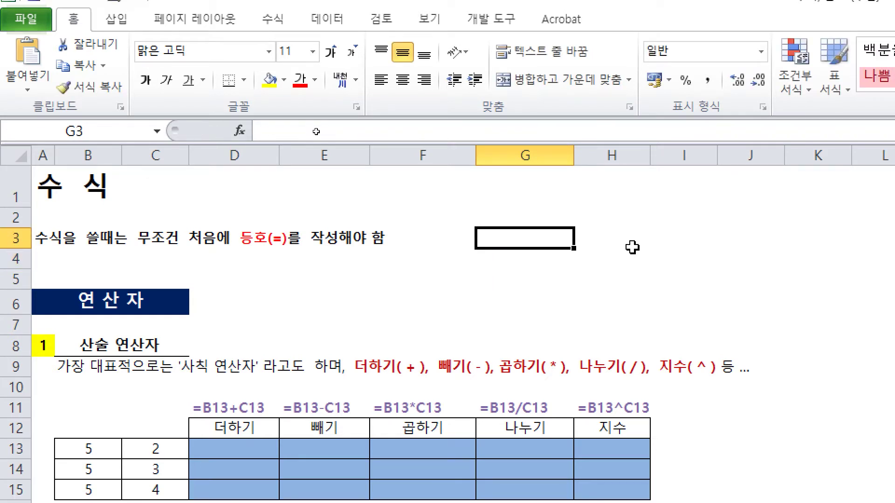
- Enter the formula =2+2 in cell G3, and clear the cell
text(=)
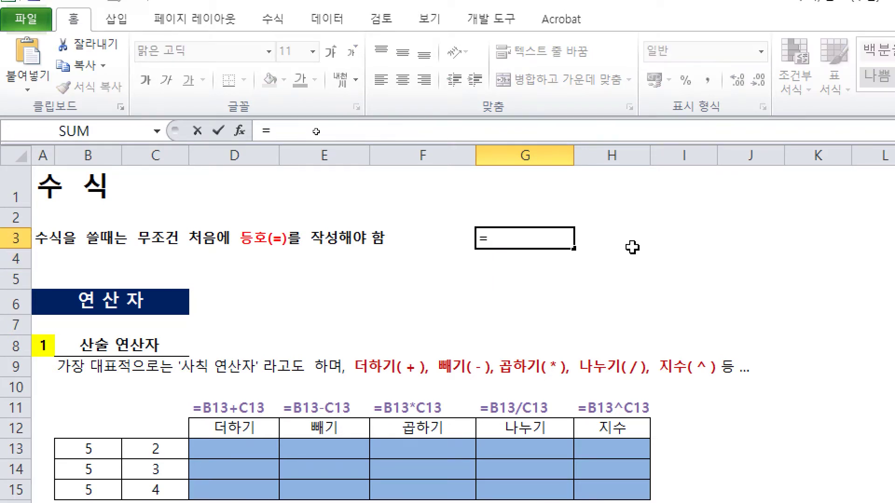
text(2+)
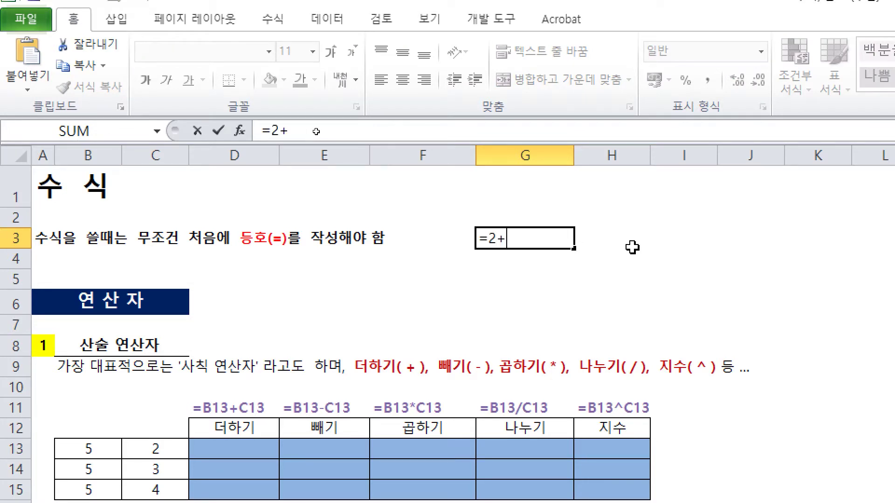
text(2)
key(Return)
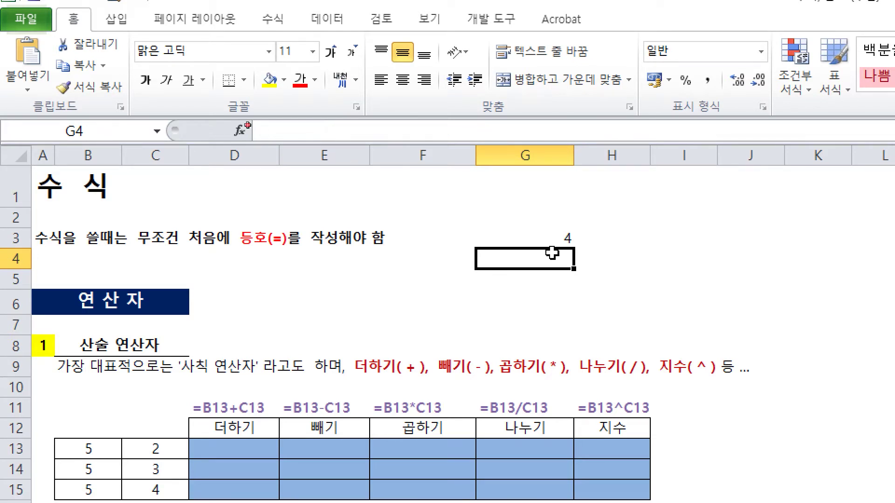
click(495, 234)
key(Delete)
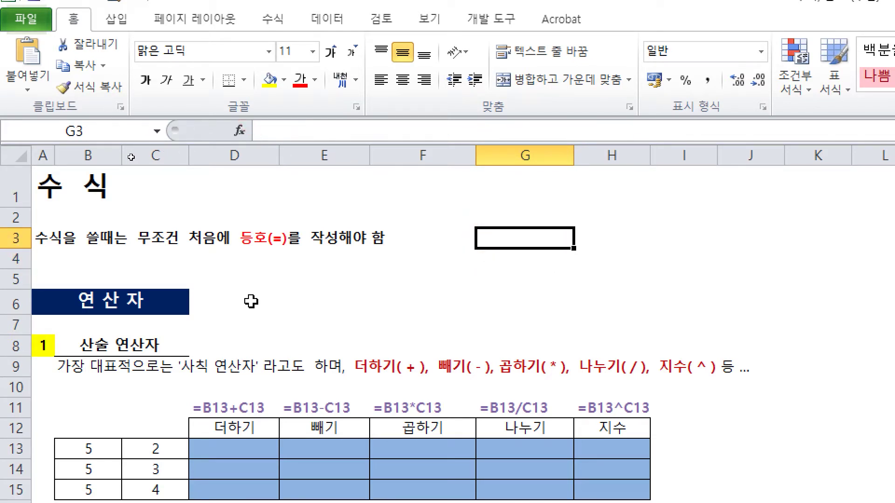
scroll(251, 301, down, 1)
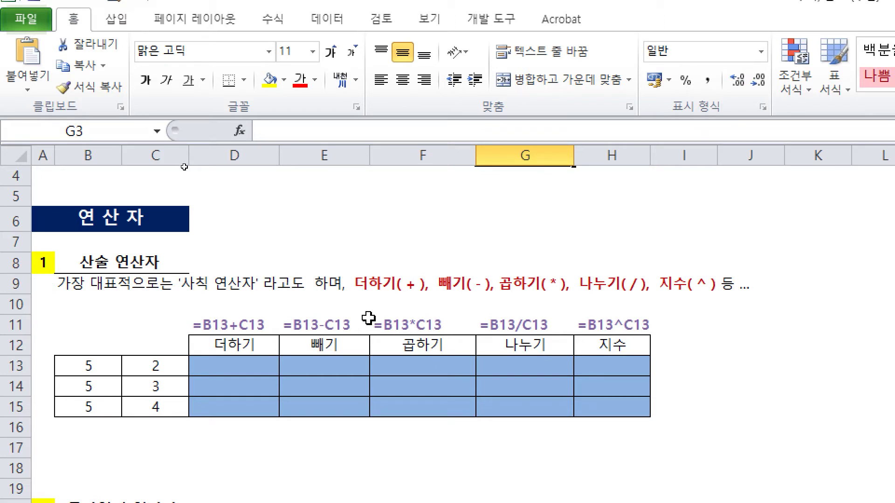
key(ctrl)
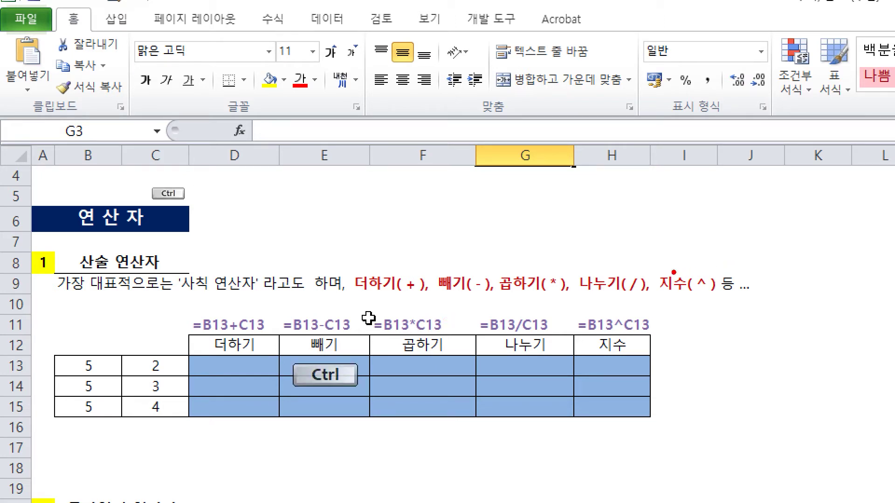
drag(651, 266, 757, 307)
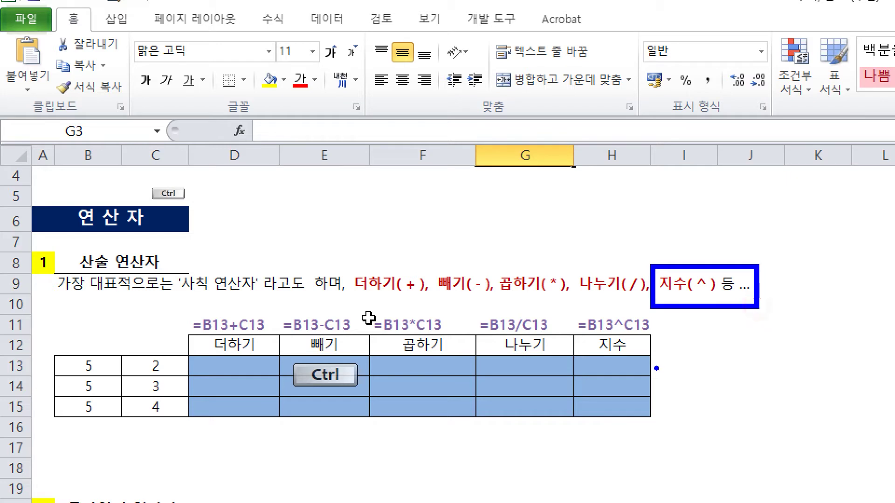
key(Escape)
click(230, 366)
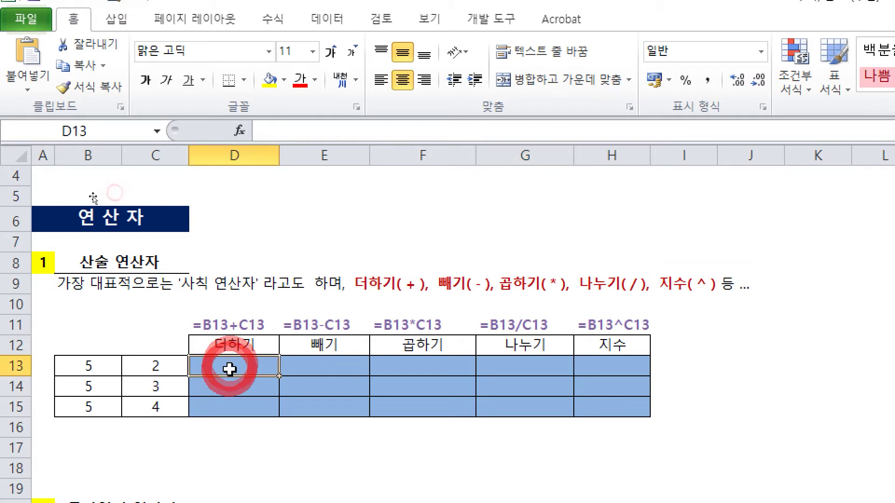
key(ctrl+2)
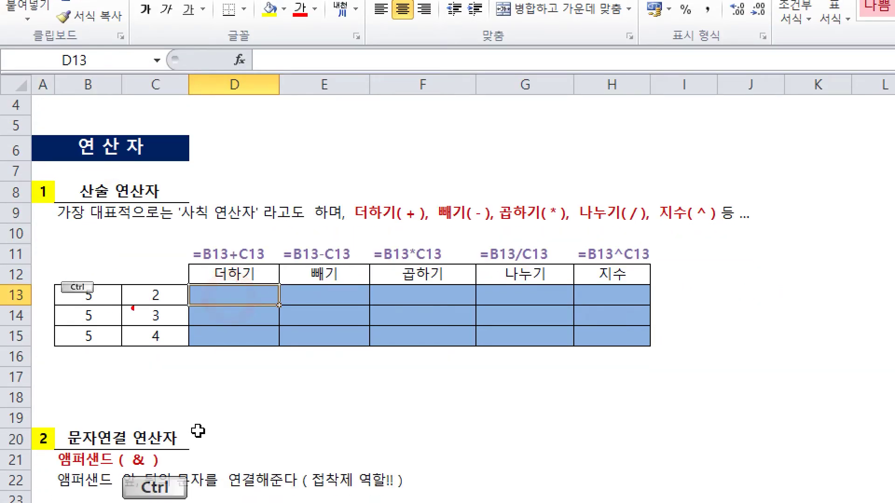
mouse_move(188, 337)
mouse_down()
mouse_move(90, 337)
mouse_move(168, 267)
mouse_move(180, 306)
mouse_up()
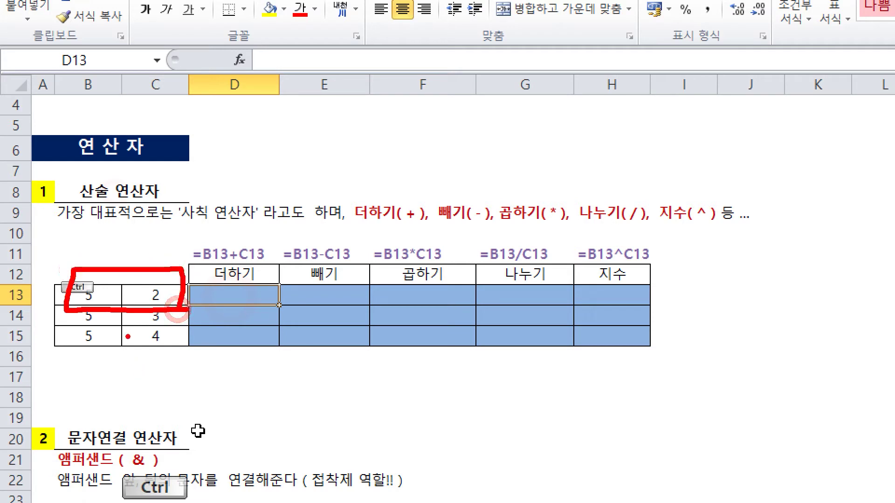
mouse_move(121, 327)
mouse_down()
mouse_move(68, 306)
mouse_move(190, 322)
mouse_move(160, 334)
mouse_up()
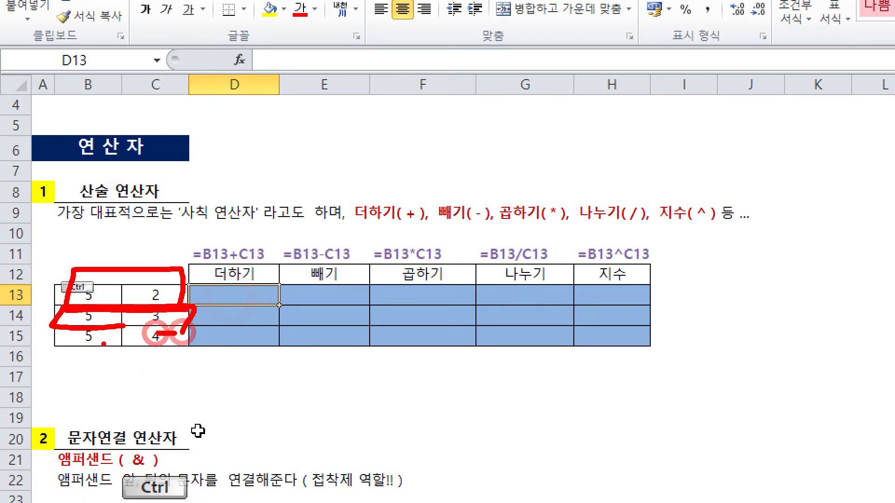
key(Escape)
click(88, 335)
click(200, 336)
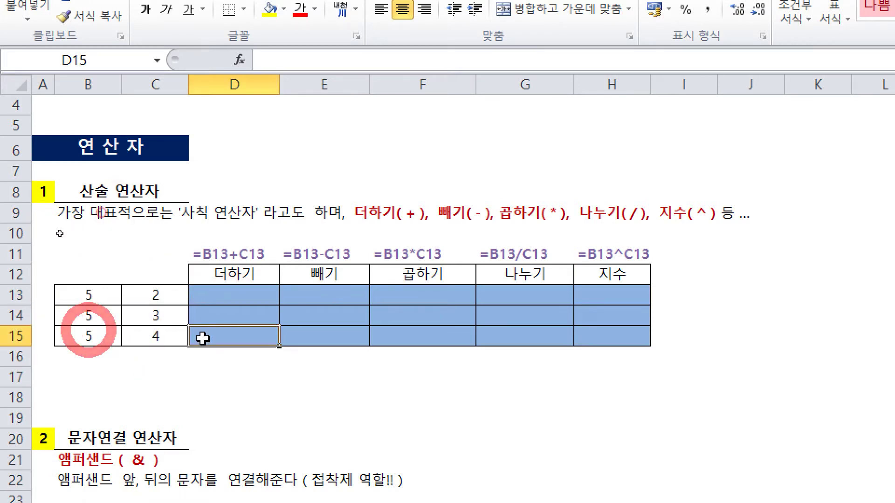
click(243, 294)
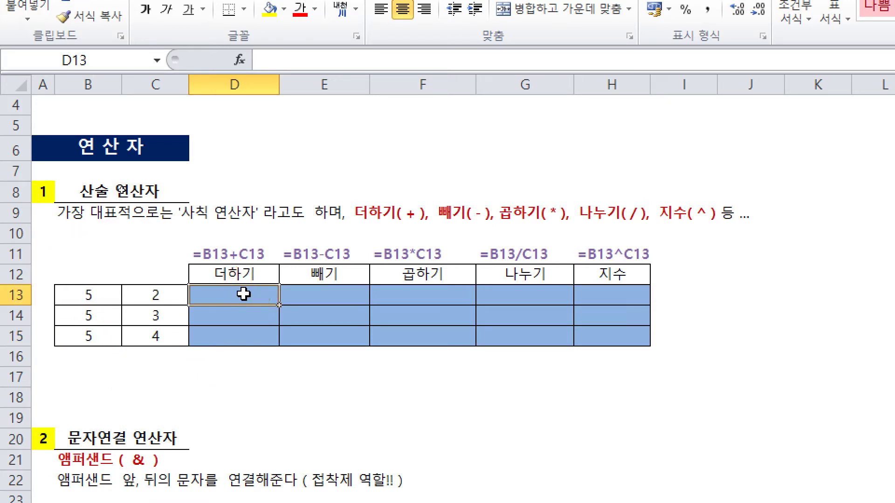
text(=)
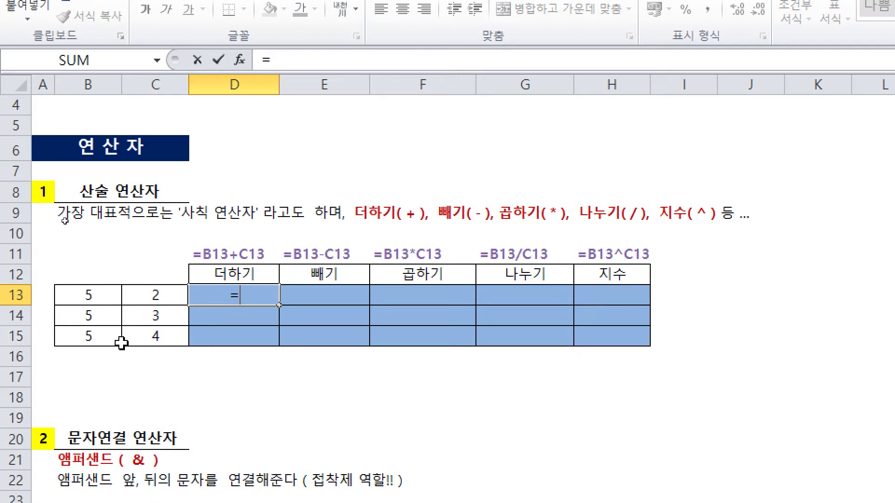
key(ctrl)
key(ctrl+2)
mouse_move(81, 53)
mouse_down()
mouse_move(115, 58)
mouse_move(149, 24)
mouse_up()
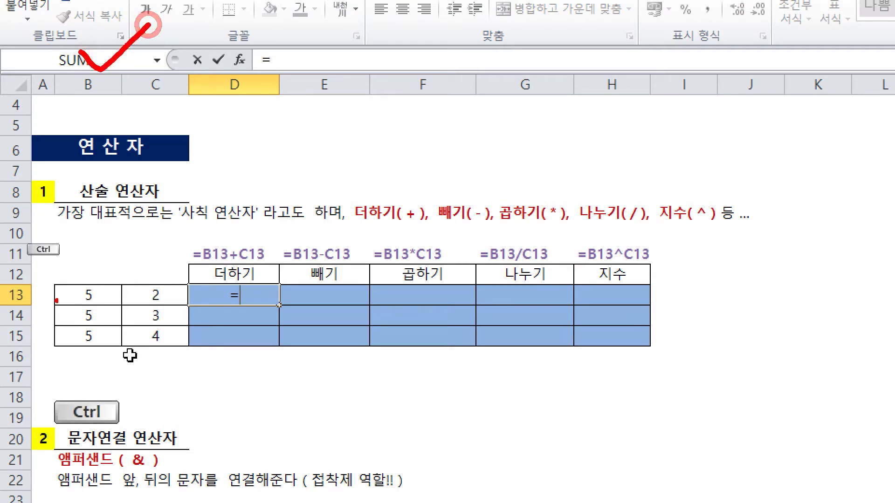
mouse_move(57, 280)
mouse_down()
mouse_move(63, 302)
mouse_move(37, 282)
mouse_up()
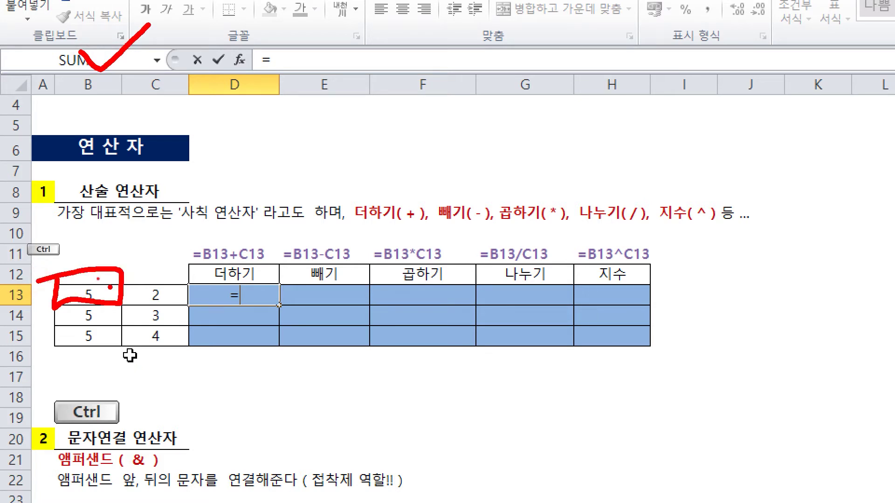
drag(95, 279, 139, 246)
key(Escape)
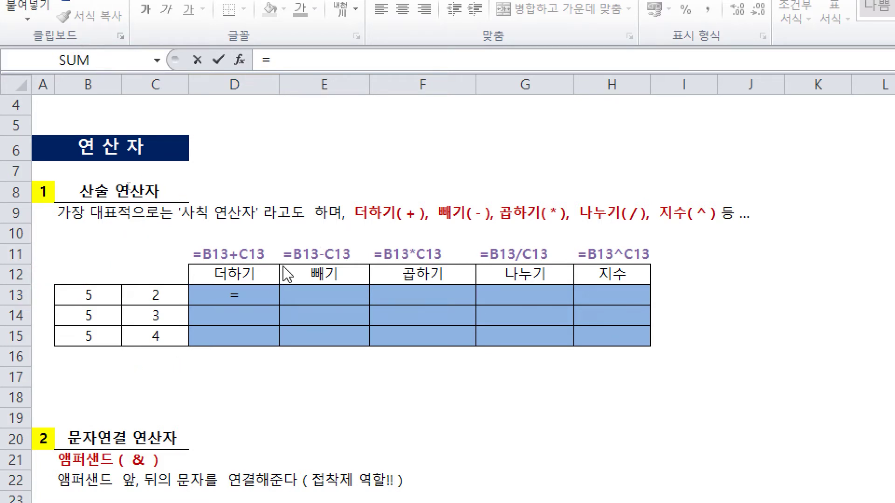
click(247, 291)
click(89, 295)
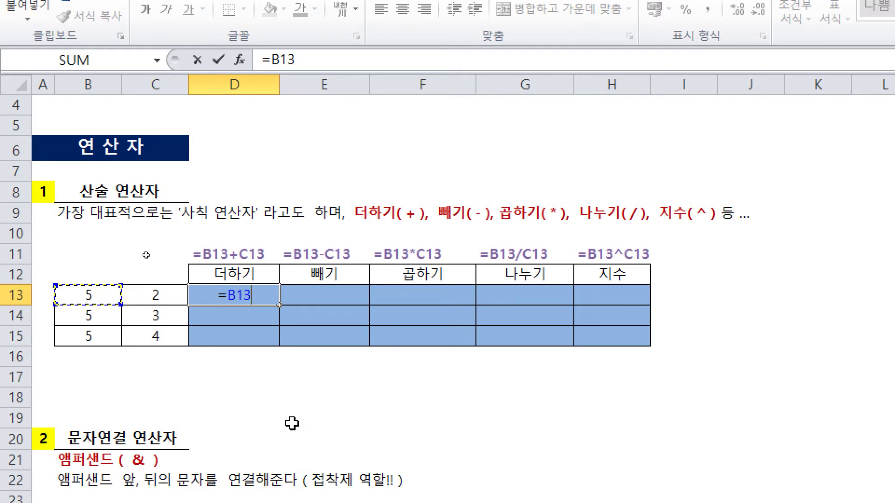
key(Escape)
- Check the cell address of the first 5 in row 13, and return to cell D13
click(71, 295)
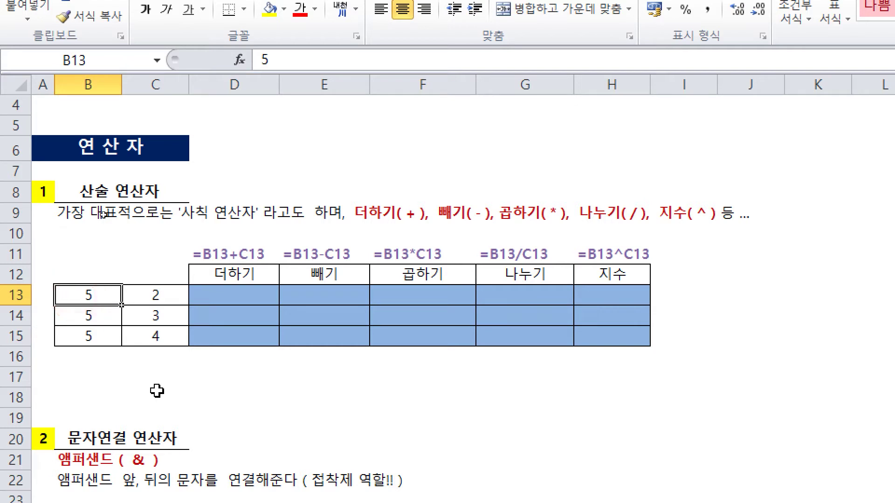
click(268, 295)
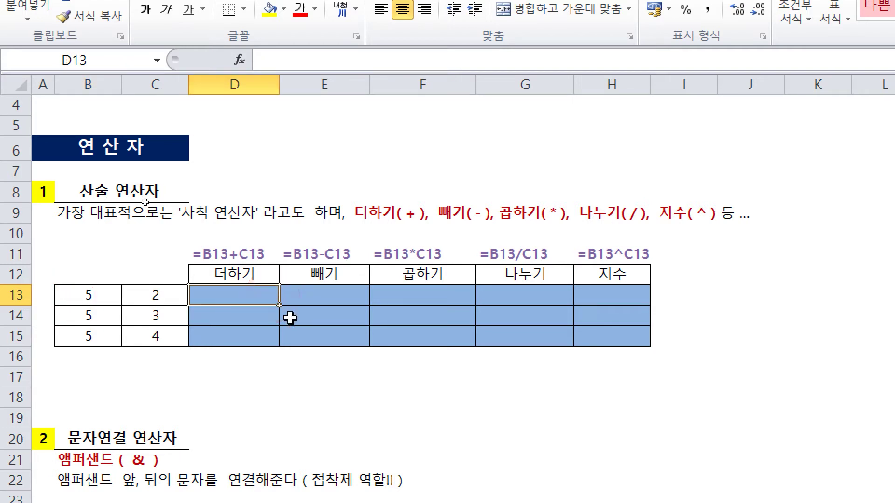
- Enter the addition formula =B13+C13 in cell D13, using references to the two numbers in row 13
text(=)
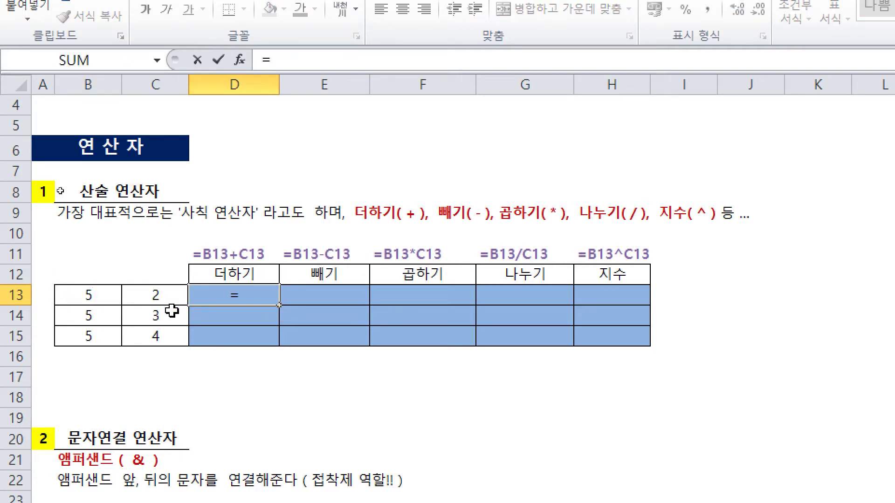
click(102, 295)
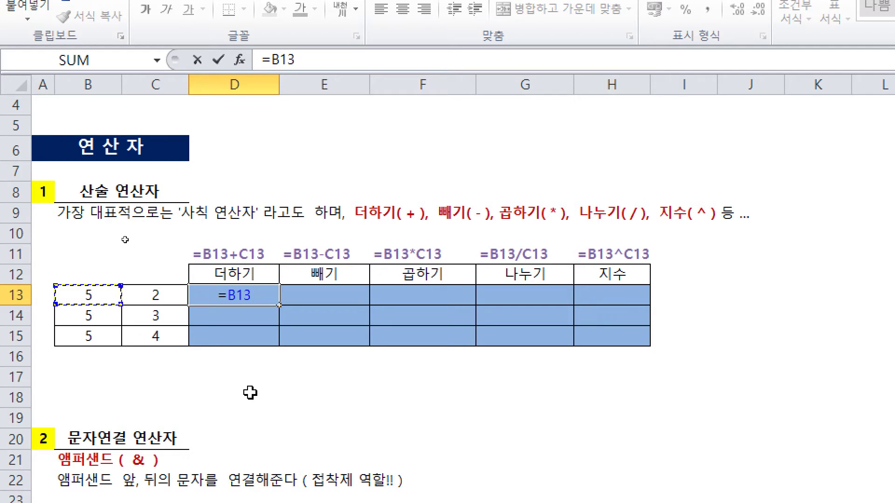
text(+)
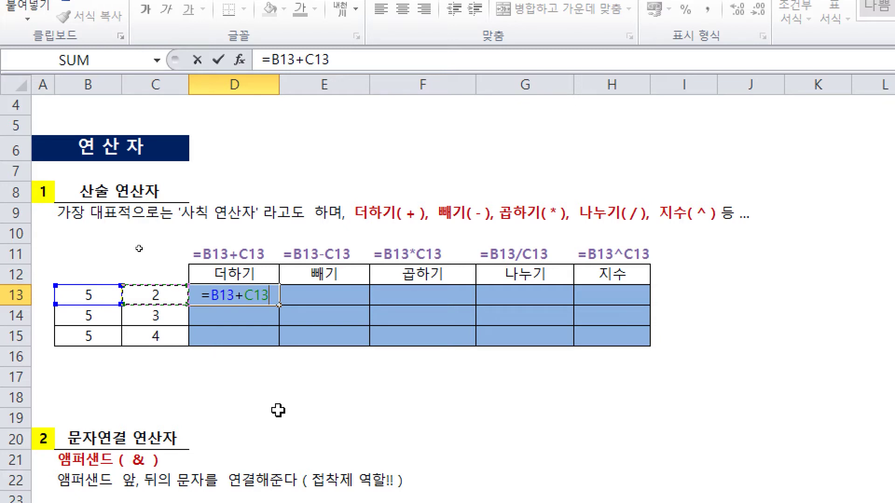
key(Return)
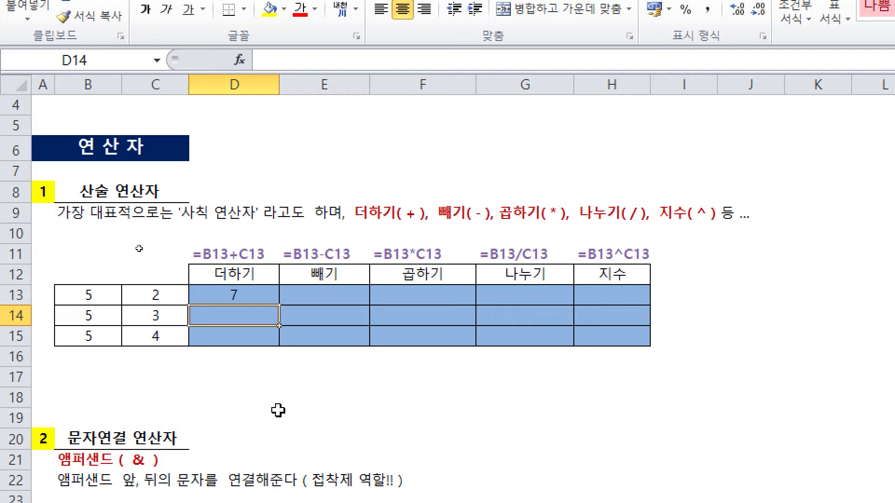
- Enter the addition formula =B14+C14 in cell D14
text(=)
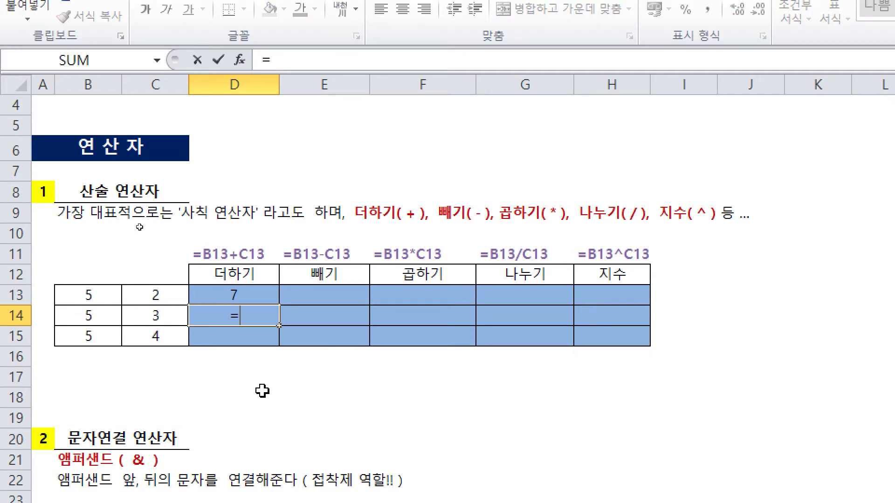
click(86, 316)
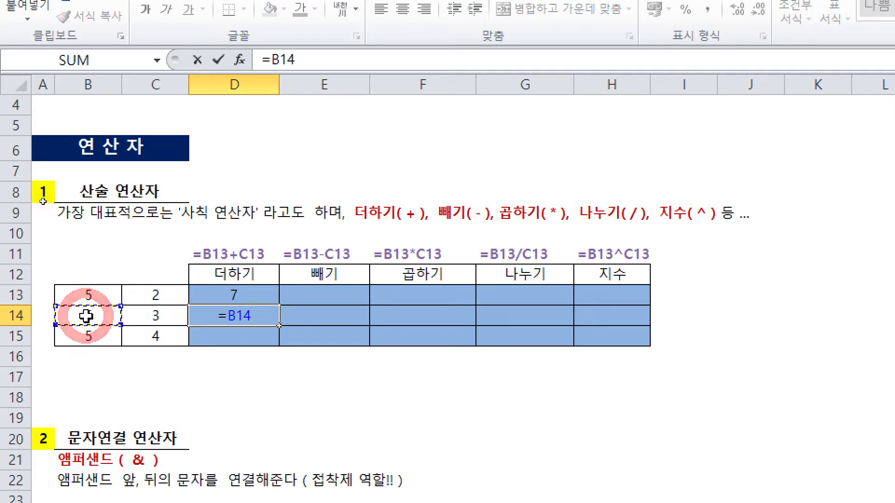
text(+)
click(156, 316)
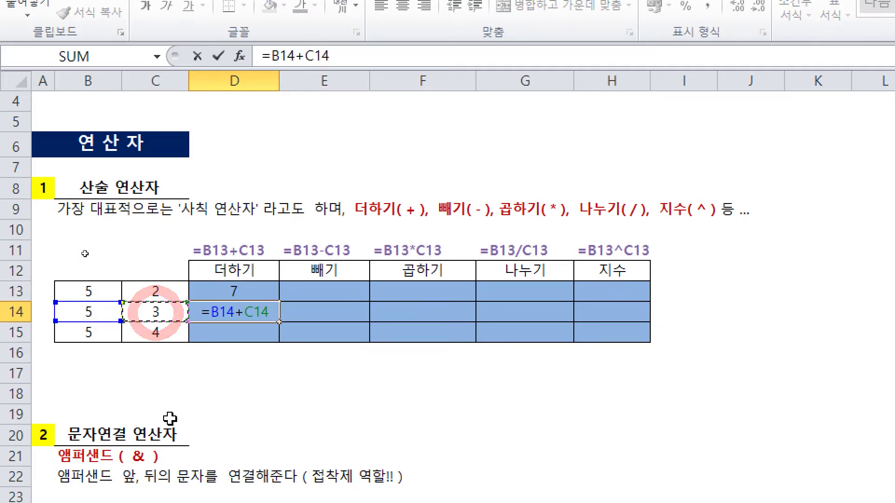
key(Return)
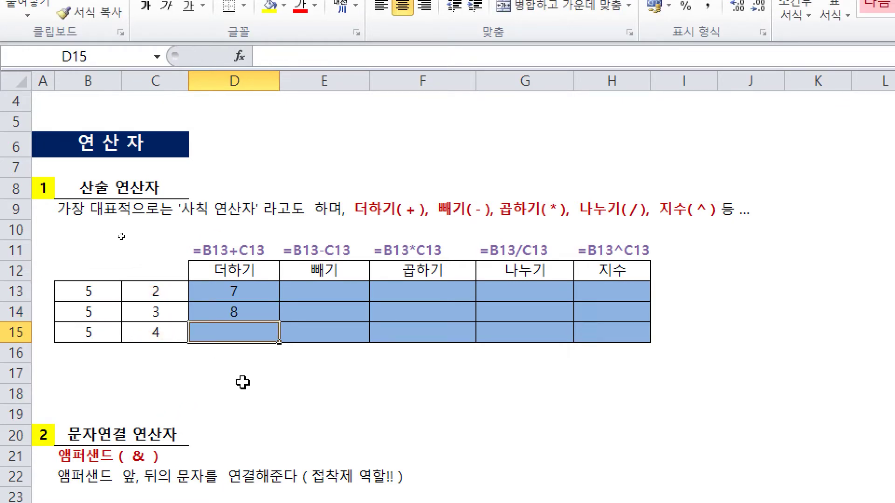
- Enter the addition formula =B15+C15 in cell D15 to complete the 더하기 column
text(=)
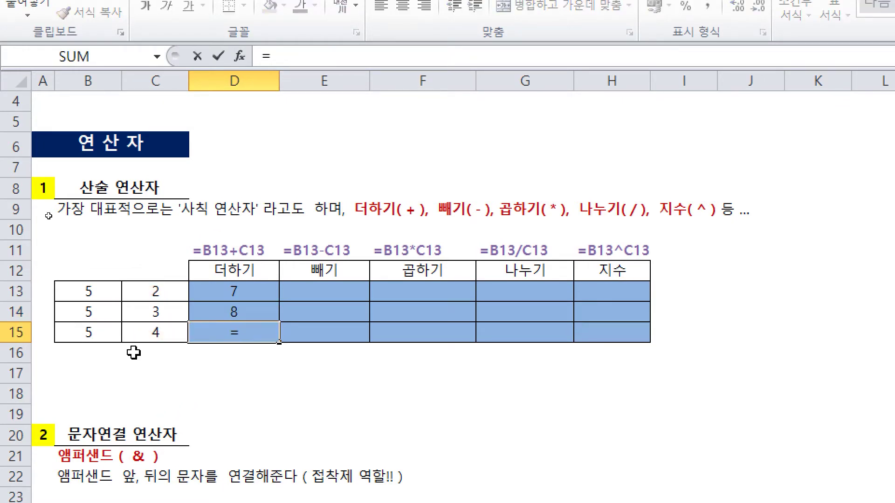
click(93, 333)
text(+)
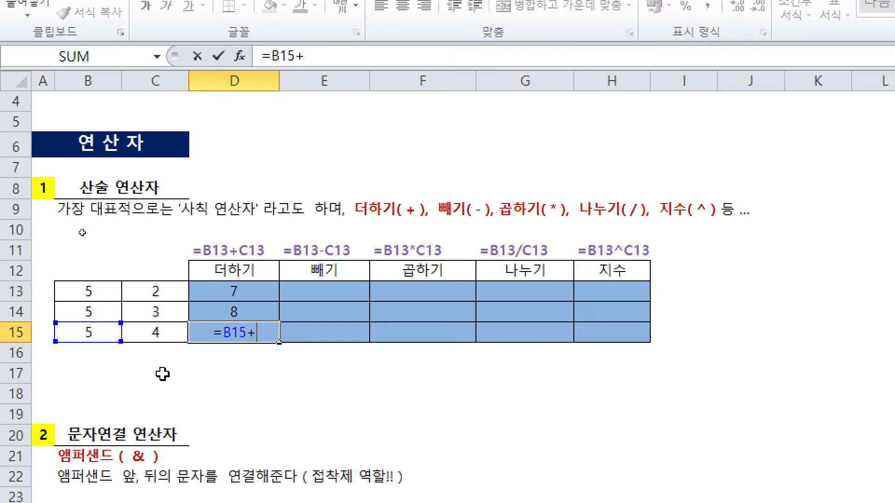
click(164, 331)
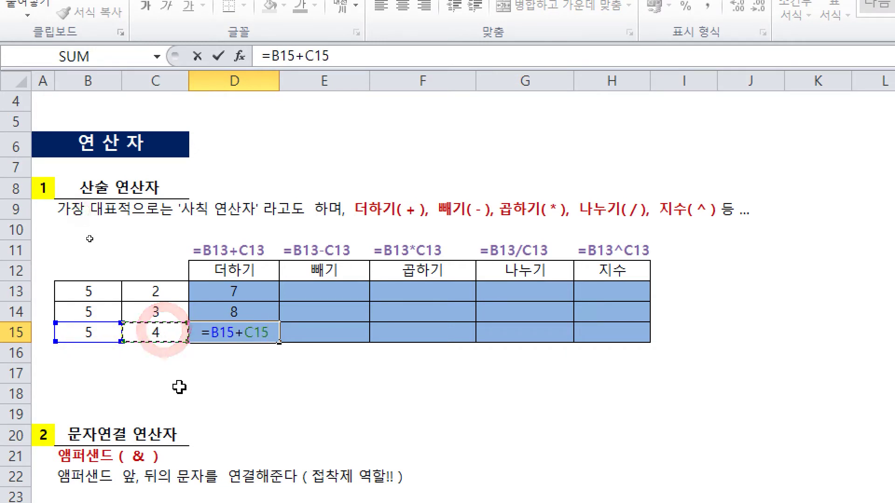
key(Return)
click(259, 329)
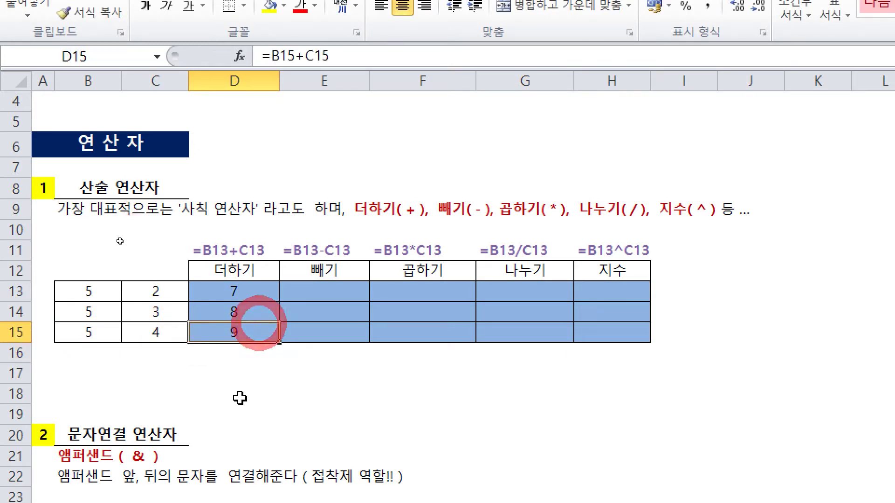
click(242, 270)
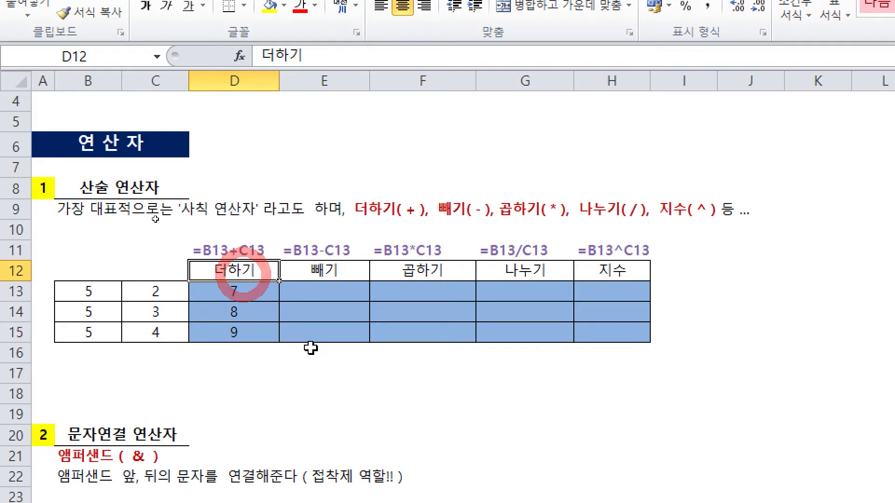
- Enter the subtraction formula =B13-C13 in cell E13 of the 빼기 column
click(344, 292)
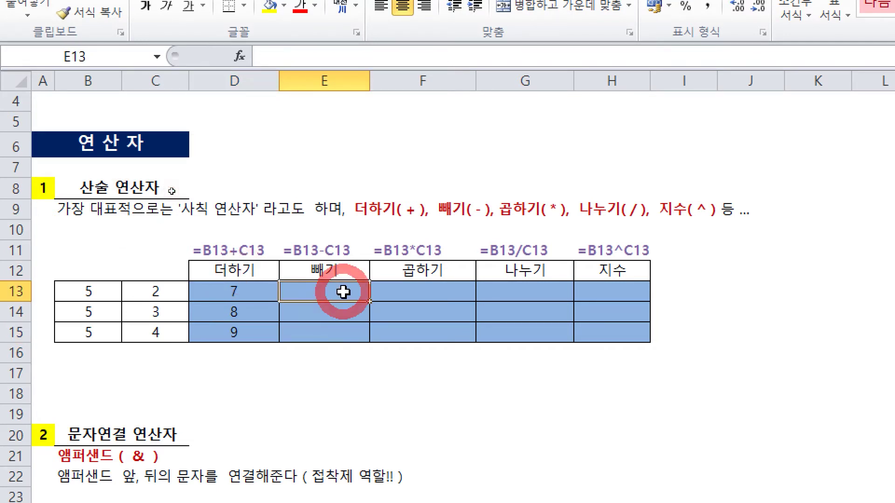
text(=)
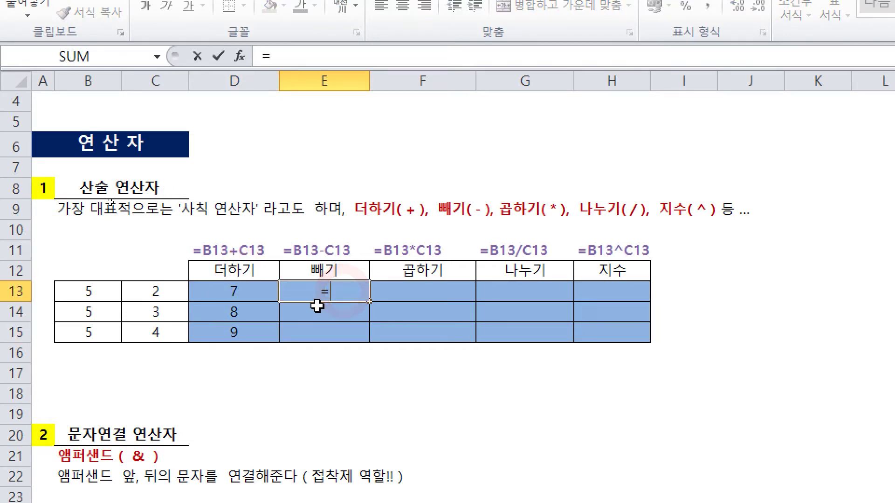
click(96, 290)
text(-)
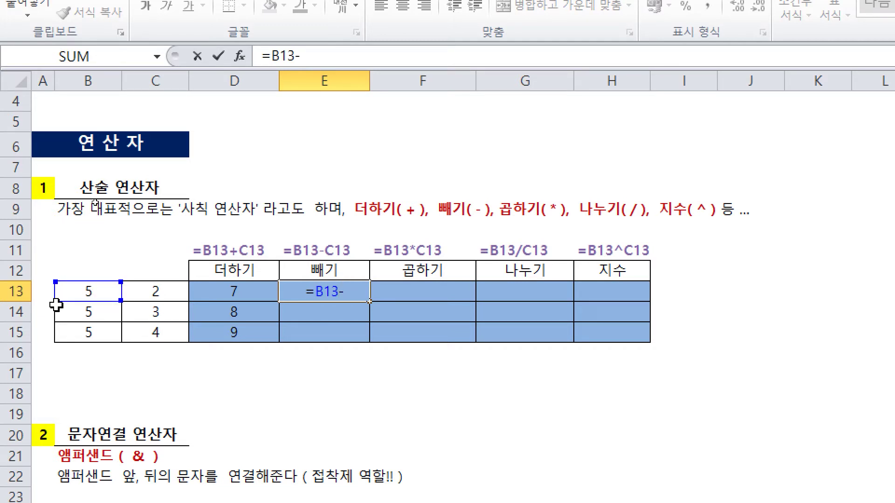
click(147, 292)
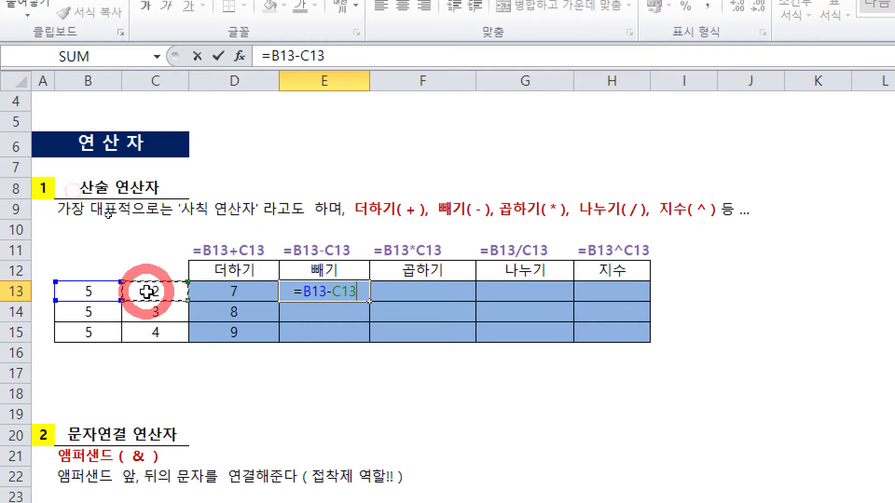
key(Return)
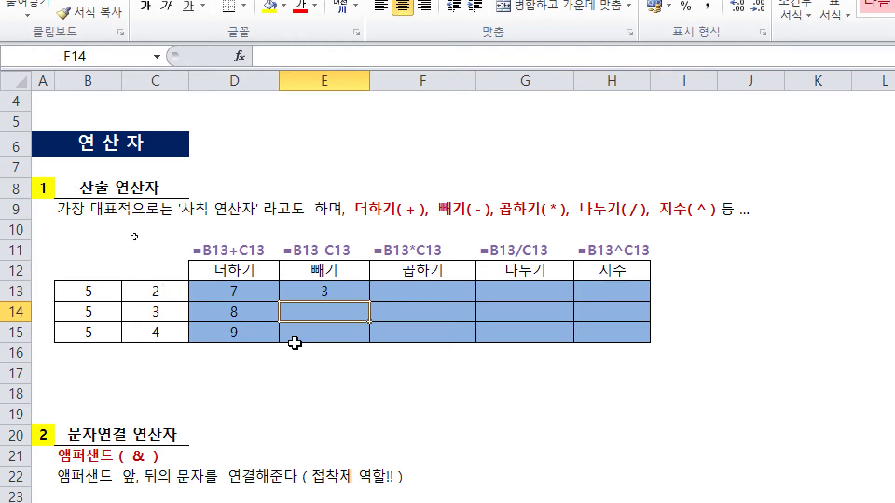
- Examine the number pairs in columns B and C for rows 13 to 15, and return to the subtraction formula in E13
key(Up)
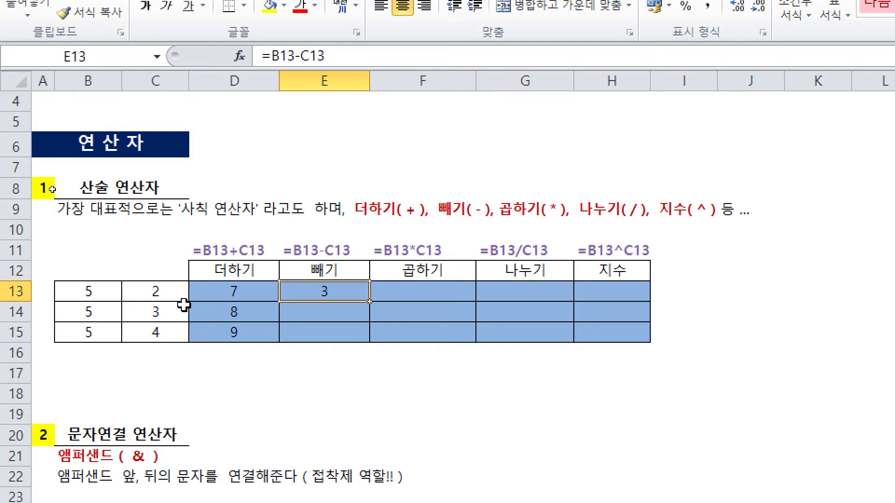
click(89, 294)
click(166, 299)
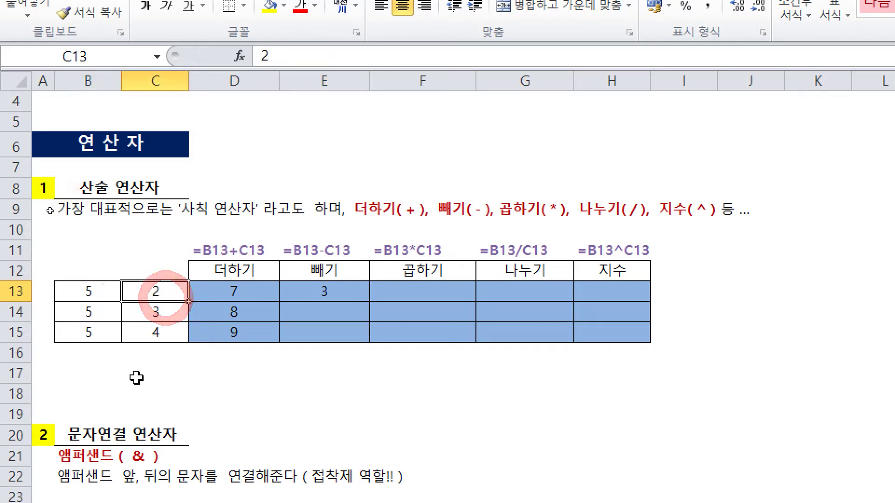
click(85, 314)
click(154, 312)
click(85, 332)
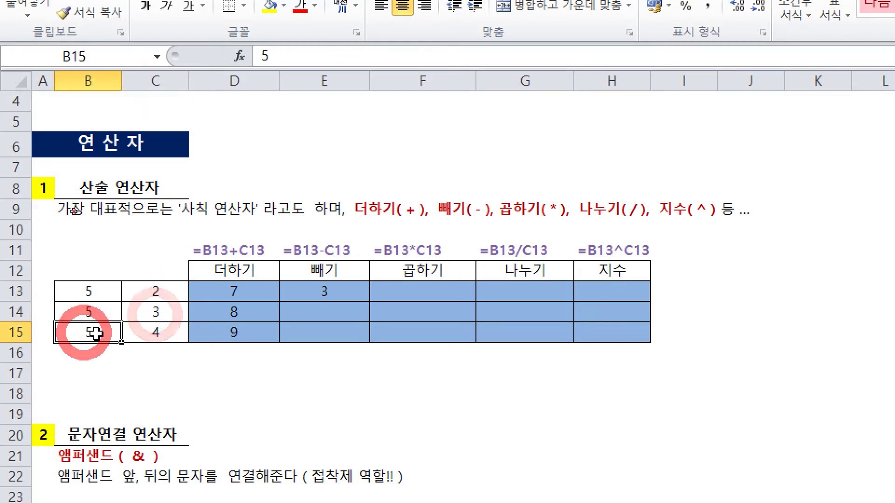
click(154, 333)
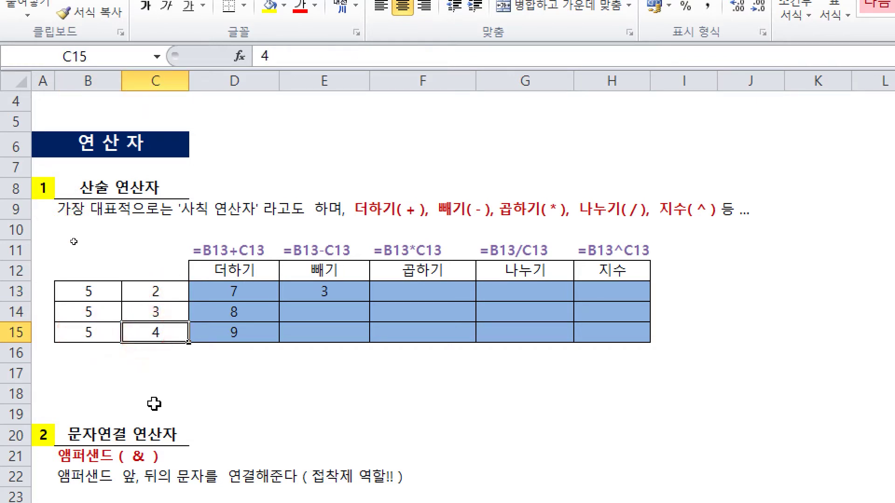
click(360, 292)
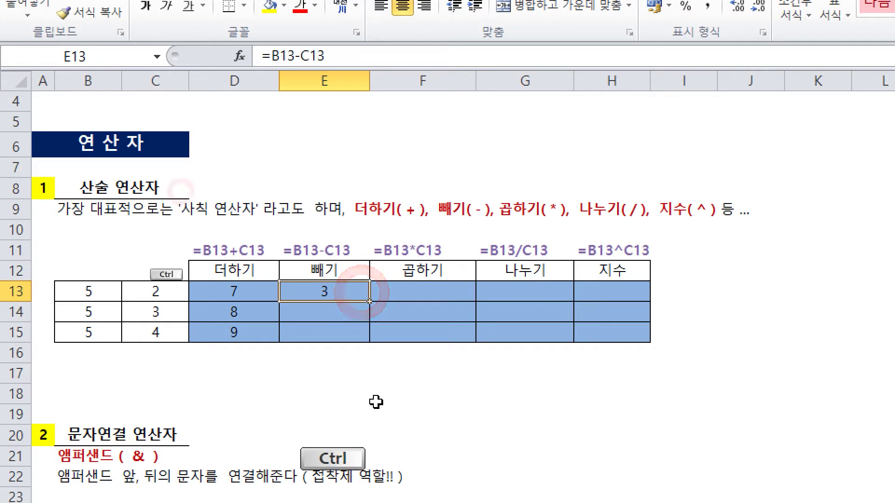
drag(378, 281, 377, 356)
drag(357, 344, 383, 360)
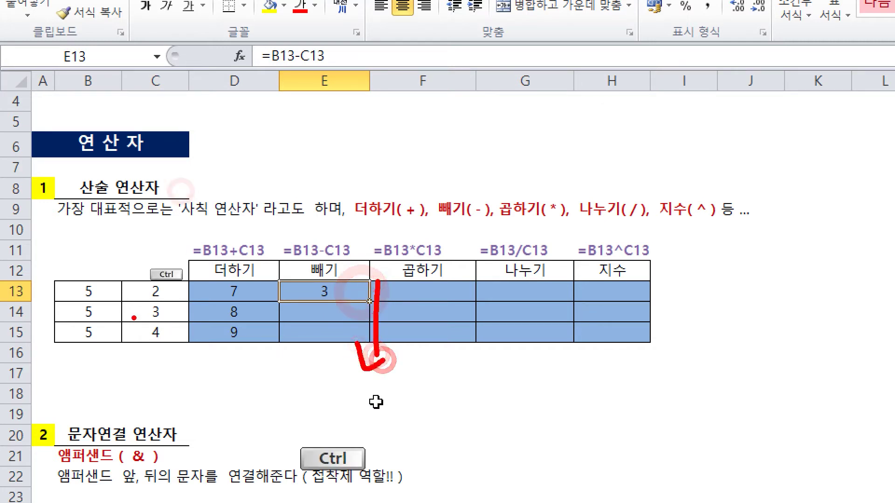
mouse_move(97, 275)
mouse_down()
mouse_move(125, 263)
mouse_move(193, 264)
mouse_up()
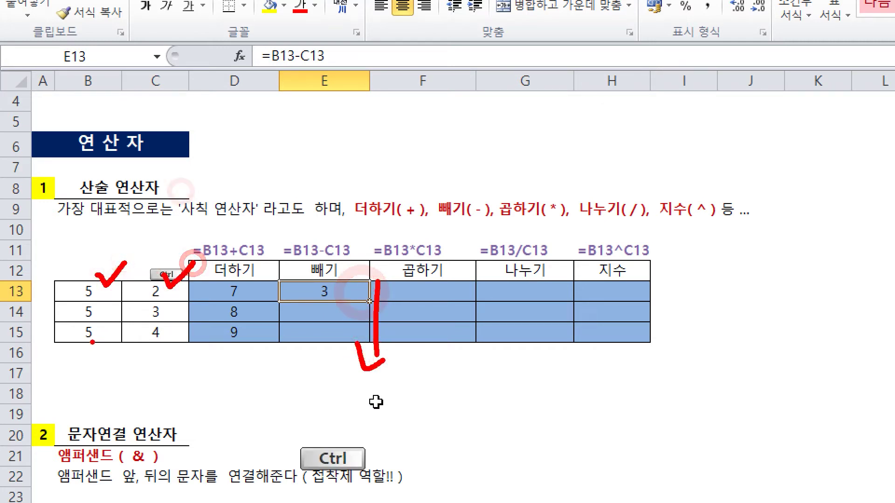
mouse_move(106, 294)
mouse_down()
mouse_move(104, 324)
mouse_move(125, 309)
mouse_up()
mouse_move(178, 285)
mouse_down()
mouse_move(171, 326)
mouse_move(195, 313)
mouse_up()
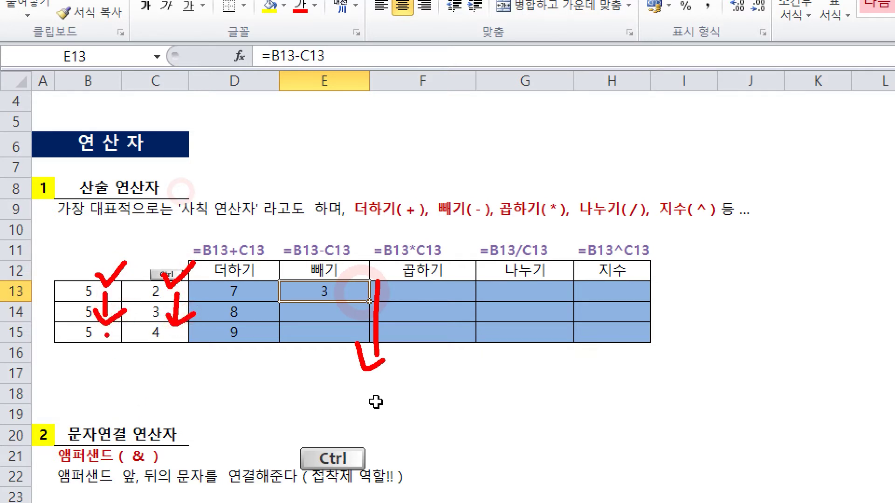
mouse_move(105, 329)
mouse_down()
mouse_move(103, 347)
mouse_move(123, 349)
mouse_up()
mouse_move(174, 332)
mouse_down()
mouse_move(170, 355)
mouse_move(191, 352)
mouse_up()
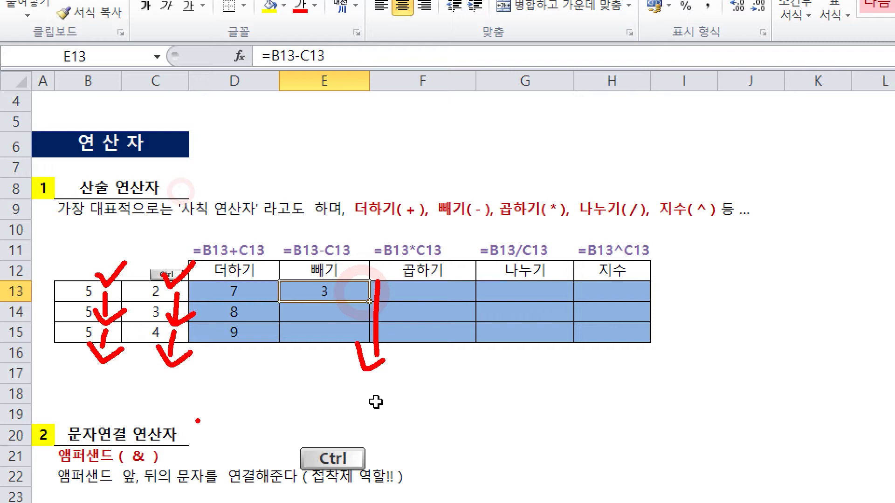
- Check the cell references of the formula in E13, and fill it down through E15
double_click(324, 290)
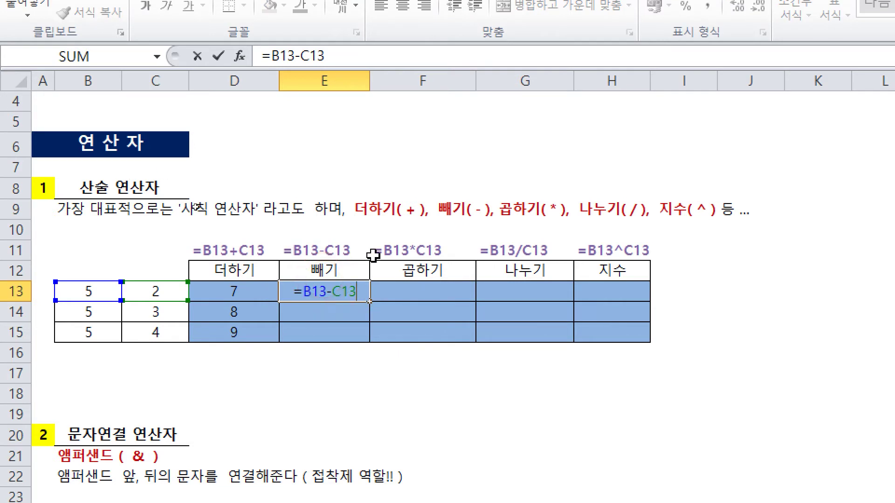
key(ctrl+Return)
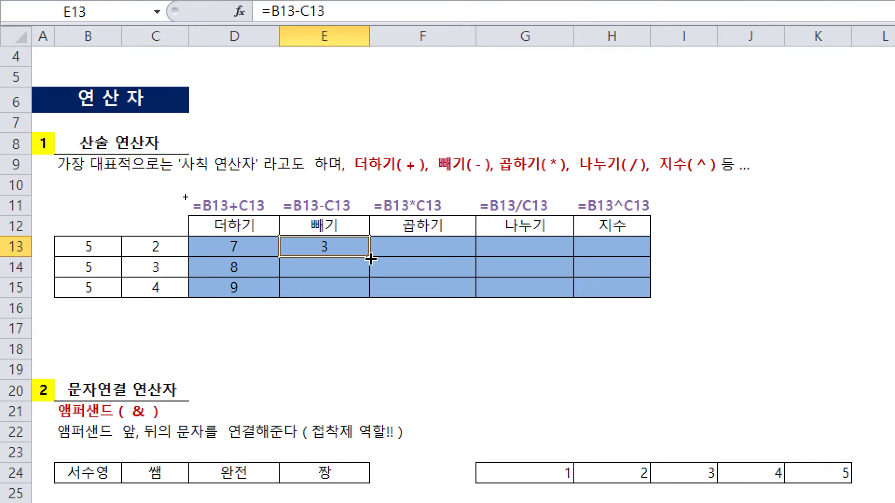
drag(371, 260, 369, 291)
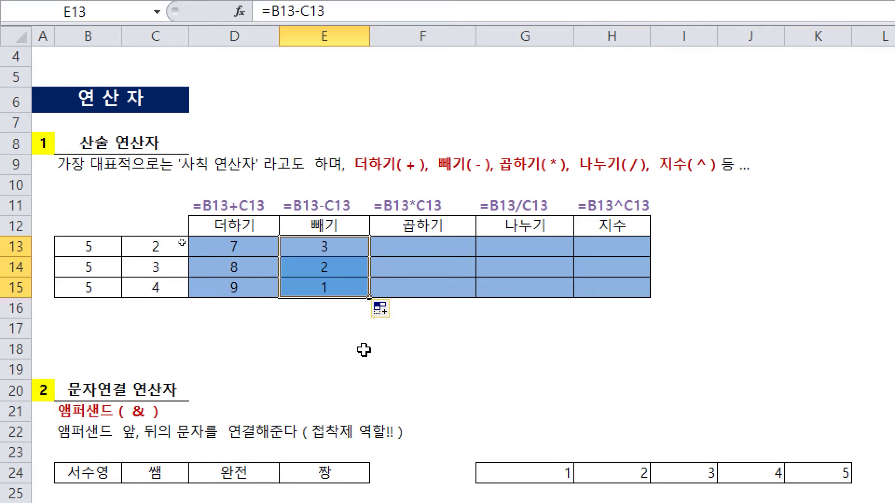
click(360, 345)
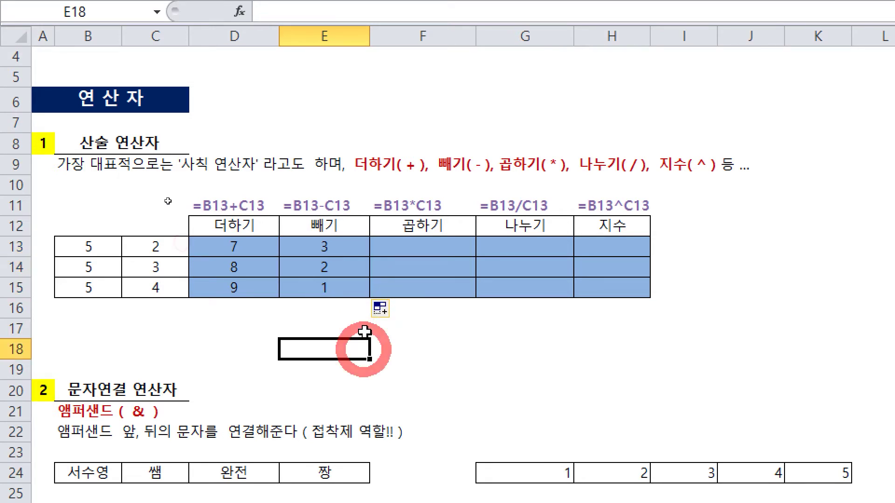
- Open the subtraction formula in E13 again to examine which cells it refers to
click(326, 247)
double_click(333, 245)
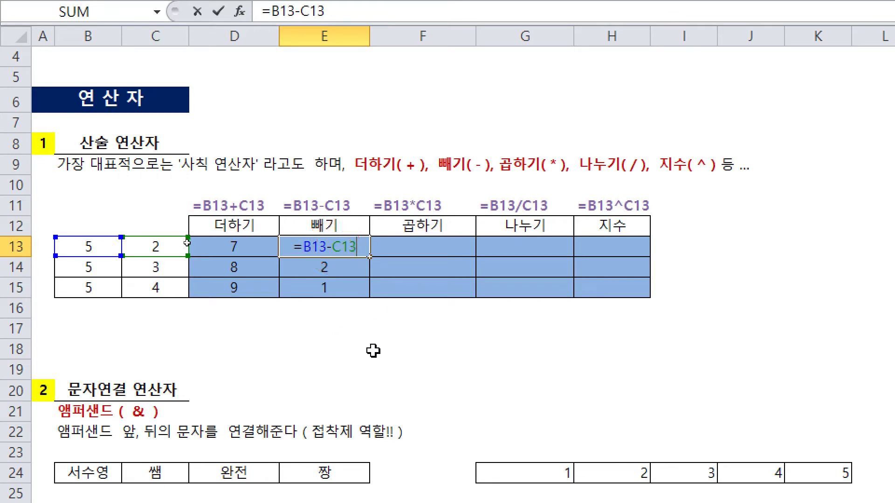
key(ctrl+2)
mouse_move(290, 231)
mouse_down()
mouse_move(389, 272)
mouse_move(406, 265)
mouse_up()
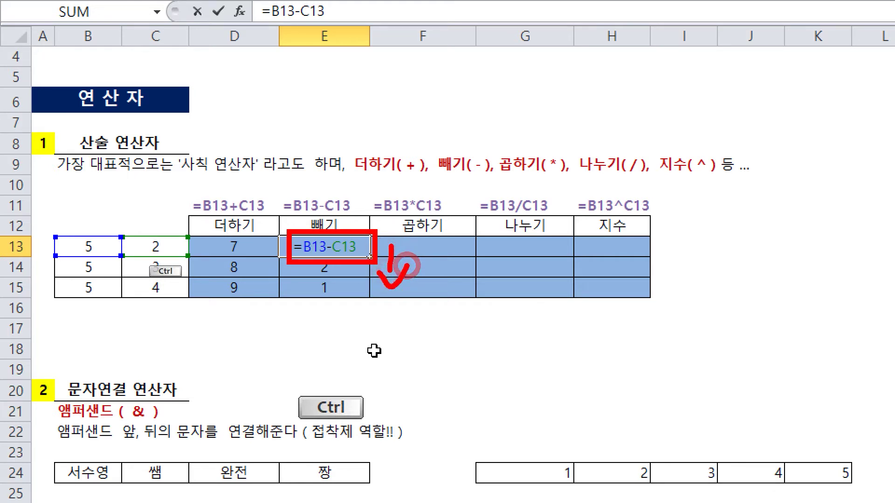
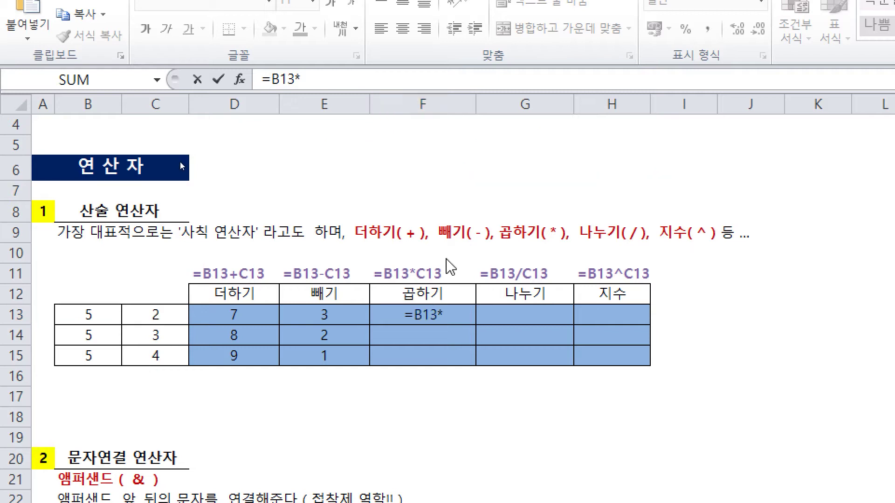
- Complete the multiplication formula =B13*C13 in cell F13 of the 곱하기 column and fill it down through F15
click(455, 312)
click(153, 314)
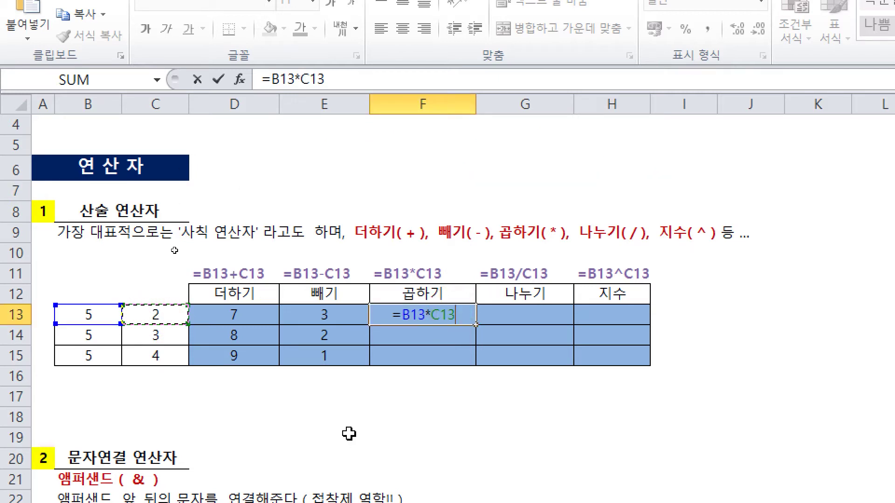
key(Return)
key(Up)
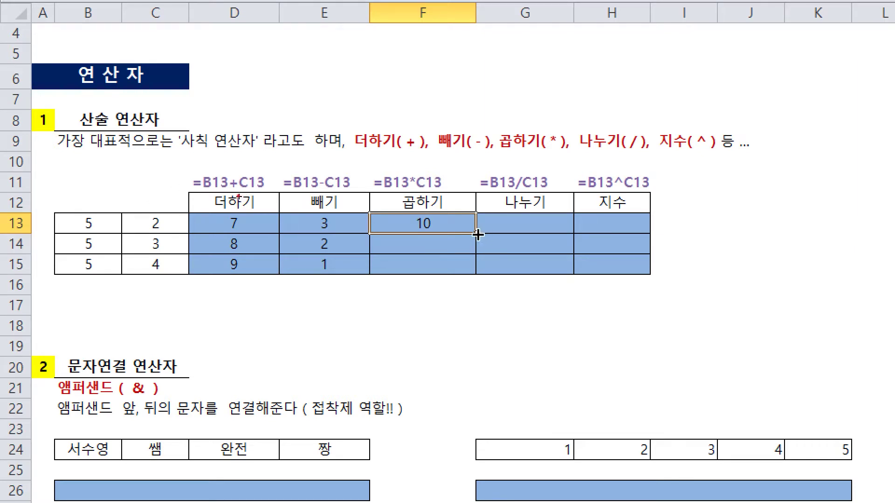
drag(477, 234, 471, 251)
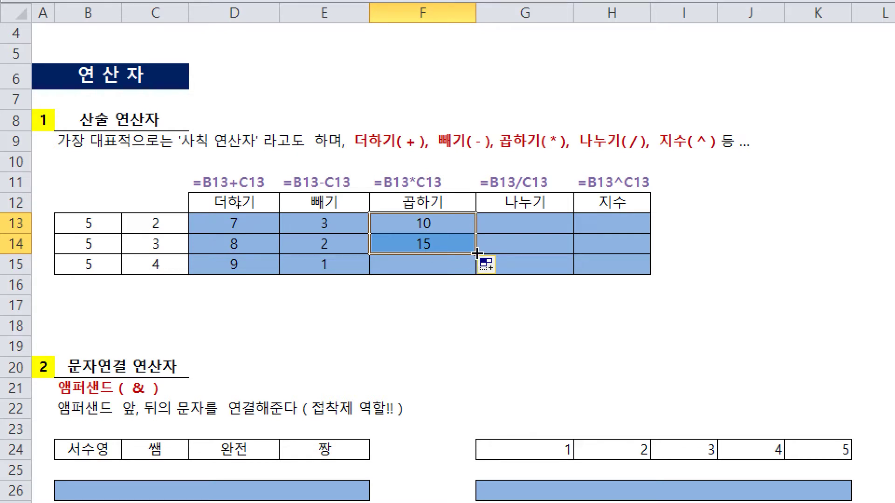
drag(476, 254, 476, 270)
- Enter the division formula =B13/C13 in cell G13 of the 나누기 column, using references to the two number cells
click(517, 228)
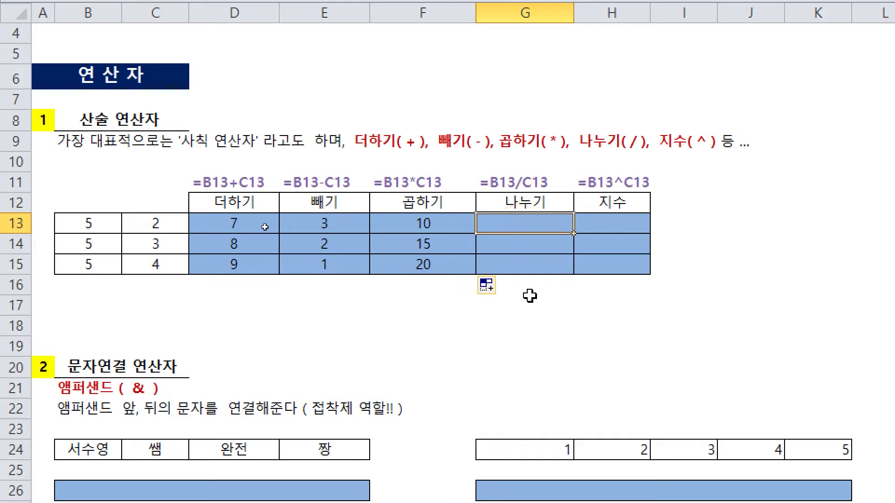
text(=)
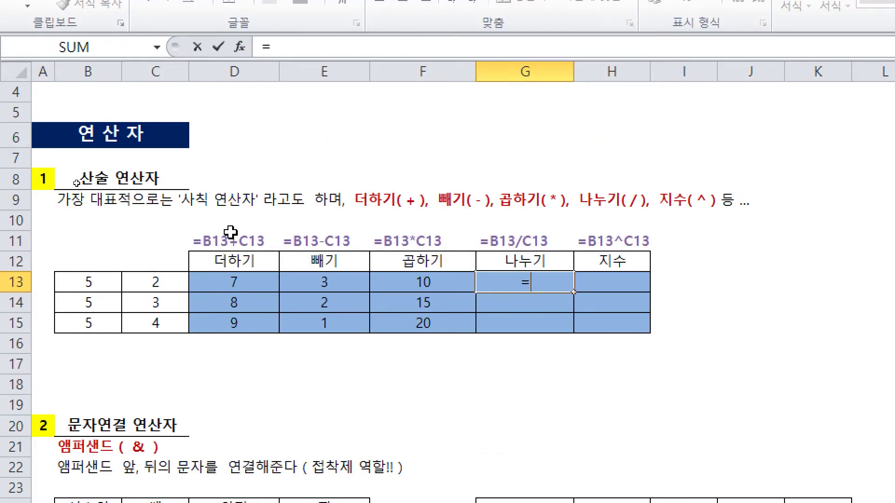
click(83, 225)
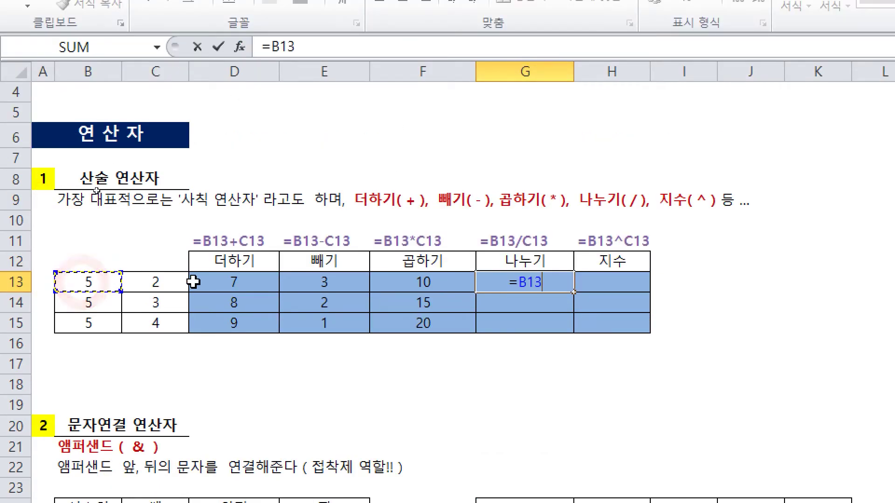
text(/)
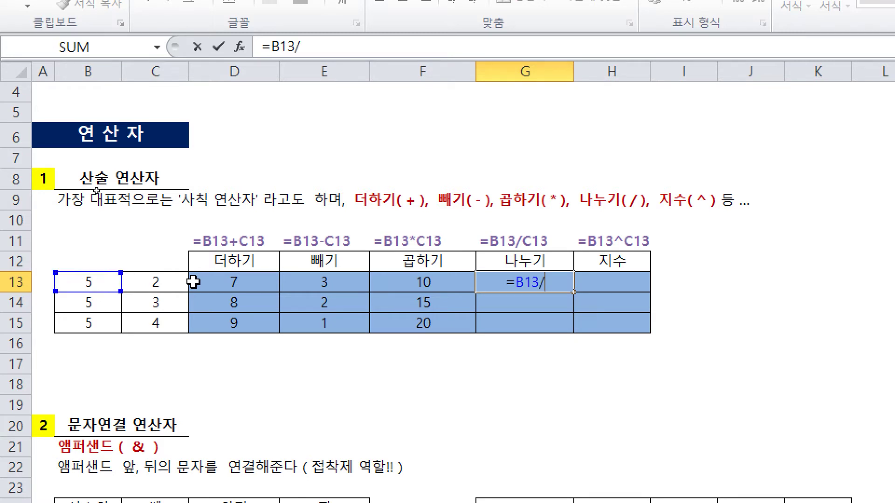
click(159, 282)
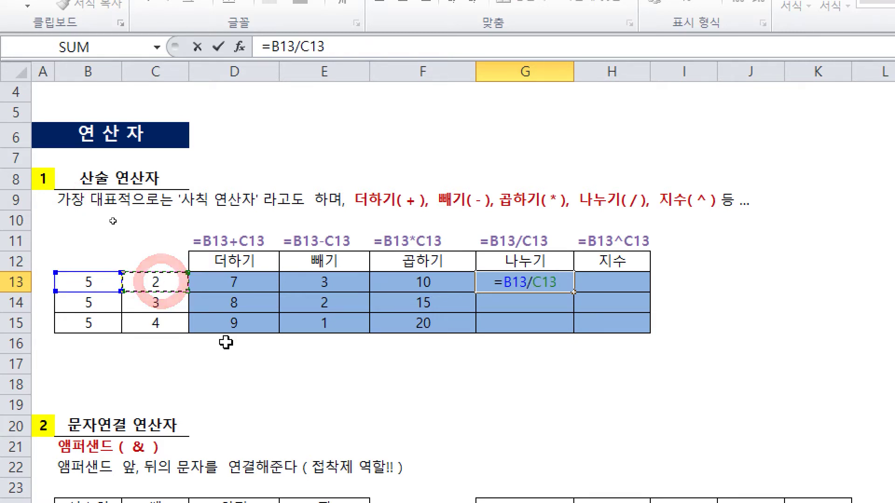
key(Return)
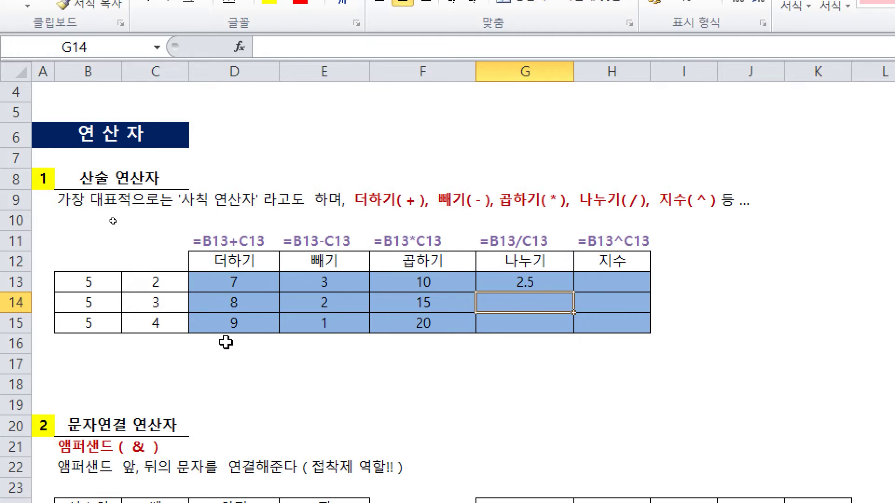
- Fill the division formula in G13 down through G15
click(551, 287)
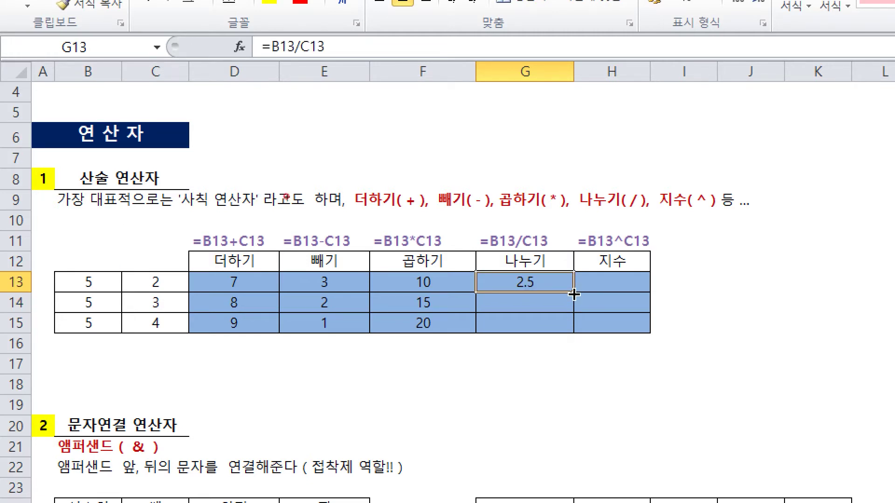
drag(574, 293, 574, 329)
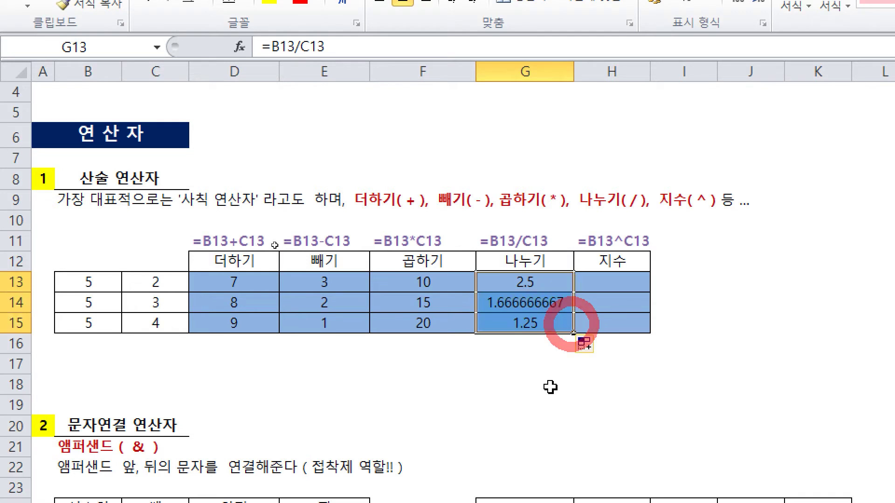
click(544, 318)
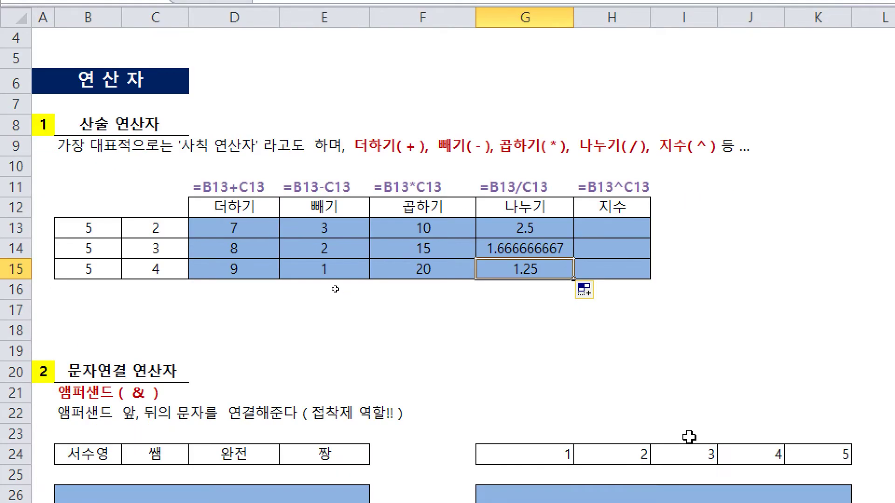
click(622, 276)
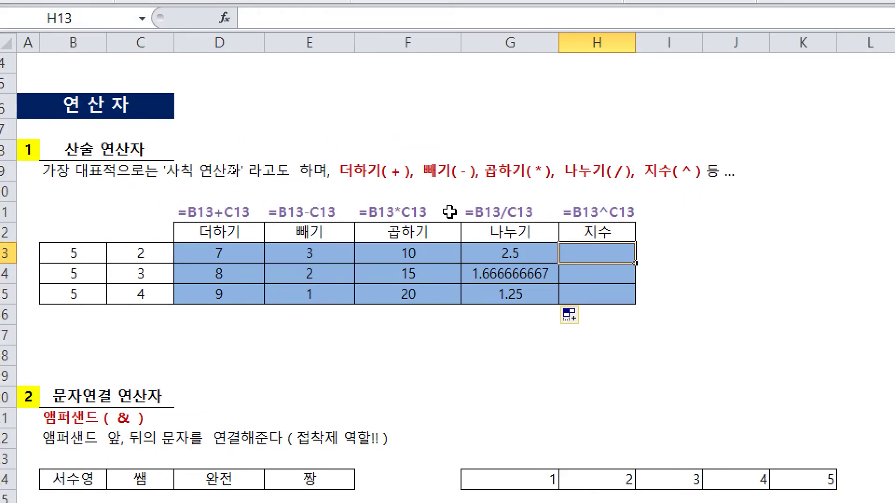
key(ctrl)
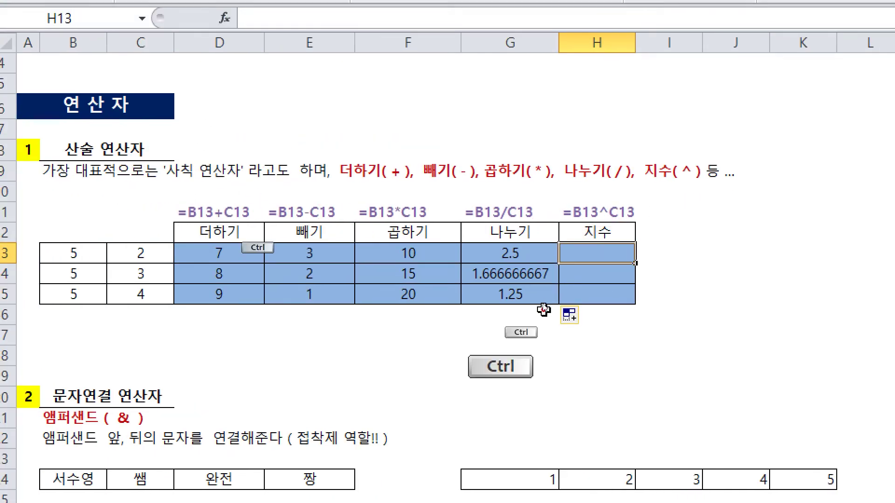
drag(368, 126, 421, 135)
mouse_move(400, 81)
mouse_down()
mouse_move(413, 85)
mouse_move(402, 112)
mouse_up()
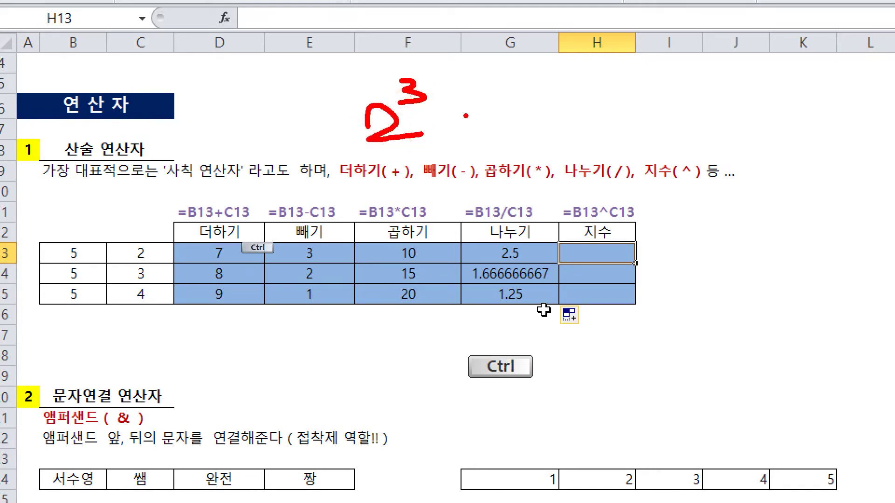
mouse_move(468, 112)
mouse_down()
mouse_move(505, 111)
mouse_move(512, 126)
mouse_up()
mouse_move(552, 100)
mouse_down()
mouse_move(525, 140)
mouse_move(565, 113)
mouse_up()
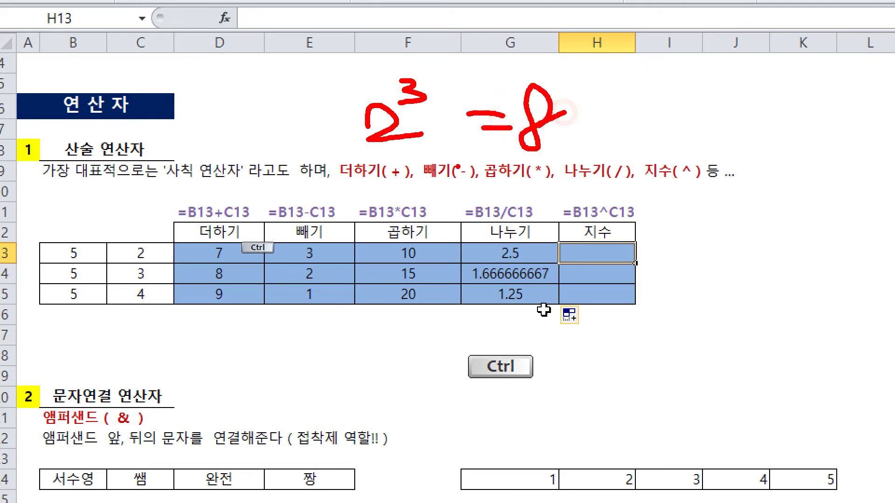
drag(379, 68, 436, 108)
mouse_move(471, 36)
mouse_down()
mouse_move(462, 59)
mouse_move(490, 45)
mouse_up()
mouse_move(452, 68)
mouse_down()
mouse_move(486, 83)
mouse_move(467, 68)
mouse_up()
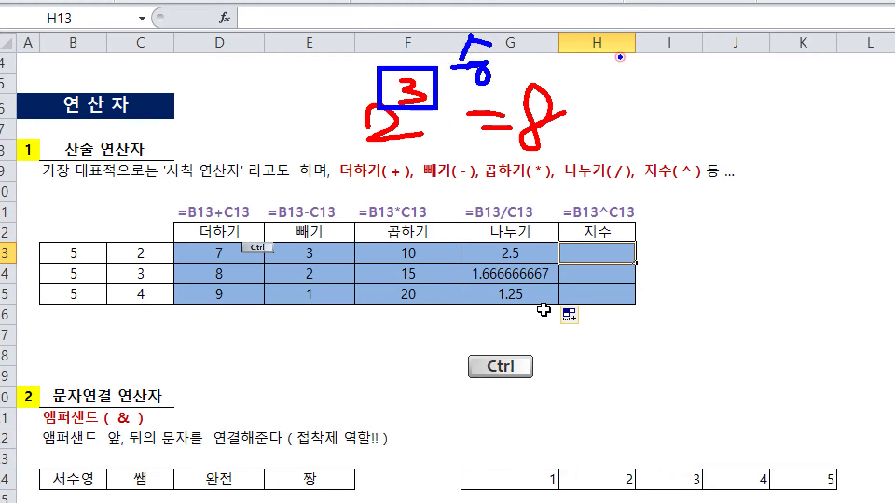
drag(621, 57, 632, 83)
drag(645, 69, 666, 94)
drag(668, 55, 668, 101)
drag(698, 66, 675, 85)
mouse_move(695, 75)
mouse_down()
mouse_move(722, 77)
mouse_move(710, 124)
mouse_up()
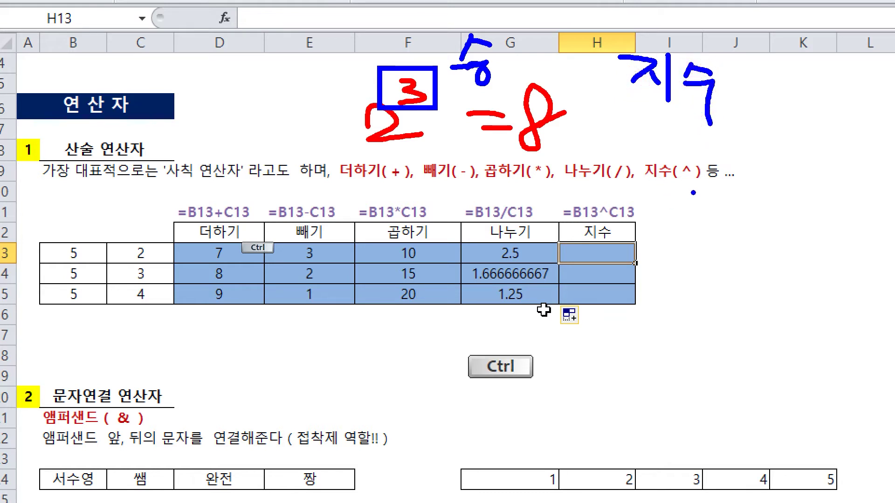
mouse_move(667, 244)
mouse_down()
mouse_move(676, 215)
mouse_move(690, 240)
mouse_up()
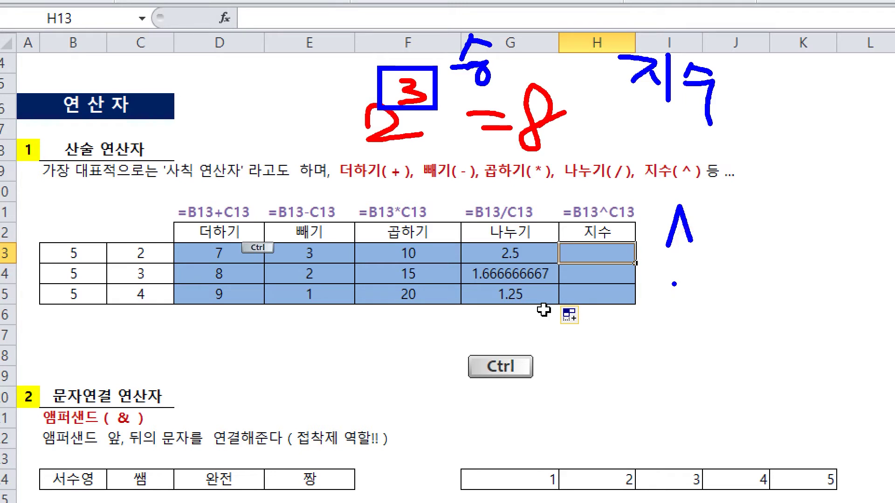
drag(667, 276, 671, 299)
drag(653, 291, 691, 296)
mouse_move(694, 284)
mouse_down()
mouse_move(711, 270)
mouse_move(705, 320)
mouse_up()
mouse_move(724, 270)
mouse_down()
mouse_move(741, 281)
mouse_move(744, 300)
mouse_up()
mouse_move(745, 291)
mouse_down()
mouse_move(764, 285)
mouse_move(735, 322)
mouse_up()
drag(746, 315, 778, 330)
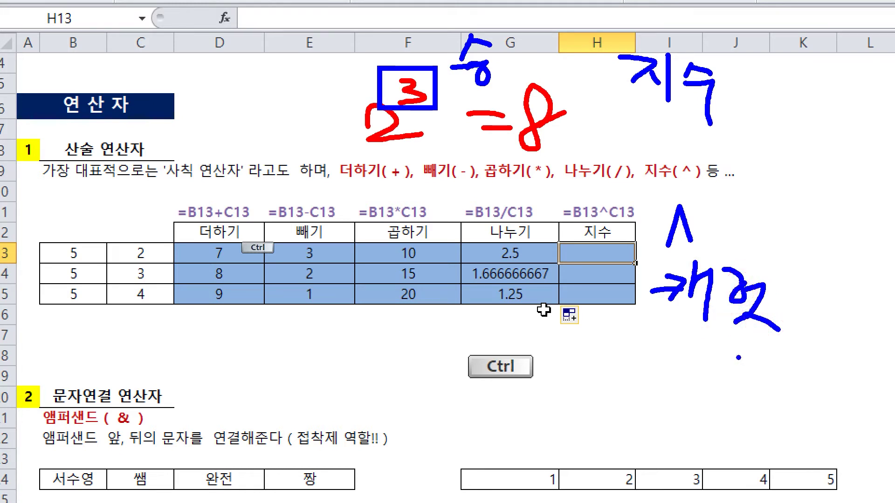
key(Escape)
- Write the exponent formula =B13^C13 in cell H13 of the 지수 column, using references to the two number cells
click(597, 252)
text(=)
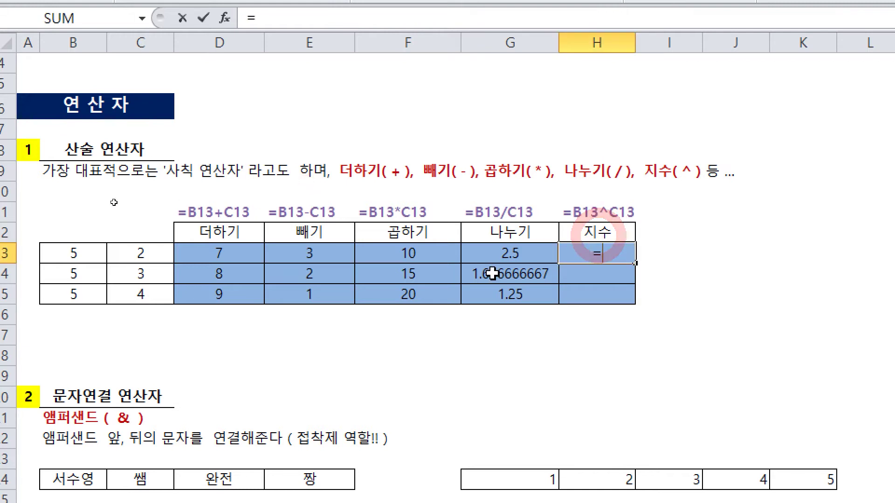
click(95, 255)
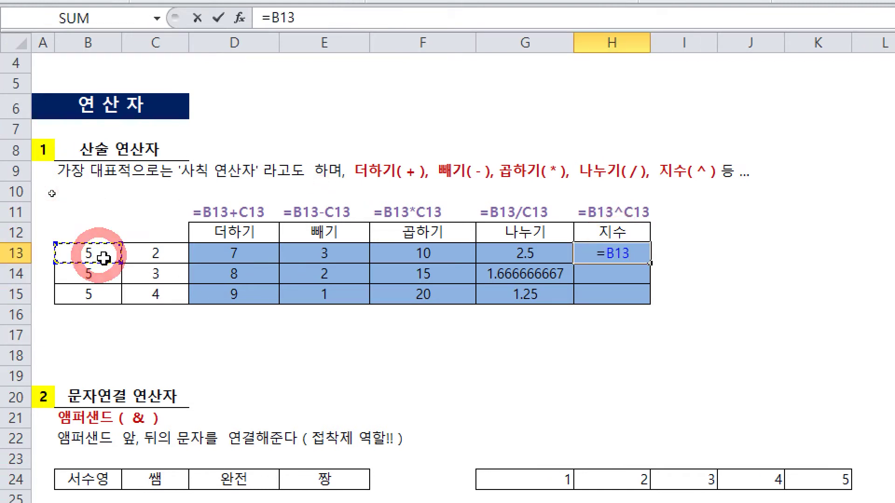
text(^)
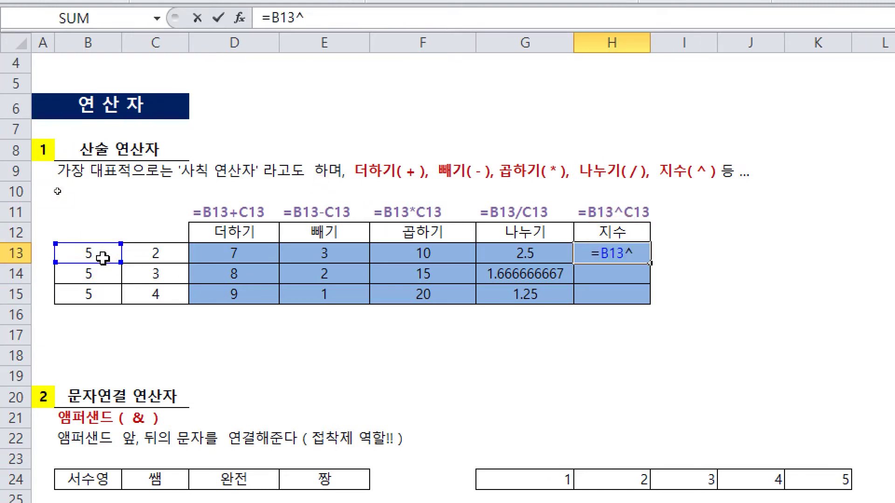
click(149, 254)
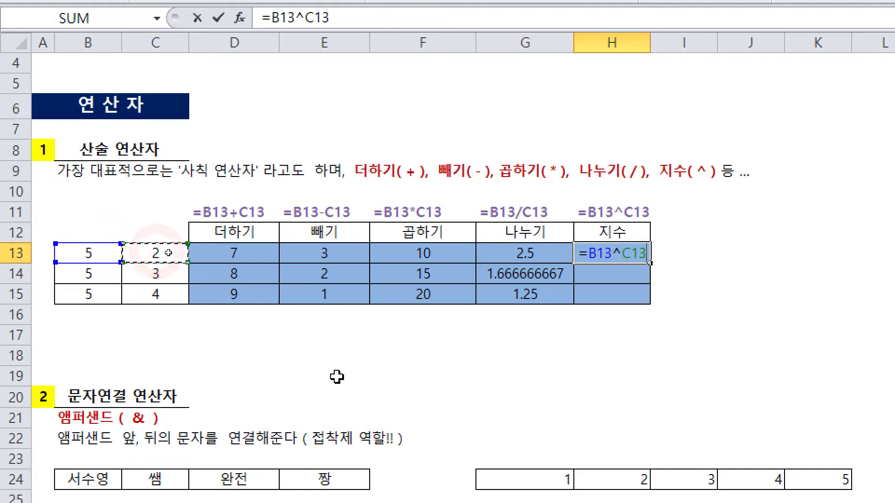
key(ctrl+2)
mouse_move(723, 216)
mouse_down()
mouse_move(709, 276)
mouse_move(704, 267)
mouse_up()
drag(708, 241, 735, 232)
drag(744, 209, 800, 216)
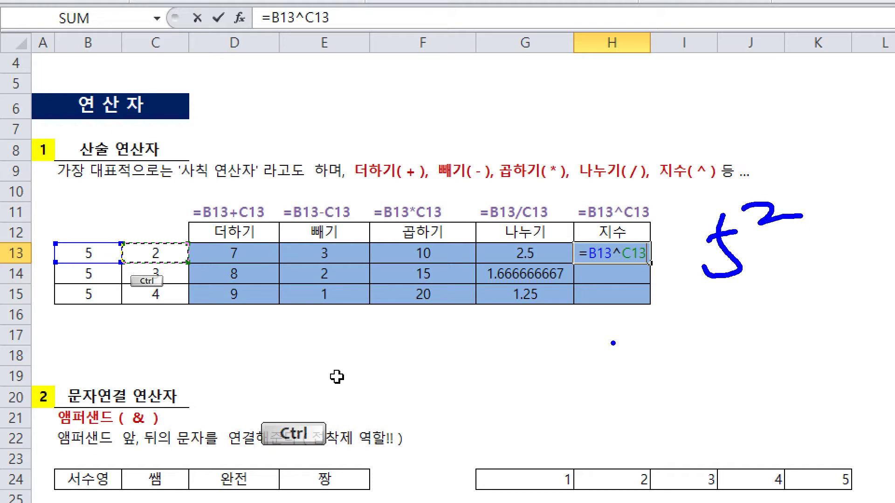
mouse_move(586, 336)
mouse_down()
mouse_move(578, 368)
mouse_move(606, 365)
mouse_up()
mouse_move(627, 332)
mouse_down()
mouse_move(609, 371)
mouse_move(681, 346)
mouse_up()
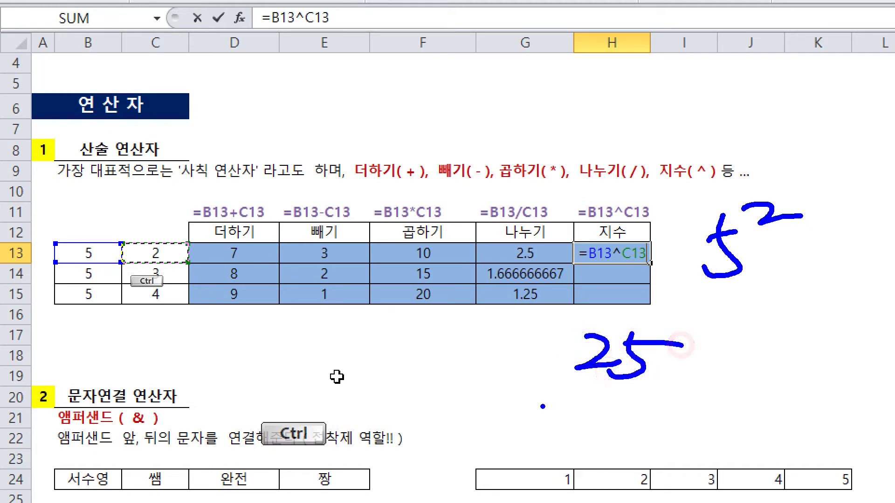
key(Escape)
- Commit the exponent formula in H13 and fill it down through H15
click(635, 253)
key(Return)
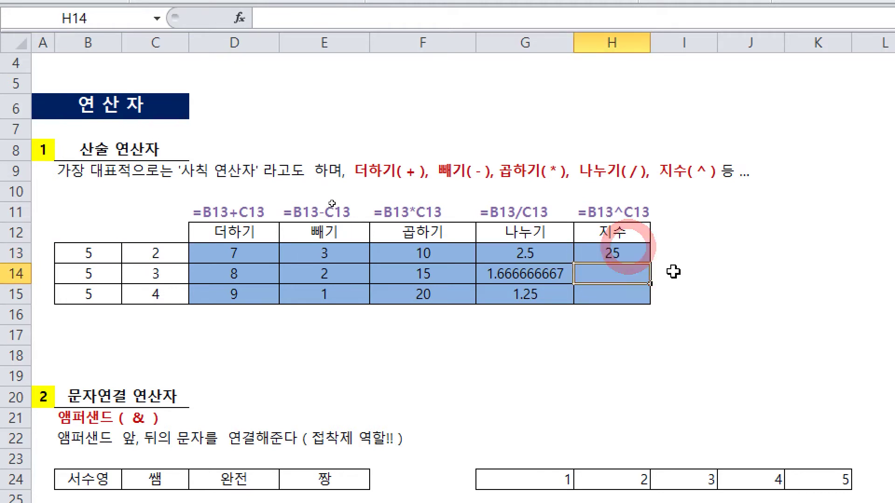
key(Up)
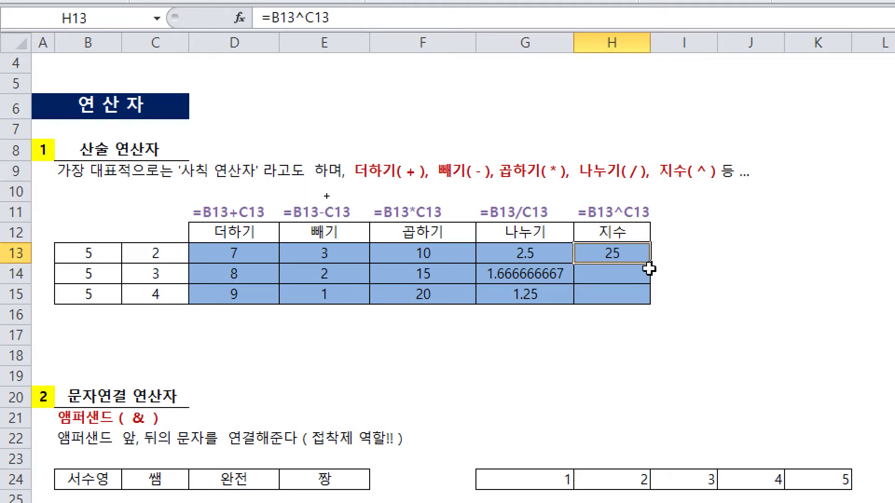
drag(650, 264, 650, 284)
click(617, 275)
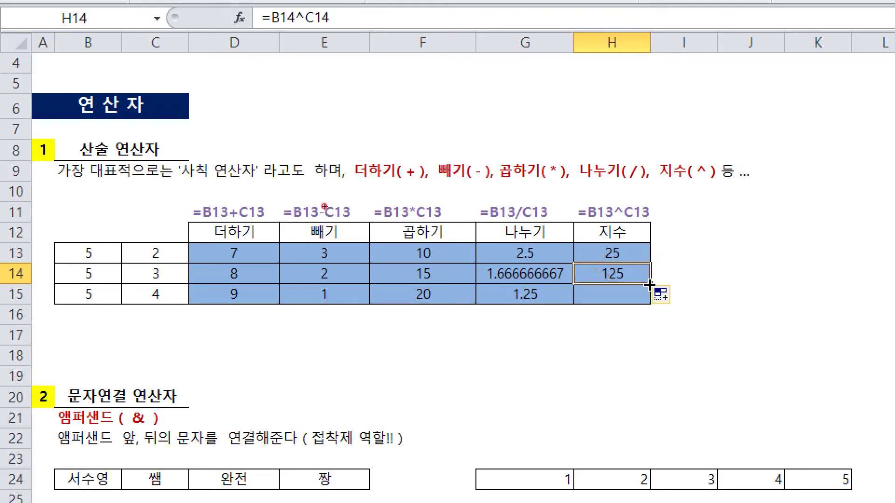
drag(650, 284, 650, 304)
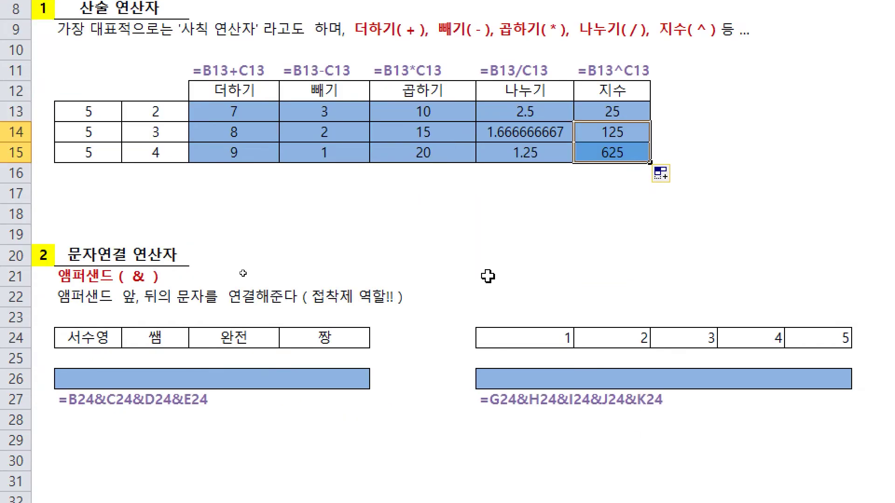
- Examine the 문자연결 연산자 section, with its ampersand (&) description and the example cells in row 24
scroll(487, 417, down, 1)
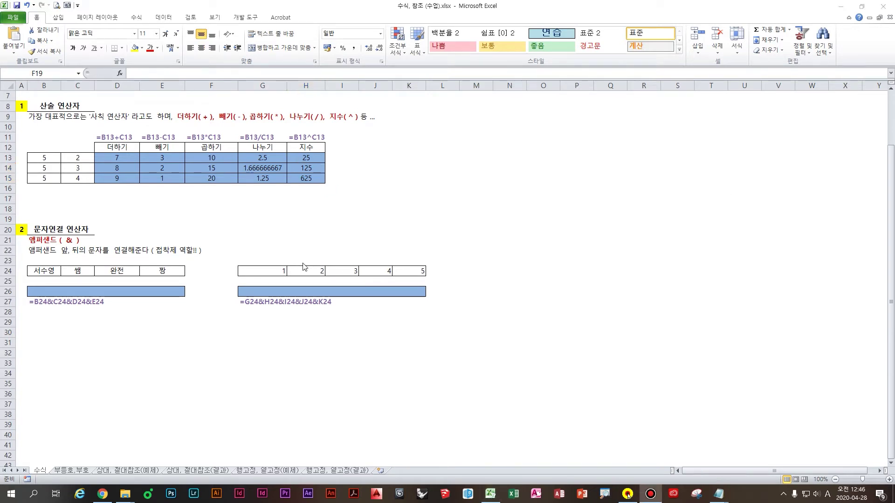
click(189, 295)
click(75, 282)
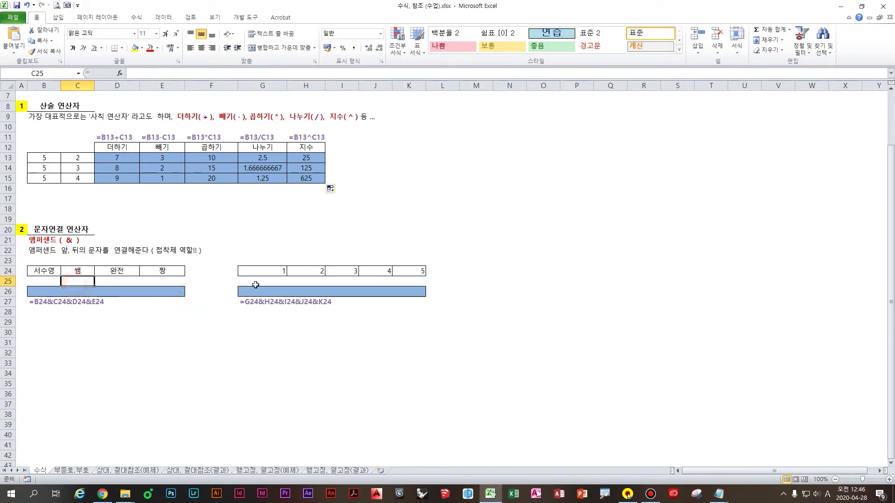
click(72, 247)
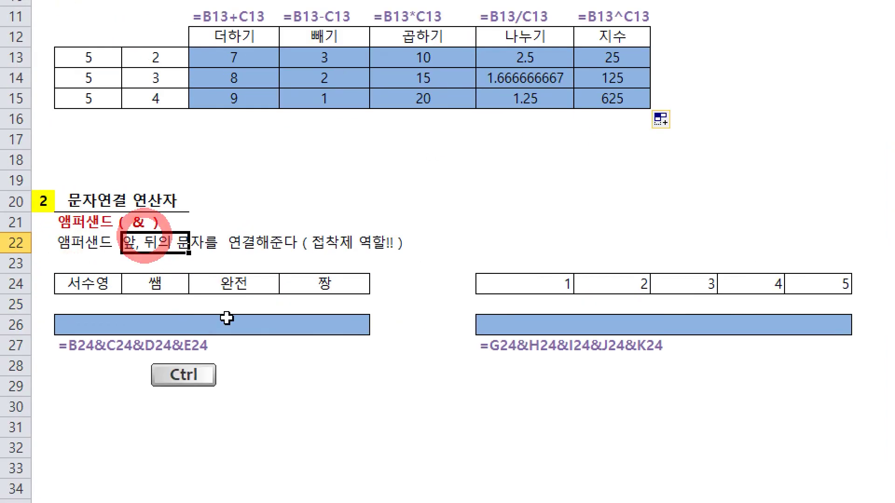
key(ctrl)
mouse_move(348, 152)
mouse_down()
mouse_move(290, 200)
mouse_move(304, 164)
mouse_move(333, 227)
mouse_up()
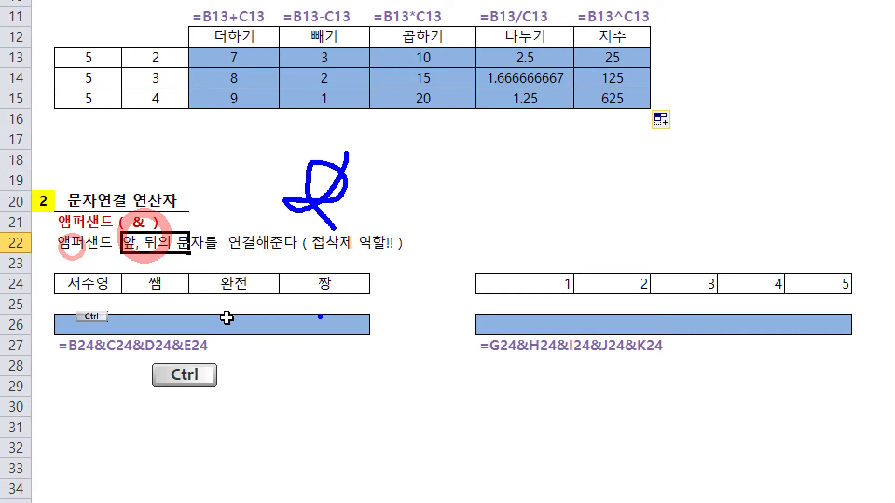
key(Escape)
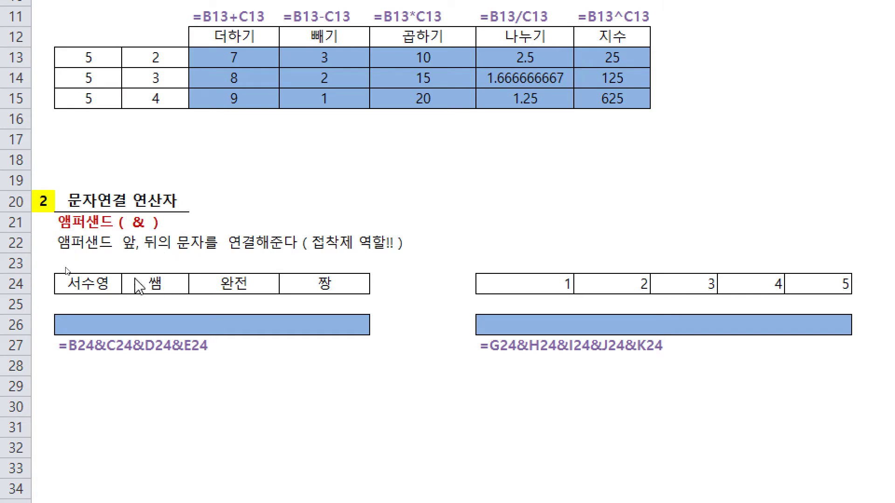
- Examine the four separate text cells B24 to E24 that serve as the source for the first text-joining example
click(81, 289)
click(158, 289)
click(224, 285)
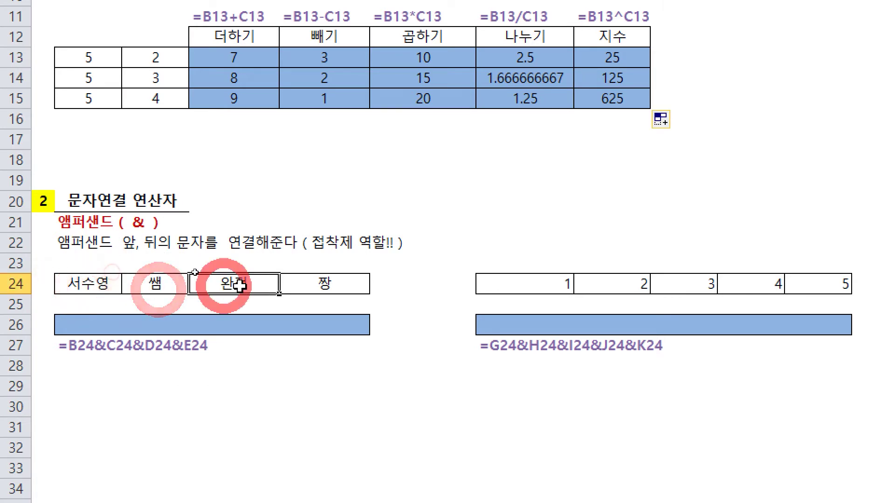
click(334, 285)
click(86, 288)
click(159, 286)
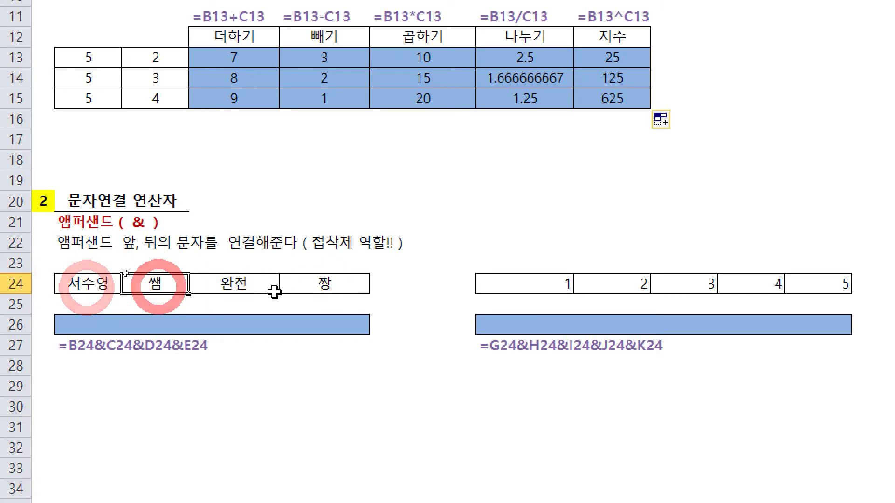
click(250, 288)
click(333, 292)
click(222, 293)
click(148, 284)
click(96, 284)
click(191, 281)
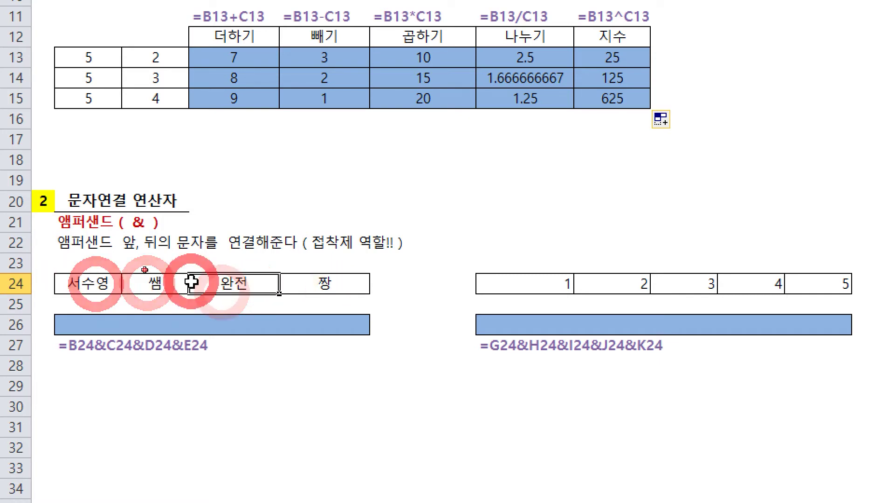
click(287, 285)
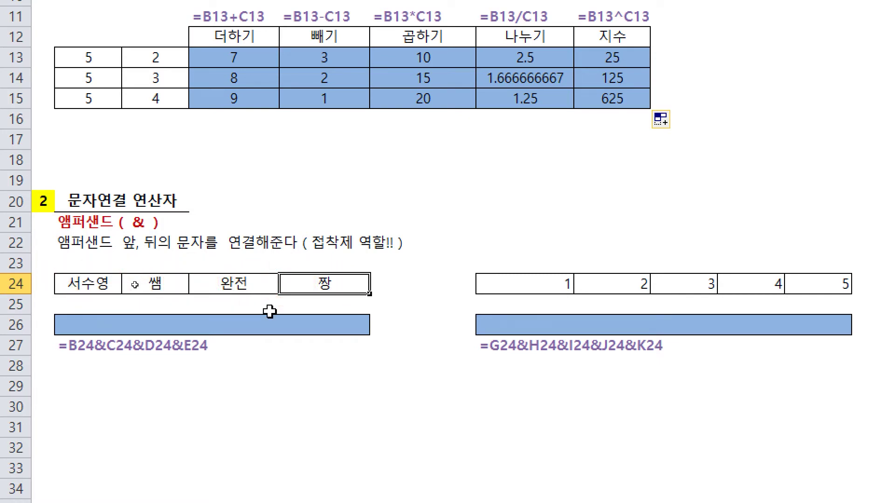
scroll(128, 58, up, 1)
scroll(78, 303, down, 1)
click(91, 302)
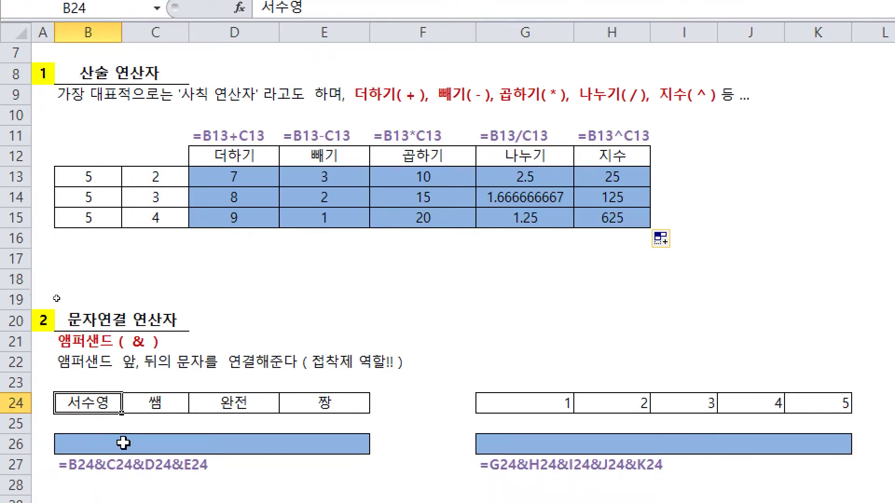
- Enter a formula in the merged result cell B26 that references the first text cell, =B24
click(122, 443)
text(=)
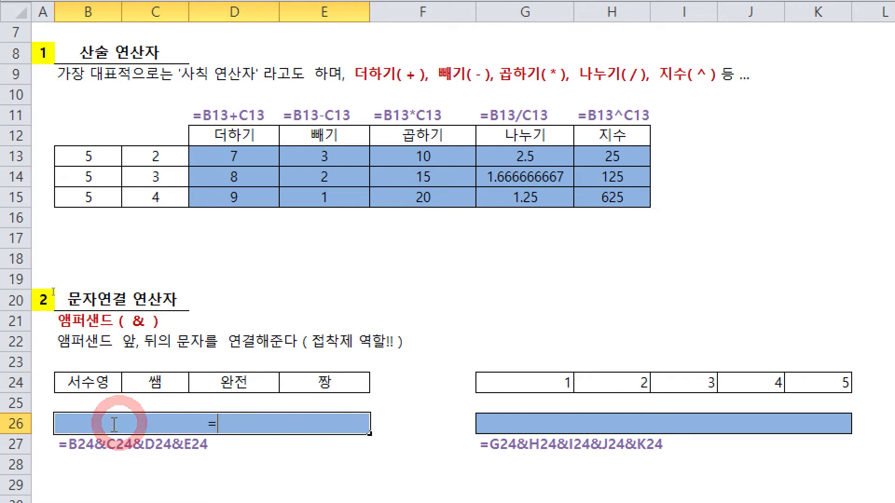
click(95, 385)
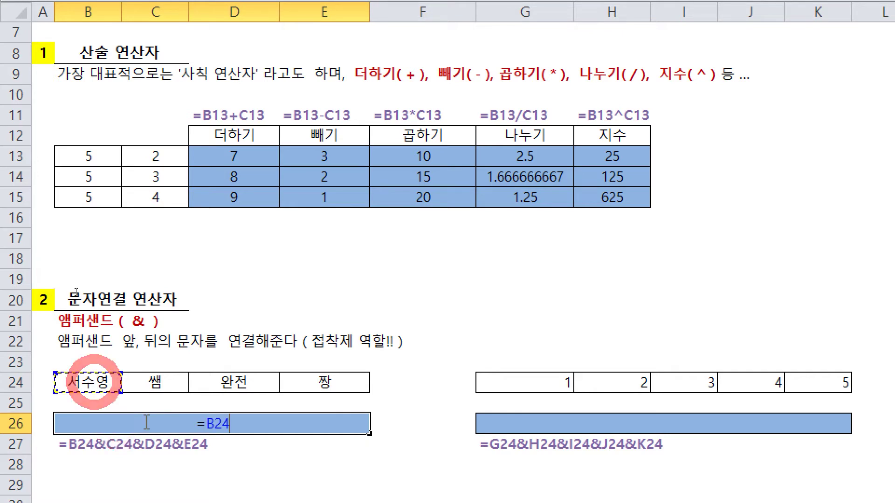
key(Return)
click(198, 430)
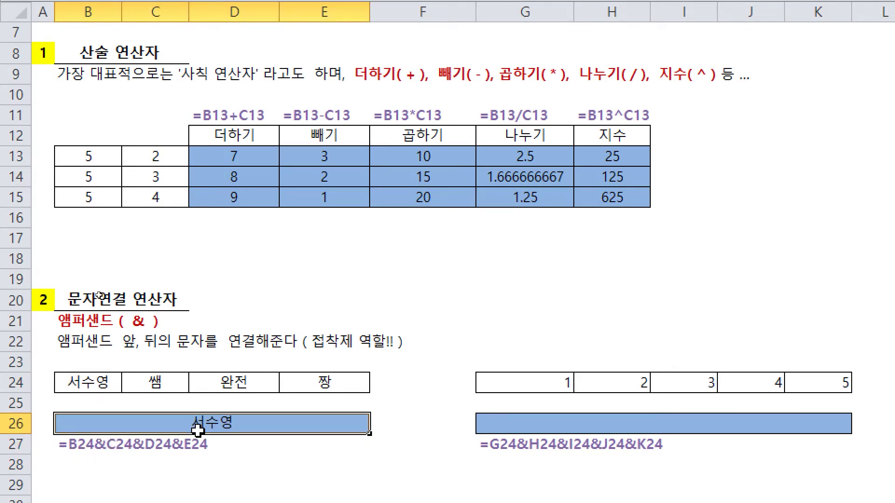
scroll(205, 433, down, 2)
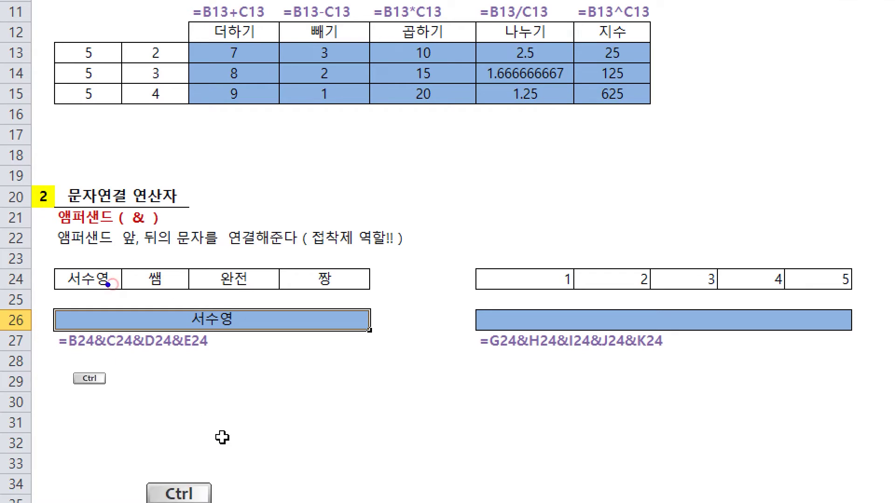
drag(109, 285, 173, 321)
drag(165, 296, 151, 330)
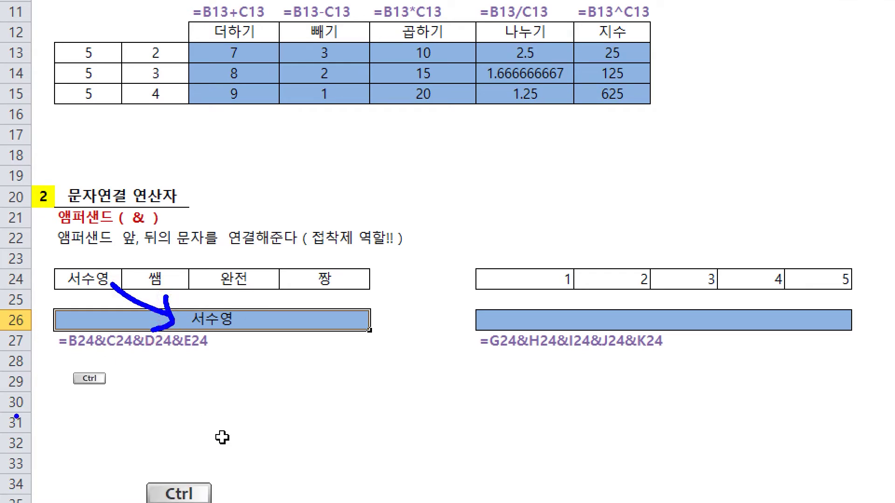
drag(269, 301, 245, 329)
mouse_move(279, 308)
mouse_down()
mouse_move(256, 330)
mouse_move(290, 336)
mouse_up()
drag(315, 307, 304, 337)
drag(255, 358, 274, 350)
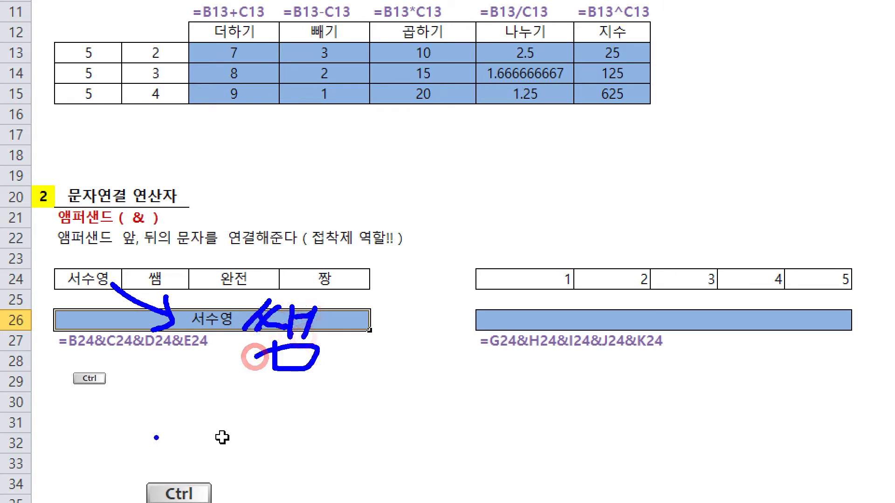
key(Escape)
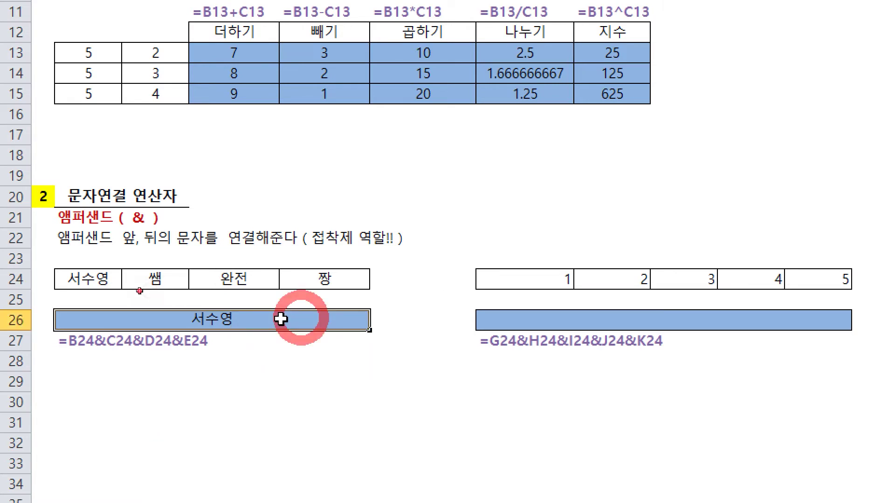
- Try to append the second text cell to the B26 formula with an equals sign, as =B24=C24
double_click(282, 320)
text(=)
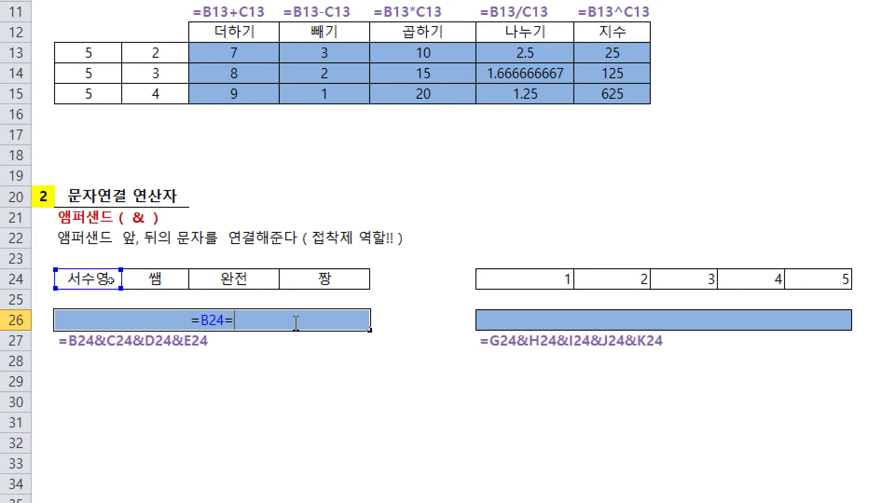
click(166, 282)
key(Return)
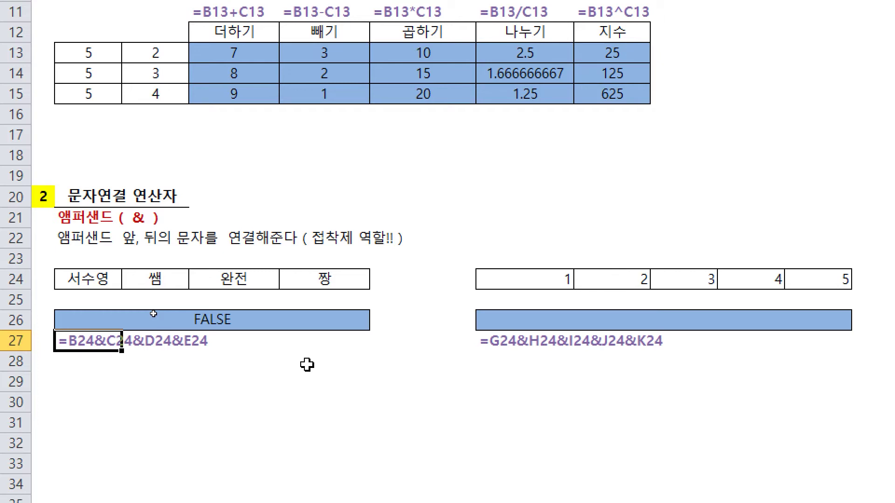
key(ctrl)
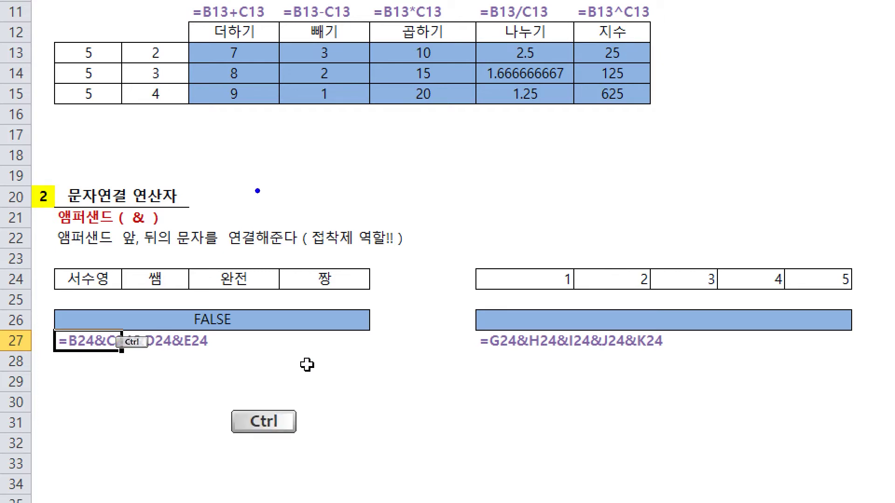
mouse_move(241, 143)
mouse_down()
mouse_move(280, 191)
mouse_move(226, 146)
mouse_up()
mouse_move(399, 147)
mouse_down()
mouse_move(390, 194)
mouse_move(454, 142)
mouse_move(395, 149)
mouse_up()
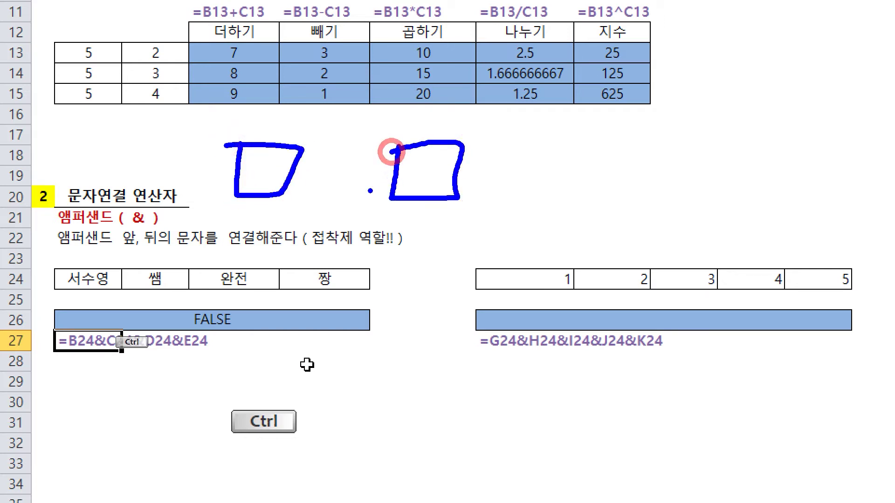
key(r)
mouse_move(297, 176)
mouse_down()
mouse_move(411, 173)
mouse_move(274, 184)
mouse_move(387, 192)
mouse_up()
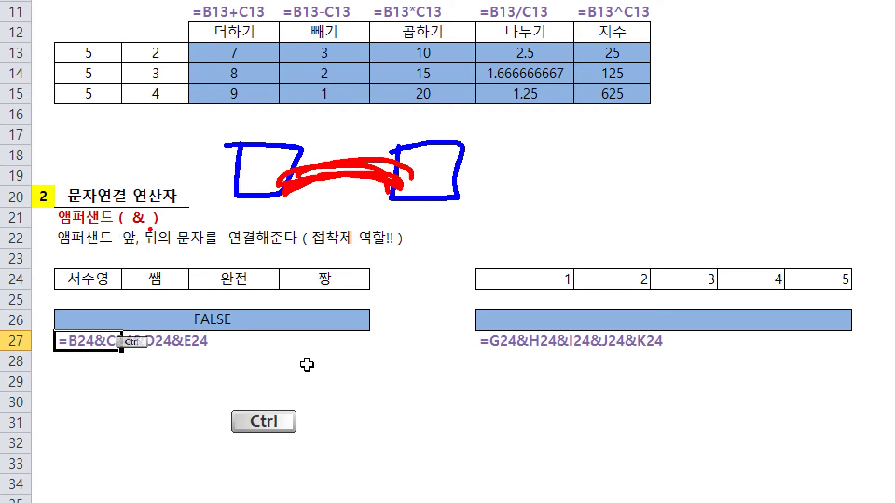
mouse_move(113, 199)
mouse_down()
mouse_move(154, 240)
mouse_move(166, 234)
mouse_up()
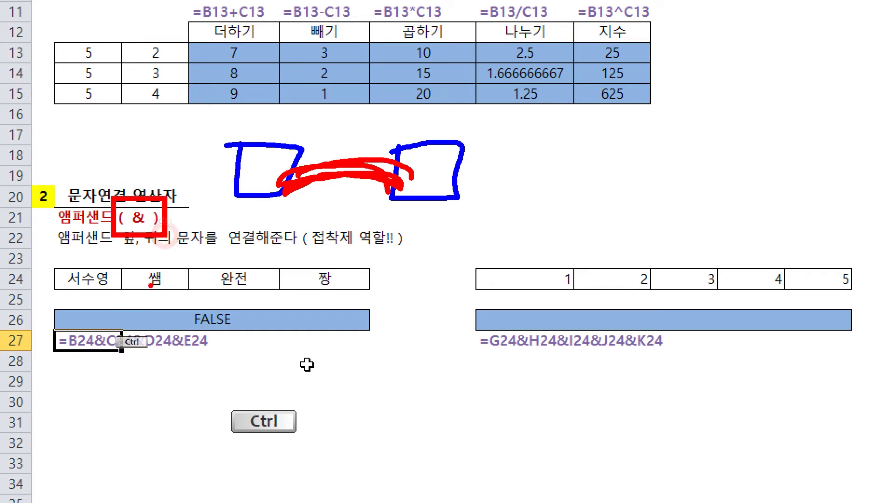
mouse_move(169, 251)
mouse_down()
mouse_move(360, 217)
mouse_move(409, 248)
mouse_up()
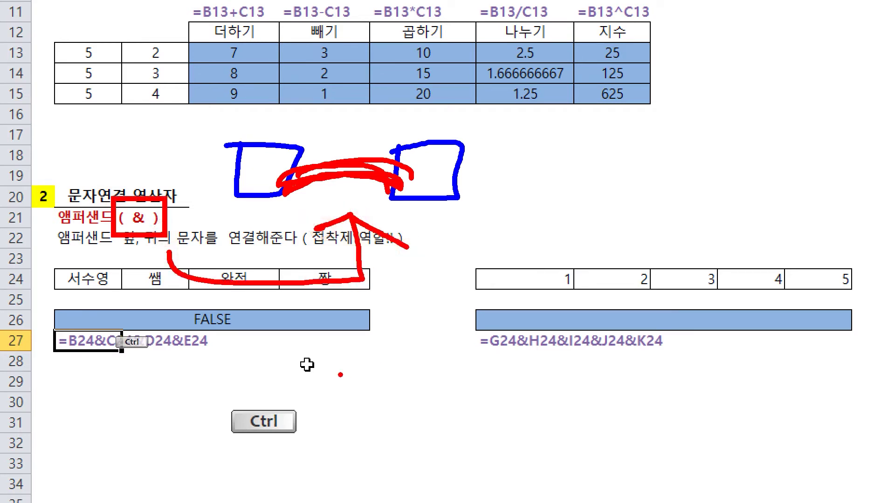
- Replace the =C24 part of the B26 formula with an ampersand join so that it reads =B24&C24
double_click(250, 317)
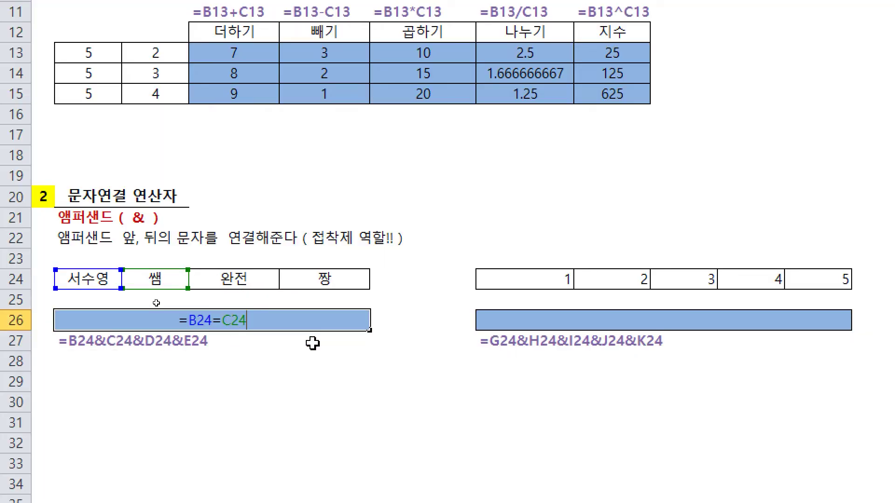
key(BackSpace)
key(BackSpace)
key(BackSpace)
key(BackSpace)
text(&)
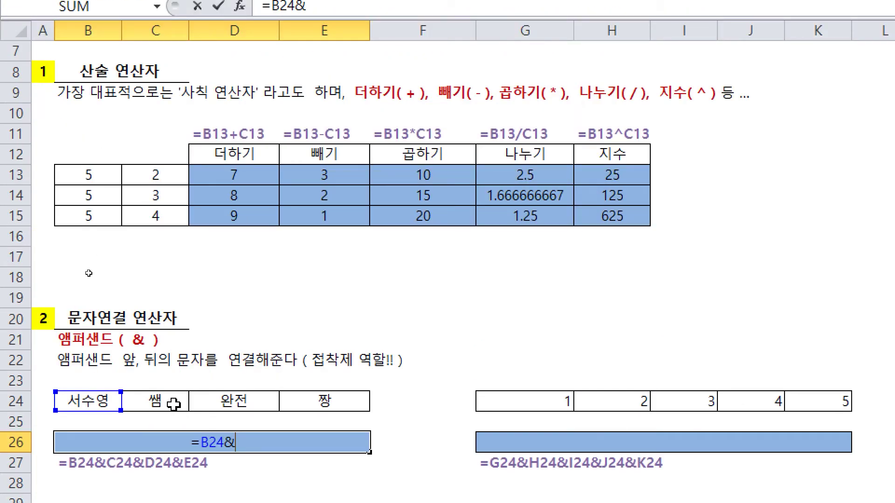
click(166, 402)
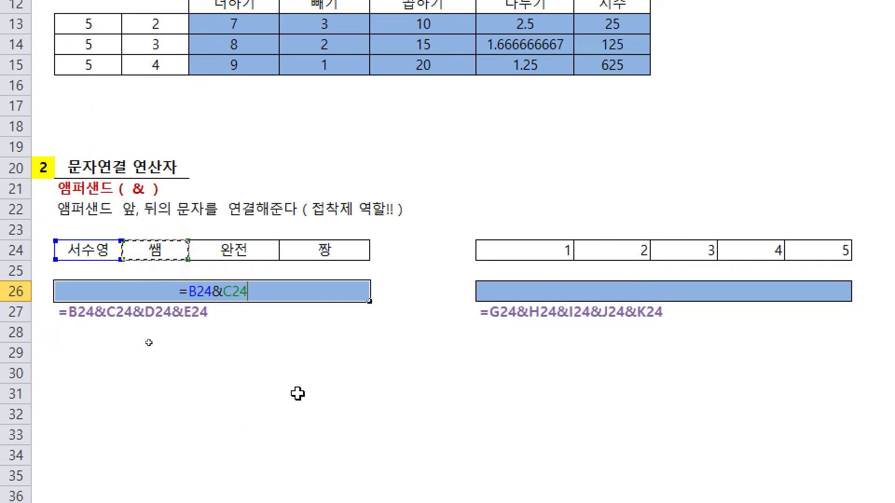
key(ctrl+Return)
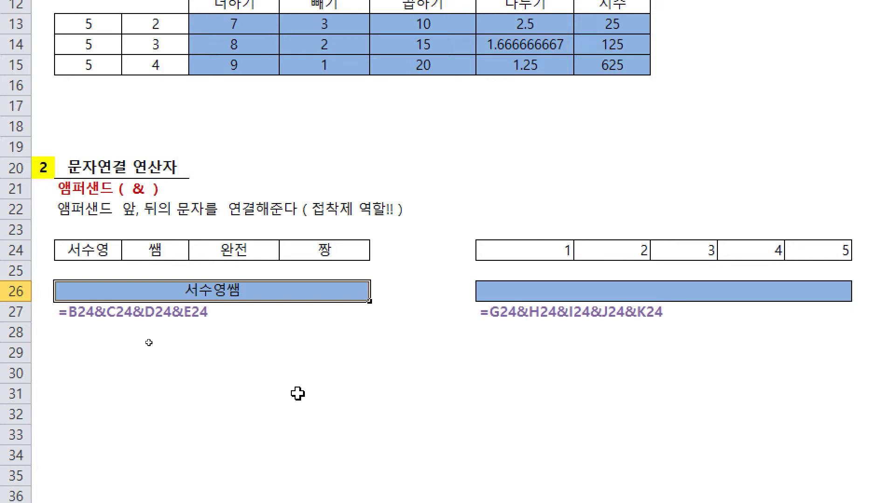
- Extend the B26 formula with the remaining two text cells to =B24&C24&D24&E24 and check the source cells in row 24
key(F2)
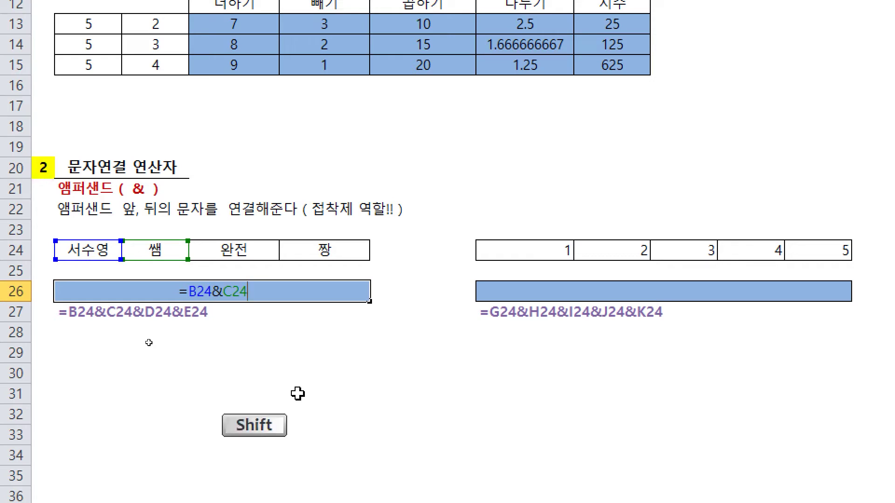
text(&)
click(255, 251)
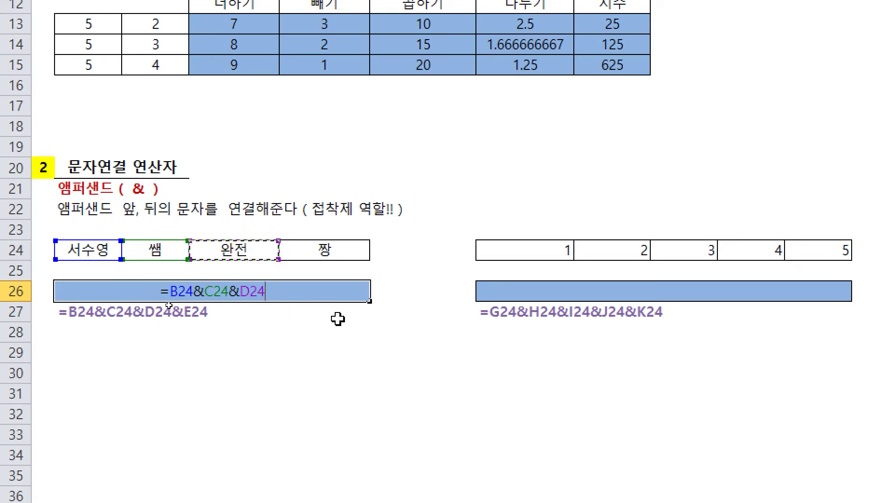
text(&)
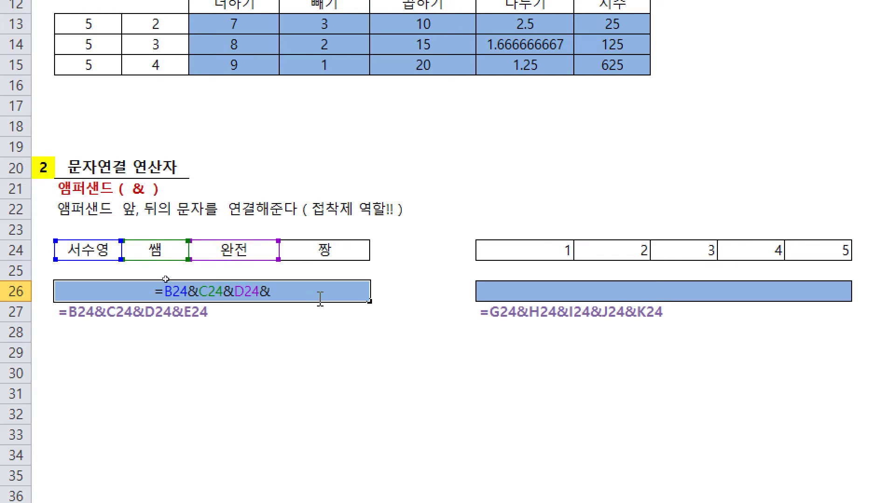
click(339, 250)
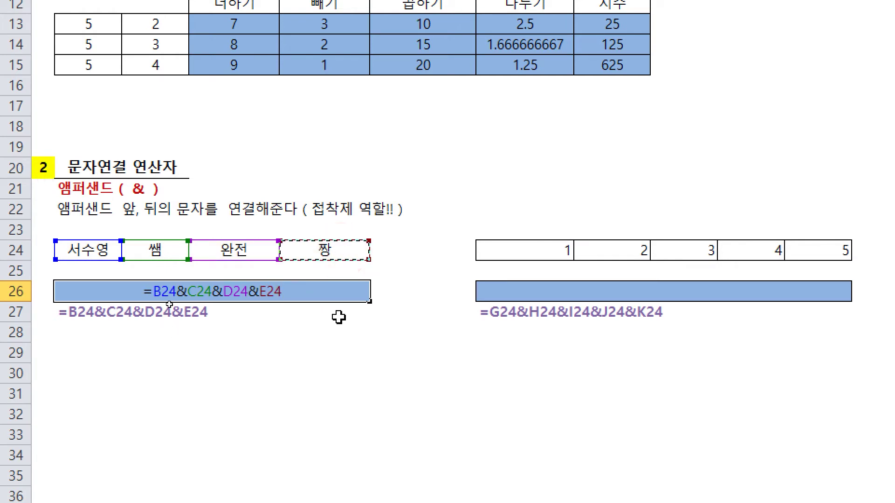
key(Return)
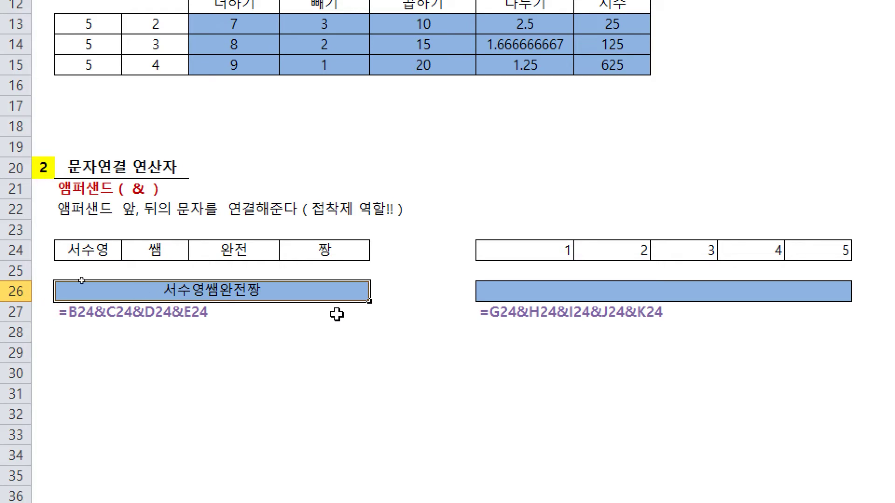
click(98, 254)
click(184, 250)
click(264, 250)
click(320, 255)
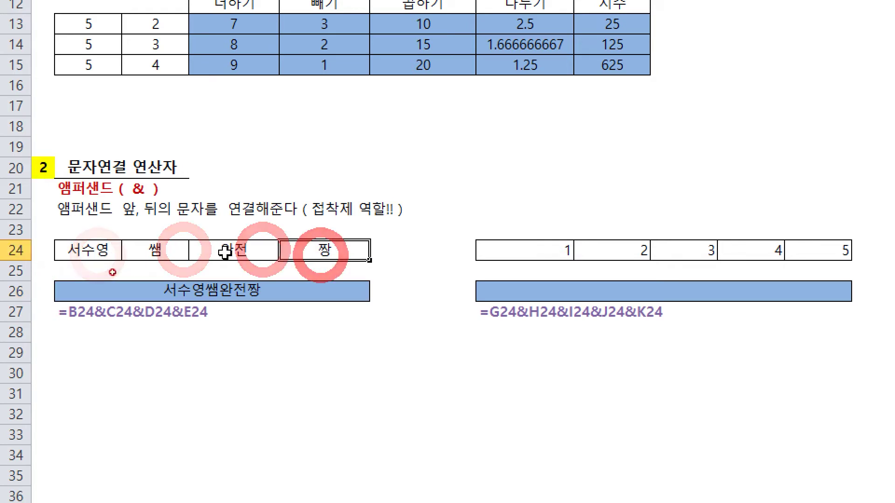
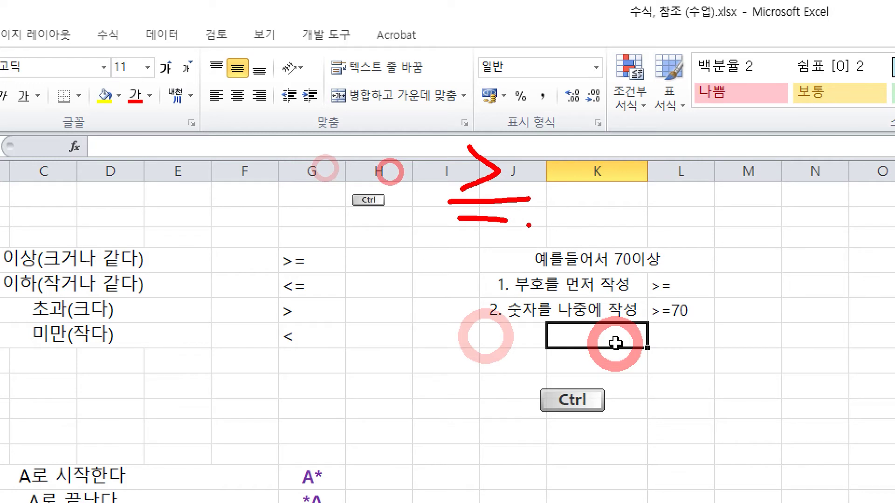
mouse_move(609, 138)
mouse_down()
mouse_move(608, 189)
mouse_move(583, 209)
mouse_move(671, 208)
mouse_up()
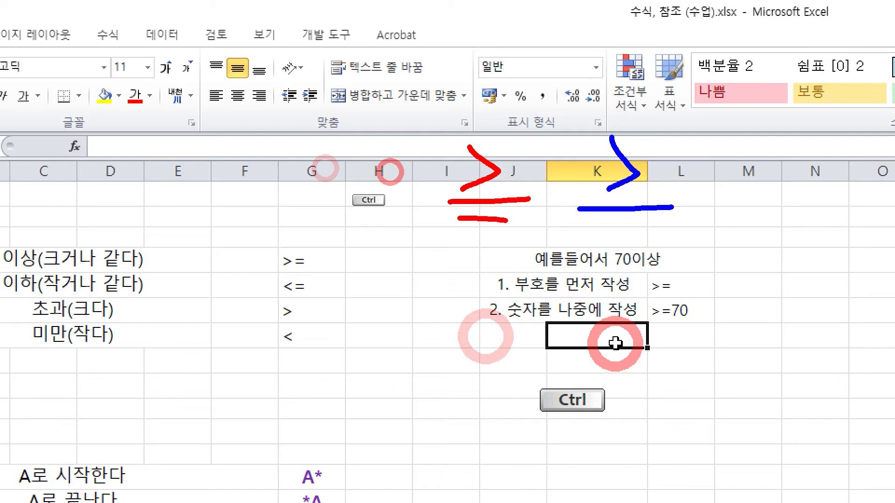
key(r)
mouse_move(309, 159)
mouse_down()
mouse_move(342, 183)
mouse_move(314, 193)
mouse_up()
mouse_move(295, 209)
mouse_down()
mouse_move(340, 205)
mouse_move(322, 271)
mouse_up()
drag(326, 239, 382, 285)
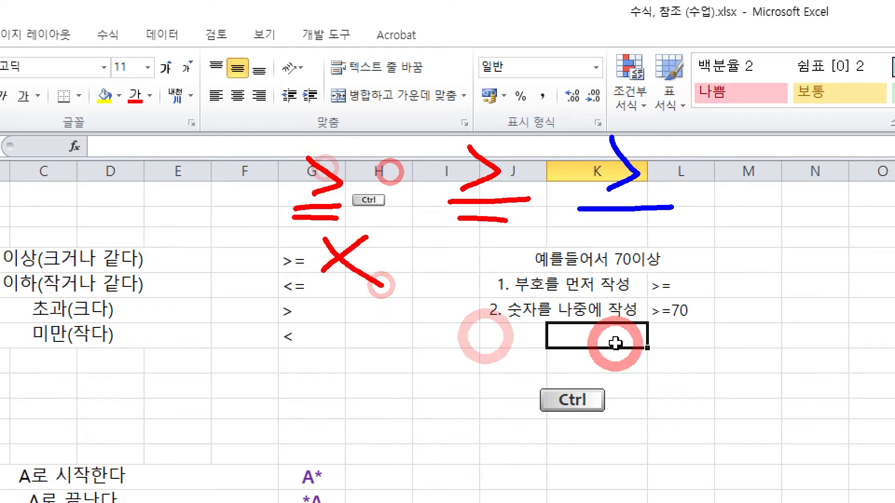
drag(312, 322, 324, 365)
mouse_move(373, 345)
mouse_down()
mouse_move(411, 344)
mouse_move(433, 360)
mouse_up()
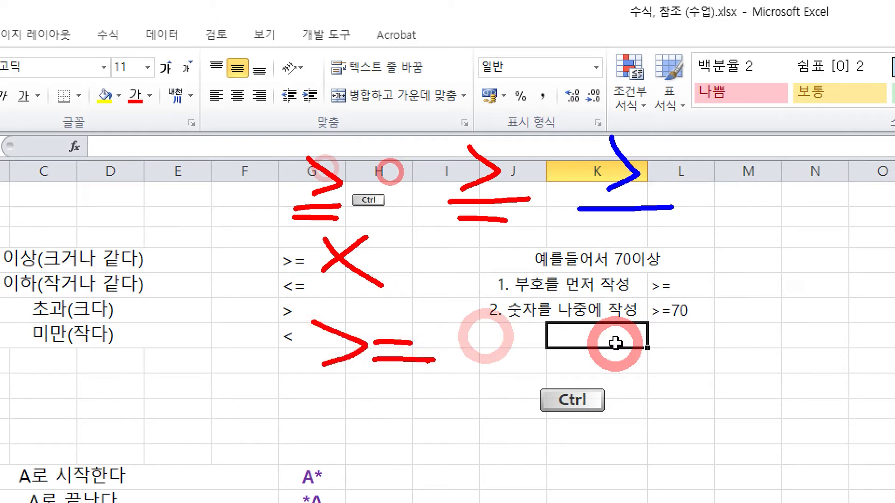
key(Escape)
- Select the example heading 예를들어서 70이상 above the two rules for writing a comparison condition
click(412, 268)
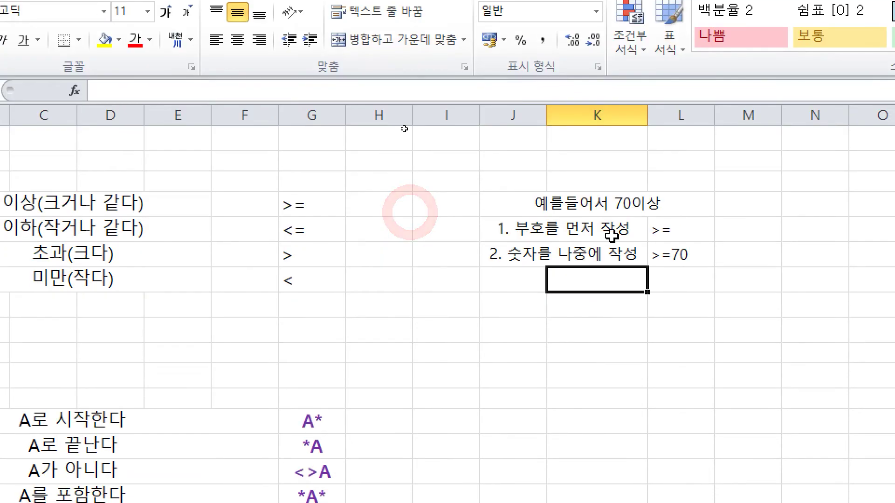
click(648, 249)
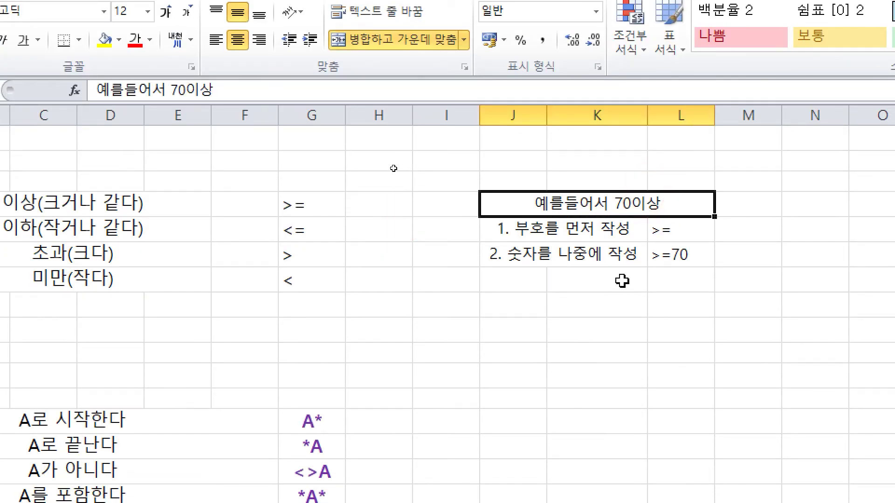
- Handwrite the example condition >=70 in red above the comparison table, and clear the screen annotation
key(ctrl)
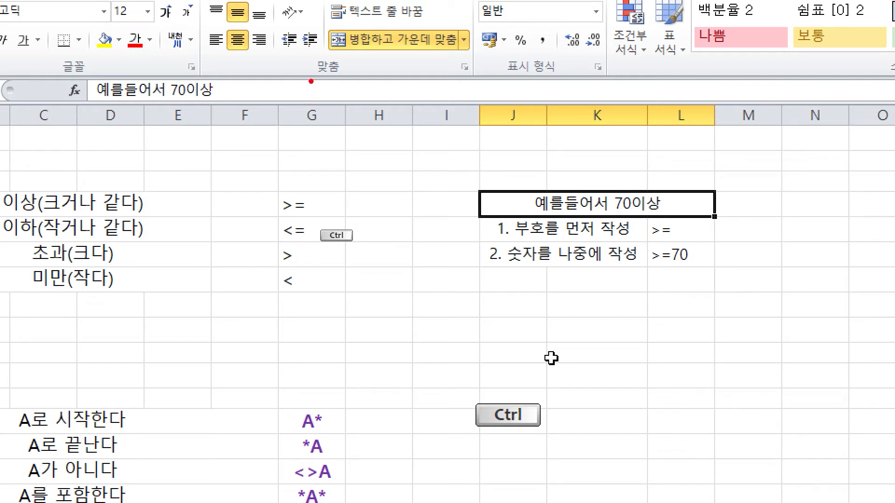
mouse_move(292, 72)
mouse_down()
mouse_move(308, 80)
mouse_move(259, 136)
mouse_up()
drag(348, 101, 384, 100)
drag(338, 125, 417, 127)
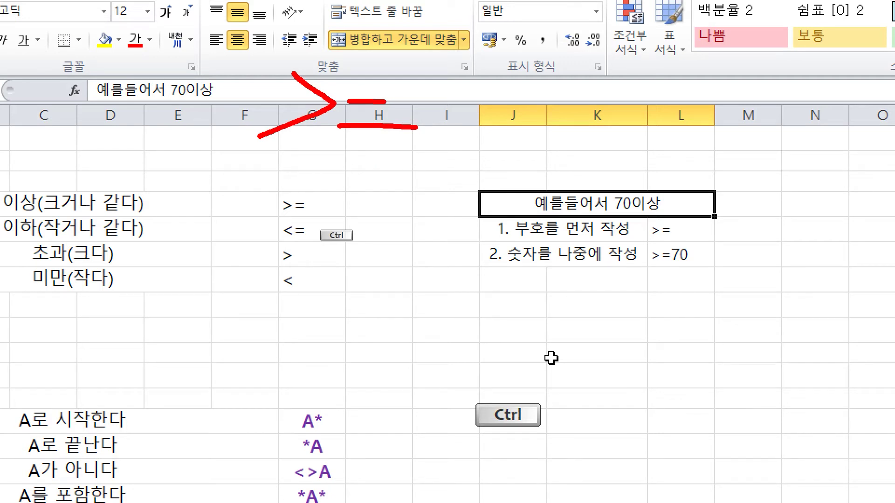
mouse_move(434, 95)
mouse_down()
mouse_move(448, 88)
mouse_move(447, 142)
mouse_move(471, 120)
mouse_up()
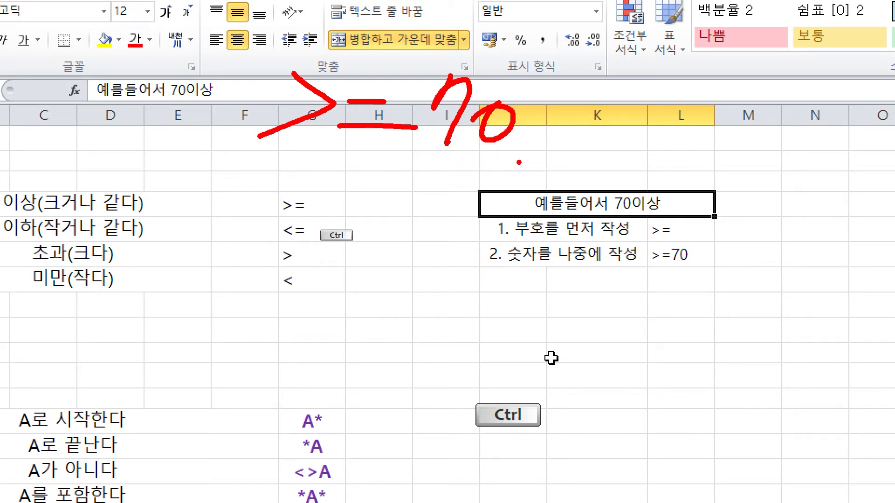
right_click(640, 320)
key(ctrl+4)
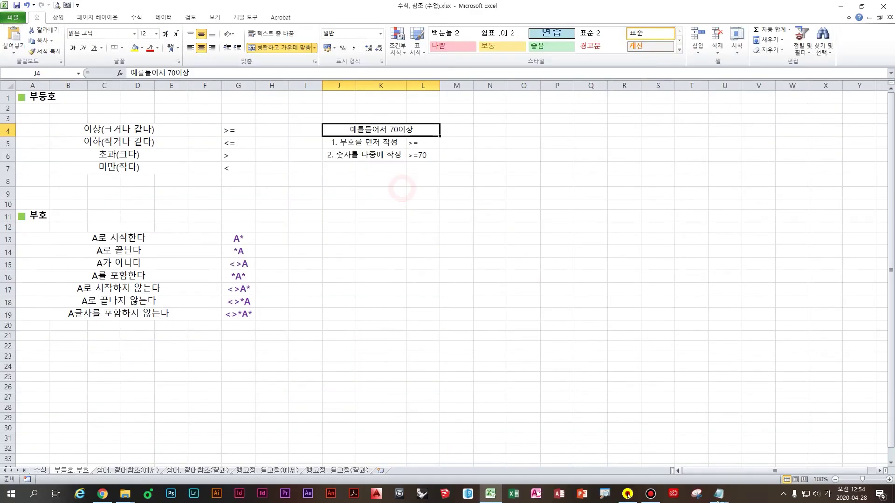
- Switch to the Notepad memo and write the heading line 예를들어 70이상을 작성을 해야하는데 잘못 기입 한 경우
mouse_move(718, 495)
click(762, 466)
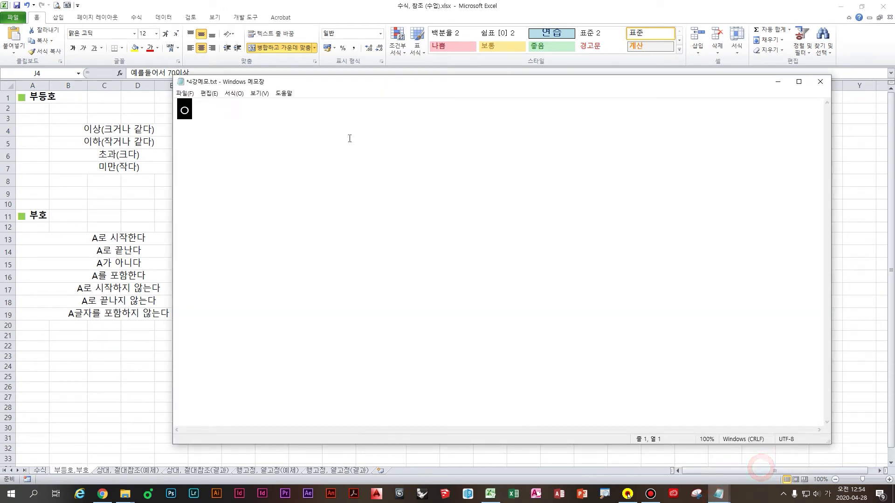
text(예를들어 70)
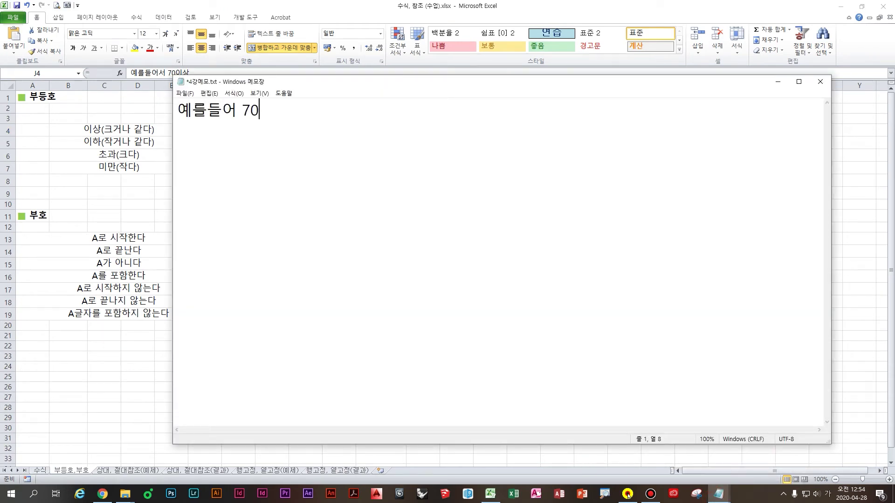
text(이상을 작성ㅇ)
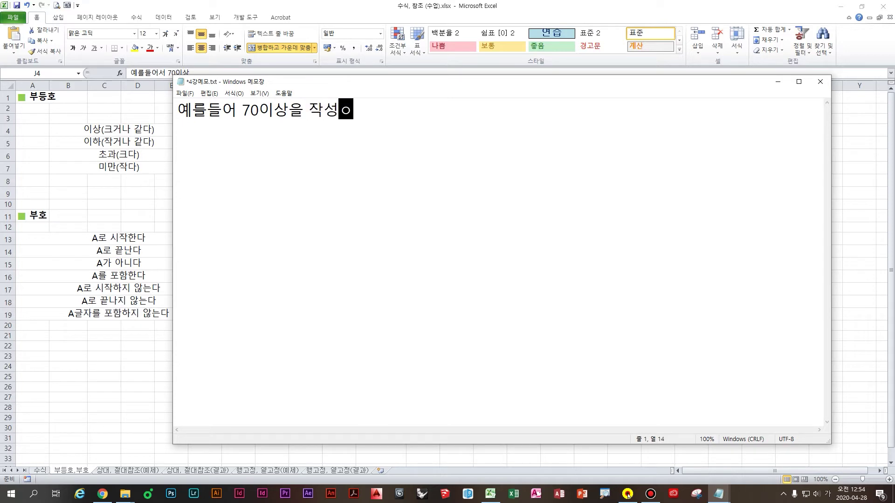
text(을 해야하는데 ㅇ)
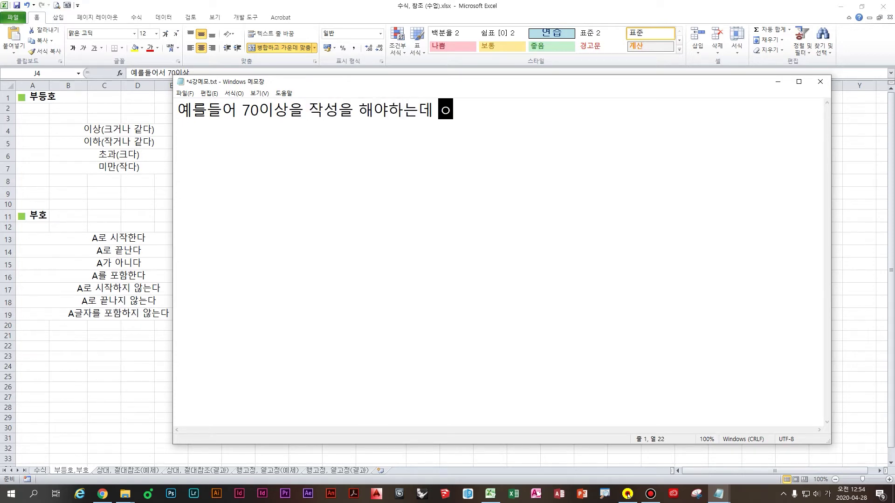
key(BackSpace)
text(잘못 기입 하)
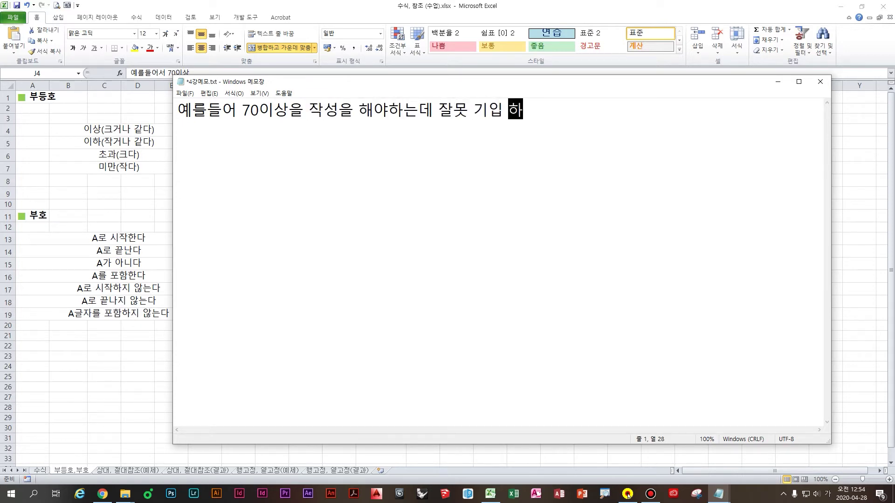
text(ㄴ 경우)
key(Return)
- Add item 1 as <=70 70이하 and move the memo window so that the worksheet's symbol column is uncovered
text(1.)
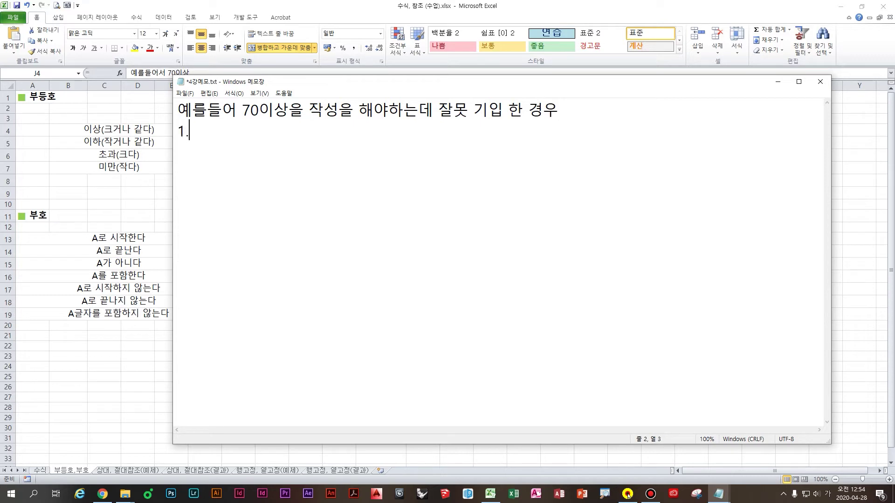
drag(340, 86, 384, 120)
text(>=7)
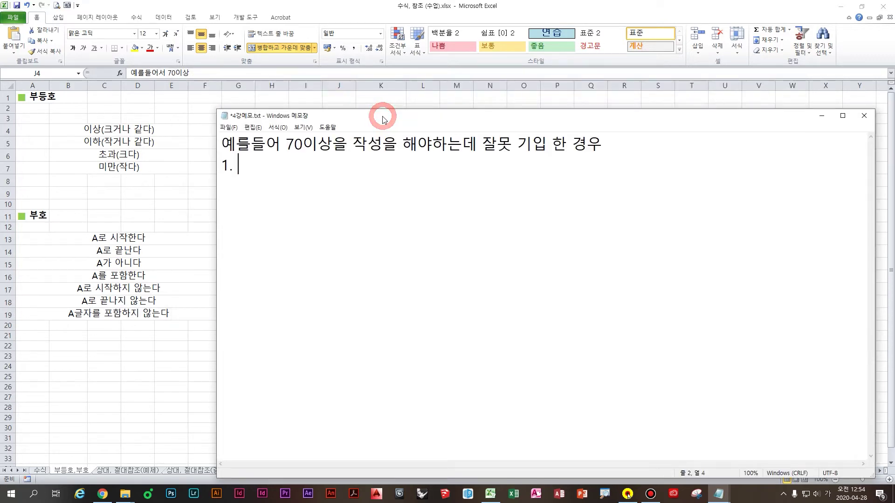
text(0)
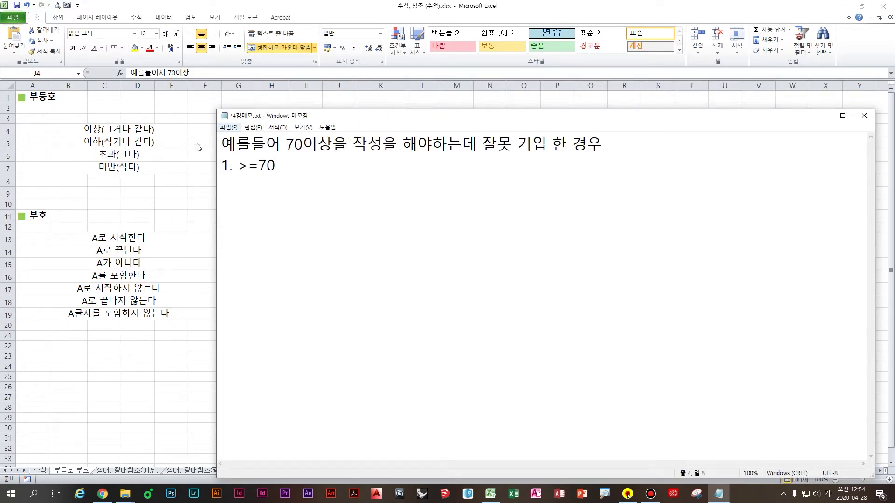
drag(247, 165, 240, 165)
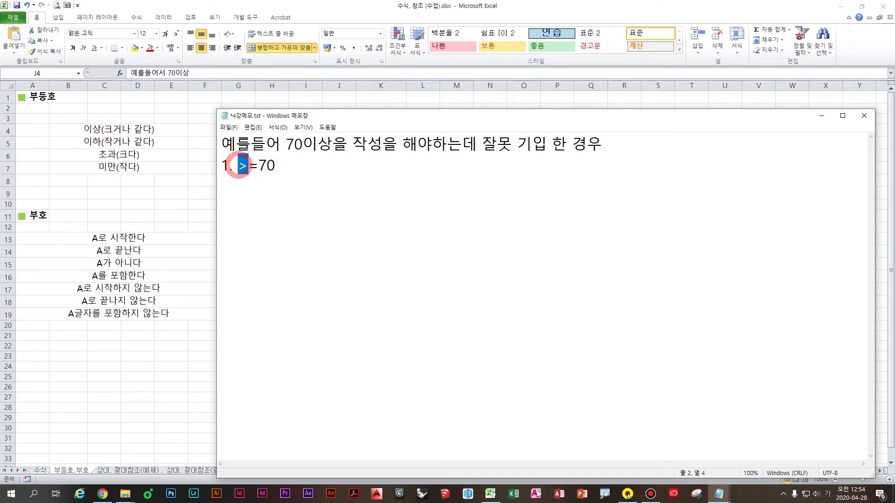
text(<)
click(353, 188)
text(70이하)
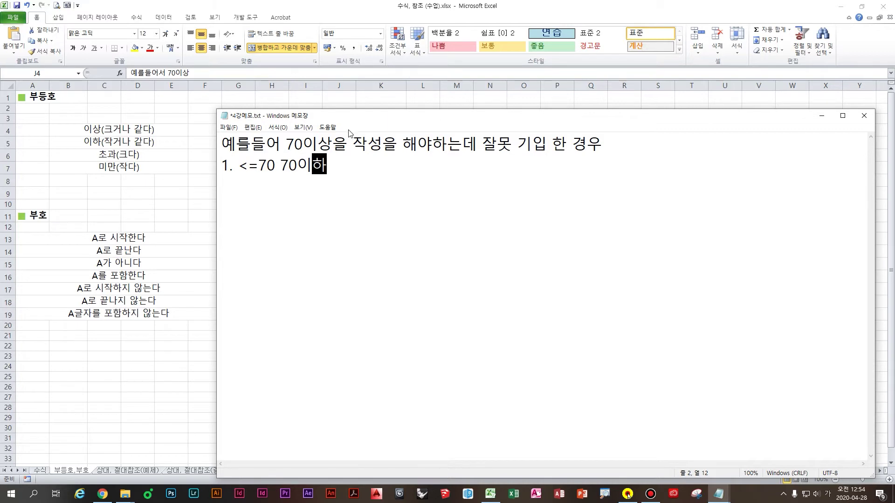
drag(361, 117, 420, 165)
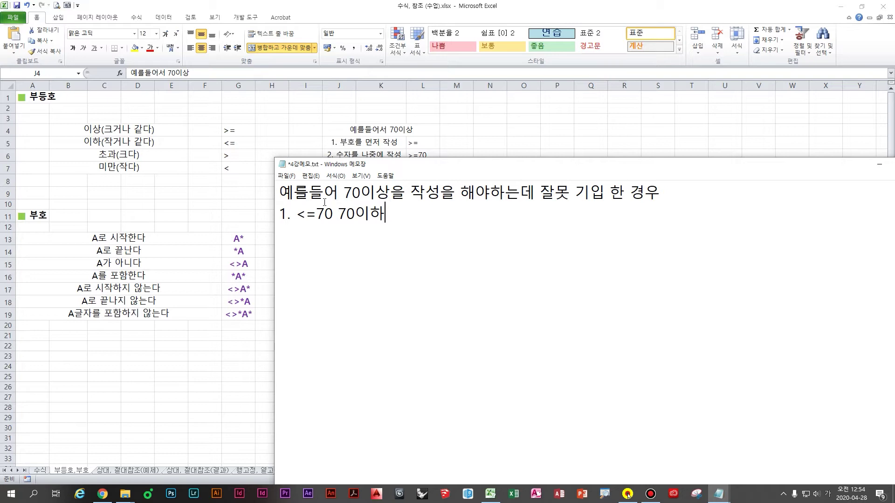
- Add two more wrong examples to the memo: 2. 70>= 순서가 잘못 and 3. >7=0 전혀 아니죠
key(Return)
text(2. 70>= 순서가 잘못)
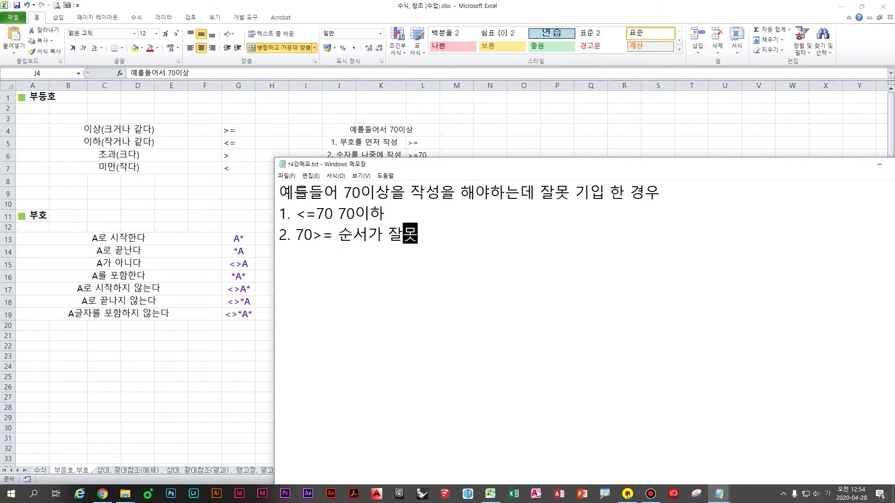
key(Return)
text(3.)
text(>7)
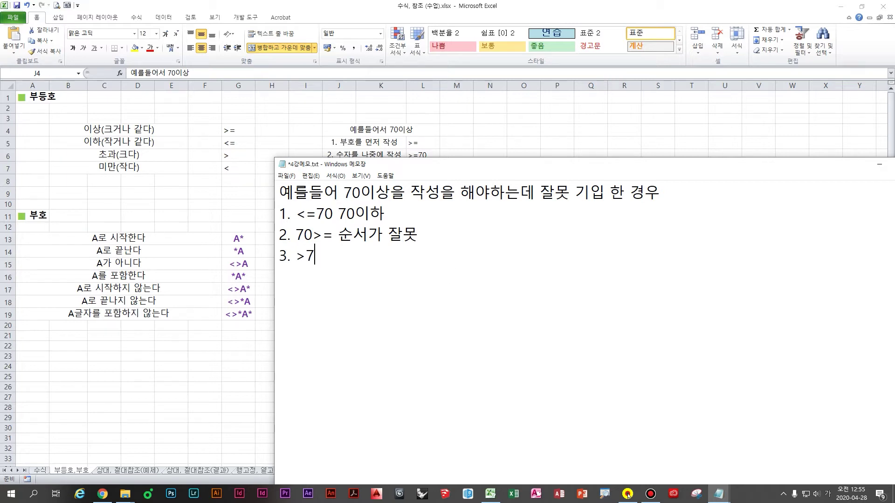
text(=0 전혀 아니죠)
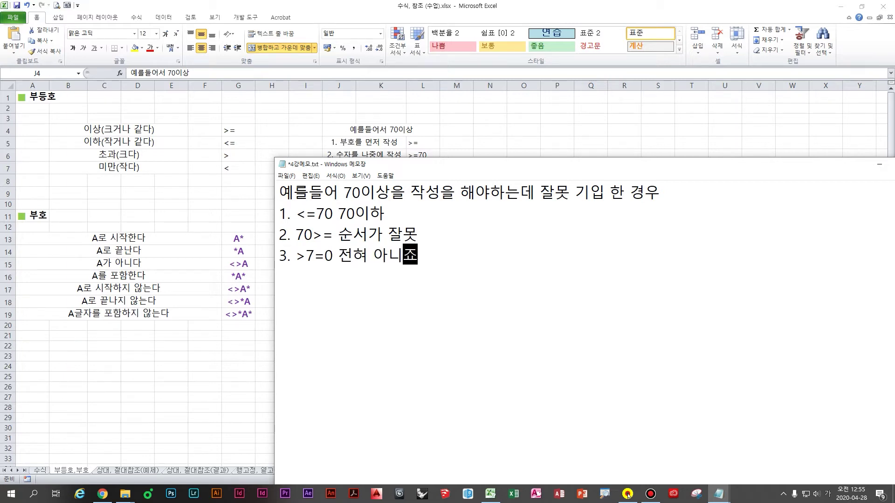
- Add the fourth wrong example to the memo as 4. <7=0 전혀 아니죠
key(Return)
text(4. <7=0)
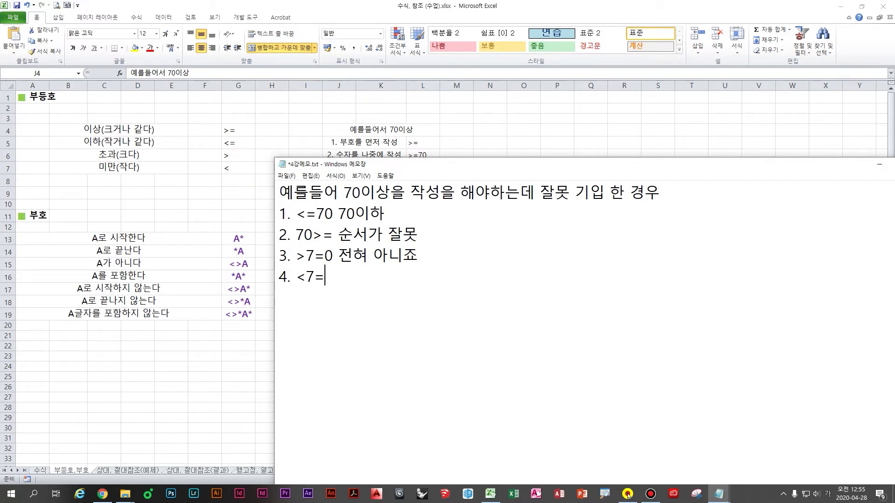
text( 전혀 아니죠)
click(401, 252)
click(433, 259)
click(436, 294)
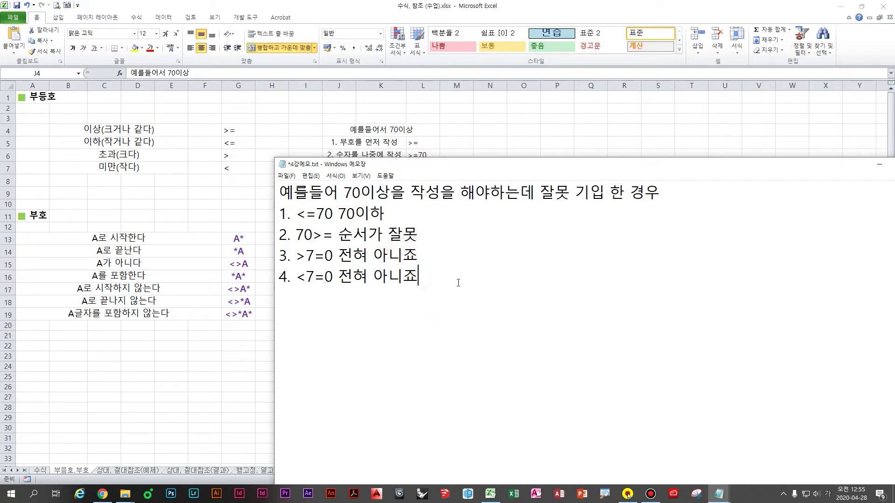
click(458, 283)
- Return to the Excel sheet, select the 이상(크거나 같다) cell, handwrite 70이상 in red and circle 크거나 같다
click(290, 140)
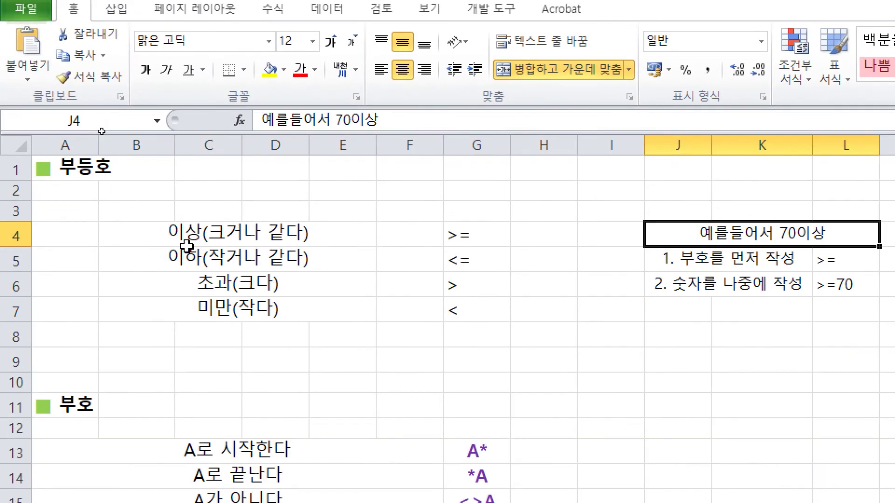
click(102, 132)
key(ctrl+2)
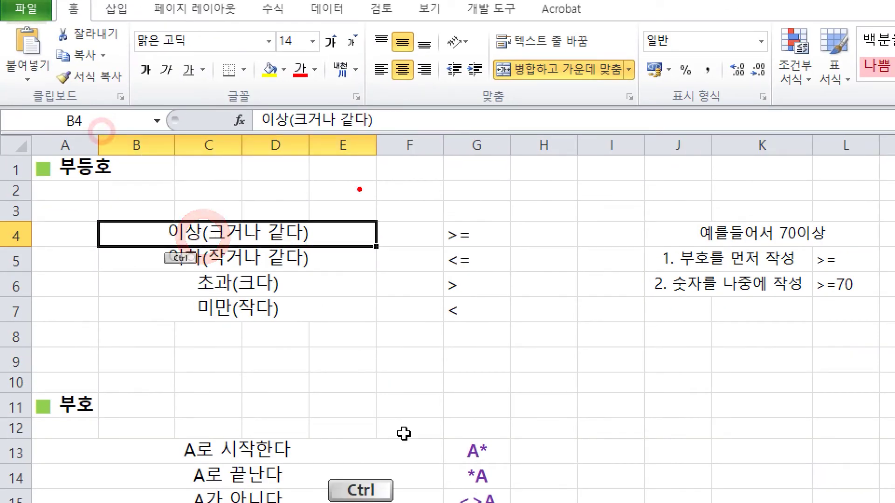
mouse_move(360, 127)
mouse_down()
mouse_move(374, 159)
mouse_move(369, 183)
mouse_up()
drag(406, 150, 450, 176)
drag(464, 125, 465, 189)
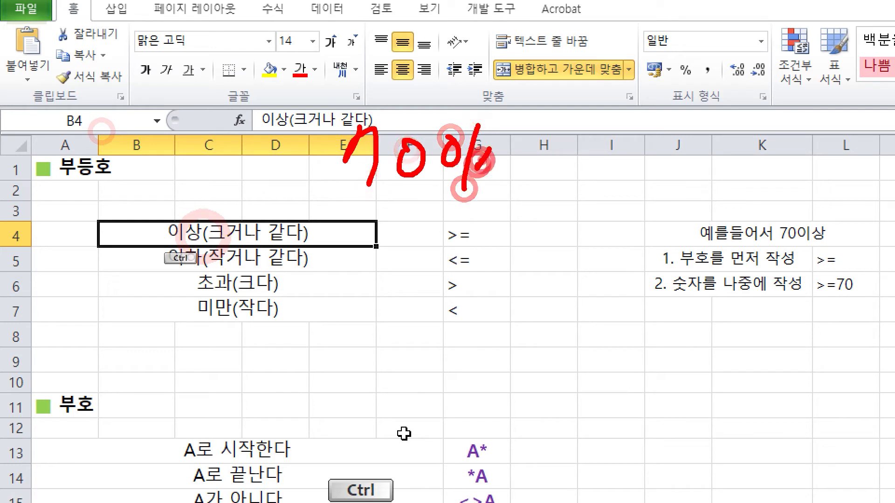
drag(485, 140, 487, 179)
drag(338, 196, 440, 196)
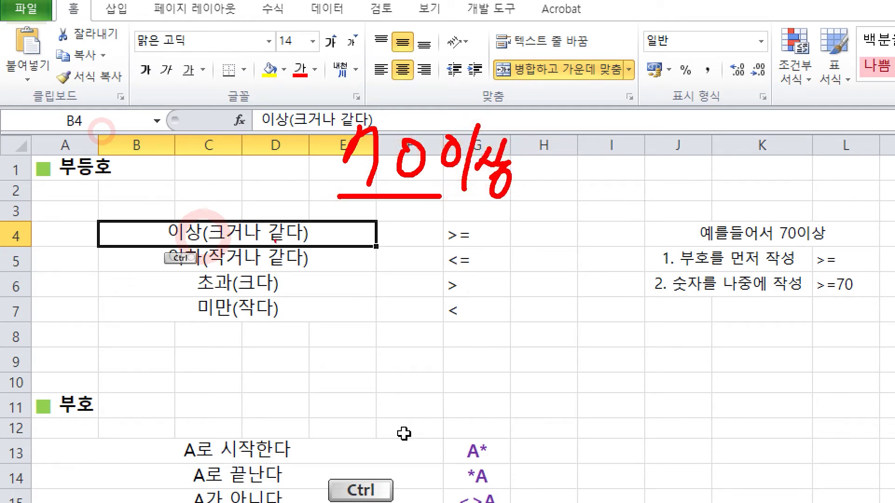
mouse_move(307, 251)
mouse_down()
mouse_move(195, 245)
mouse_move(305, 212)
mouse_move(300, 259)
mouse_up()
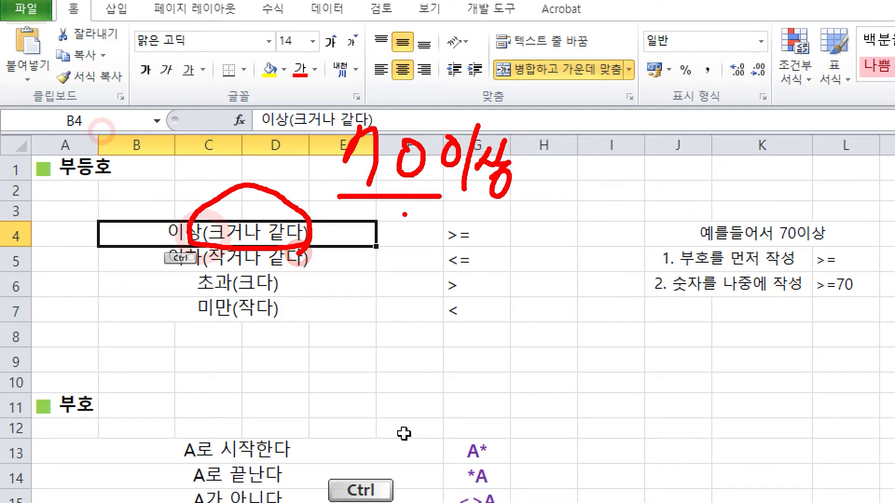
- Handwrite the matching numbers 70, 71, 72 in red beside 70이상, with a row of dots beneath them
mouse_move(577, 134)
mouse_down()
mouse_move(603, 103)
mouse_move(596, 139)
mouse_up()
drag(618, 117, 630, 154)
drag(673, 113, 686, 141)
mouse_move(715, 109)
mouse_down()
mouse_move(702, 143)
mouse_move(710, 166)
mouse_up()
mouse_move(741, 126)
mouse_down()
mouse_move(755, 122)
mouse_move(754, 156)
mouse_up()
mouse_move(773, 131)
mouse_down()
mouse_move(781, 150)
mouse_move(799, 150)
mouse_up()
click(658, 198)
click(677, 198)
click(714, 195)
click(720, 195)
click(766, 196)
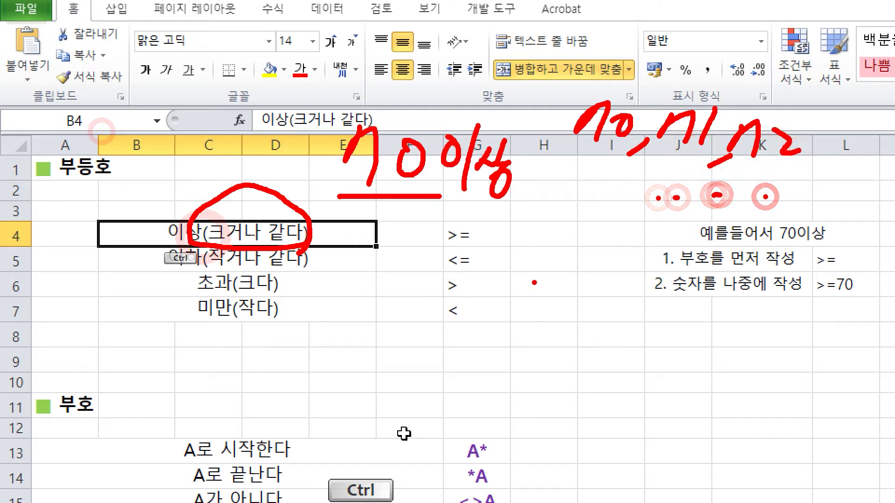
- Handwrite 70초과 in red below 70이상 and underline its 70 in blue
mouse_move(461, 238)
mouse_down()
mouse_move(492, 237)
mouse_move(473, 275)
mouse_up()
mouse_move(513, 258)
mouse_down()
mouse_move(508, 269)
mouse_move(545, 235)
mouse_move(590, 284)
mouse_move(633, 264)
mouse_up()
key(b)
drag(442, 283, 506, 284)
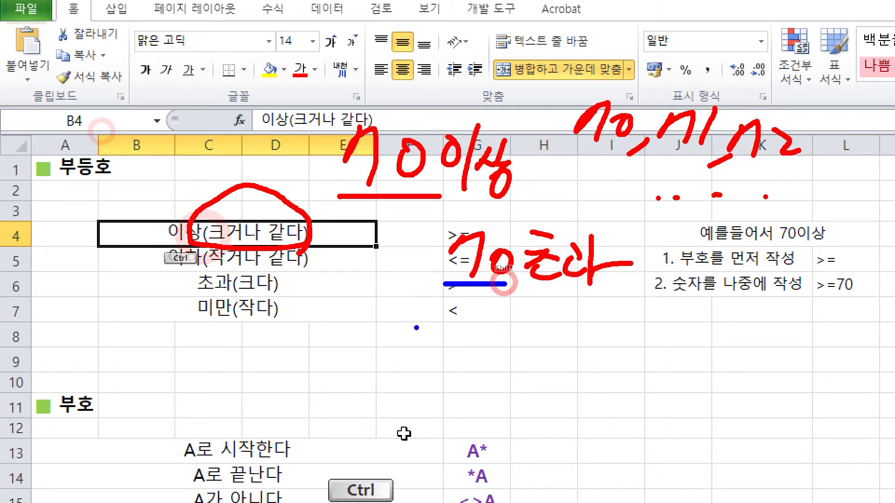
- Handwrite the numbers 71 72 73 ~ in blue under 70초과, and clear all annotations
mouse_move(431, 337)
mouse_down()
mouse_move(450, 321)
mouse_move(446, 360)
mouse_up()
drag(491, 319, 469, 364)
mouse_move(521, 350)
mouse_down()
mouse_move(546, 334)
mouse_move(536, 365)
mouse_up()
drag(564, 335, 582, 348)
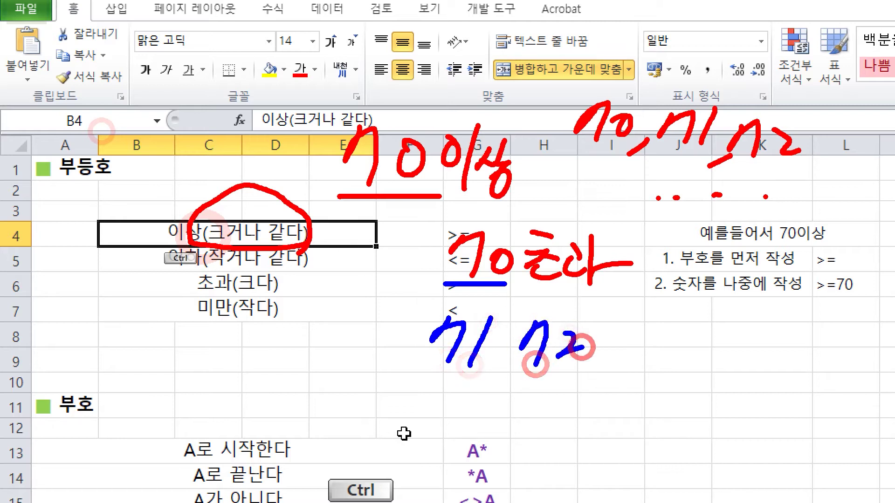
mouse_move(625, 321)
mouse_down()
mouse_move(617, 342)
mouse_move(637, 323)
mouse_move(648, 372)
mouse_up()
click(689, 329)
drag(677, 327, 671, 369)
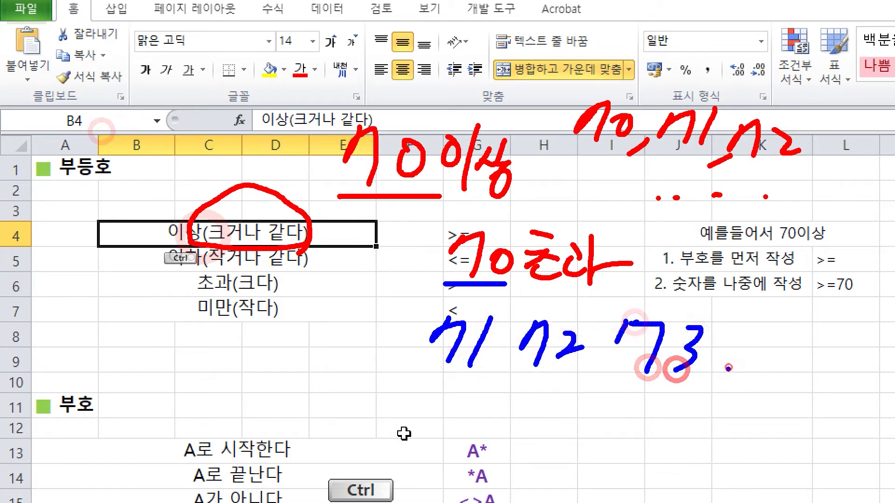
drag(728, 368, 821, 345)
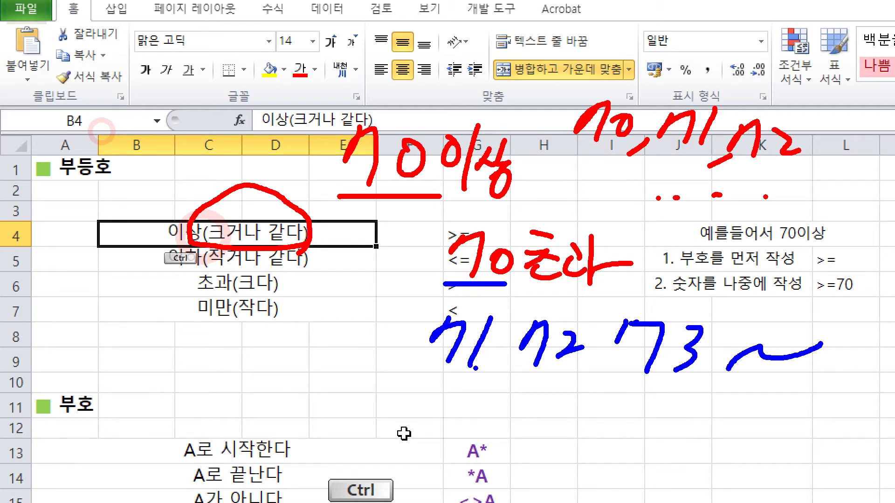
key(Escape)
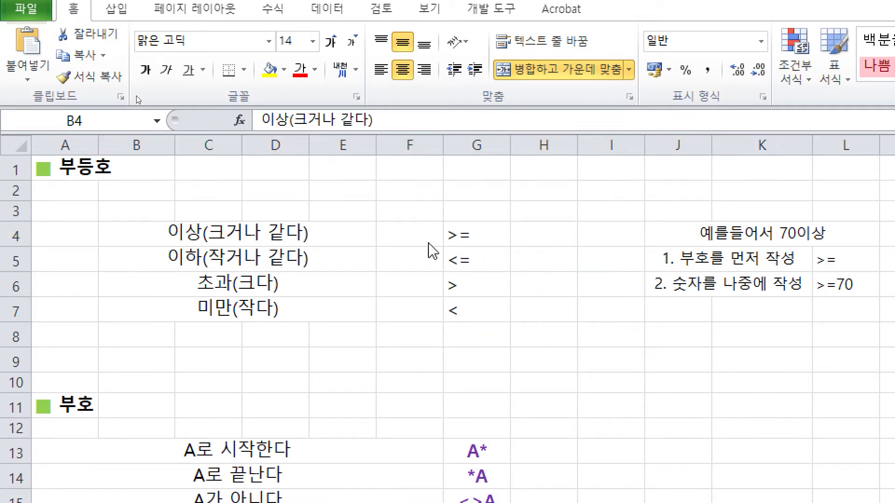
- Frame the equals signs of the >= and <= symbols in G4 and G5 in blue, and clear the markings
click(269, 184)
click(187, 221)
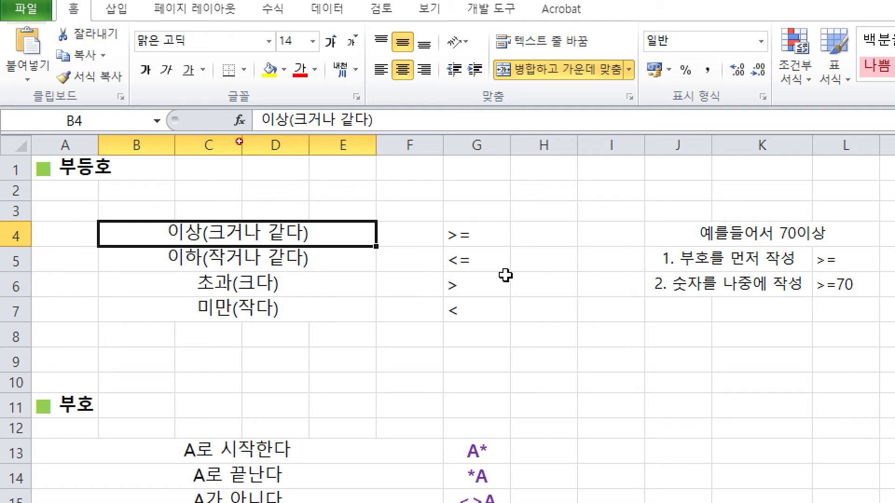
click(478, 256)
click(476, 336)
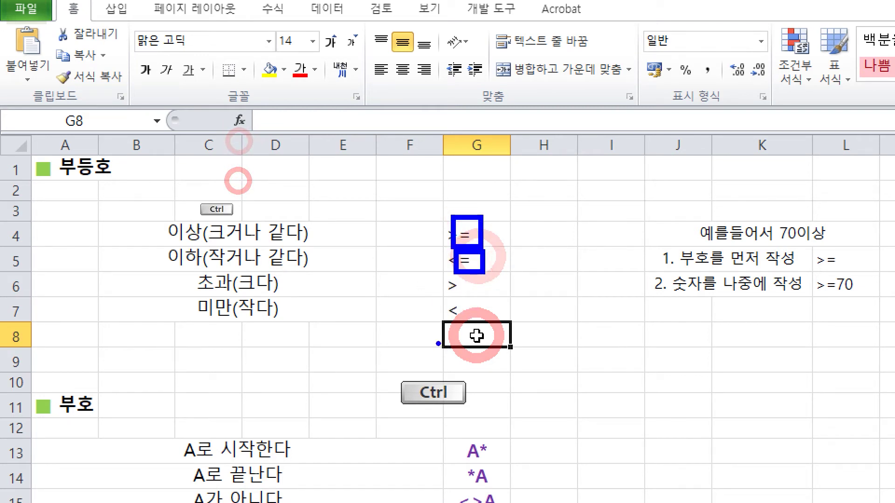
key(Escape)
- Compare the terms in rows 4 to 7 with their symbols in column G, selecting F6 and F4 along the way
click(322, 243)
click(390, 280)
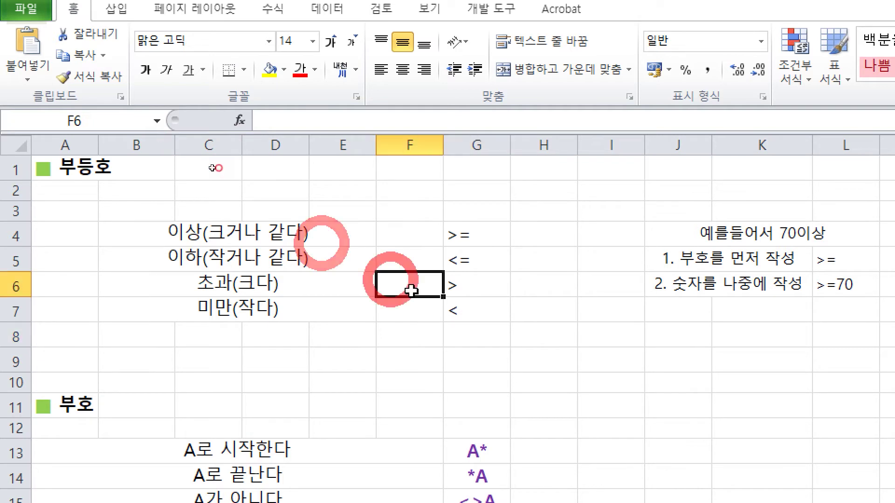
click(437, 310)
click(237, 266)
click(238, 221)
click(407, 240)
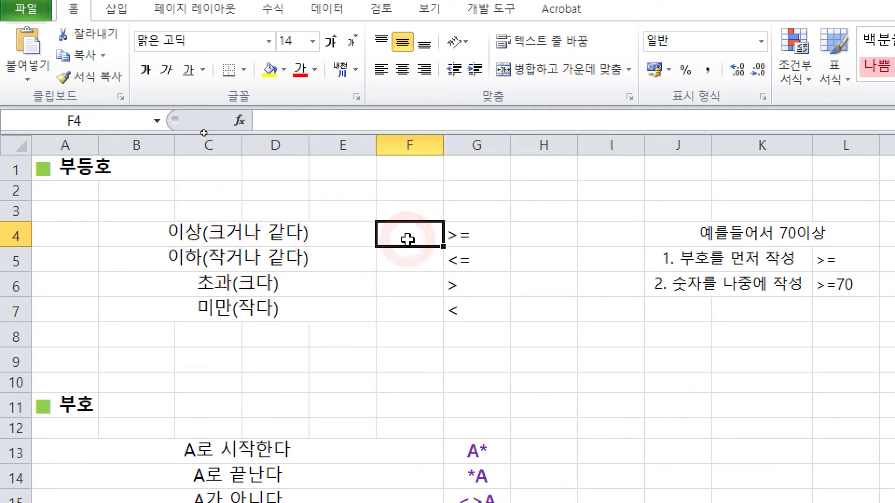
click(408, 238)
click(437, 269)
scroll(515, 294, down, 1)
click(499, 275)
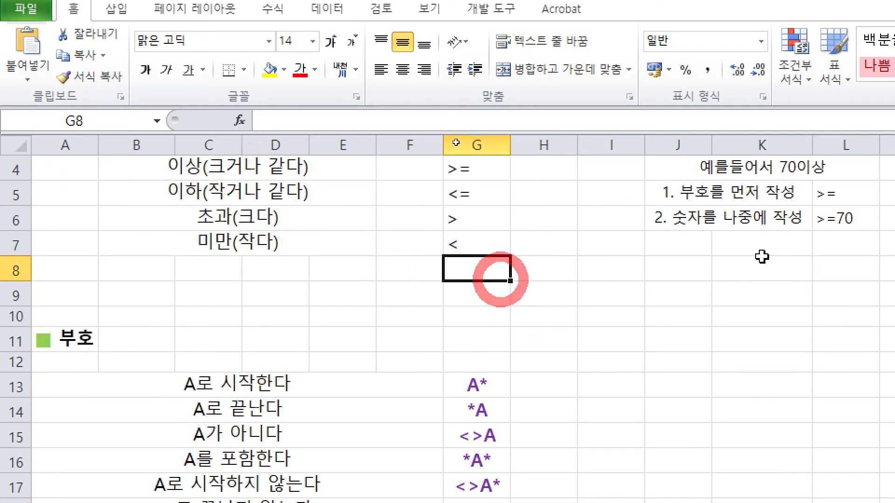
click(571, 241)
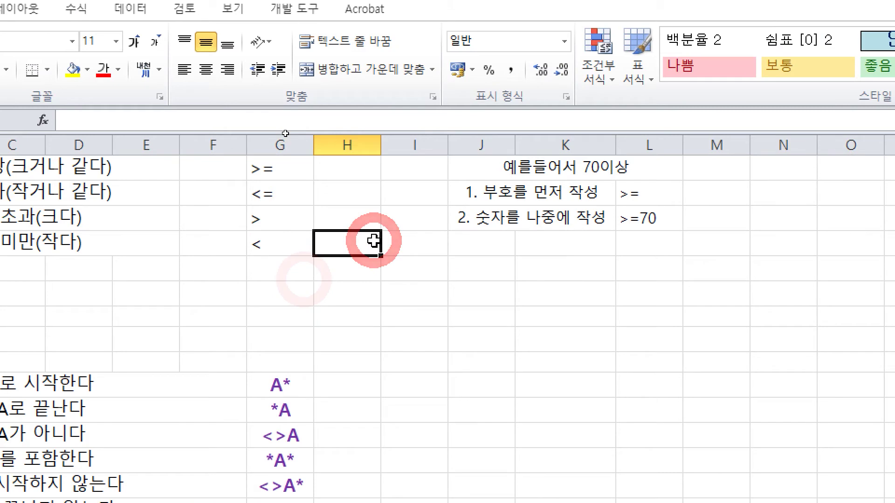
click(66, 358)
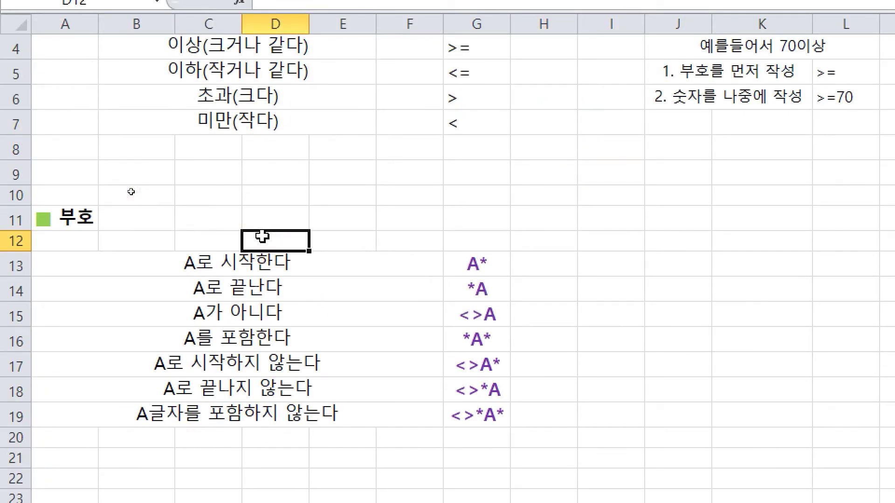
- Go through the wildcard condition descriptions in rows 13 to 19 of the 부호 section, selecting A13 to A19 along the way
scroll(262, 237, down, 2)
click(246, 92)
click(344, 137)
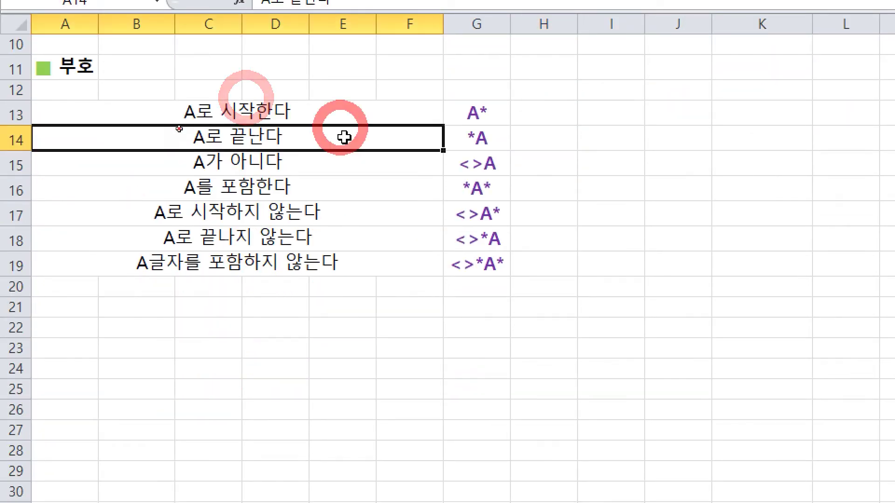
click(357, 111)
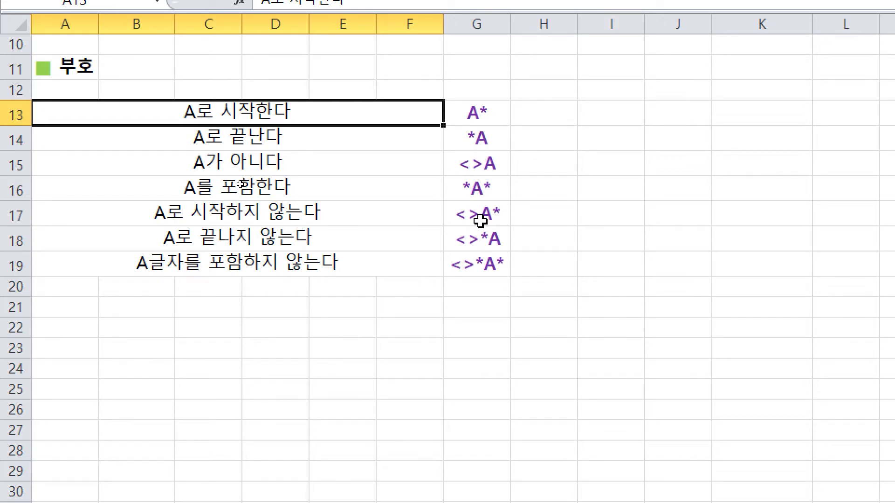
drag(334, 118, 344, 257)
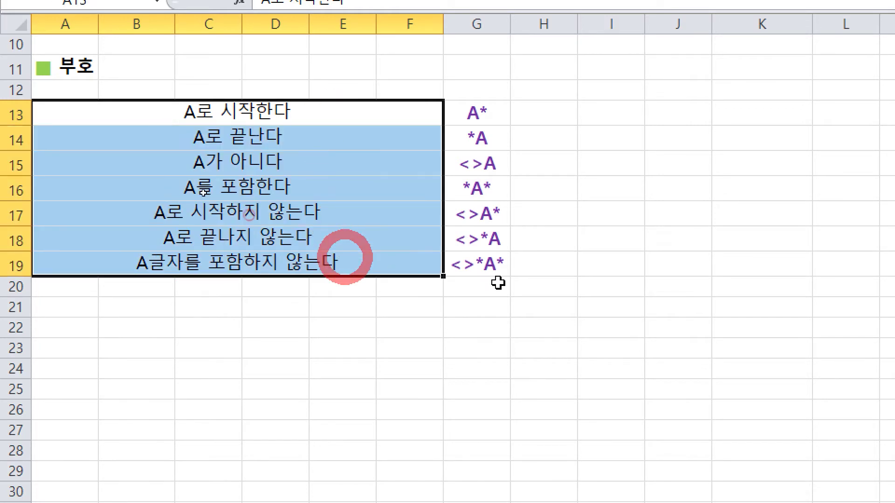
click(498, 283)
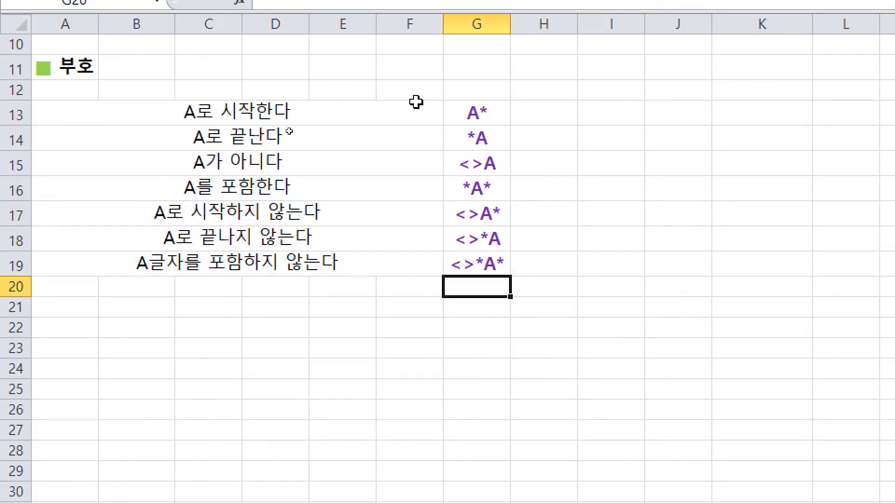
- Examine the wildcard patterns in G13 to G19 one by one, and compare them with the description in A16
click(488, 113)
click(498, 143)
click(496, 165)
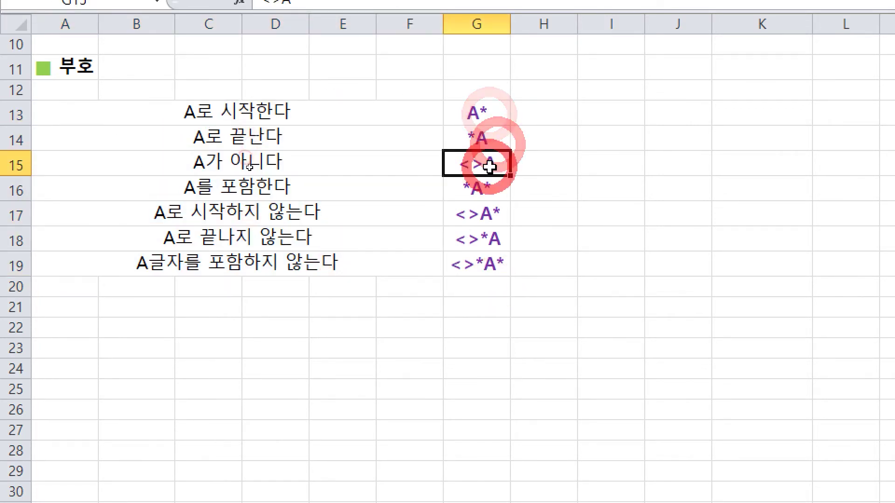
click(498, 188)
click(498, 218)
click(491, 245)
click(487, 280)
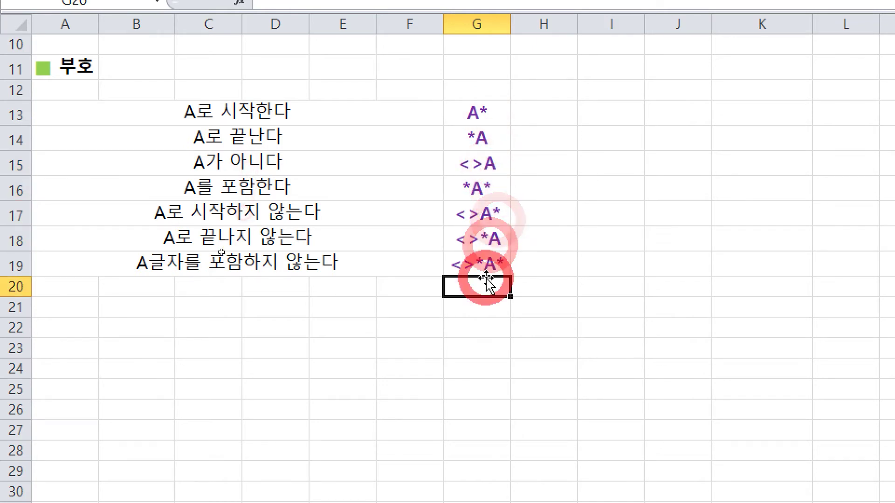
click(440, 343)
click(359, 192)
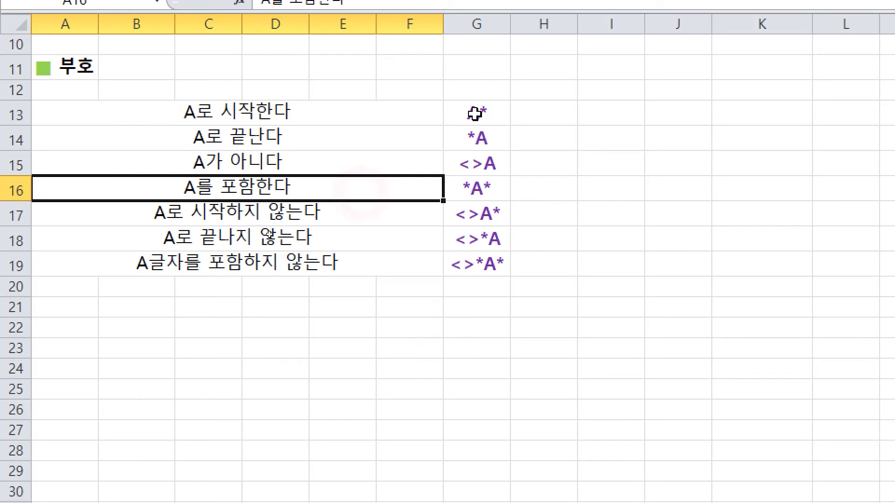
- Handwrite A* and, below it, *A in blue beside the wildcard table
click(532, 329)
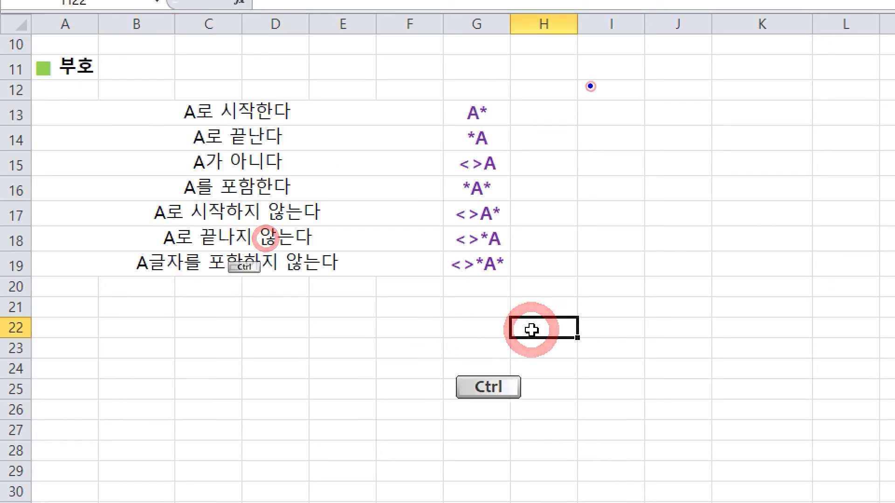
drag(591, 86, 567, 160)
drag(588, 104, 592, 151)
drag(567, 136, 598, 128)
mouse_move(630, 90)
mouse_down()
mouse_move(615, 120)
mouse_move(659, 101)
mouse_up()
click(548, 211)
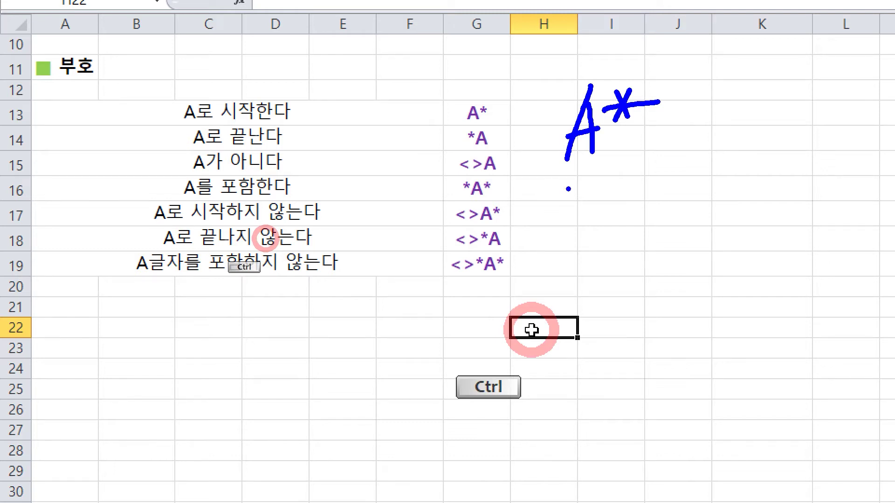
mouse_move(583, 169)
mouse_down()
mouse_move(576, 206)
mouse_move(606, 190)
mouse_move(596, 239)
mouse_up()
mouse_move(620, 176)
mouse_down()
mouse_move(621, 223)
mouse_move(627, 209)
mouse_up()
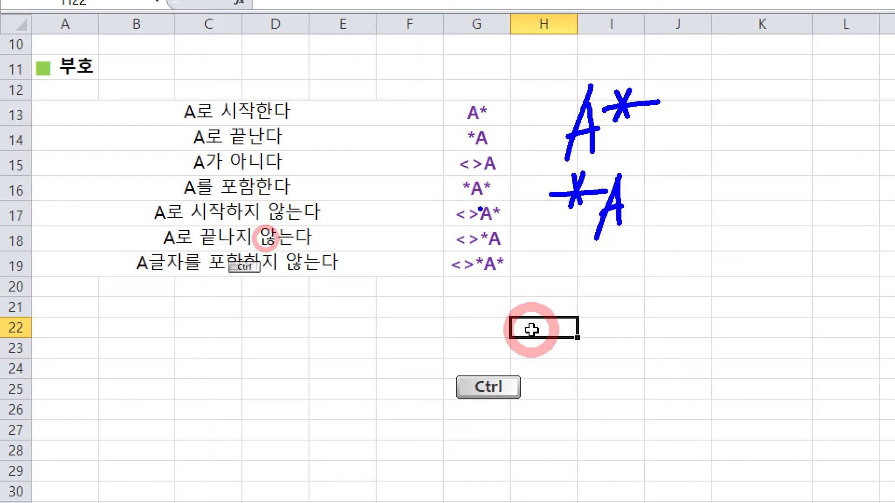
- Handwrite <>A in blue below the *A example
mouse_move(566, 261)
mouse_down()
mouse_move(554, 268)
mouse_move(560, 317)
mouse_up()
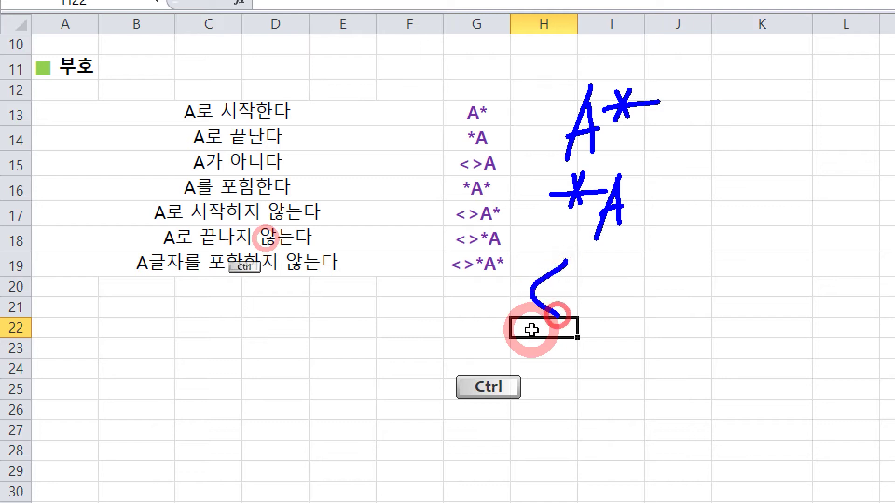
mouse_move(608, 265)
mouse_down()
mouse_move(620, 284)
mouse_move(597, 310)
mouse_up()
drag(670, 262, 637, 334)
drag(669, 263, 666, 319)
drag(639, 305, 681, 293)
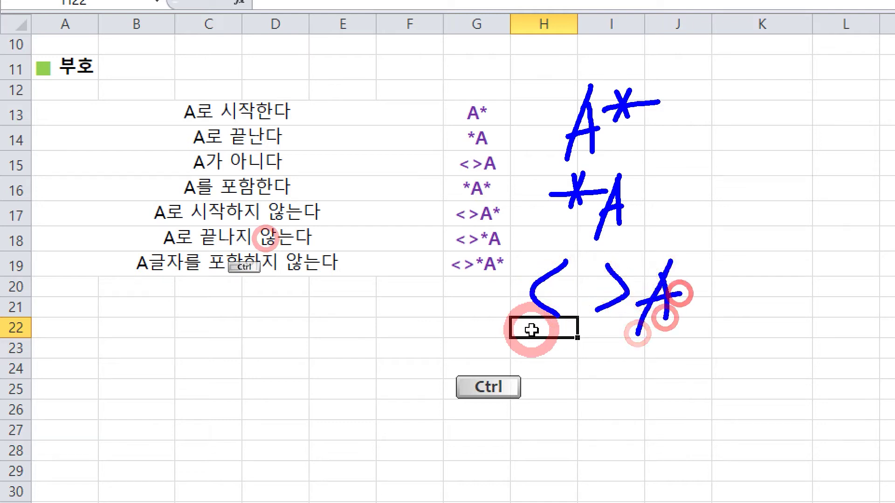
- Draw a red line under <>A, and handwrite >< below it with a red X marking it as wrong
drag(512, 345, 752, 346)
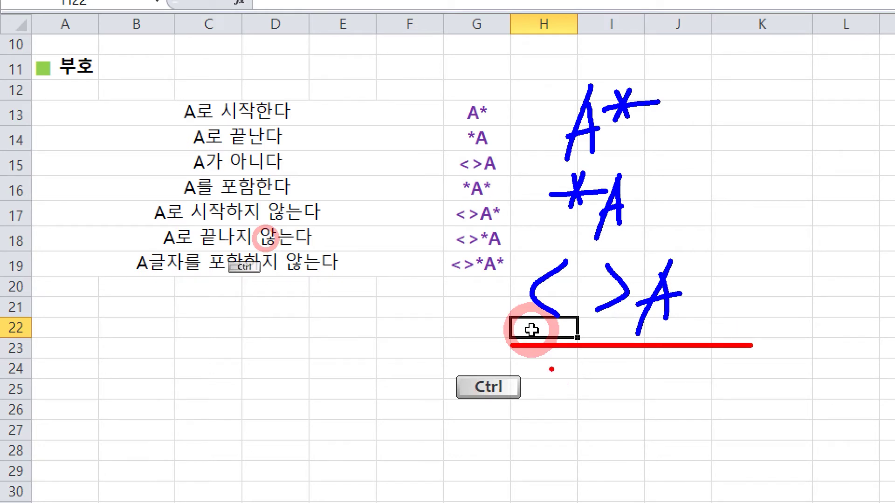
mouse_move(532, 378)
mouse_down()
mouse_move(571, 405)
mouse_move(531, 422)
mouse_up()
mouse_move(627, 388)
mouse_down()
mouse_move(613, 399)
mouse_move(640, 424)
mouse_up()
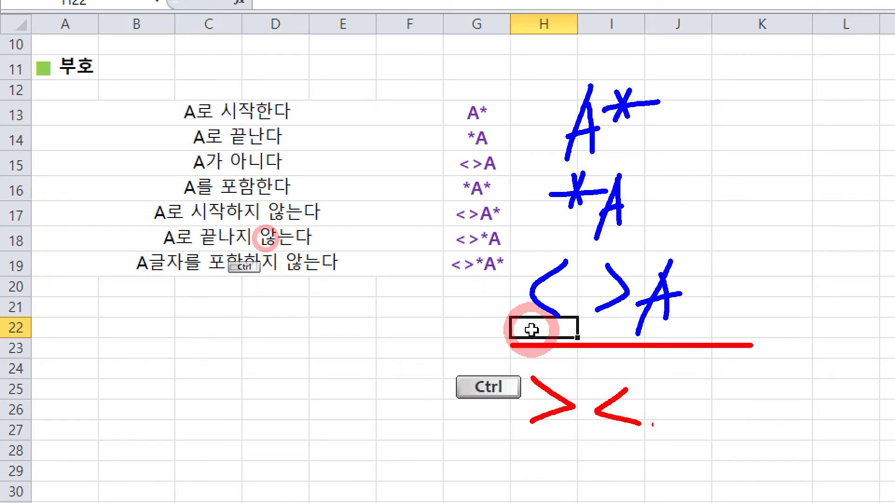
drag(726, 383, 687, 415)
drag(677, 377, 720, 412)
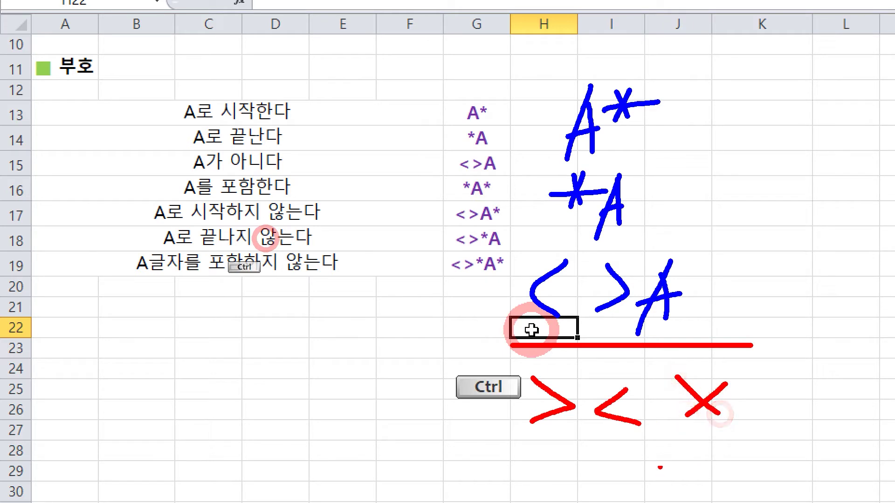
- Handwrite <>A in red beside the blue A* and *A examples, and clear all annotations
mouse_move(698, 133)
mouse_down()
mouse_move(664, 161)
mouse_move(704, 186)
mouse_up()
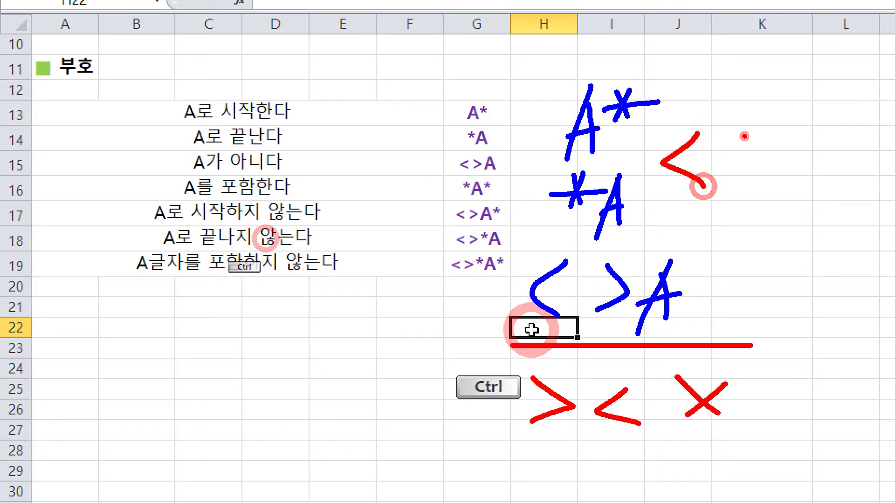
drag(744, 136, 738, 178)
mouse_move(791, 136)
mouse_down()
mouse_move(751, 219)
mouse_move(786, 205)
mouse_up()
drag(761, 187, 794, 180)
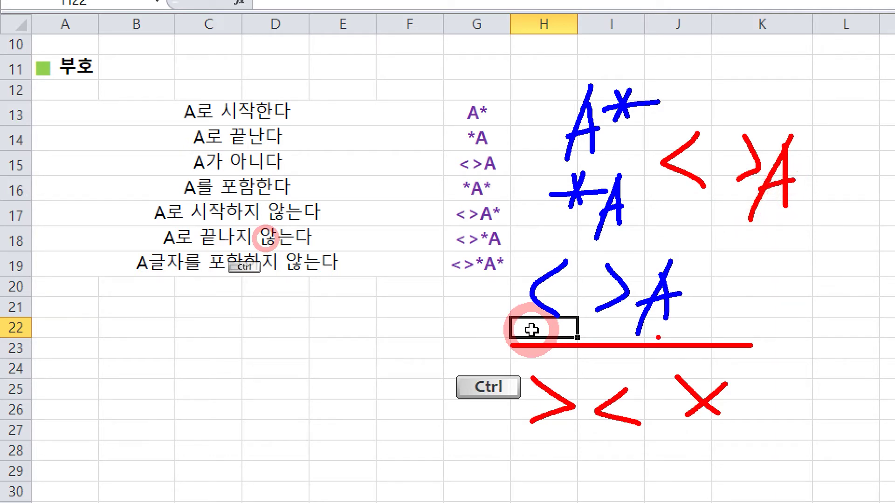
- Select the A를 포함한다 description in A16, handwrite *A* in red beside the table, and clear the drawing
click(344, 168)
click(322, 187)
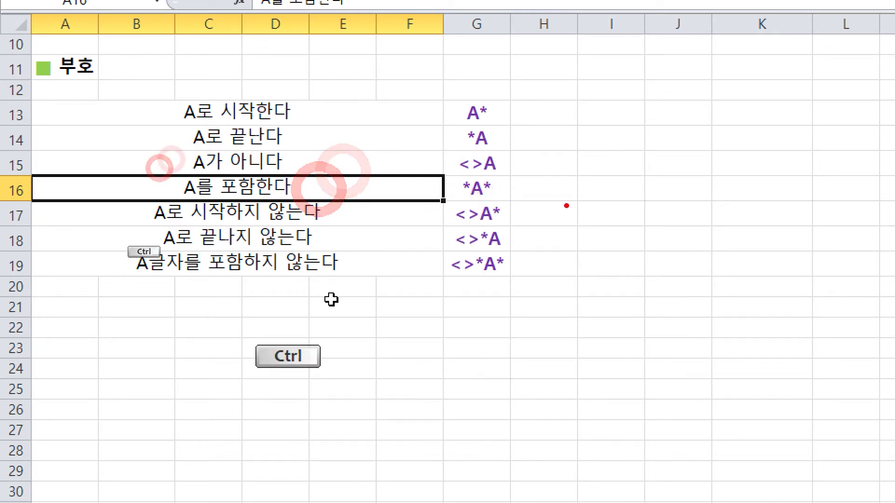
drag(618, 133, 599, 196)
mouse_move(612, 148)
mouse_down()
mouse_move(618, 186)
mouse_move(647, 167)
mouse_move(638, 228)
mouse_up()
drag(670, 168, 675, 223)
drag(645, 199, 675, 193)
mouse_move(716, 146)
mouse_down()
mouse_move(707, 185)
mouse_move(722, 188)
mouse_up()
drag(671, 176, 766, 153)
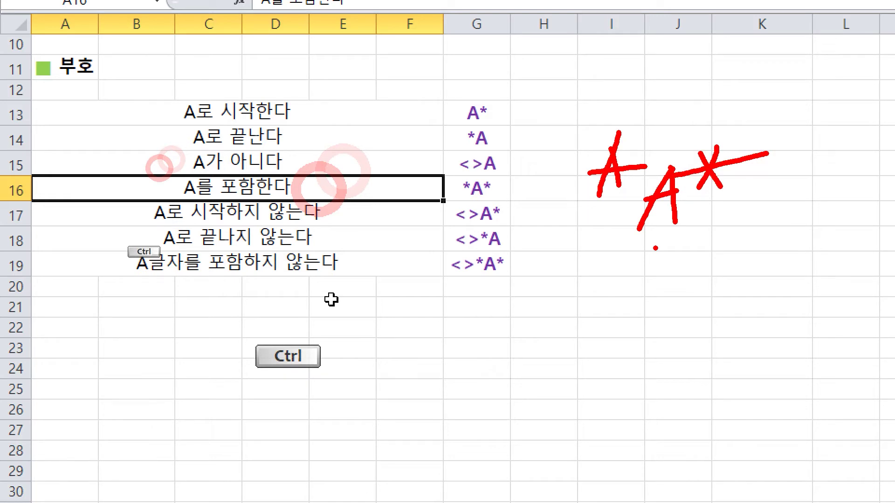
key(Escape)
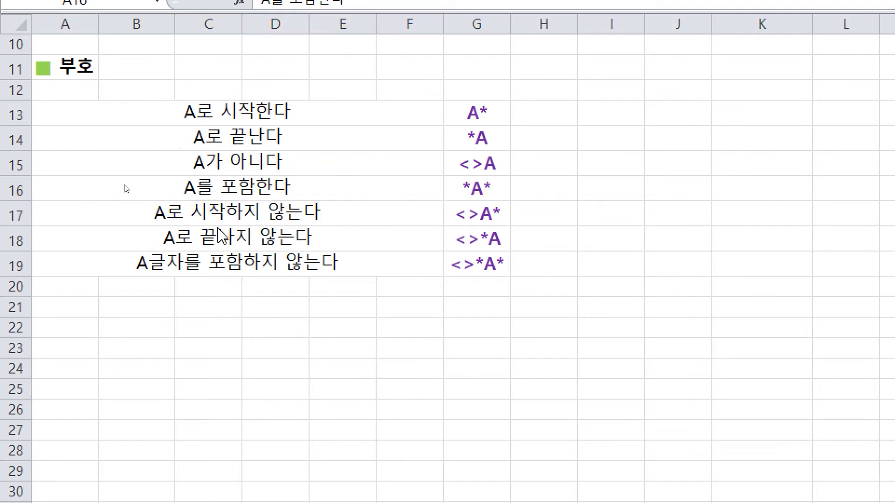
- Review the A로 시작하지 않는다 condition in row 17 and handwrite its pattern <>A* in red beside the table
click(314, 211)
click(415, 215)
click(494, 214)
click(356, 350)
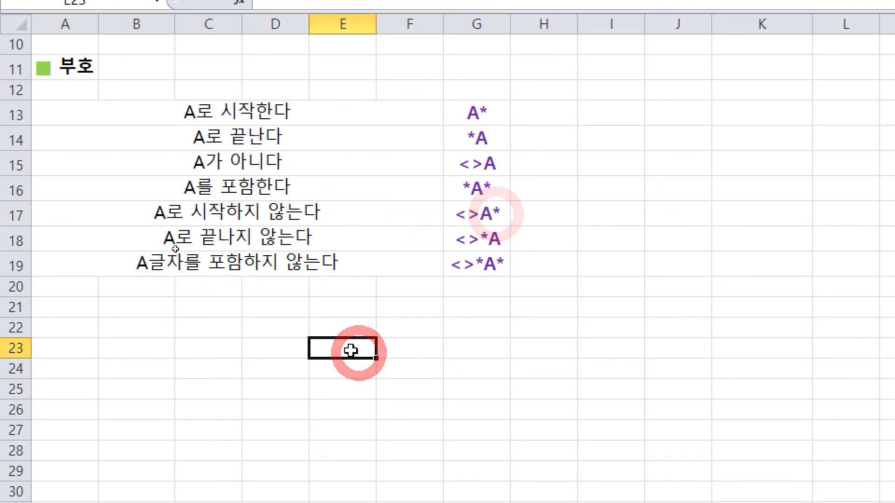
drag(585, 127, 581, 194)
mouse_move(627, 130)
mouse_down()
mouse_move(643, 149)
mouse_move(628, 196)
mouse_up()
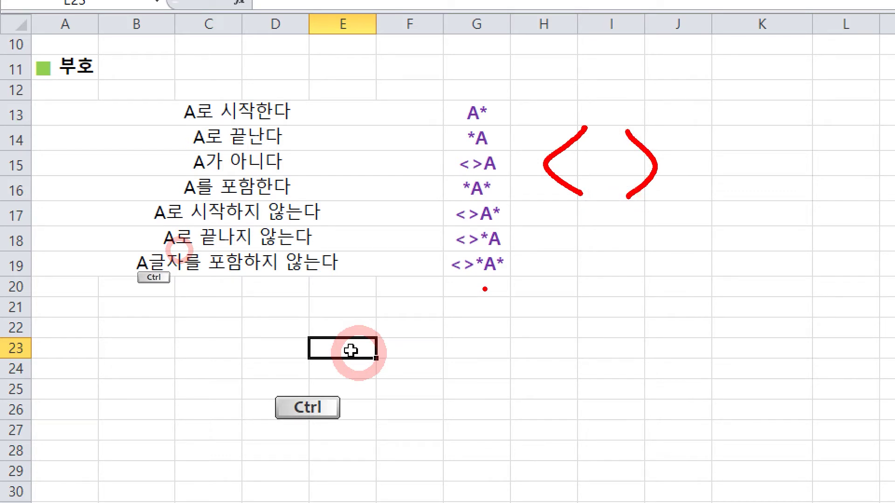
drag(700, 135, 674, 201)
drag(693, 152, 697, 183)
drag(677, 172, 708, 169)
mouse_move(732, 129)
mouse_down()
mouse_move(710, 168)
mouse_move(728, 166)
mouse_move(736, 146)
mouse_up()
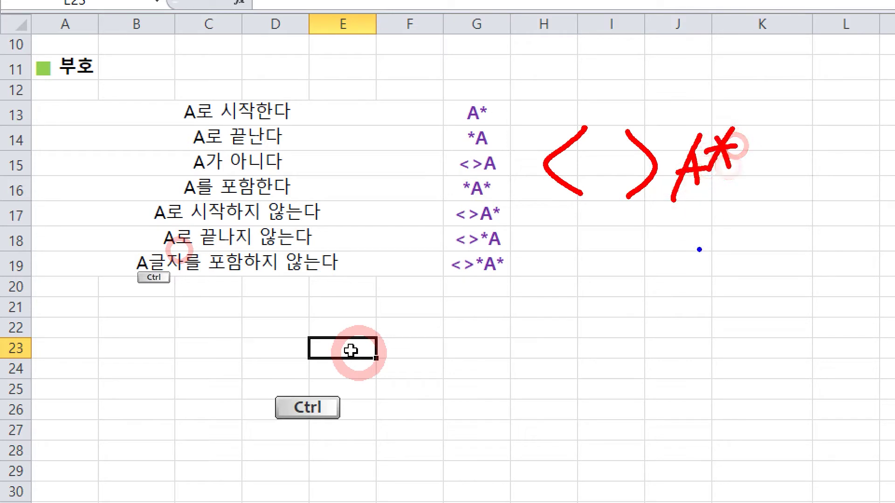
- Draw a blue arrow from the handwritten A* back to the <> sign, and clear the annotations
mouse_move(714, 193)
mouse_down()
mouse_move(713, 212)
mouse_move(592, 269)
mouse_move(601, 198)
mouse_up()
mouse_move(571, 225)
mouse_down()
mouse_move(600, 199)
mouse_move(629, 231)
mouse_up()
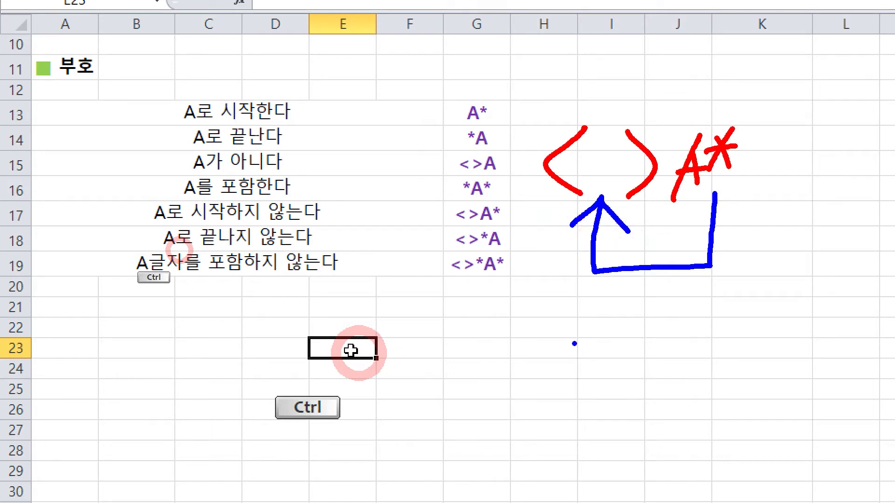
click(477, 263)
- Select G18, handwrite its pattern <>*A in blue beside the table, and clear the drawing
click(476, 240)
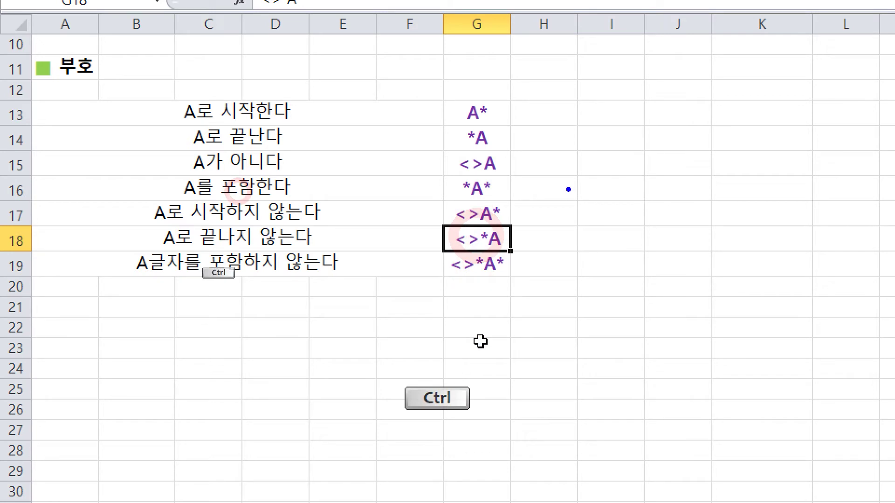
mouse_move(596, 146)
mouse_down()
mouse_move(559, 174)
mouse_move(598, 227)
mouse_up()
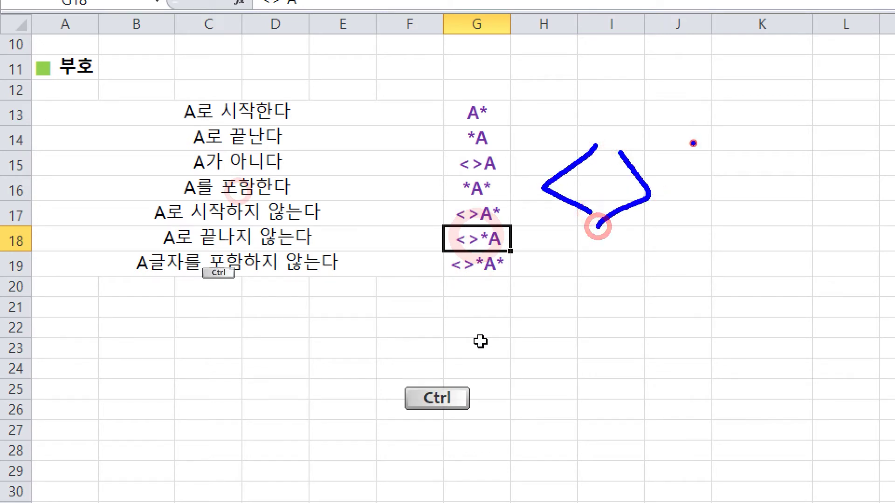
mouse_move(693, 144)
mouse_down()
mouse_move(660, 217)
mouse_move(692, 184)
mouse_up()
drag(722, 156, 691, 235)
mouse_move(722, 159)
mouse_down()
mouse_move(717, 224)
mouse_move(727, 191)
mouse_up()
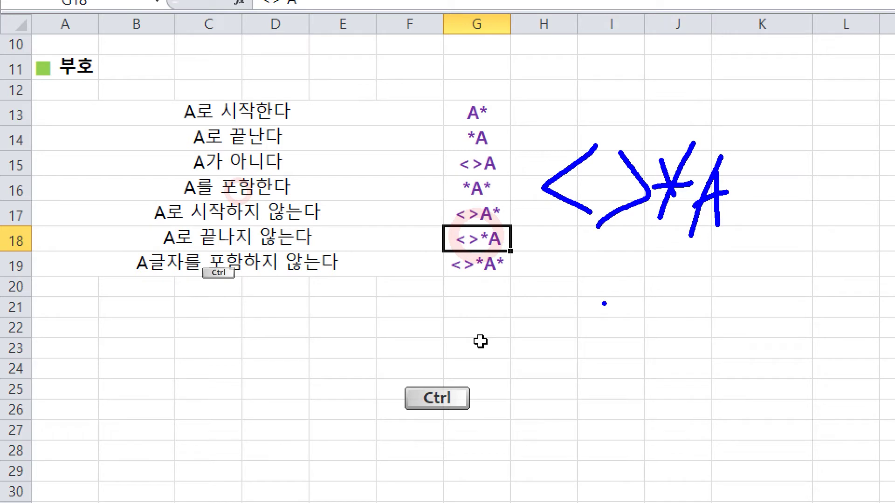
key(Escape)
- Handwrite the does-not-contain pattern <>*A* in blue beside the table
key(ctrl+2)
mouse_move(596, 169)
mouse_down()
mouse_move(560, 213)
mouse_move(599, 242)
mouse_up()
drag(621, 180, 621, 257)
drag(675, 179, 658, 216)
mouse_move(668, 183)
mouse_down()
mouse_move(676, 207)
mouse_move(699, 196)
mouse_up()
mouse_move(716, 180)
mouse_down()
mouse_move(679, 271)
mouse_move(725, 255)
mouse_up()
drag(699, 225, 725, 218)
mouse_move(762, 184)
mouse_down()
mouse_move(745, 216)
mouse_move(755, 210)
mouse_up()
drag(733, 205, 780, 192)
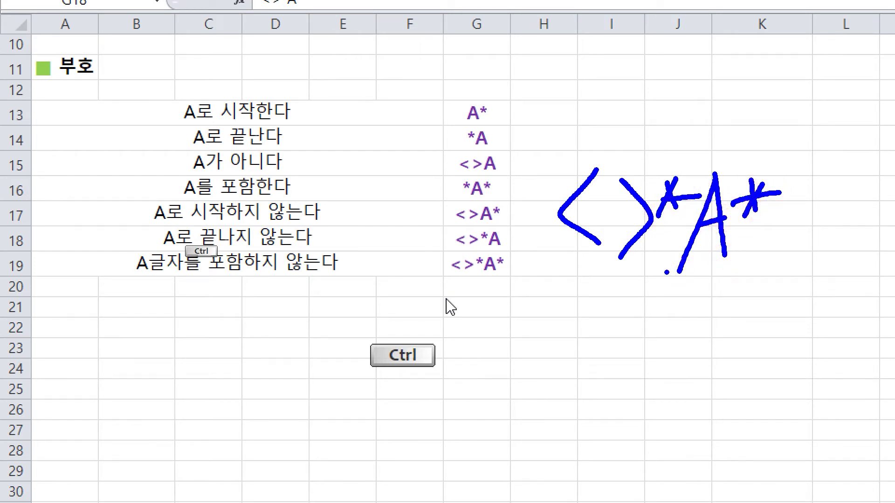
- Add blue check marks beside each of the seven patterns in G13 to G19
drag(526, 96, 565, 93)
drag(545, 134, 576, 125)
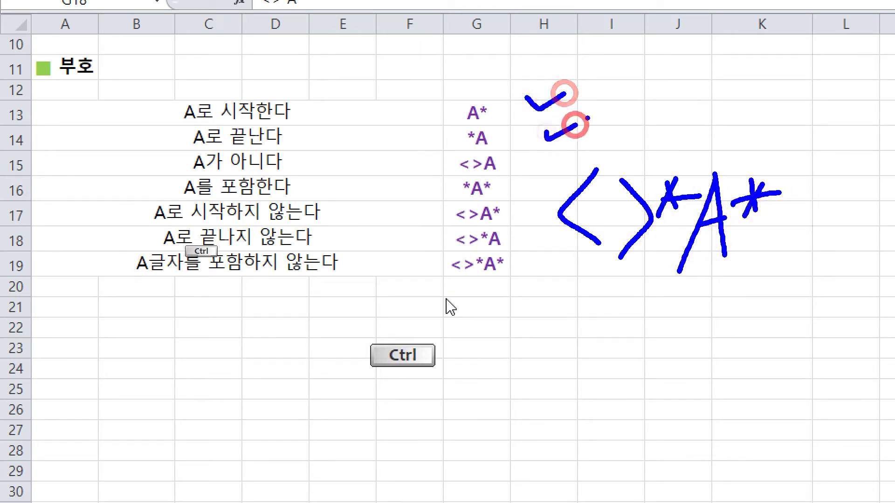
drag(533, 154, 558, 140)
drag(525, 183, 554, 176)
mouse_move(521, 202)
mouse_down()
mouse_move(555, 212)
mouse_move(557, 228)
mouse_up()
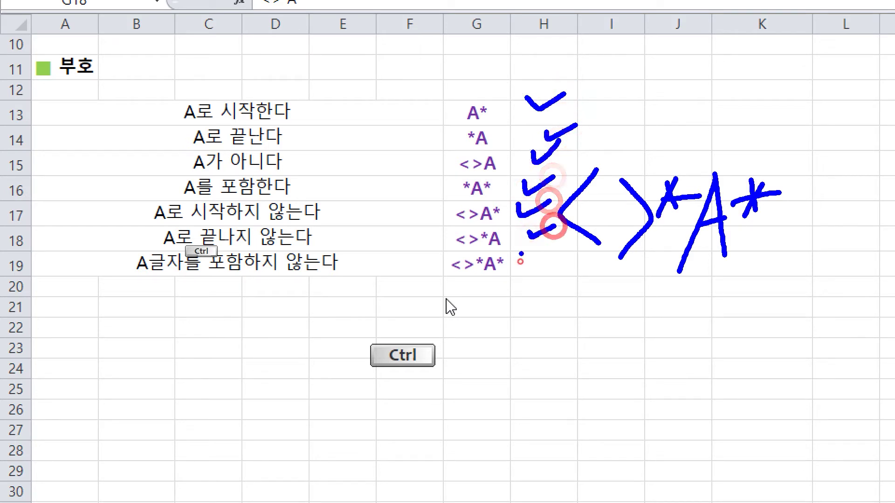
drag(519, 255, 556, 263)
- Handwrite a short blue note below the check marks, and clear all annotations
mouse_move(496, 335)
mouse_down()
mouse_move(510, 308)
mouse_move(520, 346)
mouse_move(547, 345)
mouse_up()
drag(565, 319, 579, 369)
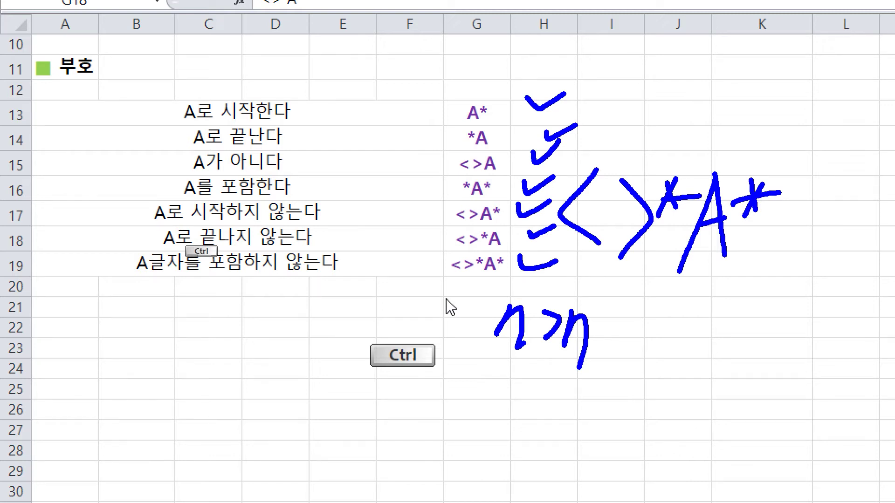
key(Escape)
- Review both reference tables by selecting the inequality rows 4 to 7 and the wildcard range A13:G19
click(236, 292)
scroll(236, 291, up, 3)
mouse_move(121, 222)
mouse_down()
mouse_move(174, 234)
mouse_move(353, 339)
mouse_up()
drag(275, 311, 489, 471)
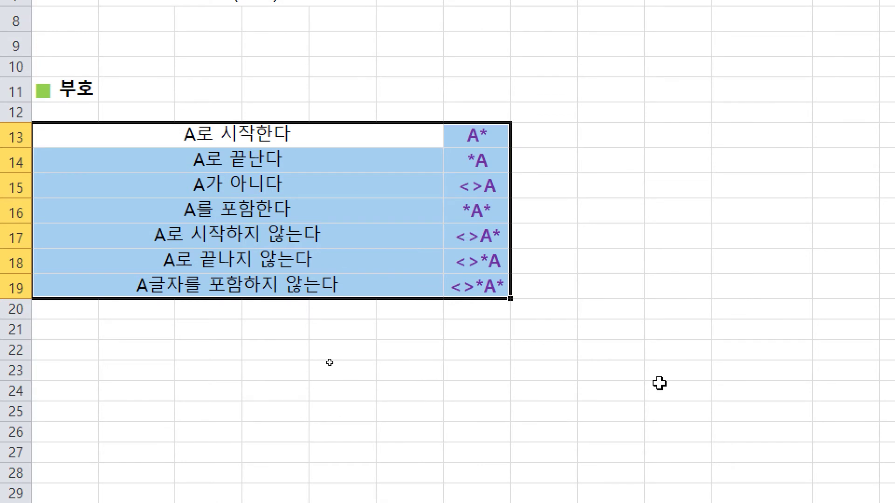
- Leave the magnified view and open the relative and absolute reference example sheet, 상대, 절대참조(예제)
key(ctrl+4)
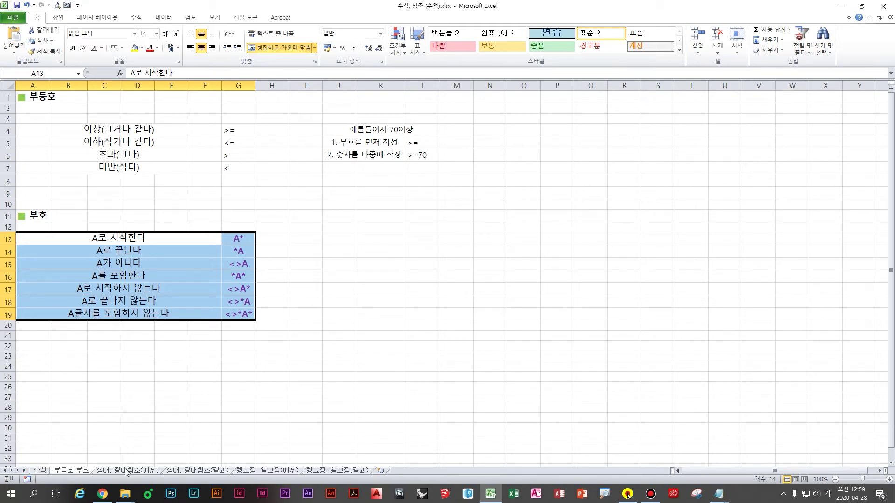
click(156, 471)
click(283, 289)
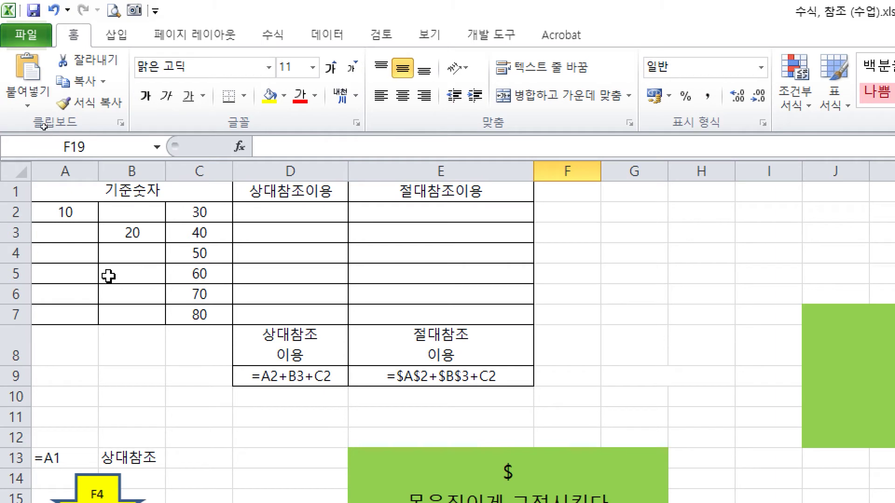
- Review the base numbers by selecting A2, B3 and each cell from C2 to C7 in turn
click(69, 214)
click(136, 231)
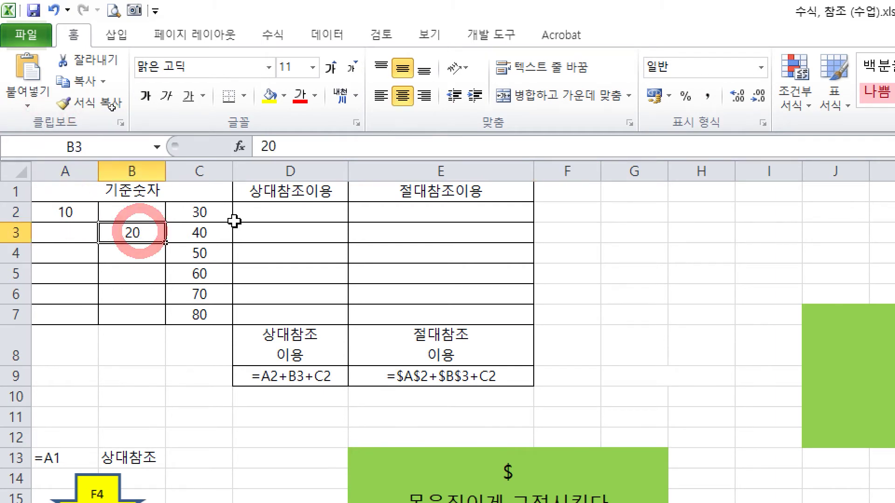
click(215, 214)
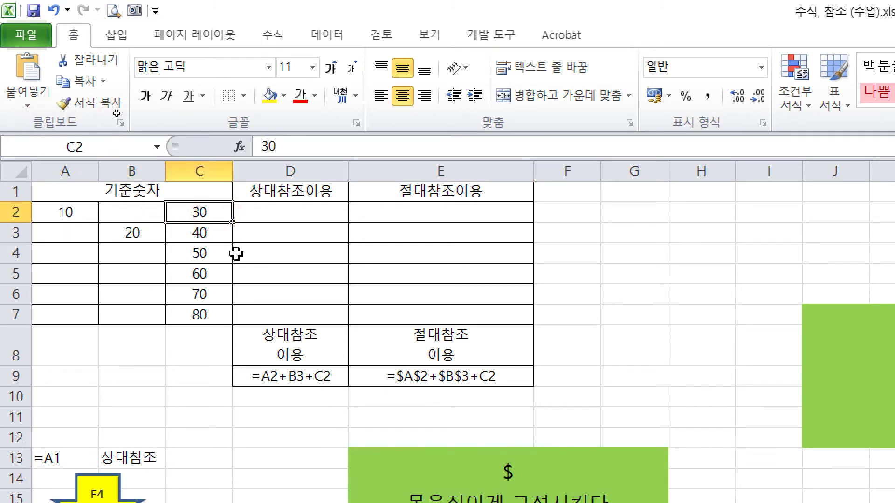
click(215, 234)
click(202, 254)
click(204, 274)
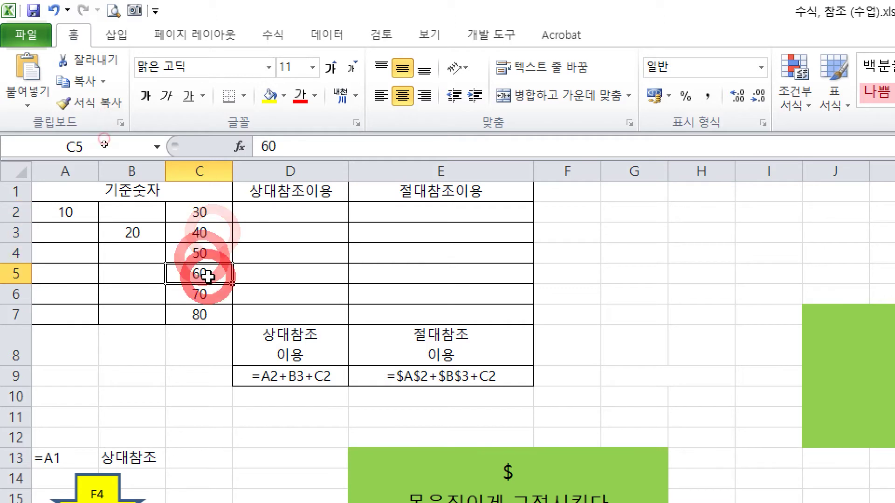
click(205, 298)
click(206, 314)
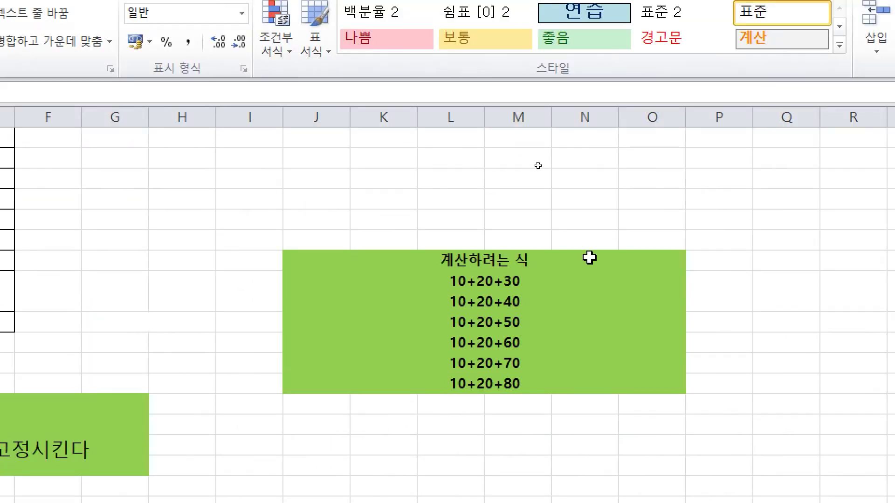
- Select the green 계산하려는 식 block of target calculations and underline 10+20+30 in red
click(554, 273)
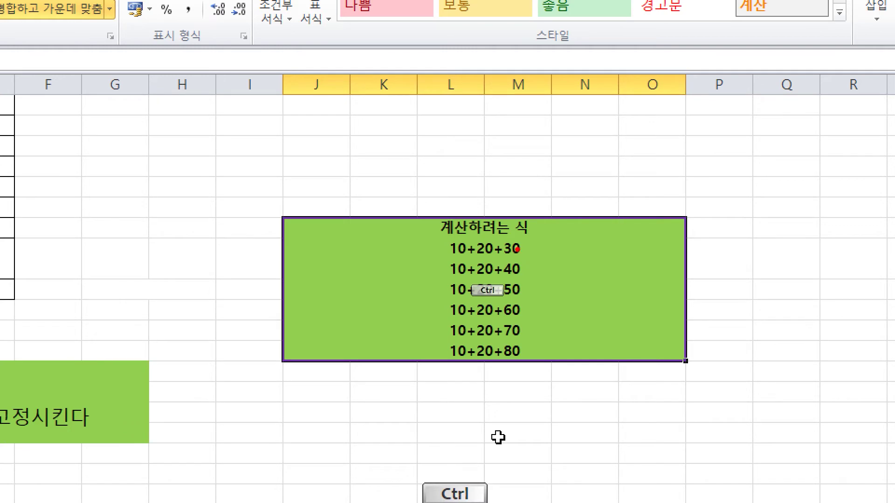
drag(435, 259, 578, 259)
click(626, 424)
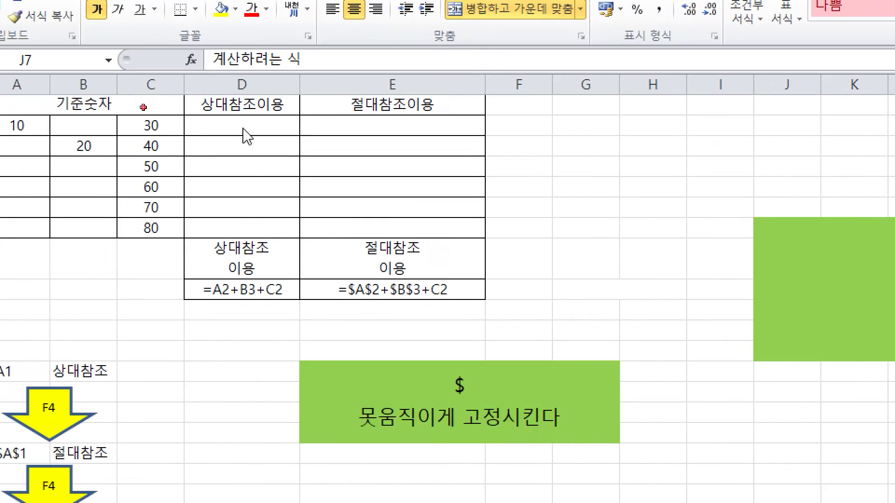
- Select D2, mark the 10, 20 and 30 with red check marks, and handwrite 60 in red at D2
click(243, 123)
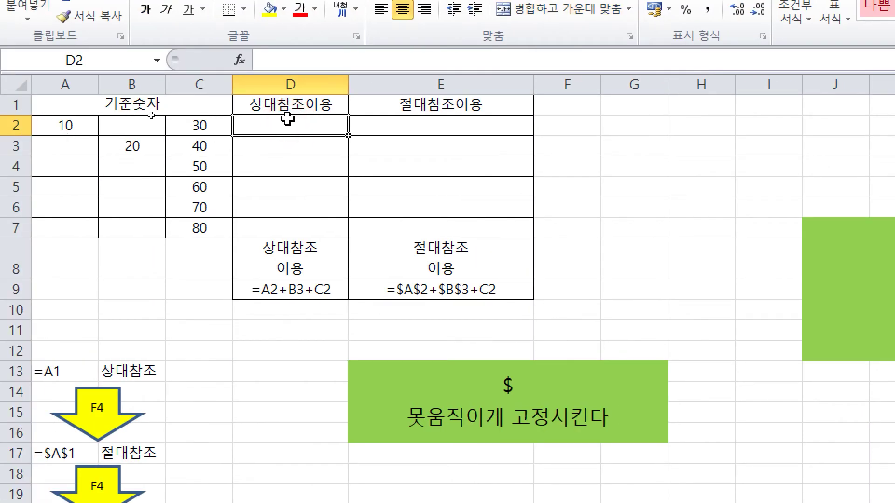
key(ctrl)
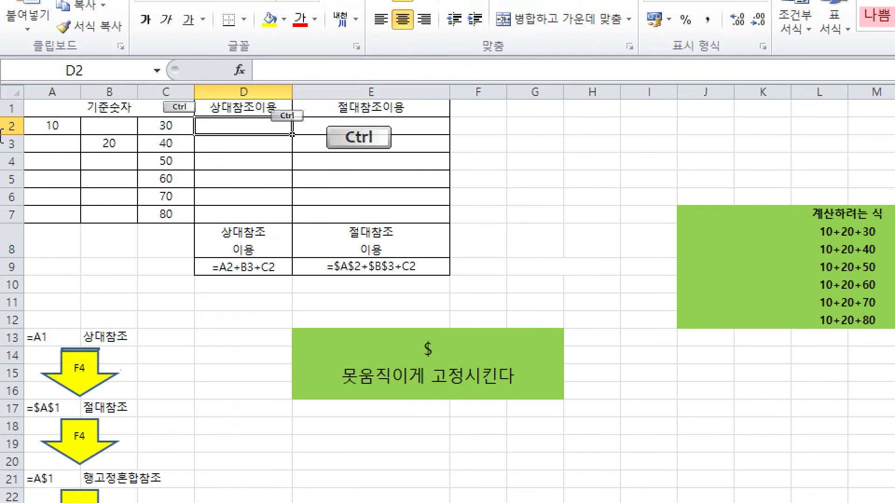
drag(62, 113, 90, 112)
drag(116, 139, 192, 118)
mouse_move(278, 104)
mouse_down()
mouse_move(269, 132)
mouse_move(265, 125)
mouse_move(290, 120)
mouse_up()
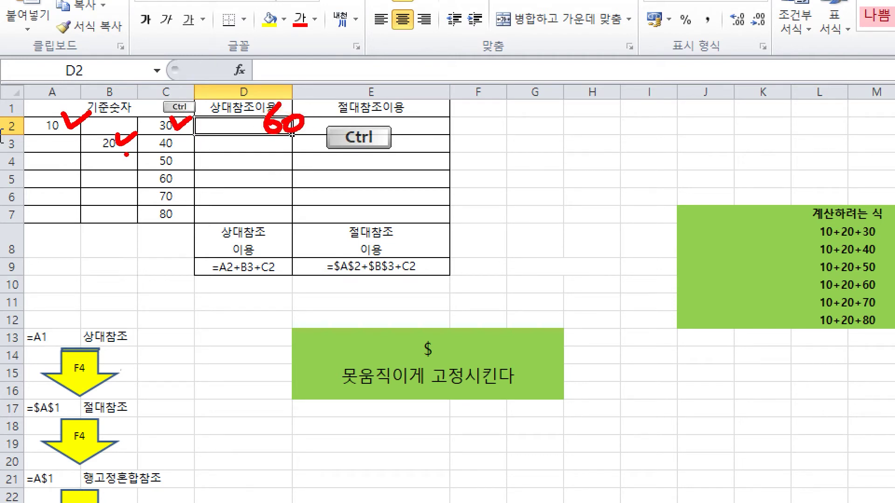
- Mark 10, 20 and 40 in blue, handwrite 70, 80 and 90 below the red 60, and clear all annotations
mouse_move(67, 112)
mouse_down()
mouse_move(100, 106)
mouse_move(145, 125)
mouse_up()
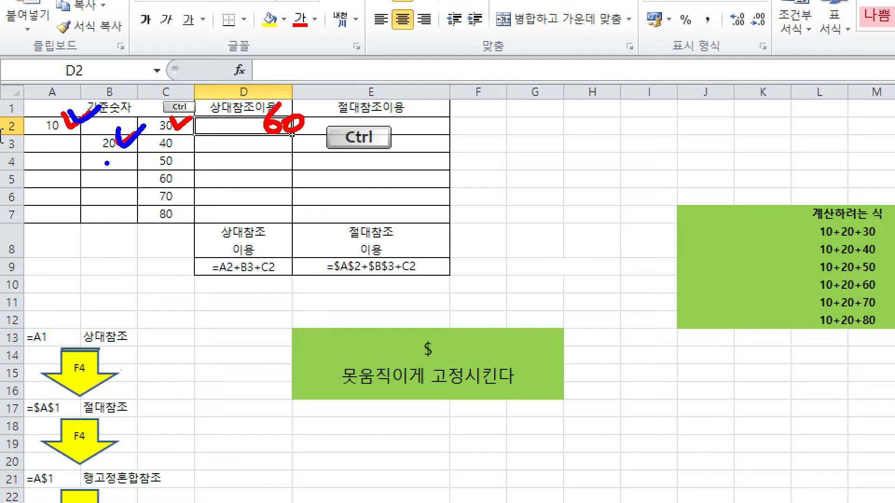
drag(179, 140, 181, 143)
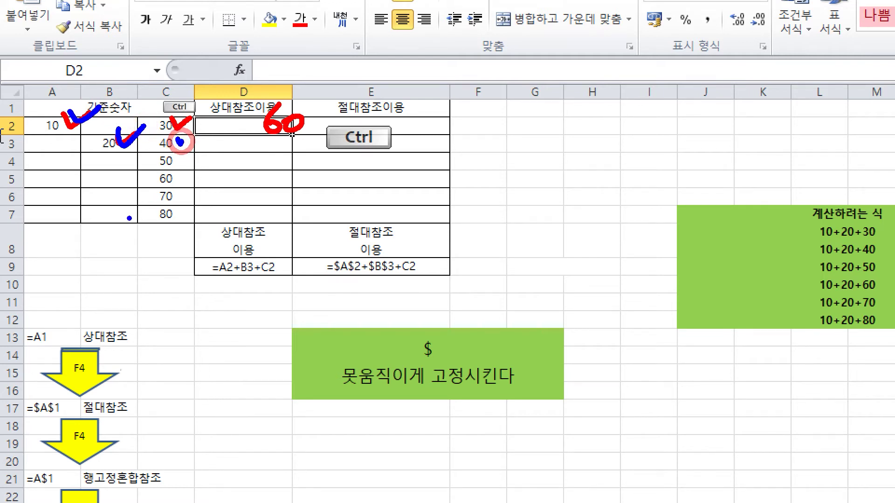
mouse_move(300, 148)
mouse_down()
mouse_move(321, 139)
mouse_move(316, 164)
mouse_move(345, 145)
mouse_up()
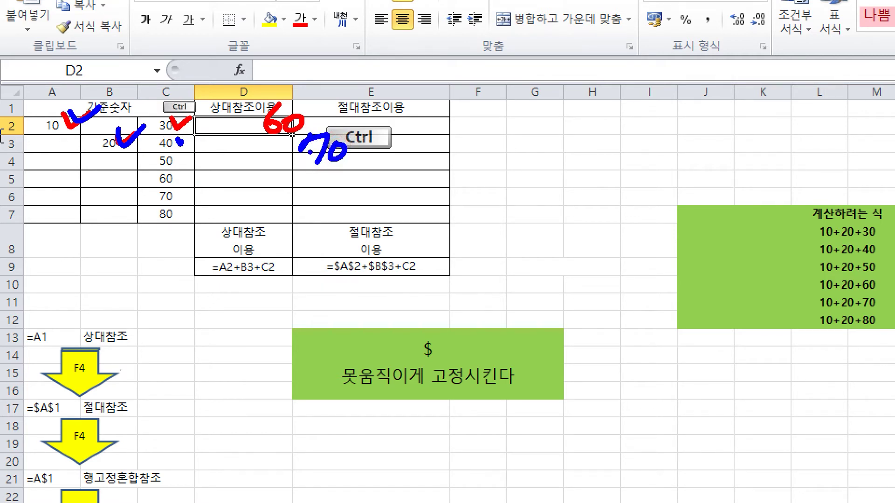
mouse_move(329, 168)
mouse_down()
mouse_move(308, 182)
mouse_move(348, 184)
mouse_move(326, 228)
mouse_up()
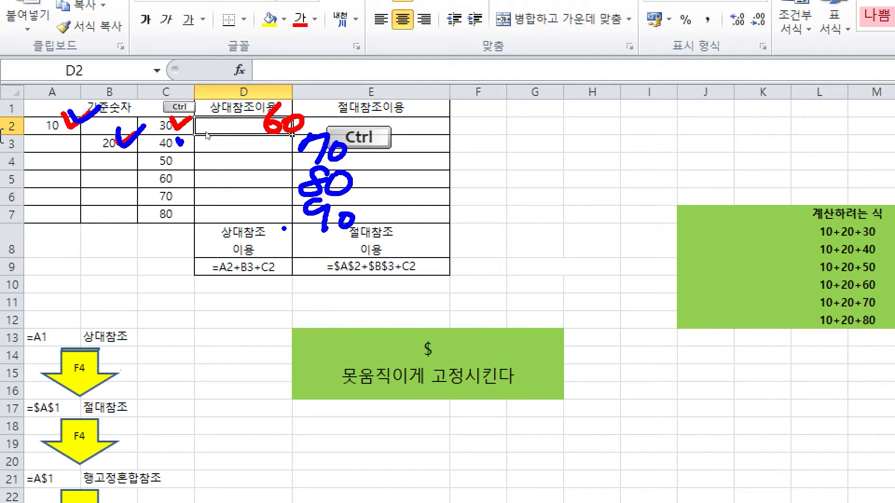
right_click(235, 149)
scroll(205, 153, up, 2)
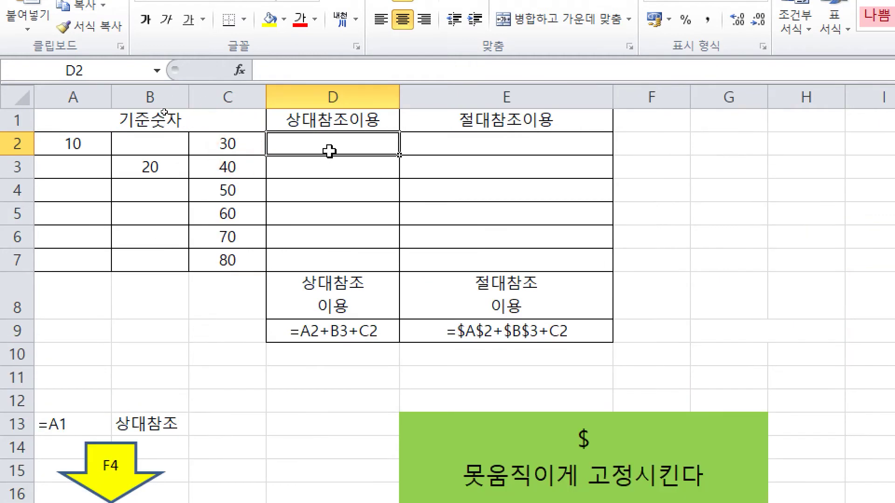
- Enter the relative-reference formula =A2+B3+C2 in D2 and reselect the cell
click(330, 154)
text(=)
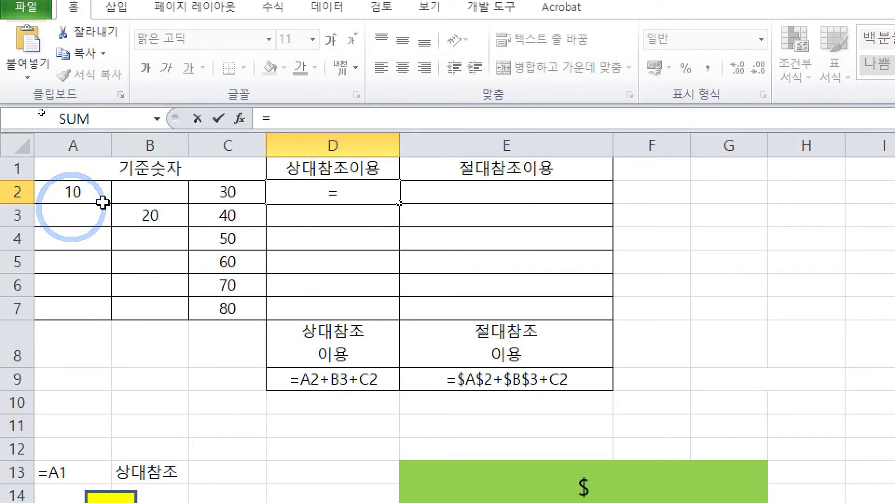
click(74, 194)
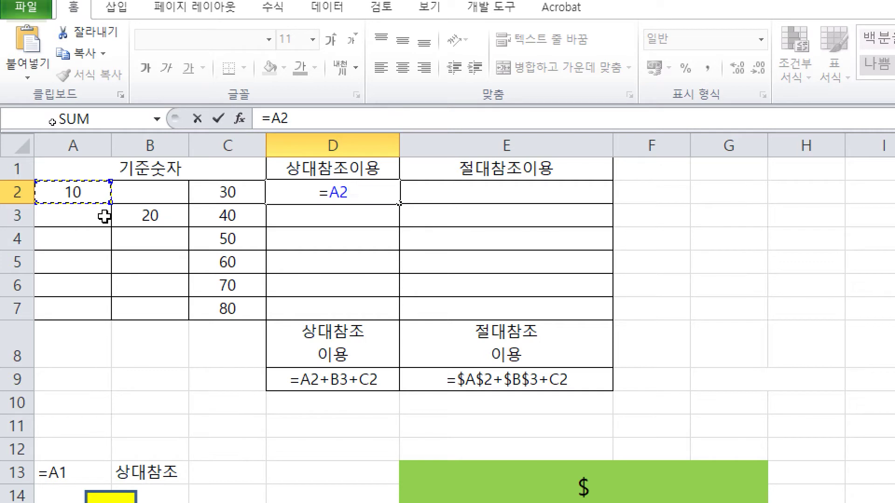
text(+)
click(153, 217)
text(+)
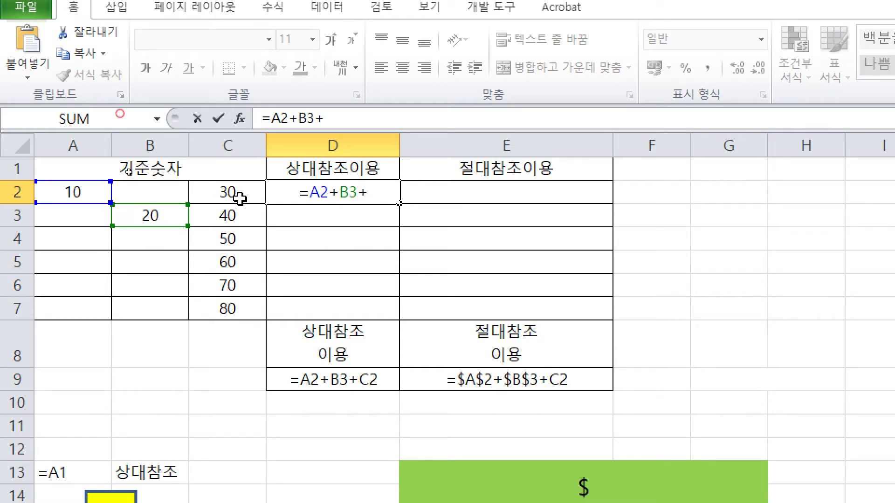
click(239, 198)
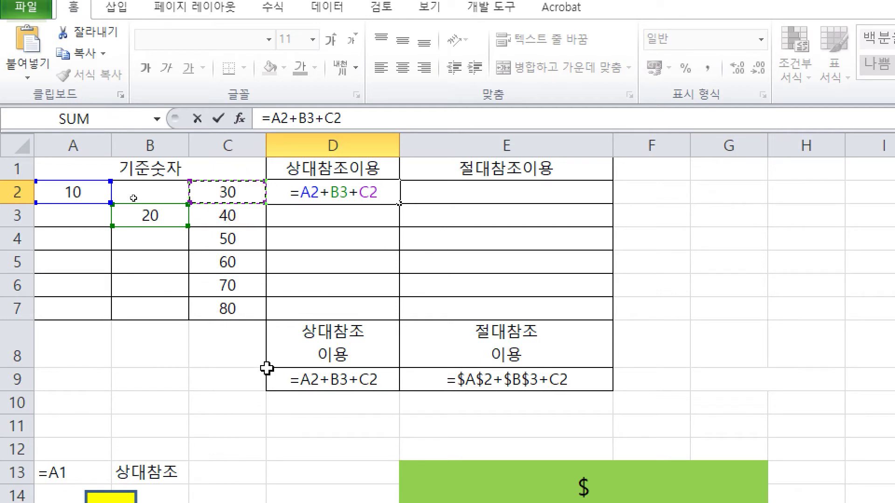
key(Return)
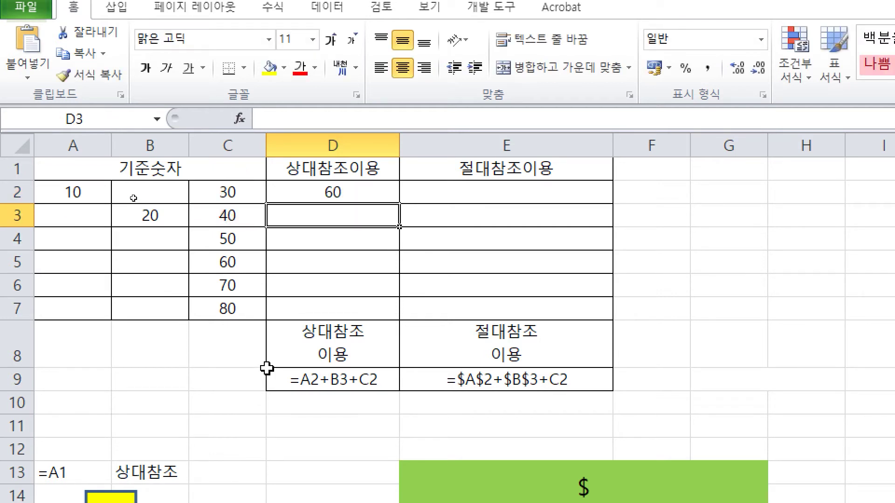
key(Up)
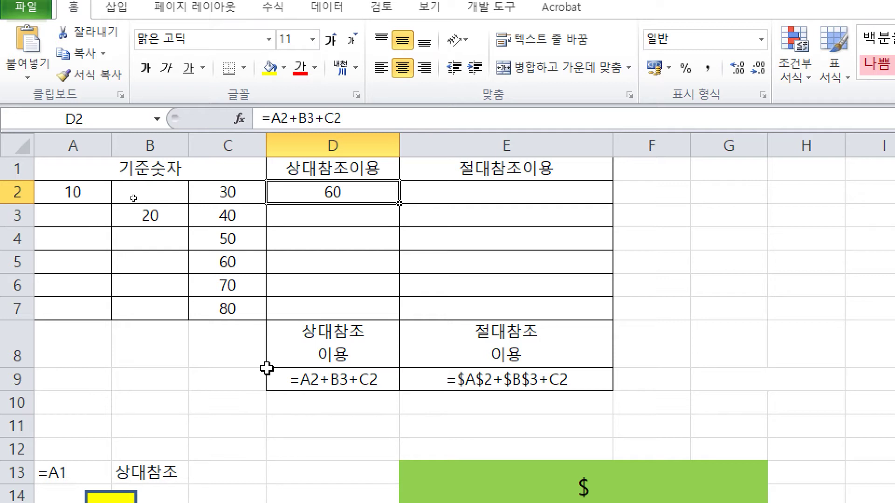
- Handwrite the expected results 70, 80 and 90 in blue beside column D, and clear the annotations
key(ctrl)
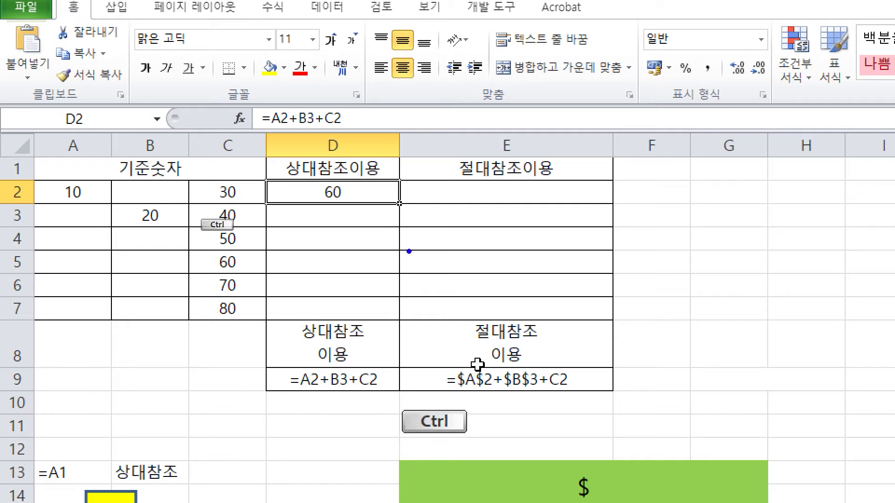
mouse_move(402, 219)
mouse_down()
mouse_move(424, 228)
mouse_move(444, 211)
mouse_move(411, 263)
mouse_move(432, 310)
mouse_up()
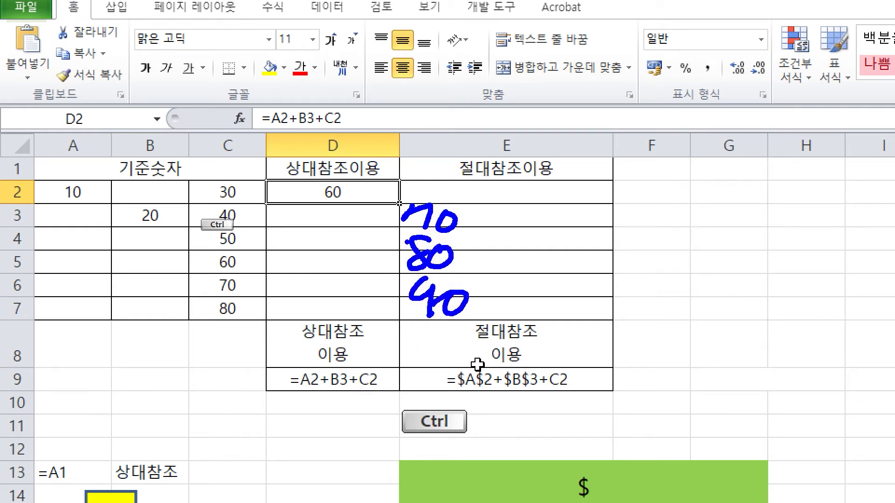
key(Escape)
- Fill the D2 formula down through D7
click(360, 192)
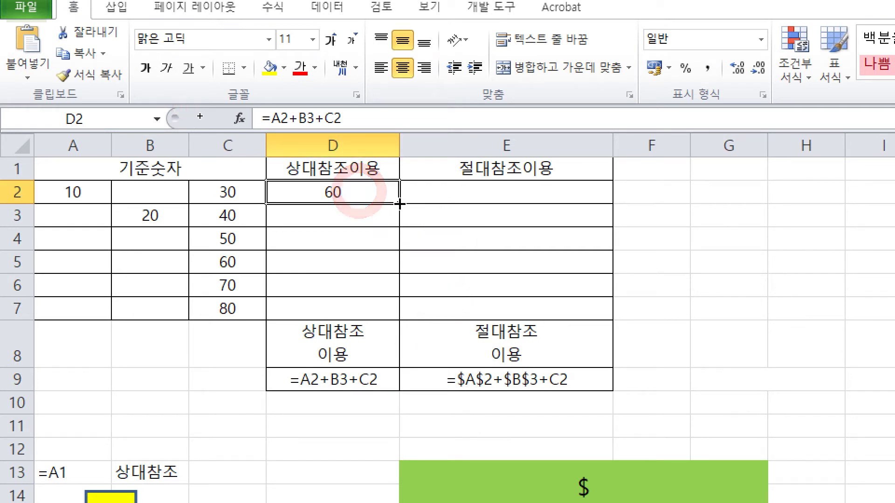
drag(399, 204, 400, 315)
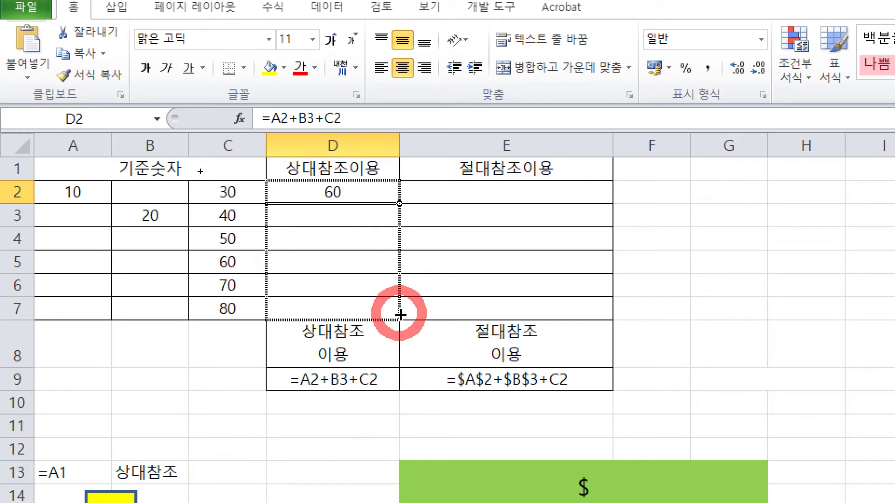
drag(401, 315, 400, 316)
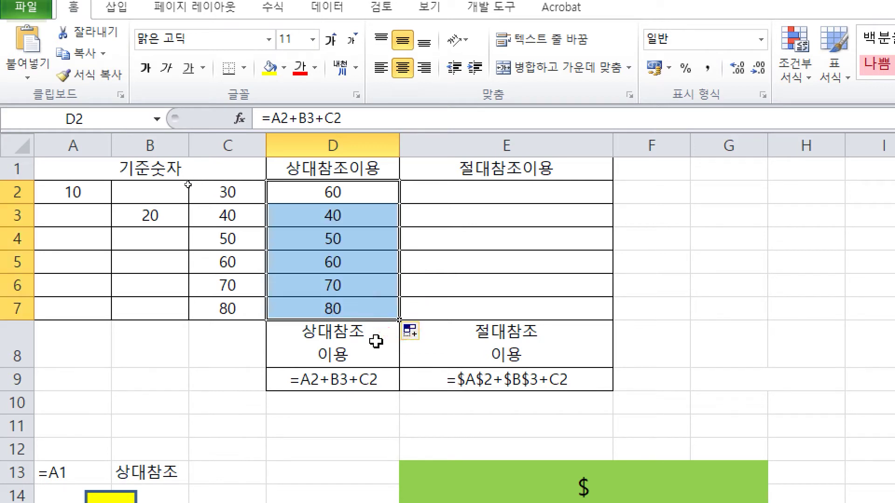
- Show D2's formula in edit mode, draw red down arrows beside D2 and A2, and handwrite the shifted reference A3
double_click(360, 193)
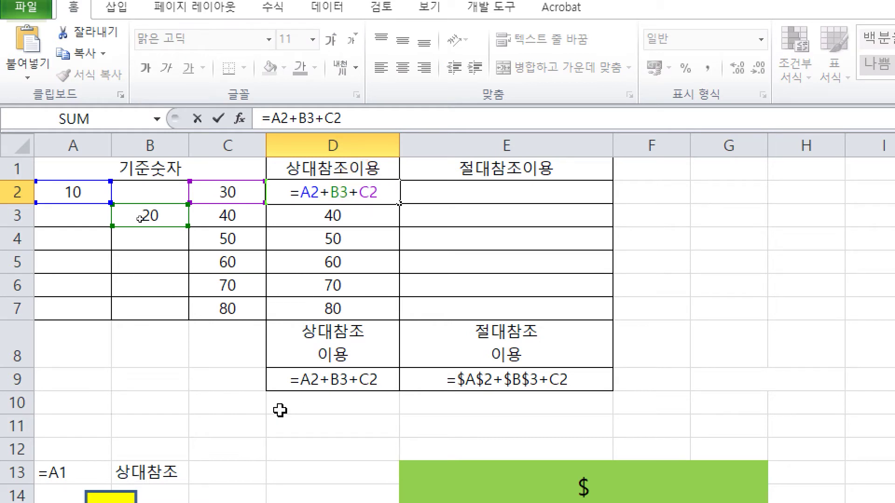
key(ctrl)
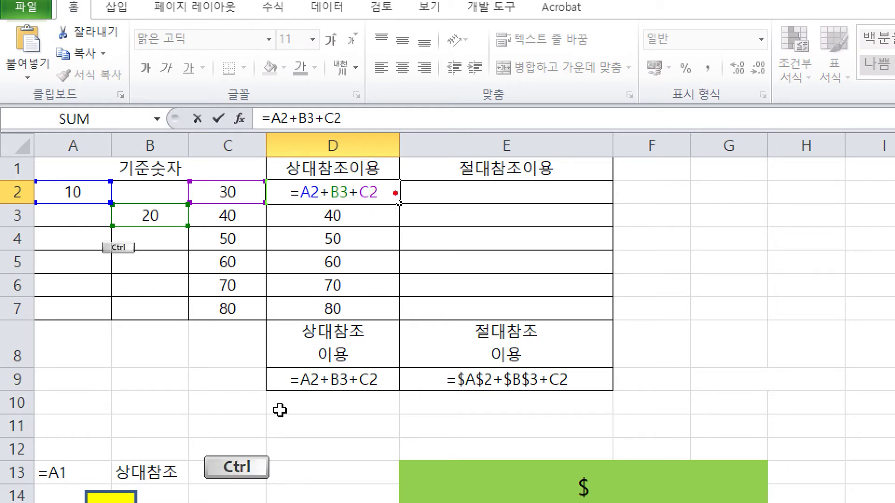
drag(395, 187, 394, 221)
drag(380, 216, 409, 213)
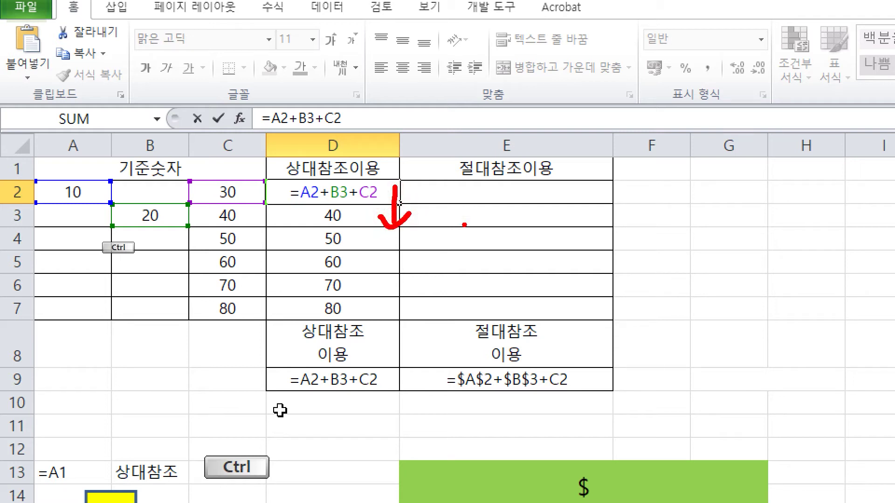
mouse_move(475, 196)
mouse_down()
mouse_move(447, 245)
mouse_move(472, 241)
mouse_move(503, 217)
mouse_move(470, 243)
mouse_up()
mouse_move(90, 193)
mouse_down()
mouse_move(85, 223)
mouse_move(110, 205)
mouse_up()
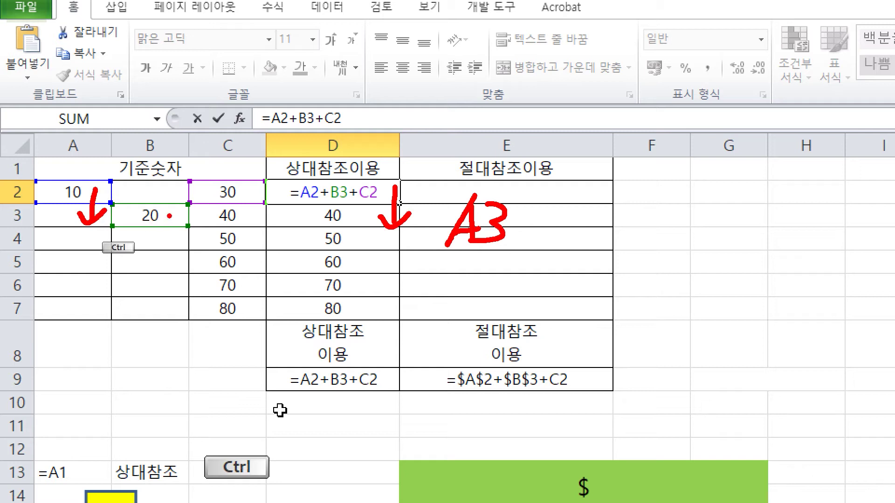
- Draw red down arrows beside B3 and C2, and handwrite the shifted references B4 and C3 after A3
mouse_move(170, 216)
mouse_down()
mouse_move(163, 252)
mouse_move(184, 231)
mouse_up()
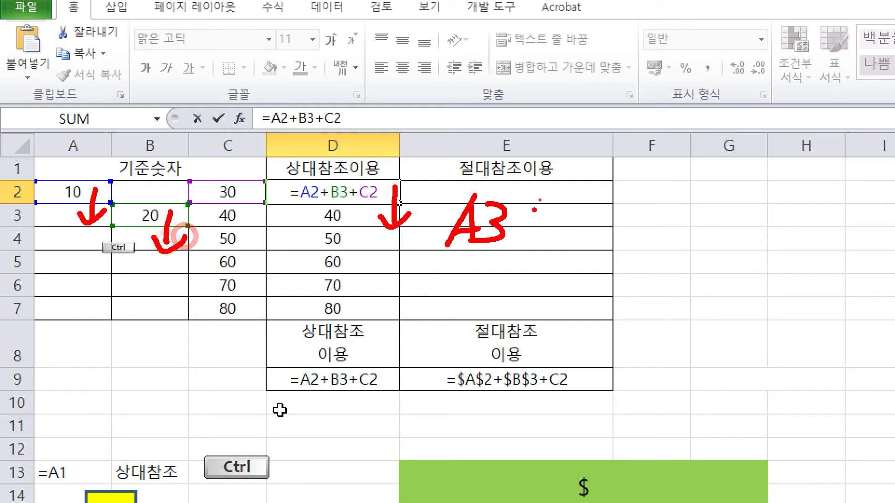
drag(536, 200, 541, 243)
drag(606, 219, 632, 241)
drag(610, 221, 593, 267)
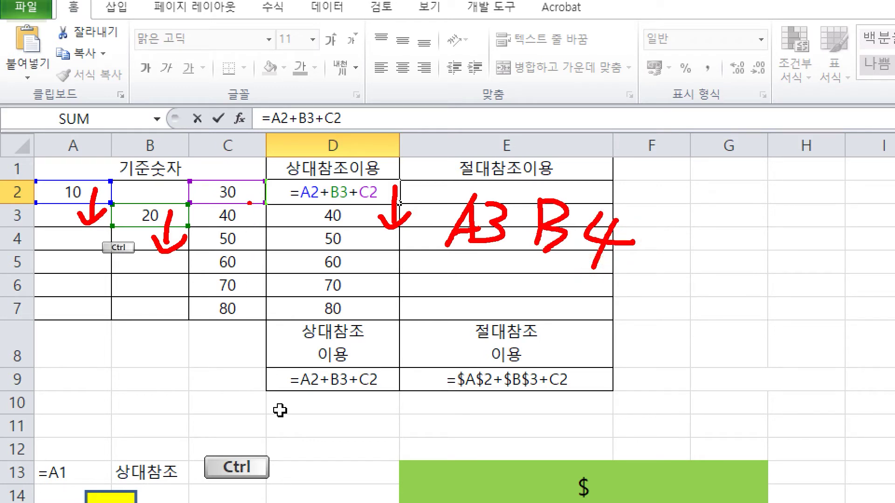
mouse_move(250, 190)
mouse_down()
mouse_move(244, 223)
mouse_move(261, 214)
mouse_up()
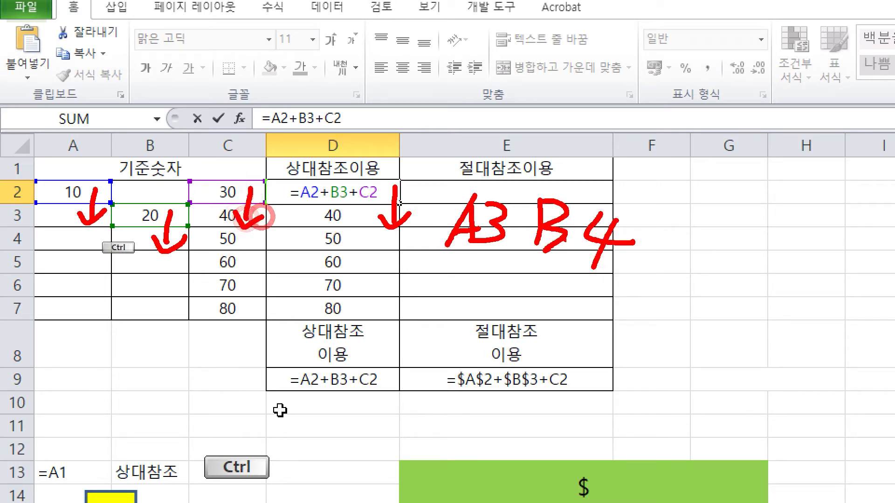
drag(716, 226, 724, 260)
mouse_move(751, 228)
mouse_down()
mouse_move(771, 236)
mouse_move(727, 277)
mouse_up()
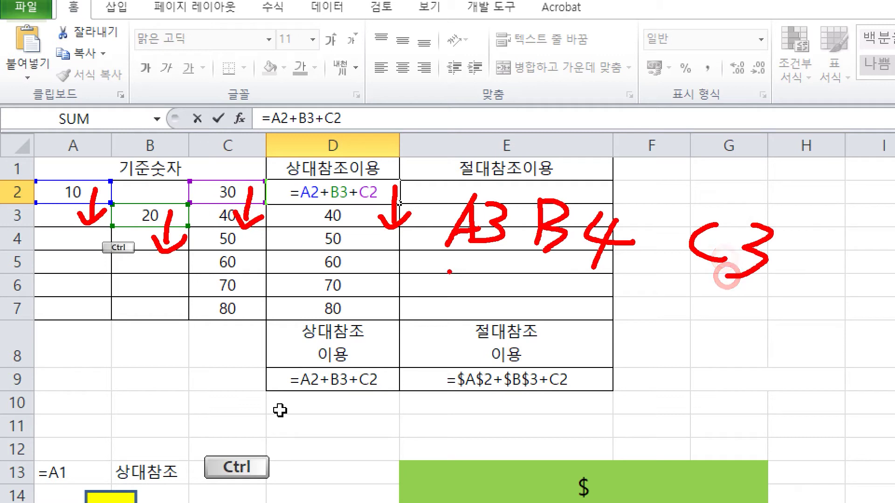
- Draw red boxes around cells A3, B4 and C3, and handwrite their values 0, 0 and 40 in blue beneath the references
mouse_move(35, 206)
mouse_down()
mouse_move(77, 225)
mouse_move(115, 227)
mouse_up()
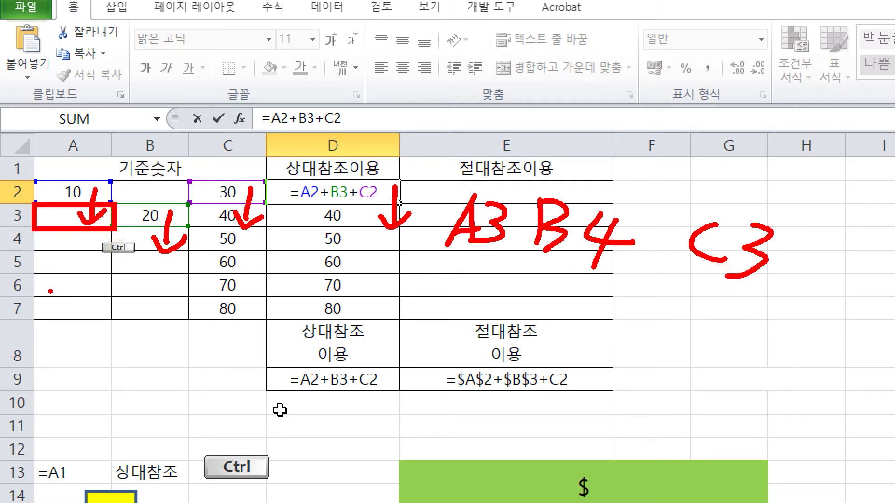
mouse_move(473, 282)
mouse_down()
mouse_move(450, 305)
mouse_move(462, 280)
mouse_up()
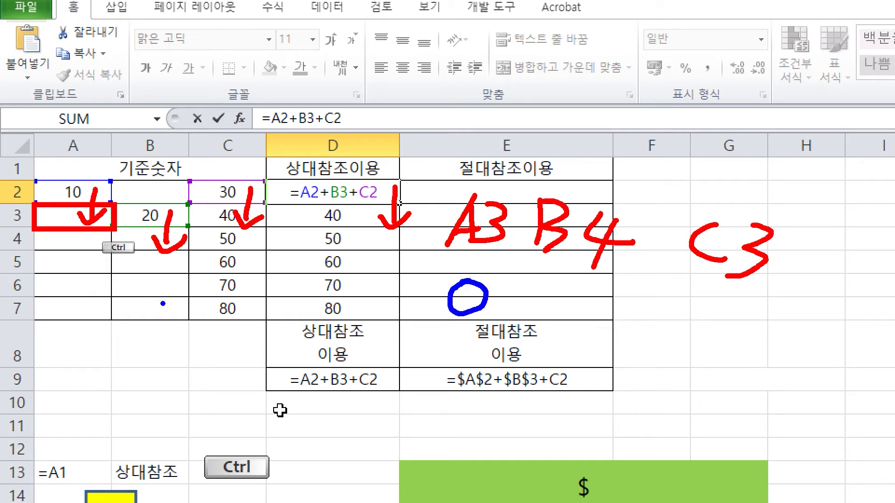
mouse_move(113, 225)
mouse_down()
mouse_move(149, 251)
mouse_move(186, 252)
mouse_up()
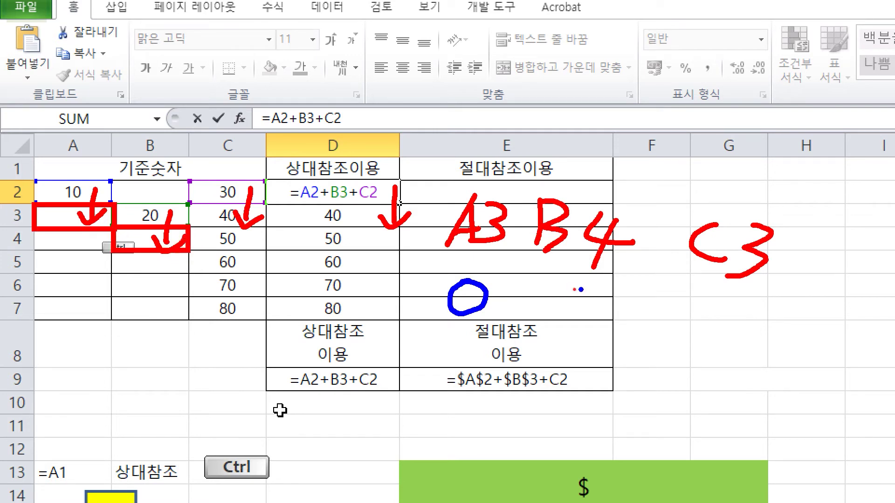
drag(581, 289, 594, 297)
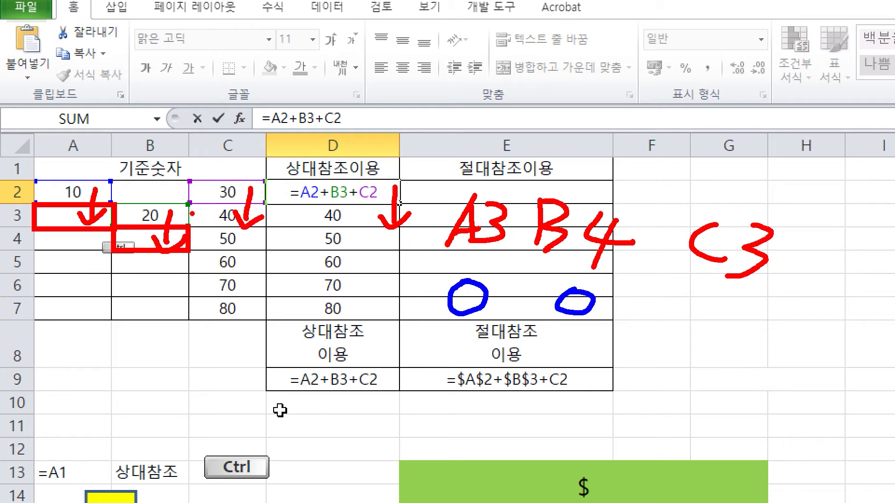
mouse_move(192, 214)
mouse_down()
mouse_move(219, 200)
mouse_move(269, 228)
mouse_up()
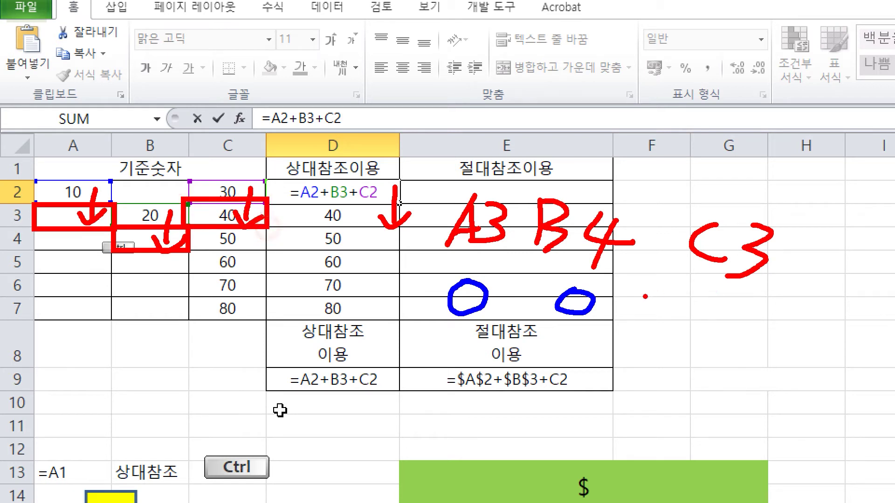
key(b)
drag(681, 292, 711, 320)
drag(706, 304, 686, 333)
mouse_move(726, 314)
mouse_down()
mouse_move(747, 325)
mouse_move(710, 319)
mouse_up()
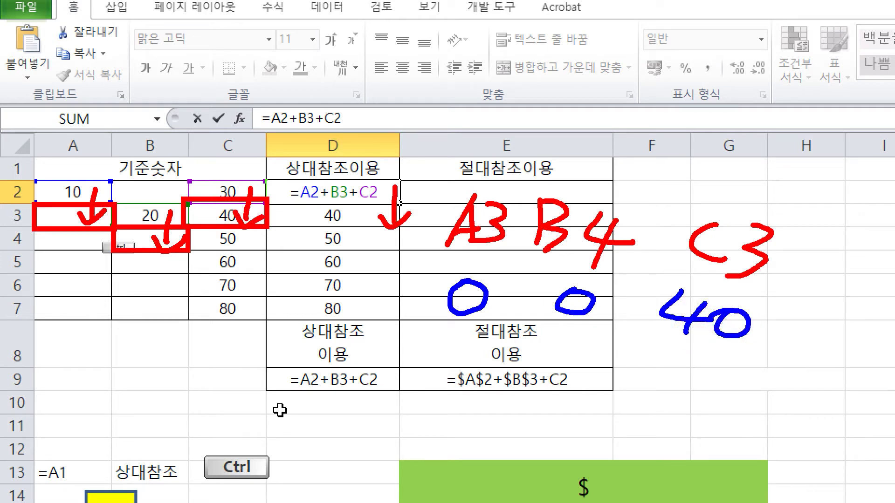
- Add blue plus signs between 0, 0 and 40, handwrite the sum 40 below, and draw an arrow from it to D3
mouse_move(498, 300)
mouse_down()
mouse_move(539, 296)
mouse_move(513, 322)
mouse_up()
mouse_move(597, 311)
mouse_down()
mouse_move(629, 307)
mouse_move(607, 327)
mouse_up()
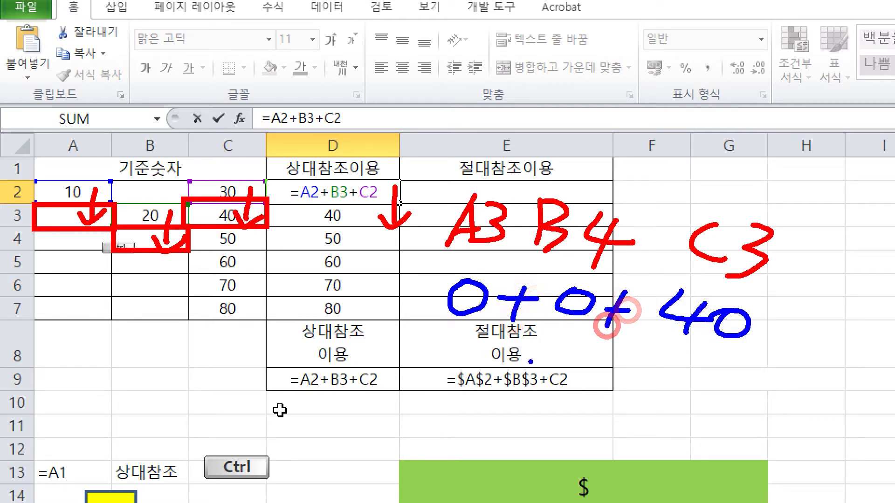
mouse_move(572, 357)
mouse_down()
mouse_move(616, 394)
mouse_move(572, 410)
mouse_up()
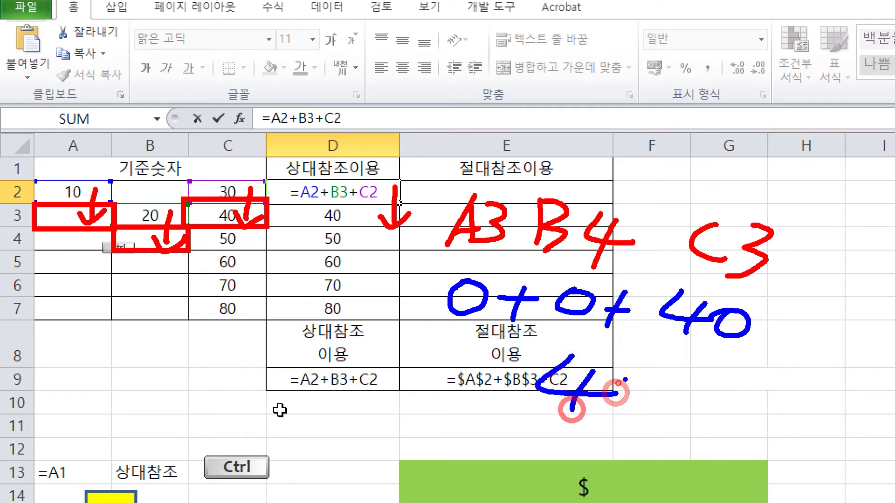
drag(624, 376, 613, 391)
mouse_move(527, 393)
mouse_down()
mouse_move(390, 408)
mouse_move(342, 229)
mouse_move(330, 233)
mouse_move(381, 240)
mouse_up()
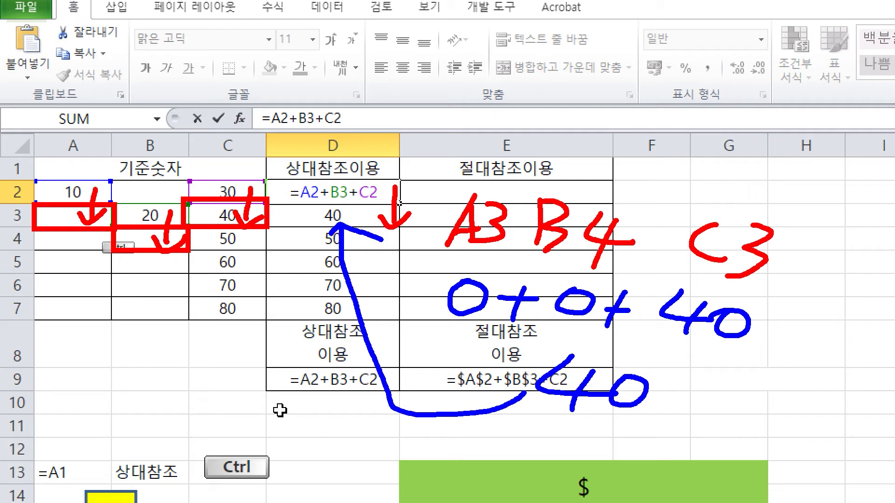
- Draw freehand marks over the handwritten A3, B4 and C3, clear all annotations, and leave D2's formula unchanged
drag(476, 176, 512, 183)
mouse_move(568, 189)
mouse_down()
mouse_move(581, 213)
mouse_move(637, 154)
mouse_up()
mouse_move(714, 187)
mouse_down()
mouse_move(719, 208)
mouse_move(763, 219)
mouse_up()
key(Escape)
click(461, 259)
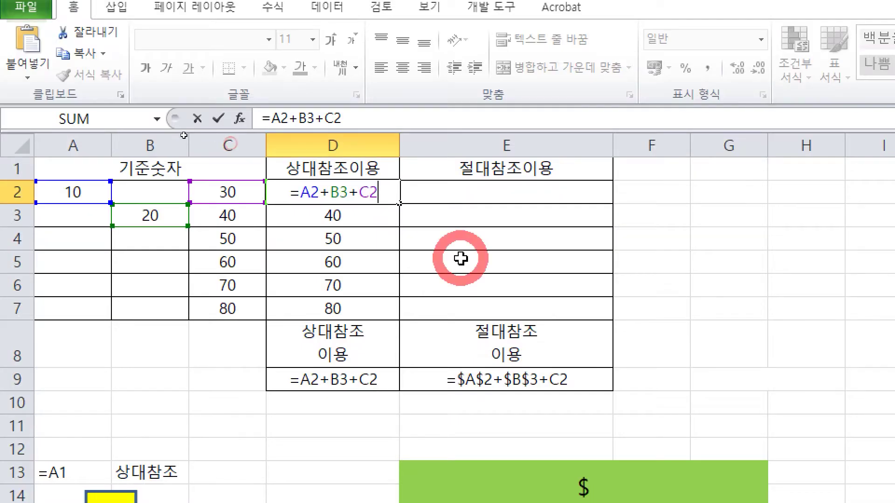
key(Escape)
- Show D3's formula in edit mode, underline its three references in blue, and draw a down arrow and a right arrow beside it
double_click(350, 216)
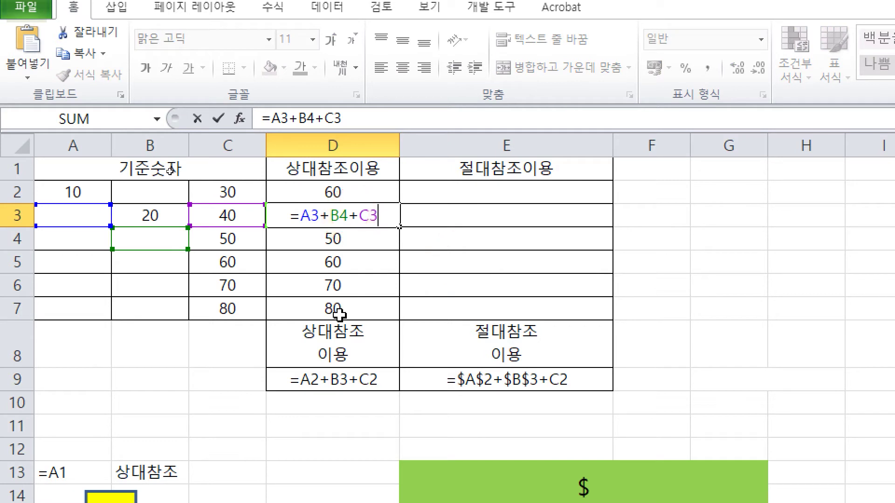
drag(293, 229, 400, 231)
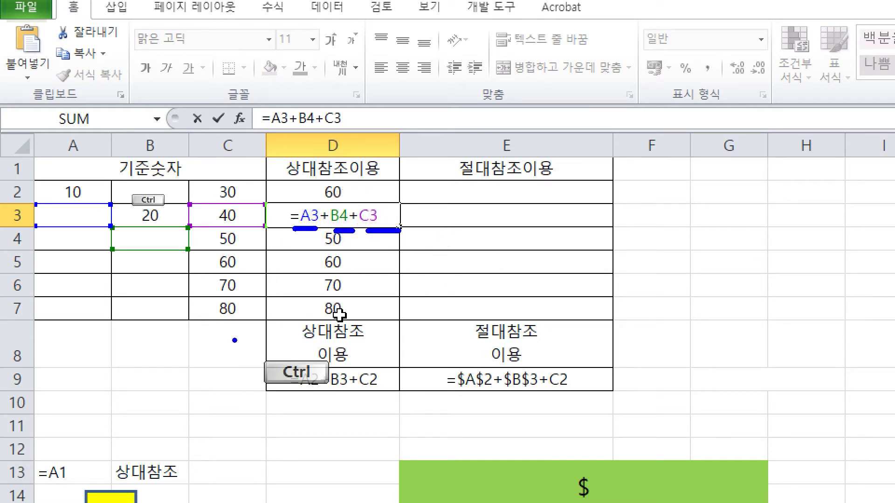
drag(460, 175, 464, 296)
mouse_move(445, 261)
mouse_down()
mouse_move(468, 291)
mouse_move(501, 261)
mouse_up()
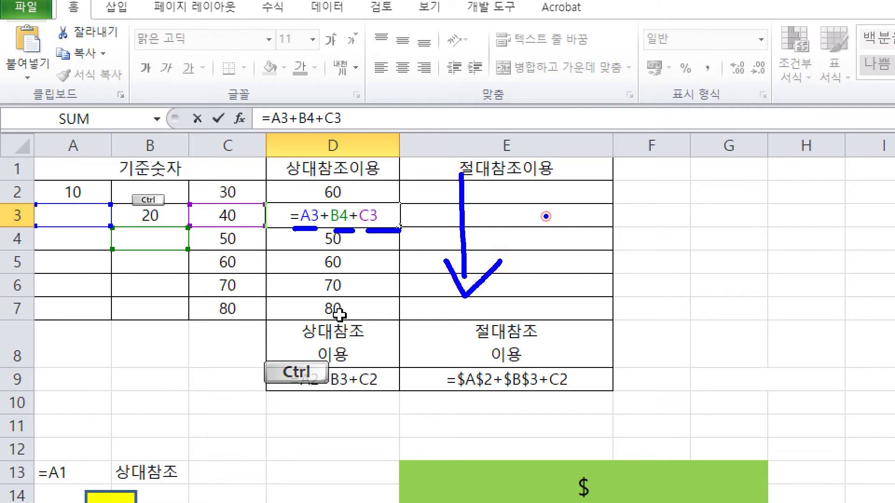
mouse_move(544, 216)
mouse_down()
mouse_move(662, 216)
mouse_move(632, 234)
mouse_up()
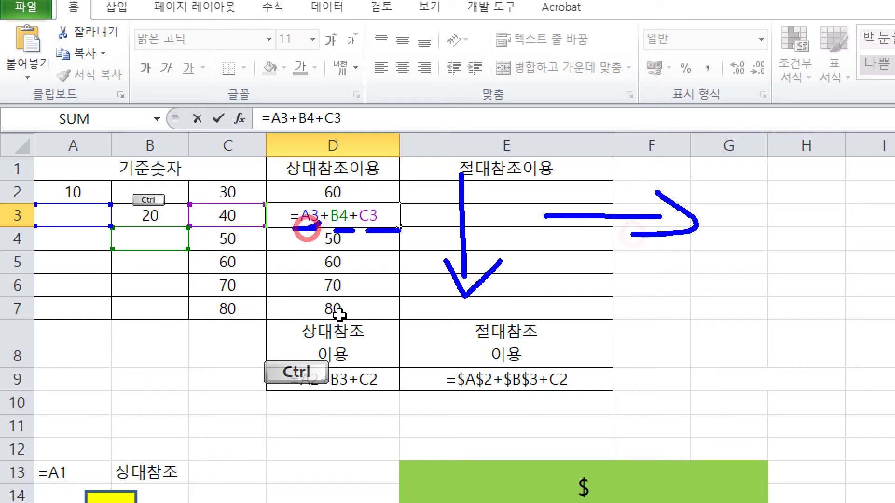
- Circle A3 in D3's formula and box the 10 and 20 cells in blue, then clear the annotations and leave the formula
mouse_move(304, 226)
mouse_down()
mouse_move(296, 174)
mouse_move(296, 236)
mouse_move(316, 242)
mouse_up()
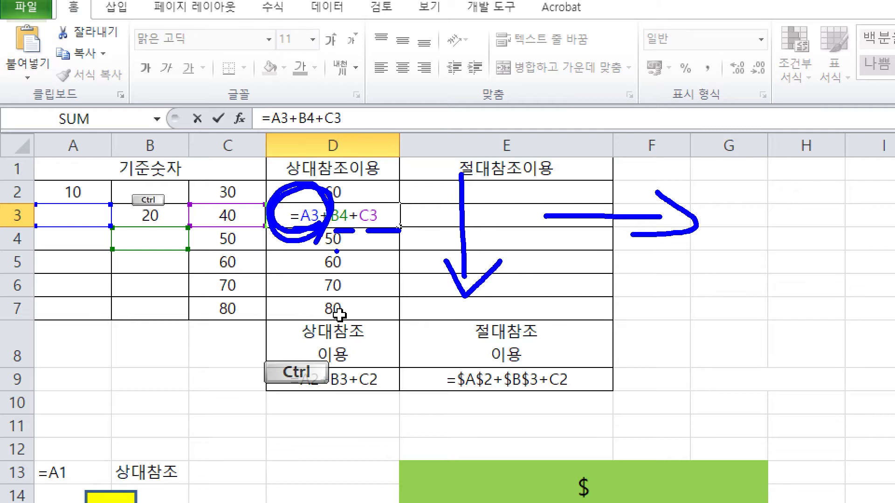
mouse_move(53, 165)
mouse_down()
mouse_move(89, 201)
mouse_move(167, 232)
mouse_up()
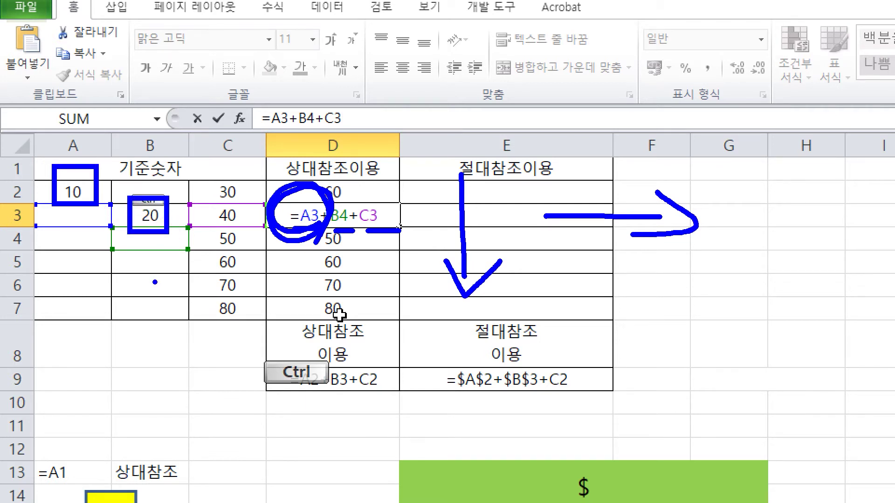
key(Escape)
click(447, 232)
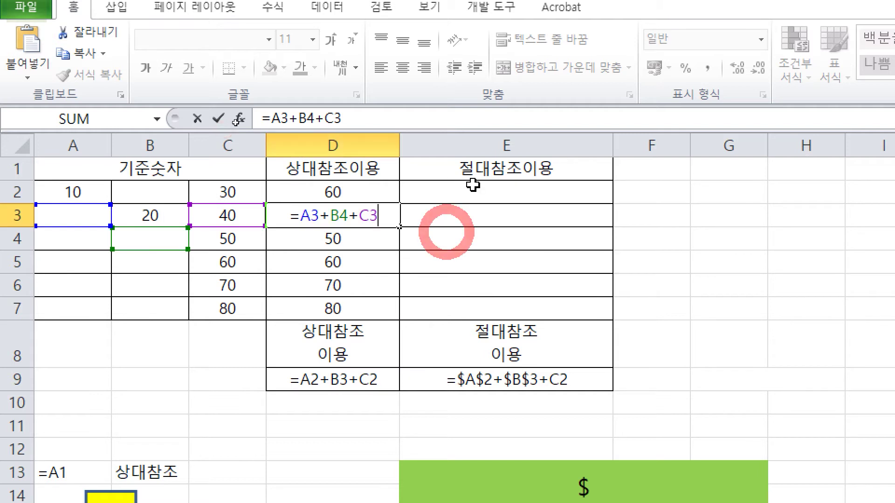
key(Escape)
- Start the formula =A2 in cell E2, and handwrite F4 in red beside it
click(499, 194)
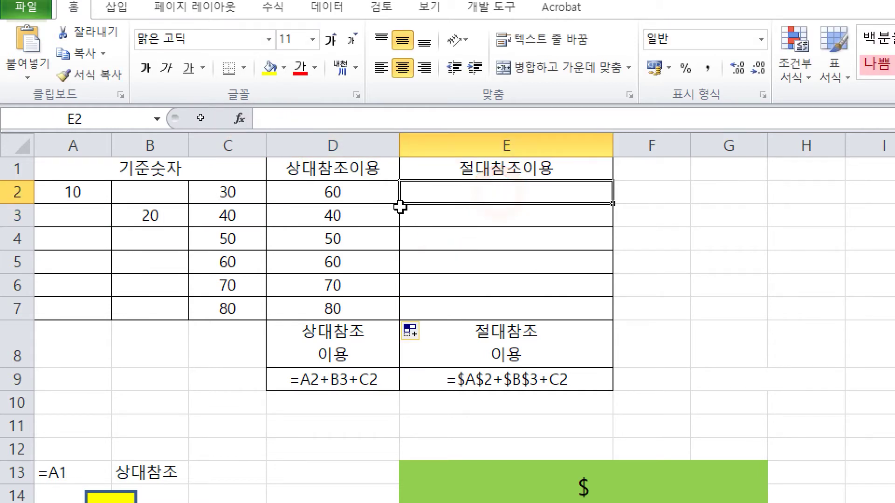
text(=)
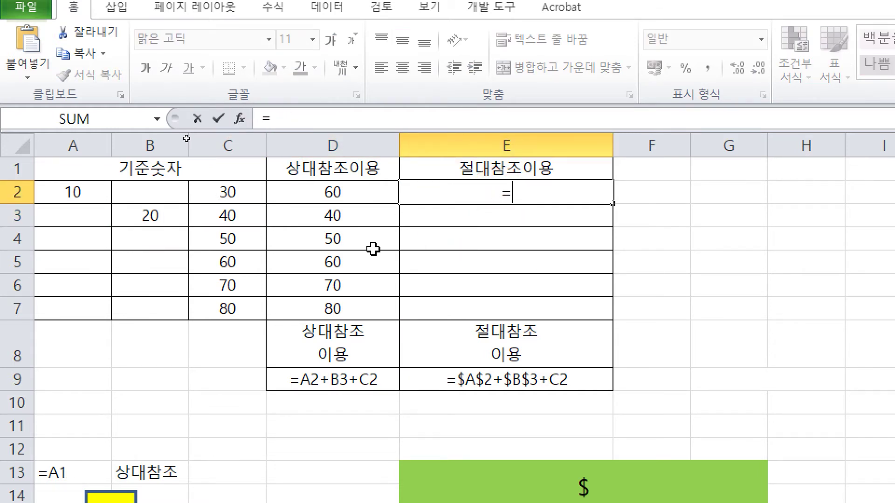
click(75, 199)
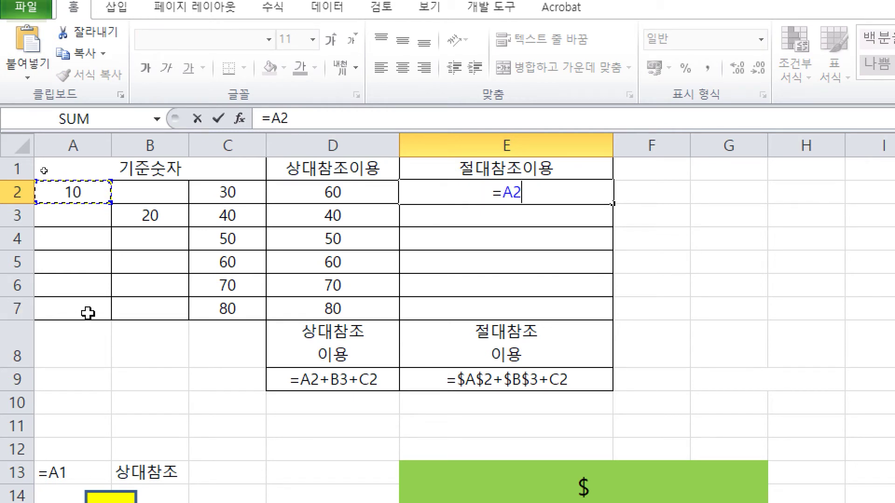
key(ctrl)
mouse_move(701, 192)
mouse_down()
mouse_move(643, 261)
mouse_move(683, 237)
mouse_up()
drag(722, 209, 750, 240)
drag(737, 210, 702, 277)
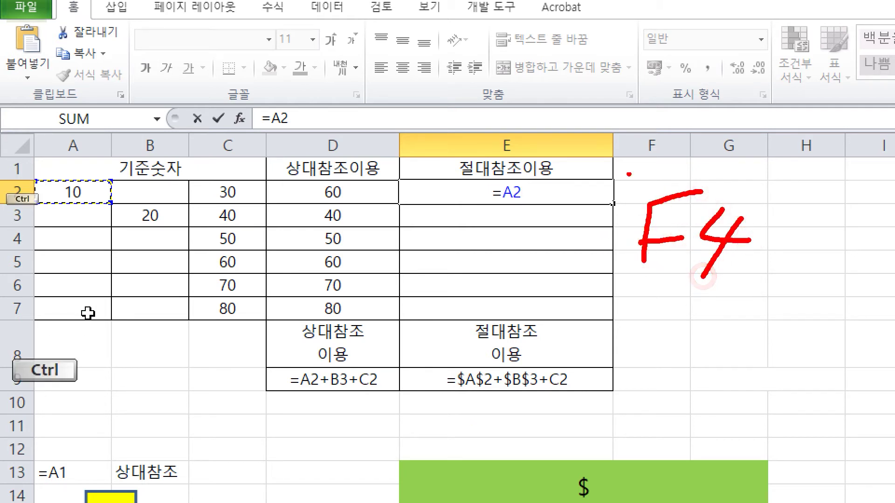
- Draw a red box around the handwritten F4, handwrite 참조 below it, and clear the annotations
drag(625, 152, 764, 299)
mouse_move(577, 323)
mouse_down()
mouse_move(621, 321)
mouse_move(579, 355)
mouse_up()
drag(602, 340, 625, 357)
drag(627, 349, 650, 350)
drag(610, 361, 608, 382)
drag(670, 337, 700, 337)
drag(689, 340, 661, 368)
mouse_move(681, 353)
mouse_down()
mouse_move(702, 364)
mouse_move(688, 379)
mouse_up()
drag(673, 383, 708, 386)
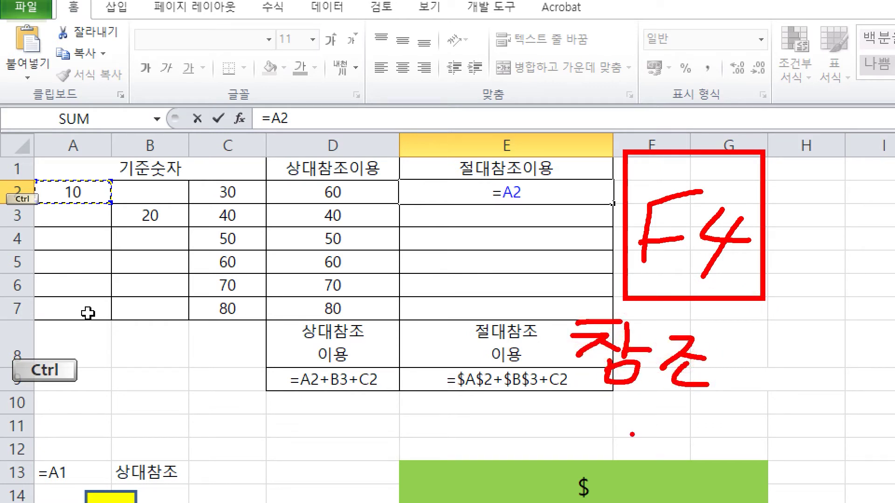
key(Escape)
click(546, 198)
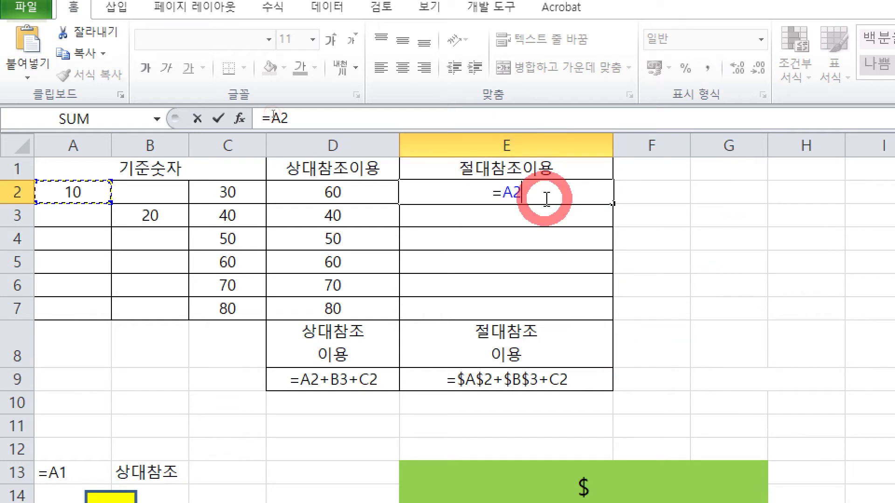
- Replace the A2 reference in E2's formula with a manually entered $A$2
key(BackSpace)
key(BackSpace)
key(shift)
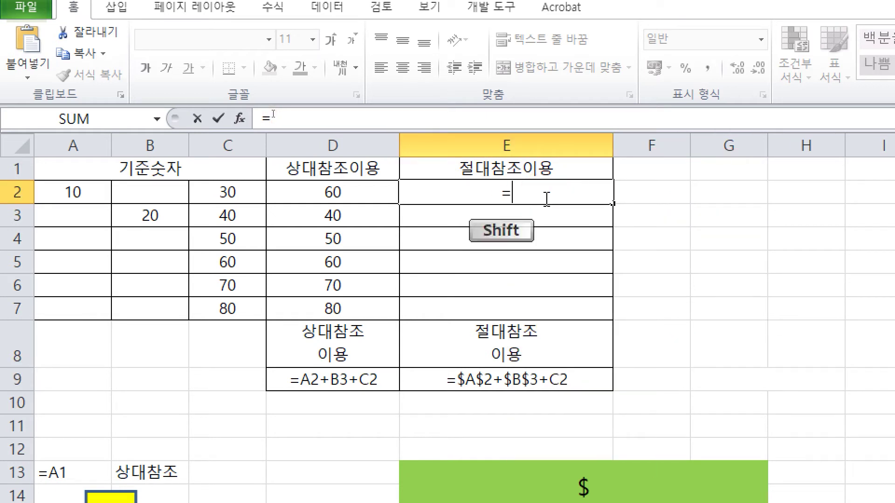
text($)
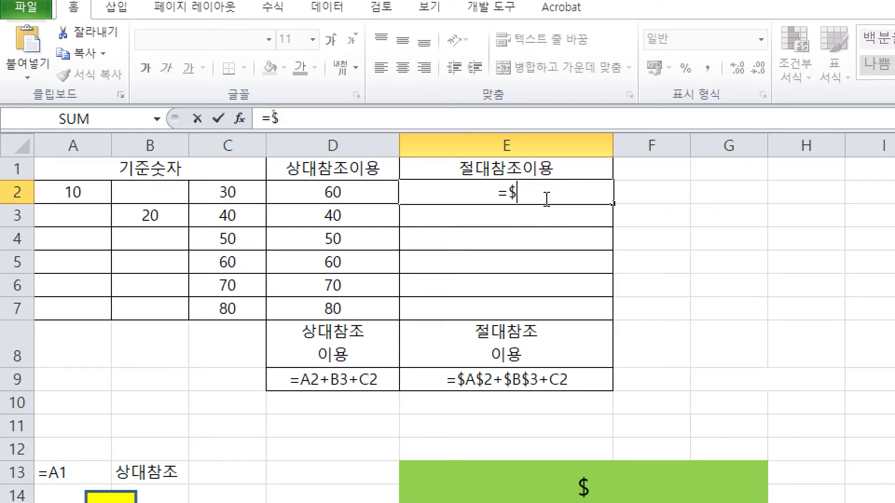
text(A$2)
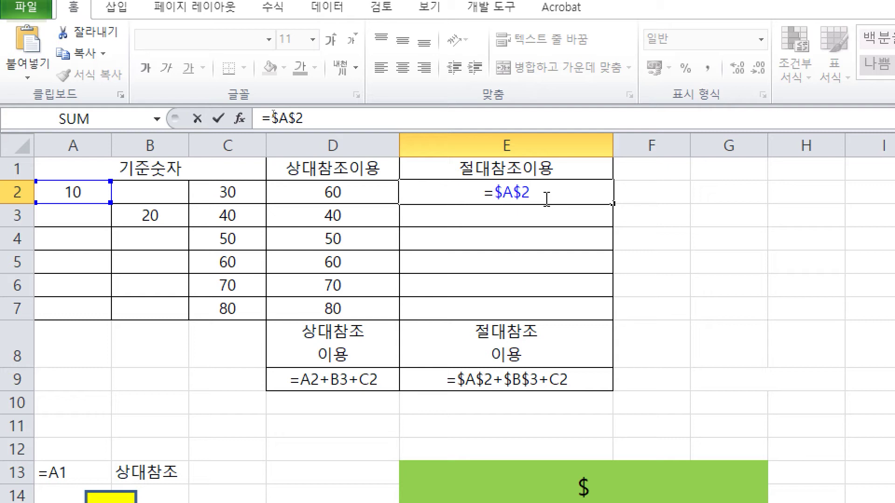
- Remove the manually entered reference from E2, reference cell A2 again, and convert it to the absolute form $A$2
key(BackSpace)
key(BackSpace)
key(BackSpace)
key(BackSpace)
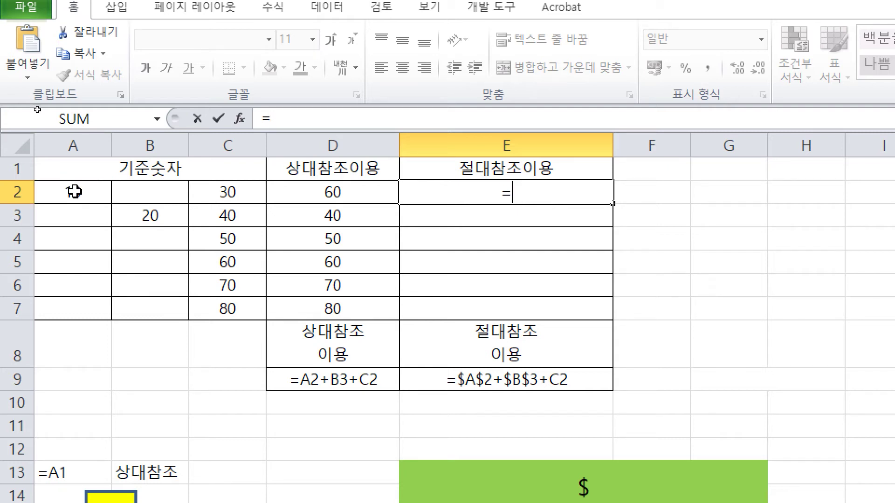
click(73, 191)
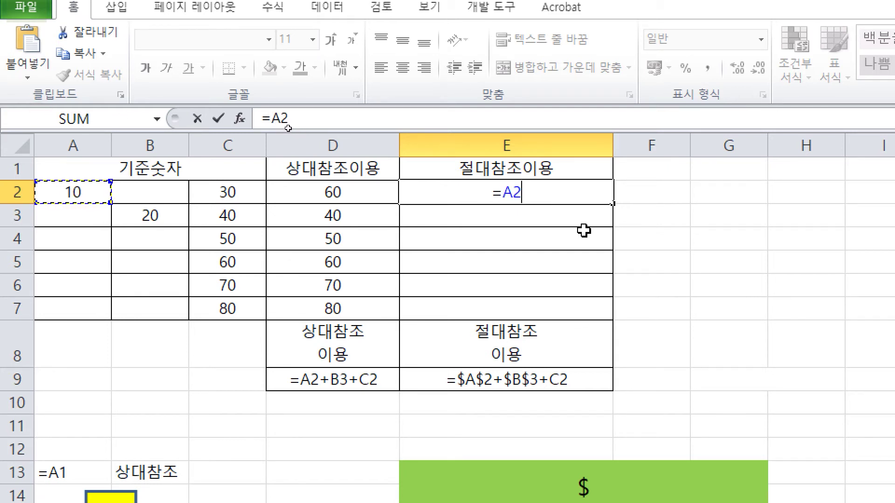
key(F4)
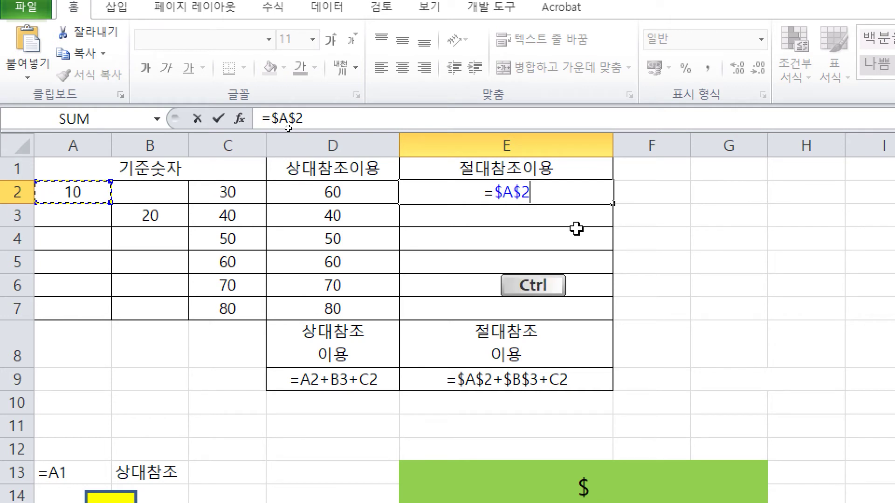
- Draw freehand annotations below and beside E2, and mark the green $ note about fixing references with a box
key(ctrl+2)
mouse_move(515, 230)
mouse_down()
mouse_move(459, 277)
mouse_move(466, 268)
mouse_move(604, 285)
mouse_move(703, 248)
mouse_move(651, 296)
mouse_move(663, 321)
mouse_move(700, 289)
mouse_move(745, 293)
mouse_up()
drag(760, 244, 754, 313)
drag(799, 267, 852, 294)
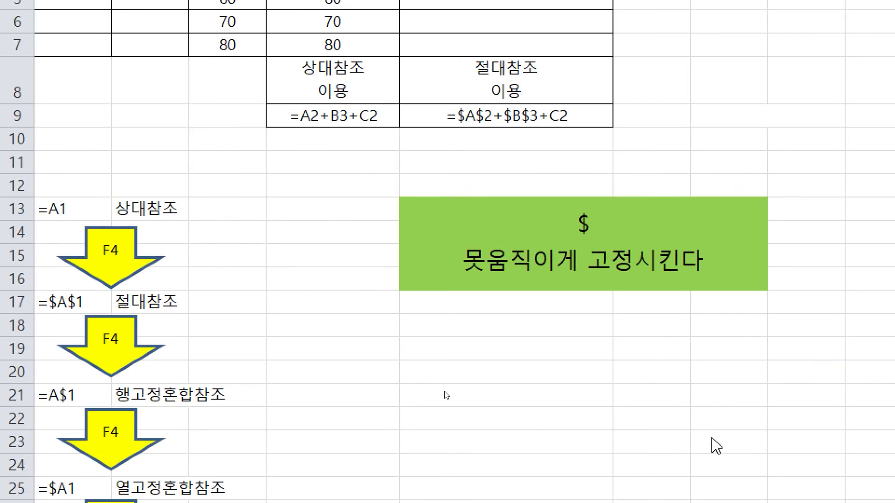
key(ctrl)
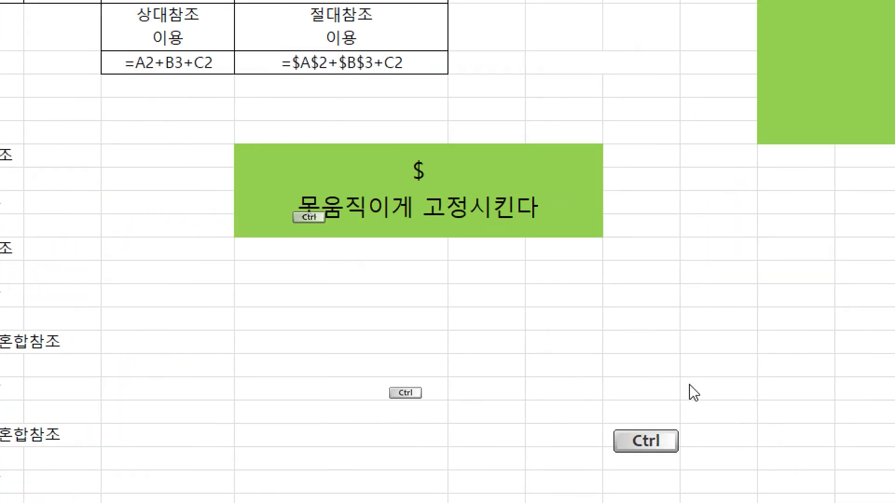
mouse_move(282, 138)
mouse_down()
mouse_move(490, 239)
mouse_move(602, 230)
mouse_up()
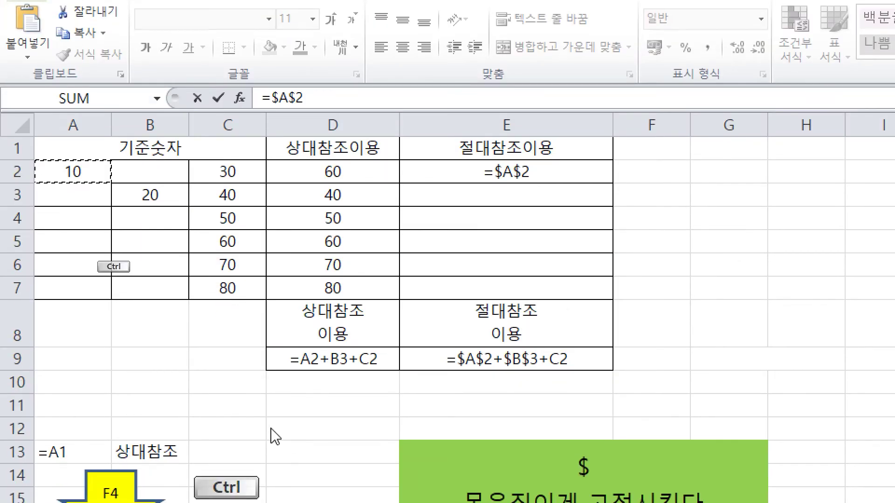
- Handwrite the absolute reference $A $2 in large red characters across columns D and E
mouse_move(326, 224)
mouse_down()
mouse_move(300, 273)
mouse_move(271, 280)
mouse_up()
drag(298, 196, 297, 320)
mouse_move(340, 285)
mouse_down()
mouse_move(385, 215)
mouse_move(387, 279)
mouse_up()
drag(349, 254, 400, 254)
drag(485, 219, 434, 258)
drag(475, 184, 456, 285)
drag(512, 228, 557, 258)
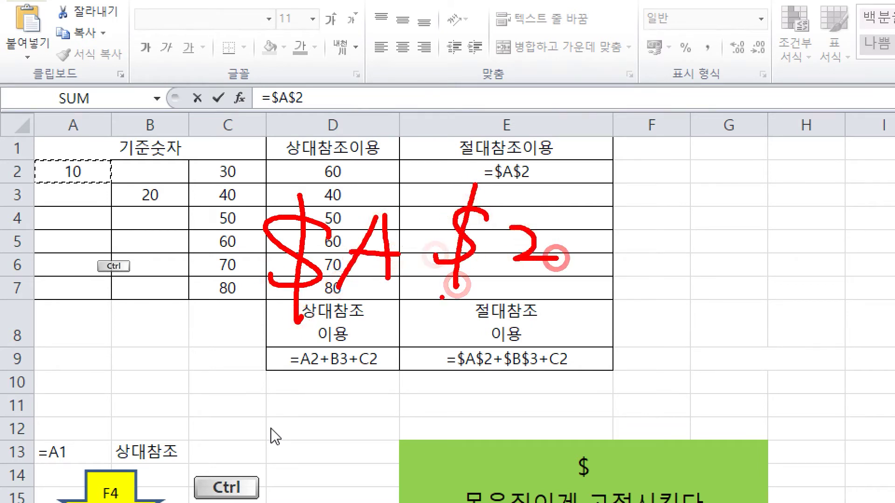
drag(334, 295, 408, 287)
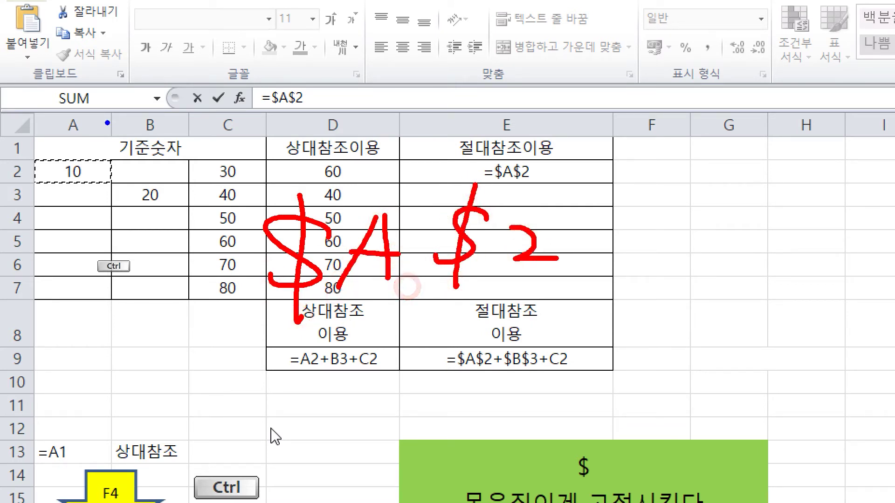
- Draw blue check marks above column headers A, B and C, and handwrite 열 beside them
mouse_move(74, 105)
mouse_down()
mouse_move(109, 91)
mouse_move(165, 103)
mouse_up()
drag(208, 96, 261, 97)
mouse_move(326, 87)
mouse_down()
mouse_move(355, 80)
mouse_move(384, 126)
mouse_up()
- Draw a blue arrow from the handwritten A to its dollar sign, and handwrite A열 고정 below it
mouse_move(376, 295)
mouse_down()
mouse_move(385, 354)
mouse_move(282, 333)
mouse_move(272, 346)
mouse_move(315, 345)
mouse_up()
click(319, 387)
drag(319, 386, 289, 430)
mouse_move(318, 386)
mouse_down()
mouse_move(319, 429)
mouse_move(331, 401)
mouse_up()
drag(348, 394, 373, 396)
mouse_move(370, 390)
mouse_down()
mouse_move(370, 411)
mouse_move(389, 420)
mouse_up()
mouse_move(425, 388)
mouse_down()
mouse_move(426, 417)
mouse_move(497, 408)
mouse_up()
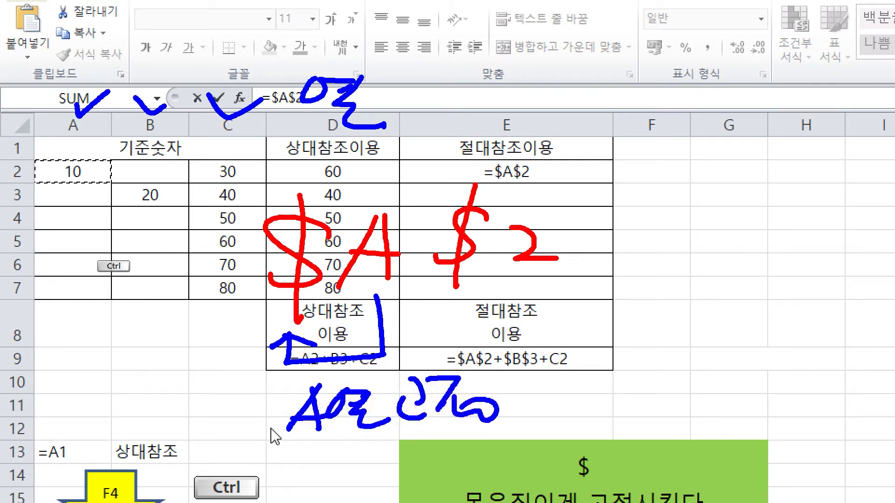
- Draw blue check marks beside row headers 1 to 4, and handwrite 행 below them
mouse_move(15, 140)
mouse_down()
mouse_move(43, 139)
mouse_move(36, 164)
mouse_up()
mouse_move(16, 189)
mouse_down()
mouse_move(40, 188)
mouse_move(42, 209)
mouse_up()
drag(42, 241, 59, 243)
mouse_move(35, 257)
mouse_down()
mouse_move(70, 255)
mouse_move(49, 269)
mouse_up()
mouse_move(79, 256)
mouse_down()
mouse_move(80, 279)
mouse_move(104, 294)
mouse_up()
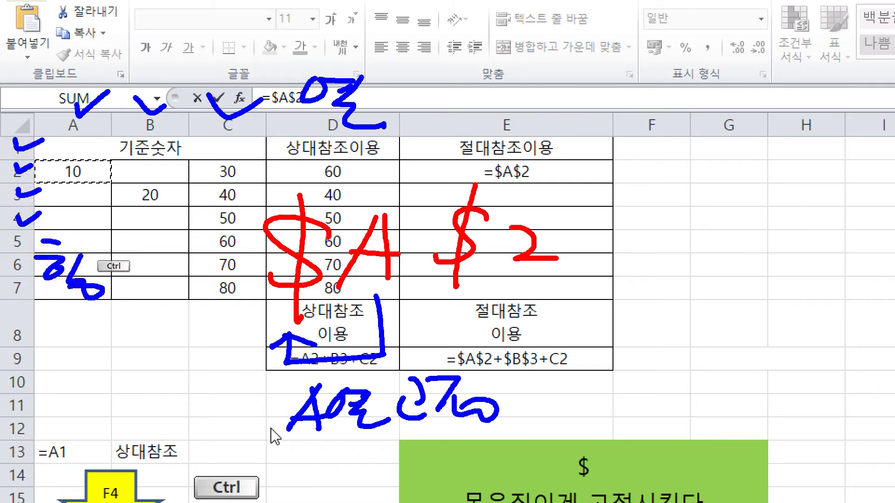
- Draw a blue arrow from the handwritten 2 to its dollar sign, and handwrite 2행 고정 beside it
mouse_move(540, 276)
mouse_down()
mouse_move(466, 331)
mouse_move(459, 292)
mouse_up()
drag(445, 310, 480, 298)
drag(559, 313, 606, 347)
drag(620, 305, 688, 368)
mouse_move(720, 326)
mouse_down()
mouse_move(727, 350)
mouse_move(781, 328)
mouse_up()
drag(765, 340, 779, 376)
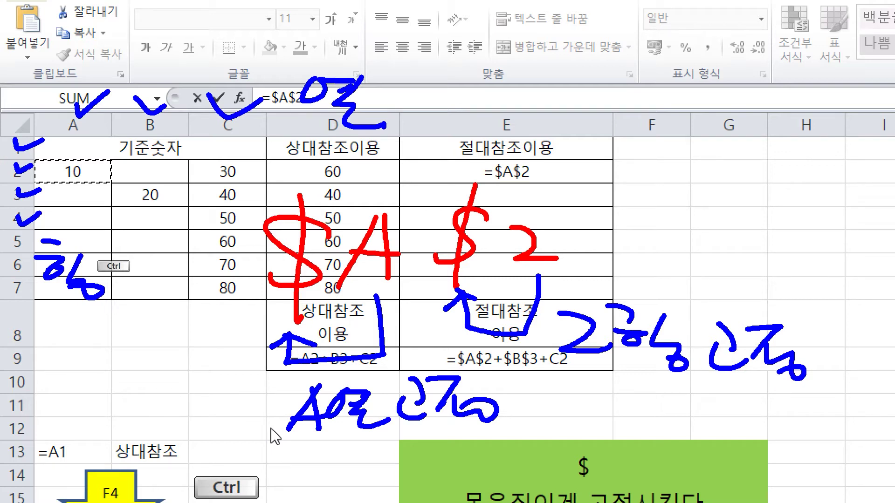
- Box and shade cell A2 in red, draw a red arrow toward the E2 formula, and clear the annotations
drag(32, 158, 122, 185)
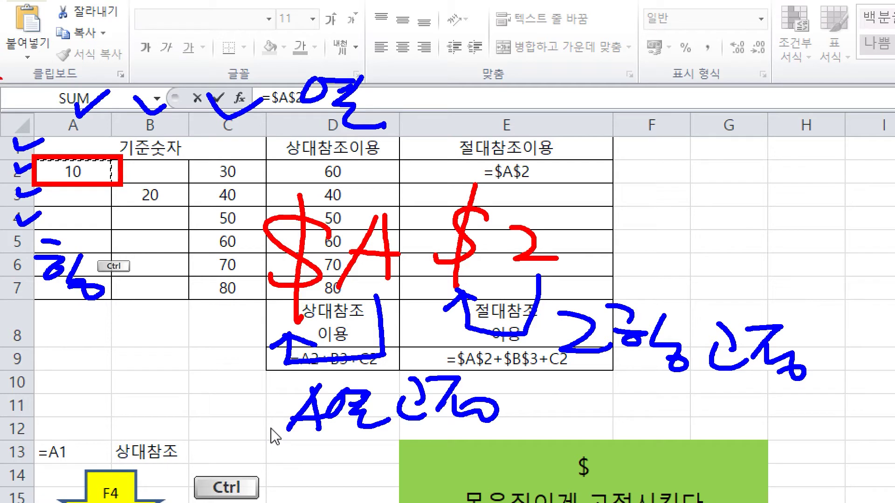
mouse_move(59, 164)
mouse_down()
mouse_move(46, 180)
mouse_move(88, 181)
mouse_up()
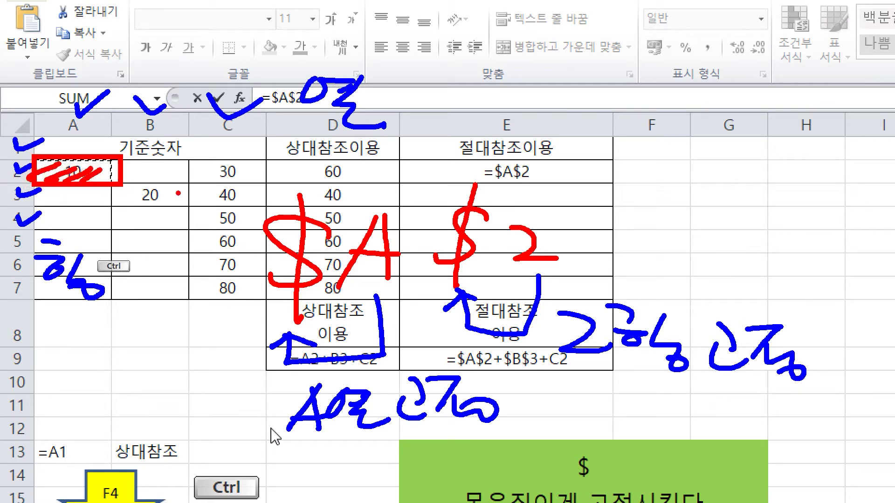
mouse_move(186, 240)
mouse_down()
mouse_move(145, 272)
mouse_move(161, 272)
mouse_up()
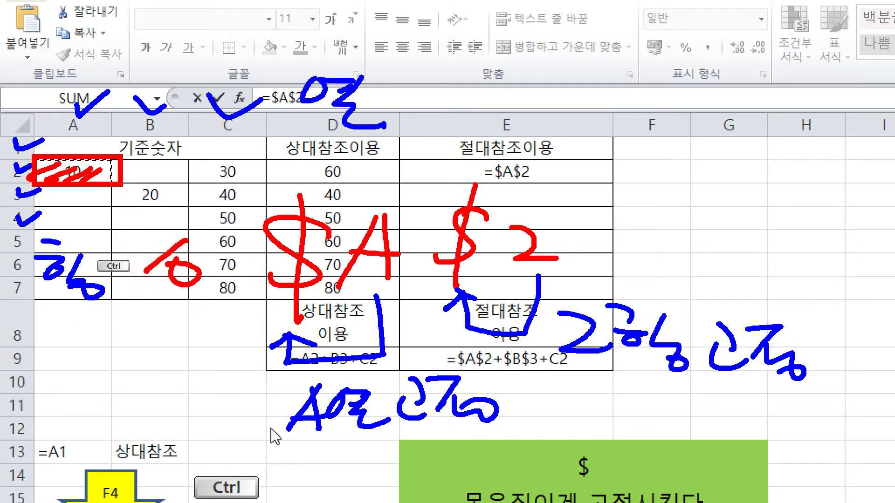
mouse_move(353, 205)
mouse_down()
mouse_move(475, 176)
mouse_move(450, 189)
mouse_up()
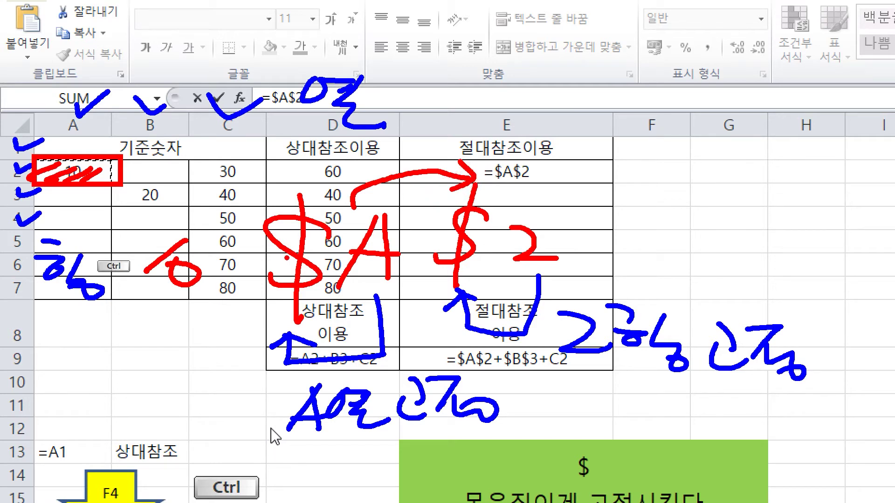
key(Escape)
- Continue the E2 formula by adding B3 as an absolute reference, giving =$A$2+$B$3
click(586, 176)
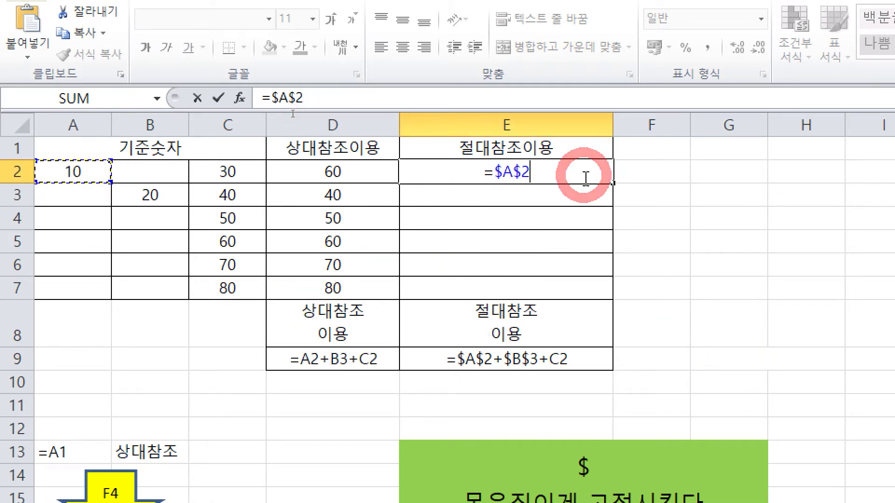
text(+)
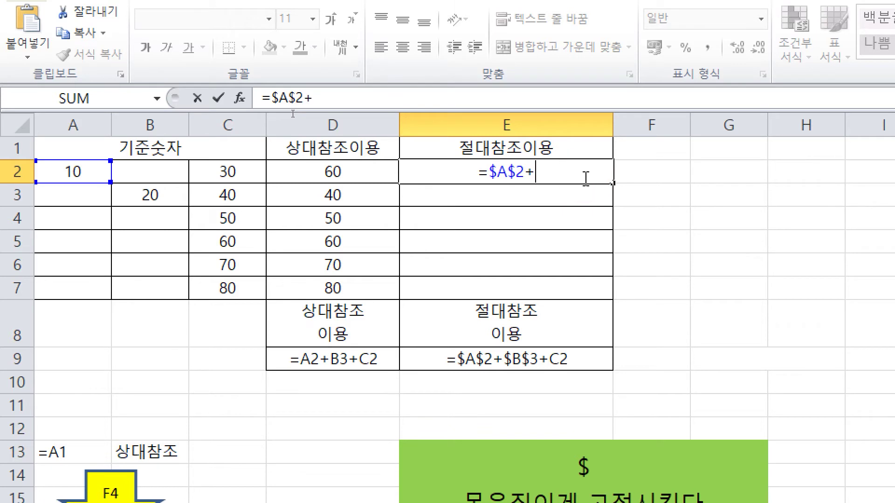
click(147, 192)
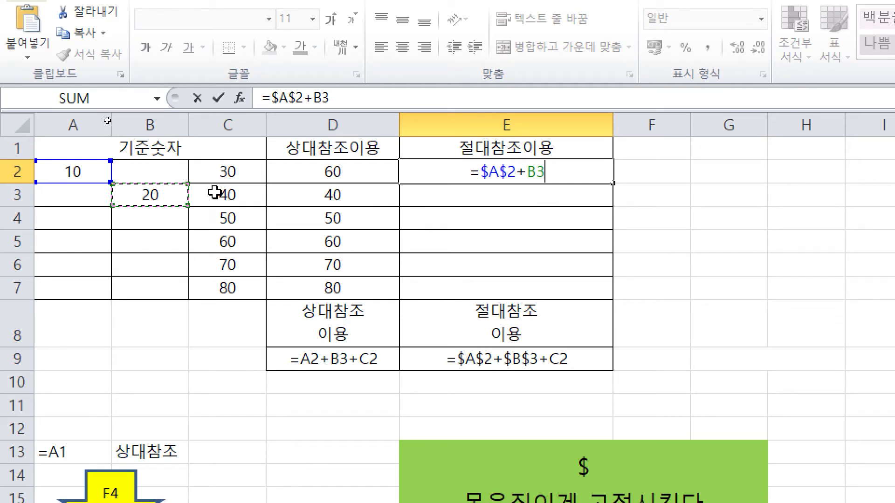
key(F4)
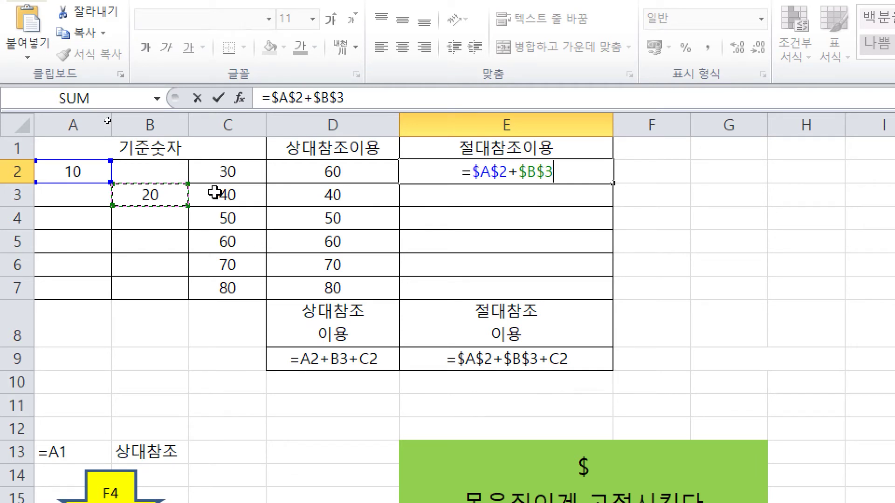
- Underline above the E2 formula in red, handwrite two dollar signs with blanks below it, and draw an arrow back to the formula
key(ctrl)
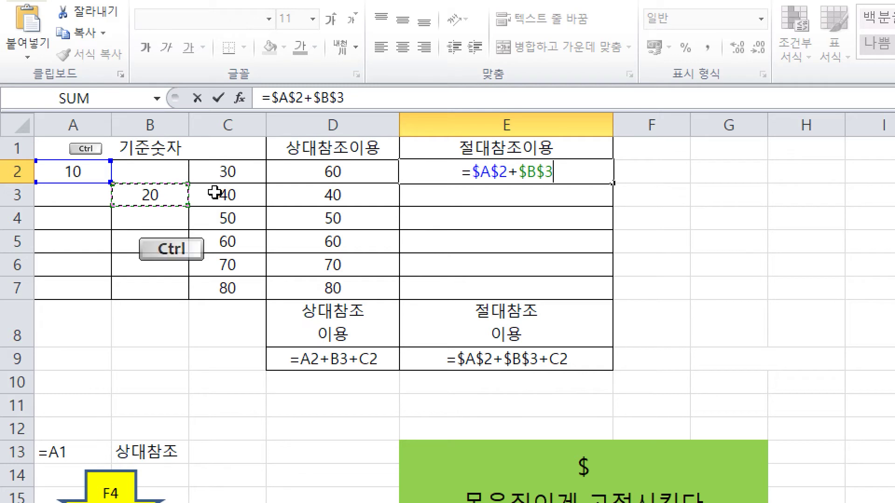
drag(442, 161, 544, 160)
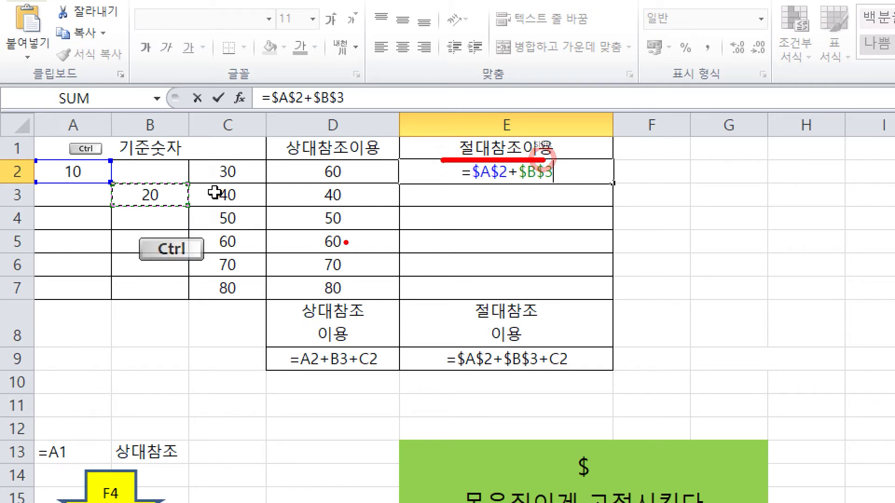
mouse_move(582, 232)
mouse_down()
mouse_move(535, 235)
mouse_move(535, 262)
mouse_up()
mouse_move(557, 207)
mouse_down()
mouse_move(544, 281)
mouse_move(619, 267)
mouse_up()
click(701, 228)
drag(700, 228, 645, 266)
mouse_move(675, 202)
mouse_down()
mouse_move(662, 278)
mouse_move(797, 267)
mouse_up()
mouse_move(629, 204)
mouse_down()
mouse_move(513, 125)
mouse_move(500, 143)
mouse_move(536, 144)
mouse_up()
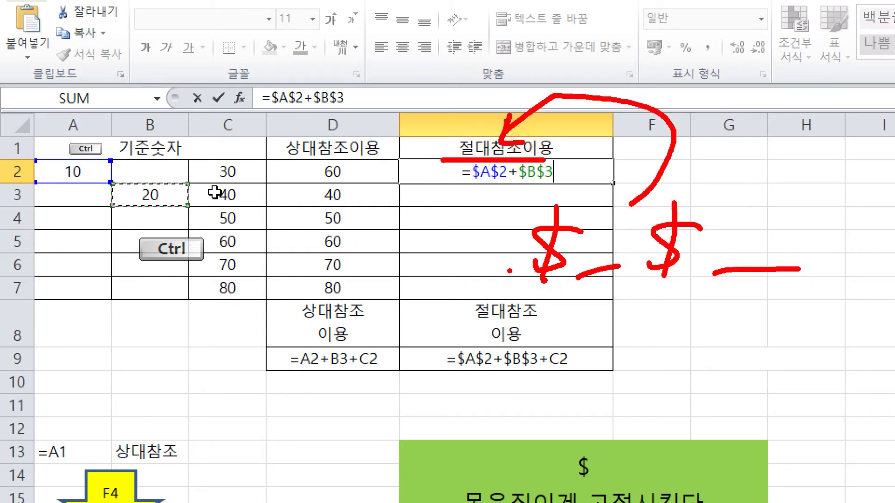
- Handwrite A2 in red before the dollar signs, and clear the annotations
mouse_move(422, 213)
mouse_down()
mouse_move(393, 270)
mouse_move(426, 275)
mouse_up()
mouse_move(395, 257)
mouse_down()
mouse_move(436, 240)
mouse_move(487, 269)
mouse_up()
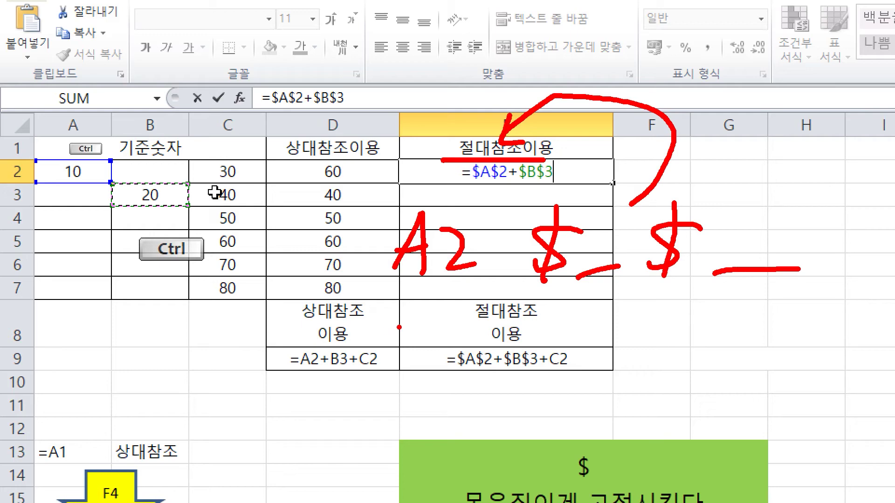
key(Escape)
- Add C2 as a relative reference to the E2 formula, giving =$A$2+$B$3+C2
click(569, 169)
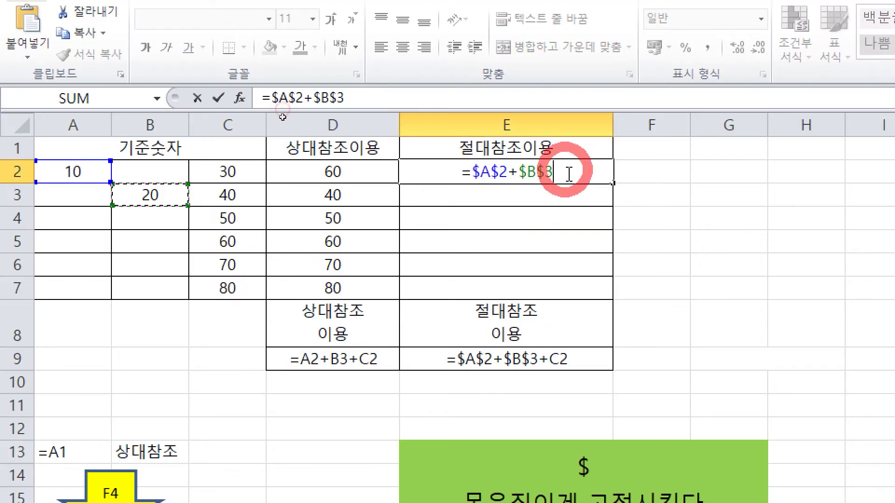
text(+)
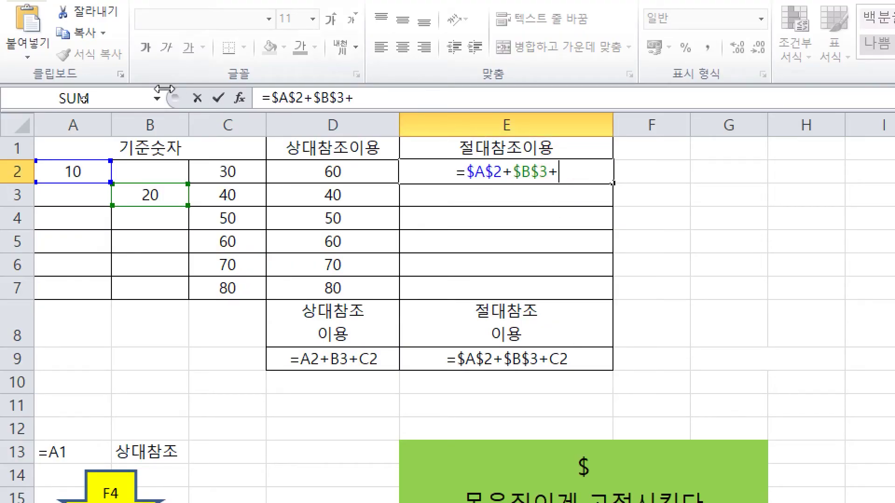
click(244, 175)
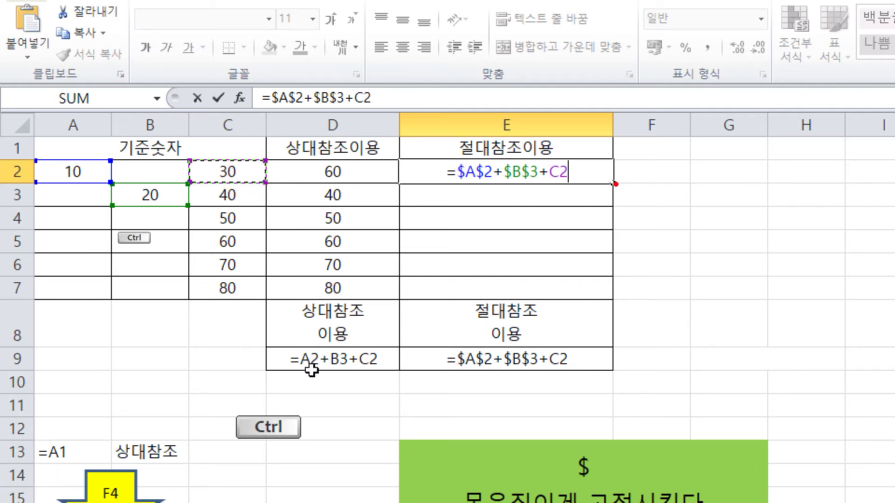
- Draw a red downward arrow beside E2 to E7, and curved arrows stepping down column C from C2
drag(616, 182, 615, 299)
mouse_move(597, 293)
mouse_down()
mouse_move(613, 315)
mouse_move(661, 293)
mouse_up()
mouse_move(271, 178)
mouse_down()
mouse_move(286, 189)
mouse_move(264, 205)
mouse_move(281, 209)
mouse_move(266, 233)
mouse_move(279, 244)
mouse_move(316, 241)
mouse_move(297, 252)
mouse_up()
click(294, 203)
mouse_move(301, 237)
mouse_down()
mouse_move(280, 255)
mouse_move(309, 275)
mouse_up()
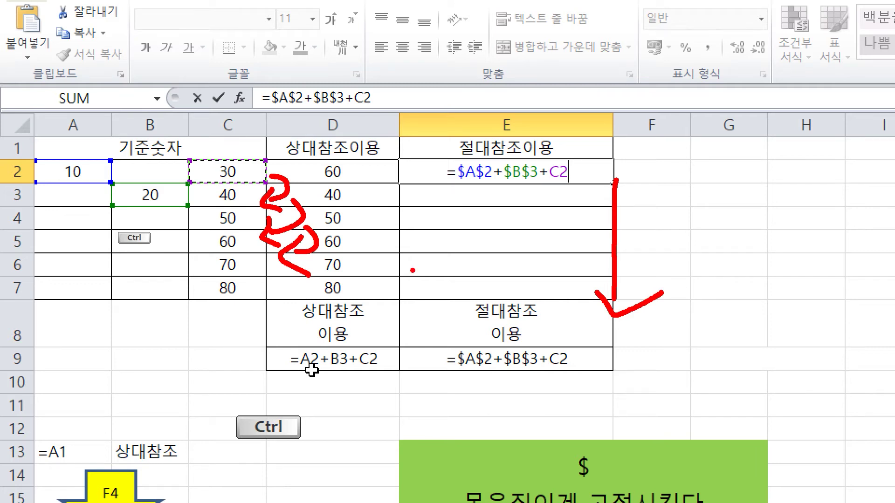
- Confirm the E2 formula, and compare the formulas in D2 and E2
click(580, 170)
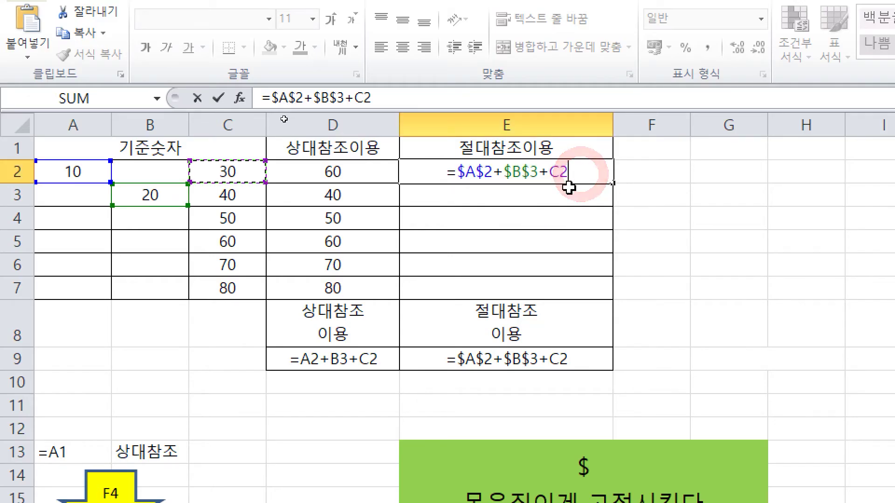
key(Return)
click(343, 174)
click(522, 182)
click(370, 175)
click(460, 169)
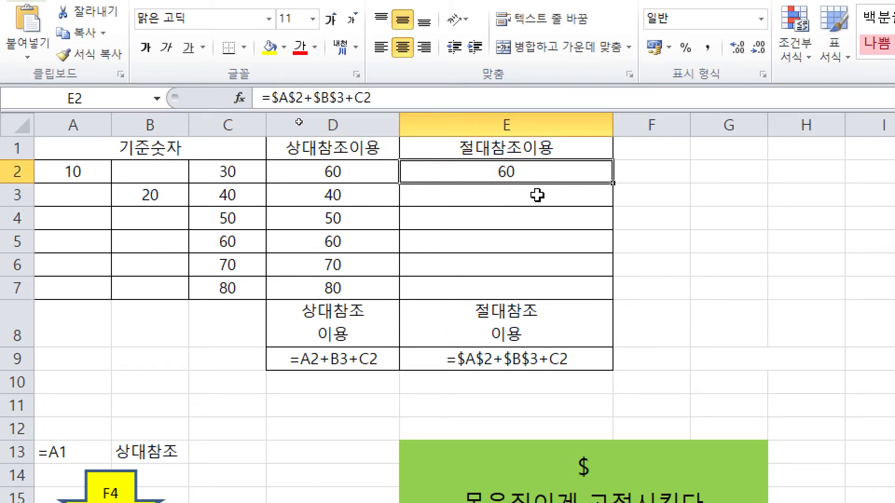
- Fill the E2 formula down through E7, and check the copied formulas in E3 to E7
drag(613, 183, 612, 300)
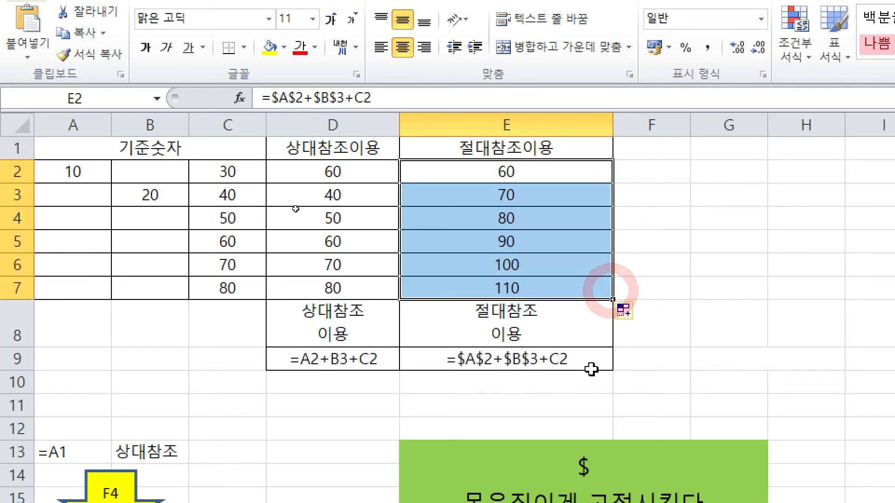
click(538, 195)
click(533, 224)
click(535, 242)
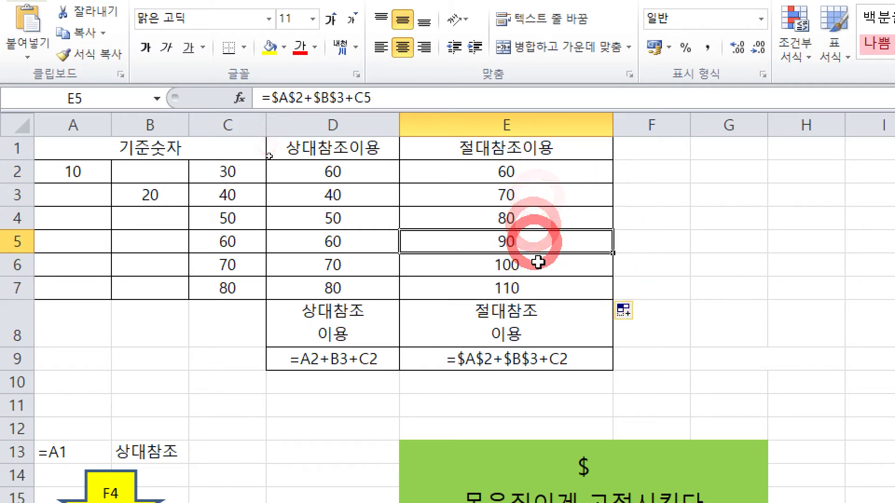
click(536, 265)
click(538, 288)
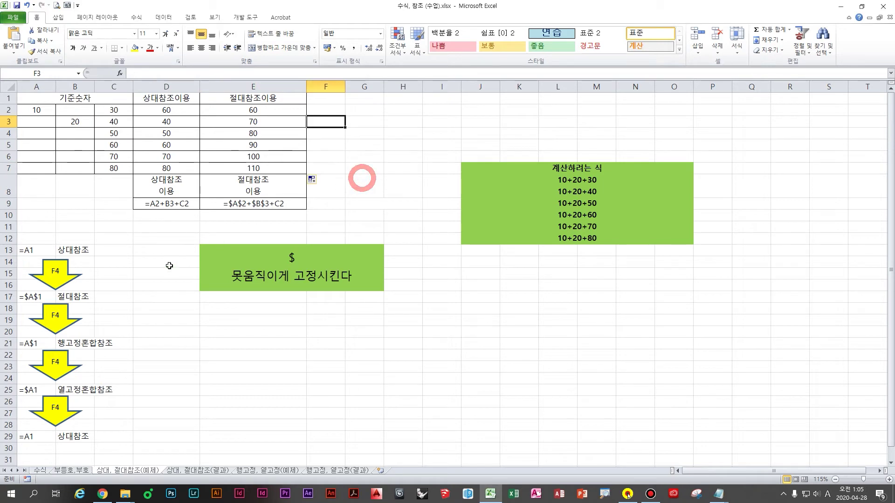
- Examine the absolute, row-fixed mixed and column-fixed mixed reference labels in the F4 sequence in column B
click(102, 307)
click(88, 347)
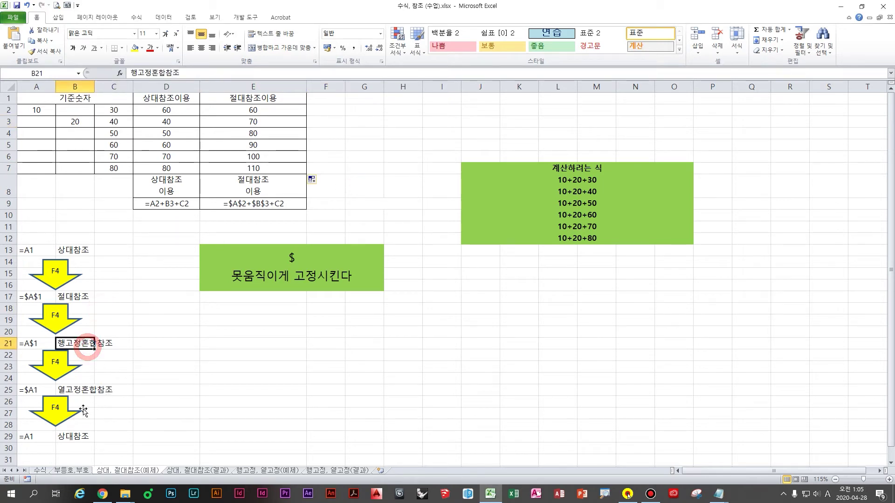
click(87, 392)
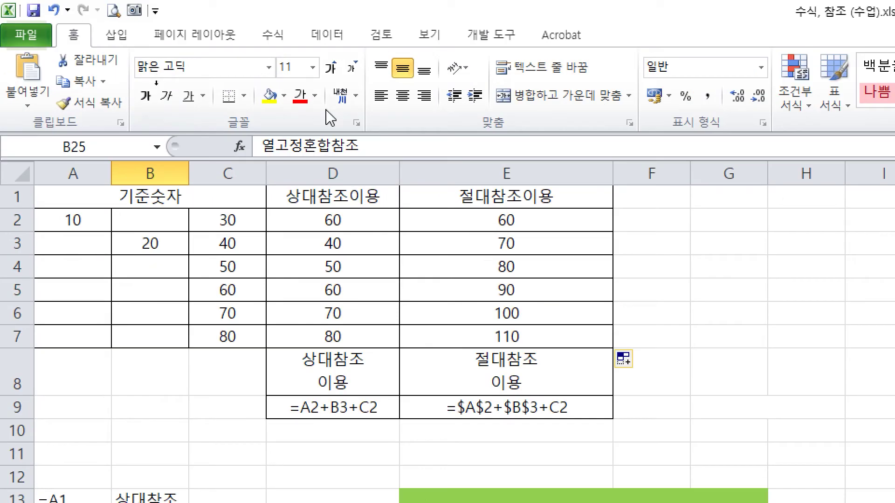
- Narrow columns A through E of the reference table
click(151, 126)
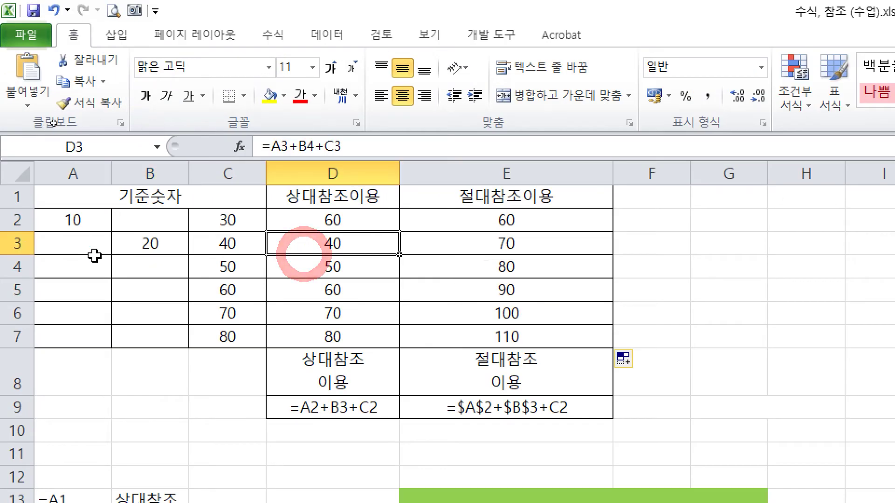
drag(112, 174, 64, 180)
drag(142, 175, 94, 180)
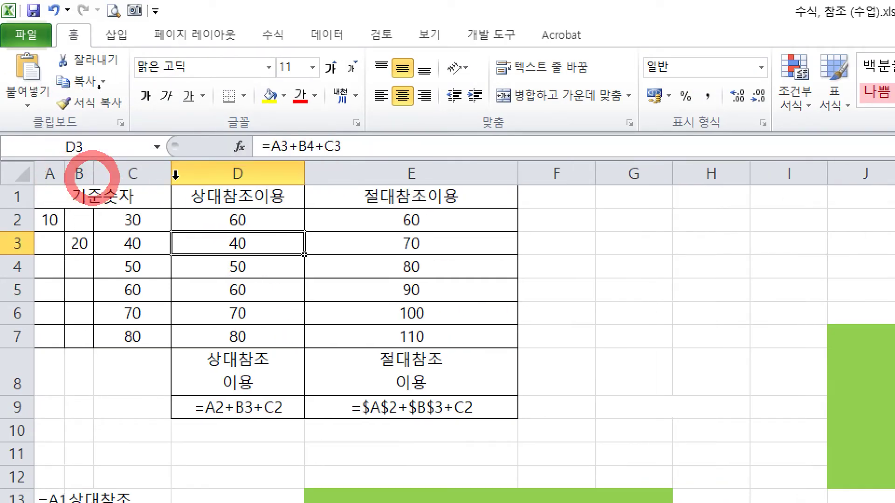
drag(171, 180, 132, 179)
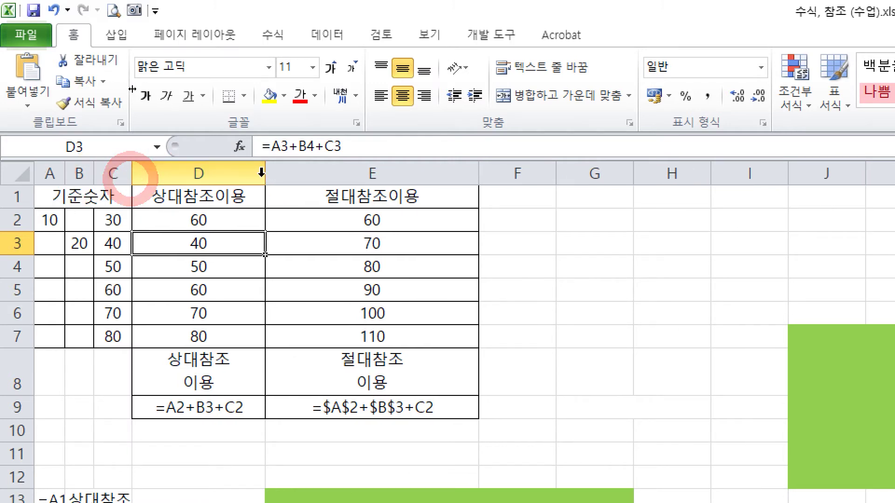
drag(265, 173, 189, 174)
drag(404, 179, 258, 177)
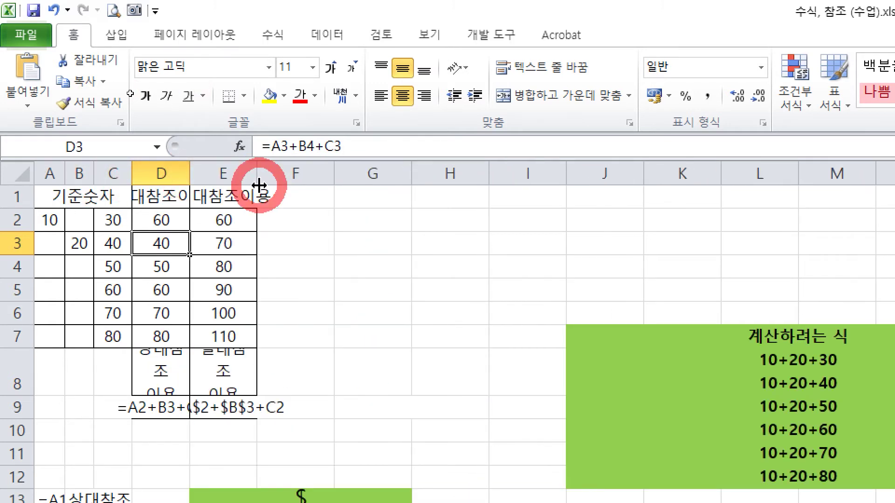
click(290, 201)
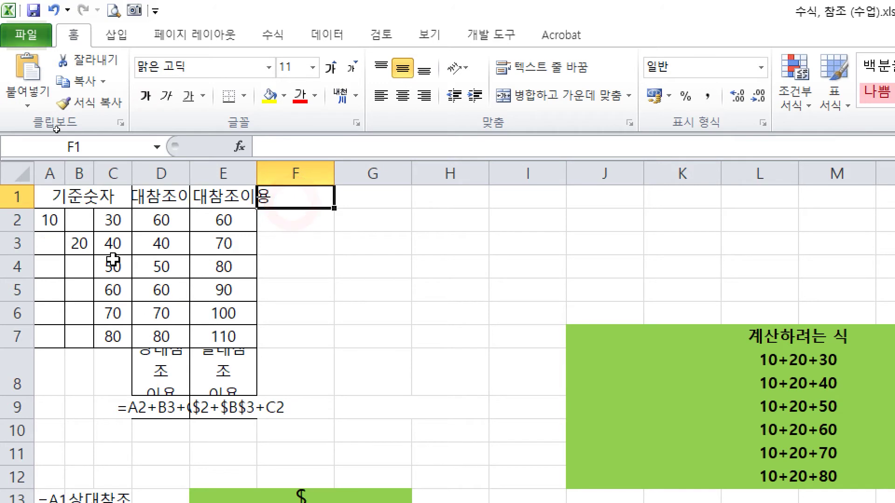
- Enter 2 in A3 and 8 in A4
click(45, 242)
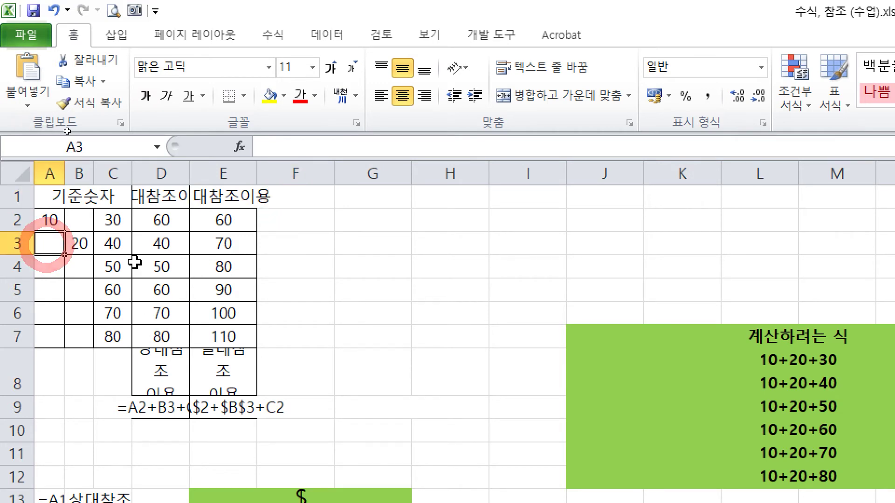
text(2)
key(Return)
text(8)
key(Tab)
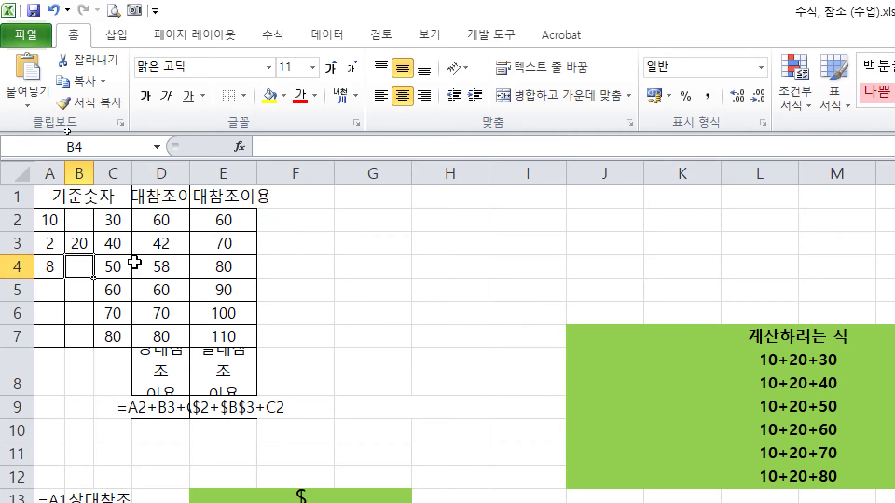
- Enter 9 in B2 and 6 in B4
key(Up)
key(Up)
text(9)
key(Return)
key(Return)
text(6)
key(Return)
- Fill rows 5 and 6 of the base numbers with 7 in A5, 1 in B5, 8 in A6 and 5 in B6
text(7)
key(Tab)
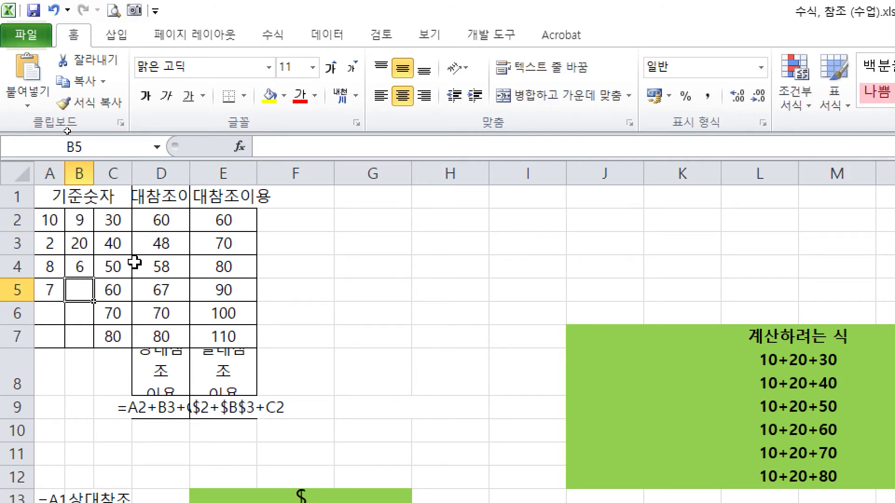
text(12)
key(Return)
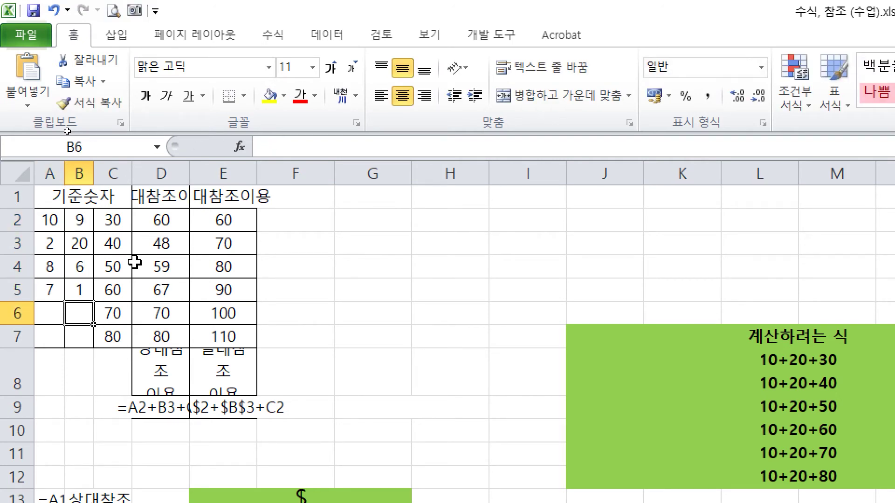
text(5)
key(Left)
text(8)
key(Return)
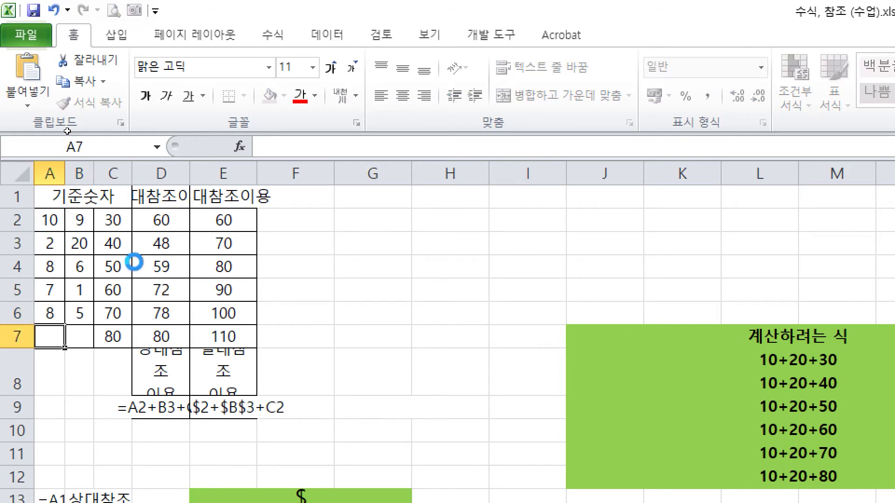
- Complete row 7 of the base numbers with 3 in A7 and 5 in B7
text(3)
key(Tab)
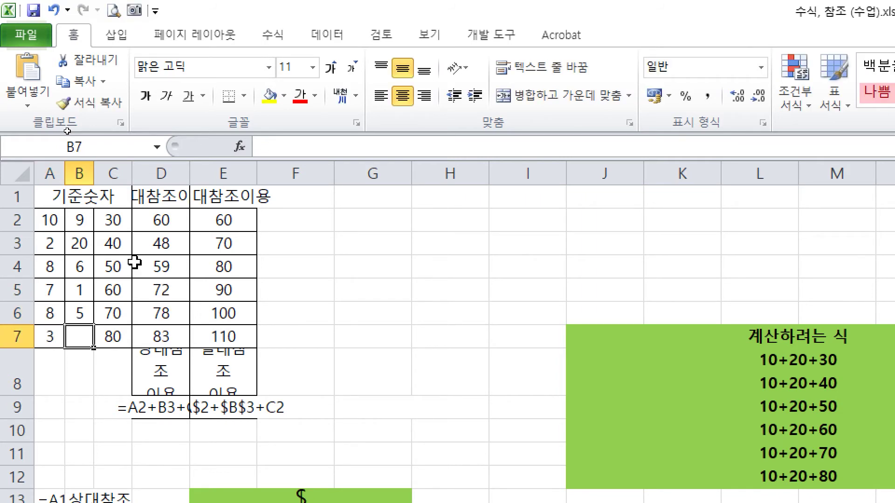
text(5)
key(Tab)
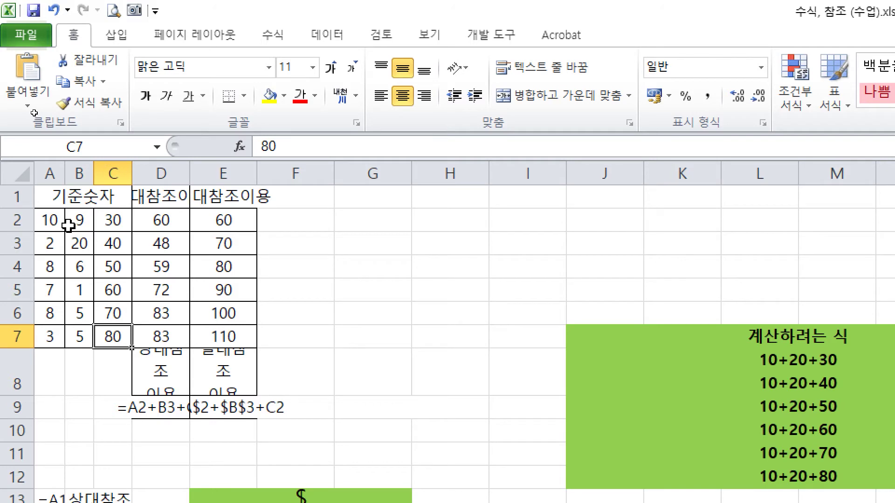
- Enter the column heading 혼합참조이용 in F1
click(310, 204)
text(d)
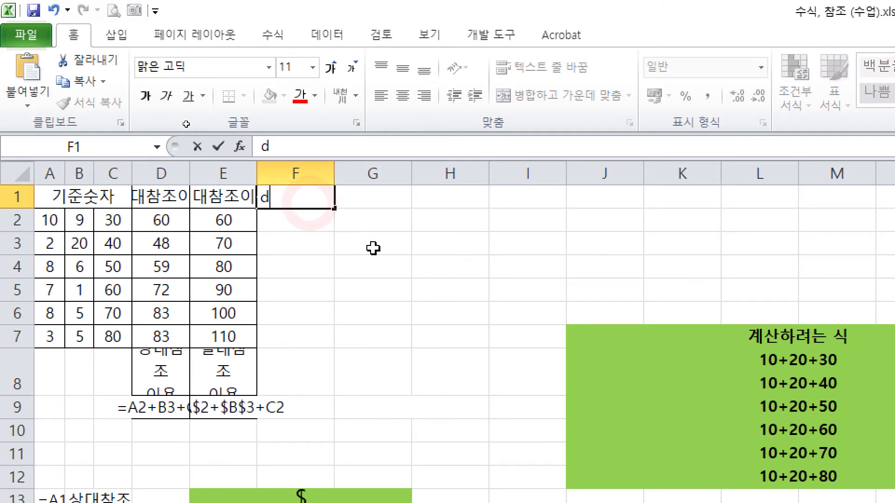
key(BackSpace)
key(Hangul)
text(ㅎ)
text(합참ㅈ)
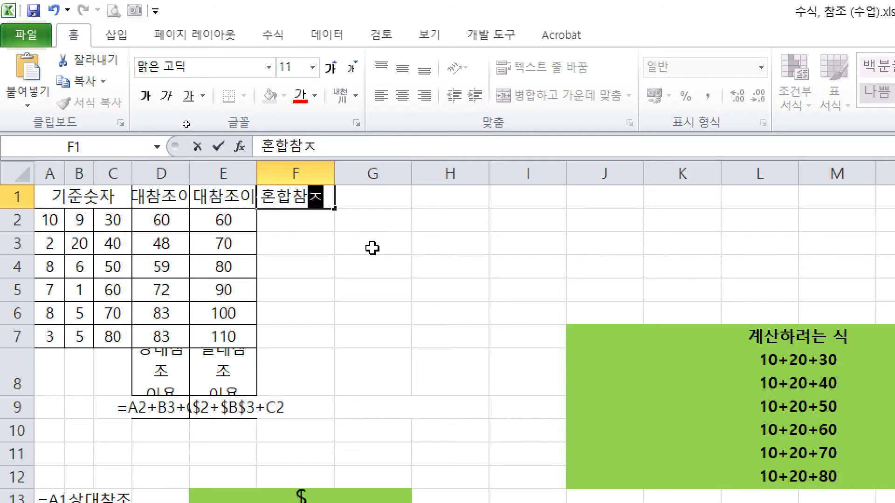
text(이용)
key(Return)
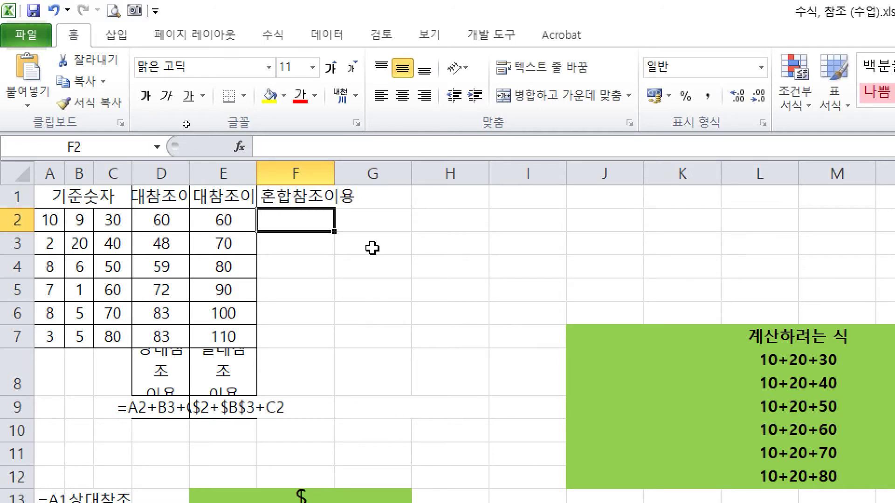
- Begin a formula in F2 with the row-locked mixed reference =A$2
click(292, 219)
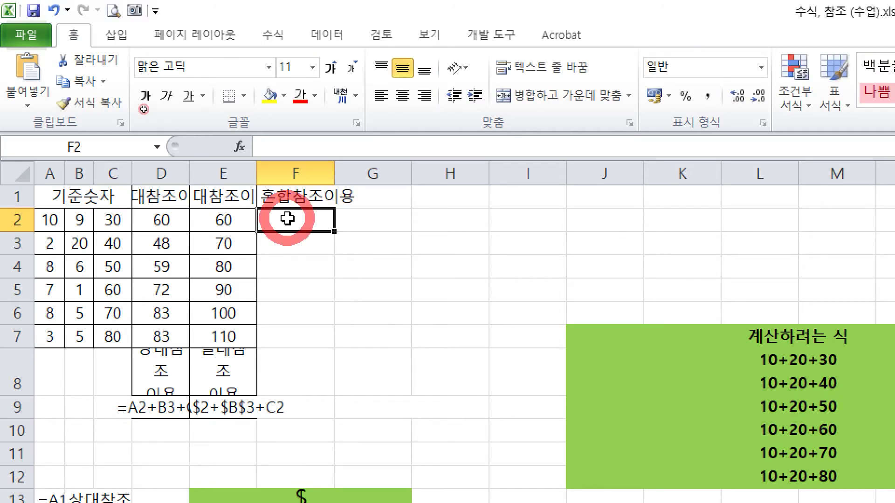
text(=)
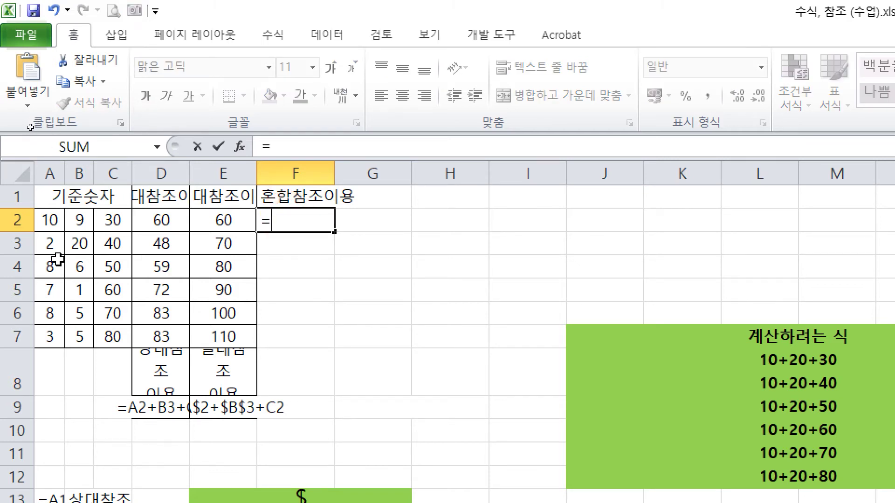
click(50, 223)
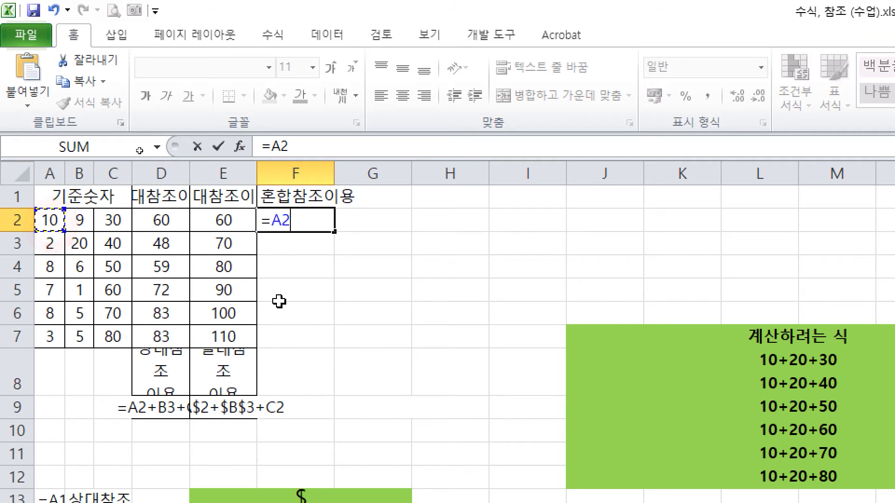
key(F4)
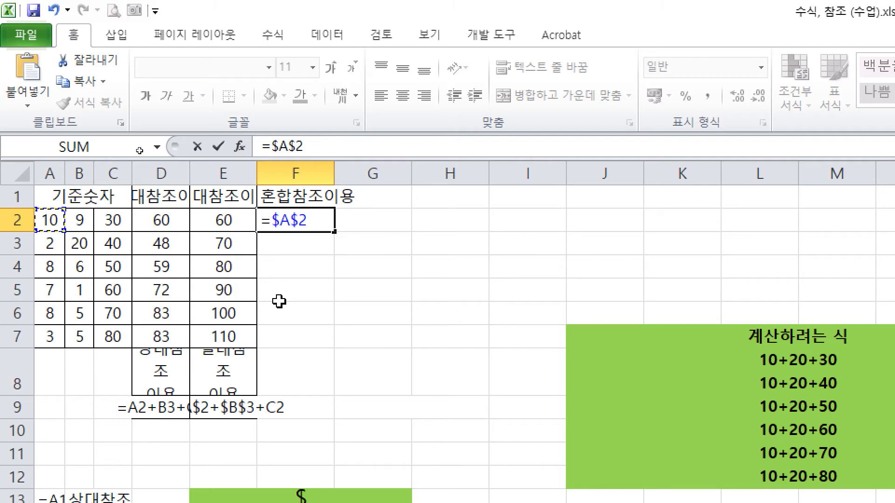
key(F4)
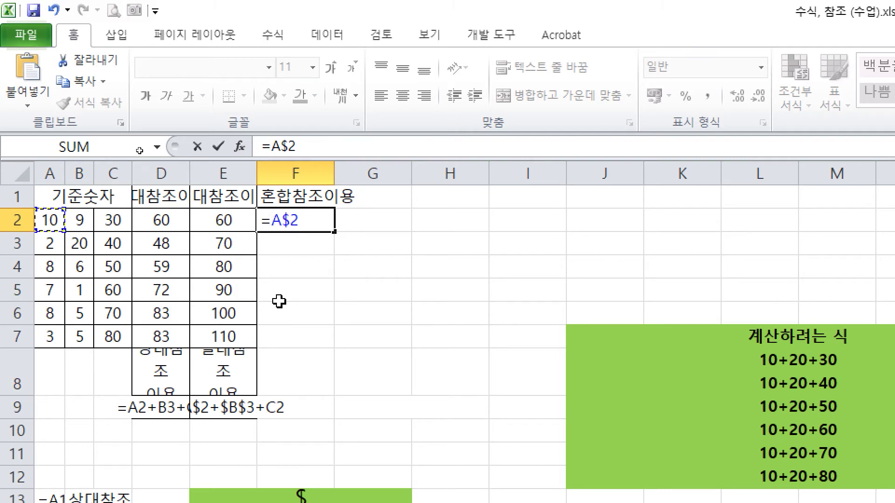
key(ctrl+2)
drag(483, 133, 420, 230)
drag(464, 145, 482, 238)
drag(449, 199, 478, 208)
mouse_move(592, 149)
mouse_down()
mouse_move(573, 210)
mouse_move(522, 226)
mouse_up()
drag(579, 100, 524, 255)
mouse_move(617, 164)
mouse_down()
mouse_move(686, 206)
mouse_move(552, 303)
mouse_move(530, 266)
mouse_move(581, 260)
mouse_up()
drag(452, 348, 448, 385)
mouse_move(500, 357)
mouse_down()
mouse_move(525, 366)
mouse_move(591, 360)
mouse_move(611, 384)
mouse_move(678, 393)
mouse_move(644, 410)
mouse_up()
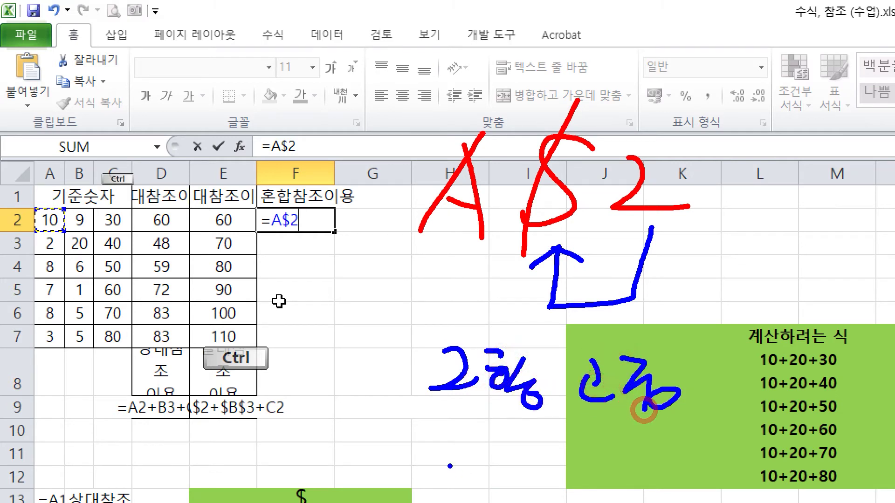
mouse_move(454, 228)
mouse_down()
mouse_move(451, 264)
mouse_move(396, 186)
mouse_move(371, 215)
mouse_move(426, 210)
mouse_up()
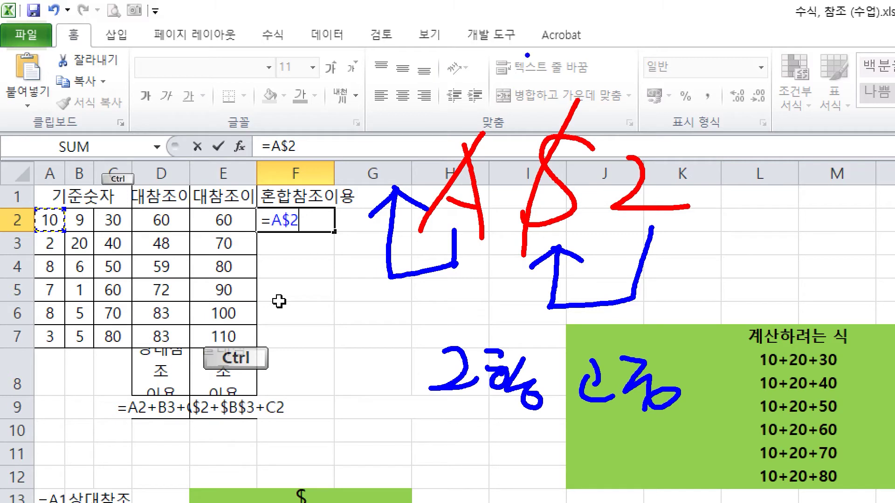
mouse_move(569, 28)
mouse_down()
mouse_move(563, 65)
mouse_move(571, 50)
mouse_move(576, 70)
mouse_up()
drag(464, 109, 543, 66)
drag(533, 53, 542, 78)
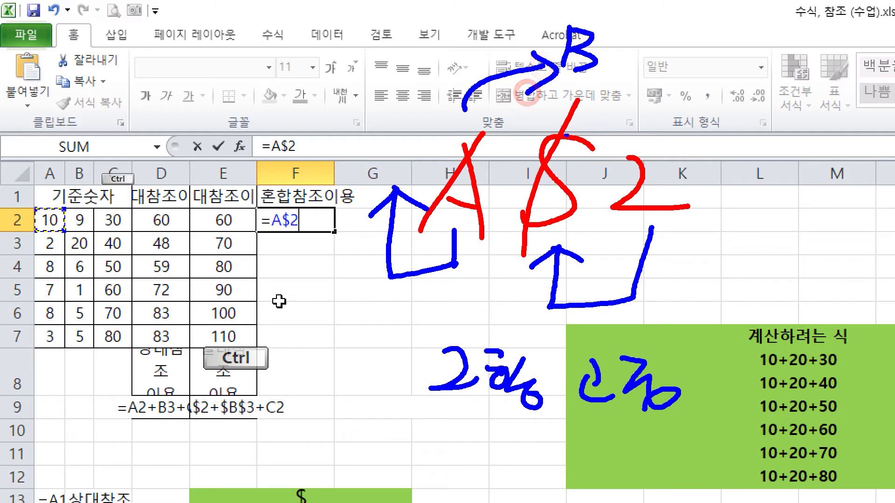
drag(480, 156, 606, 91)
drag(604, 82, 617, 104)
drag(670, 71, 681, 95)
drag(634, 134, 696, 128)
drag(689, 111, 682, 142)
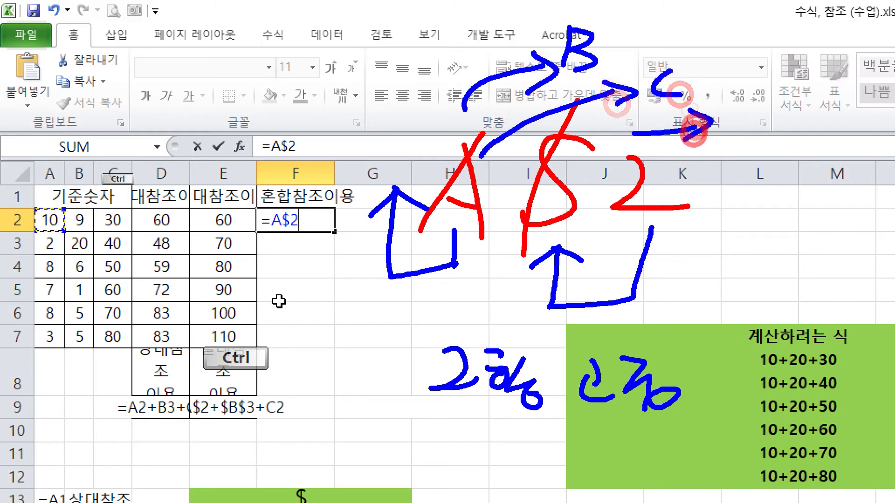
drag(737, 107, 722, 141)
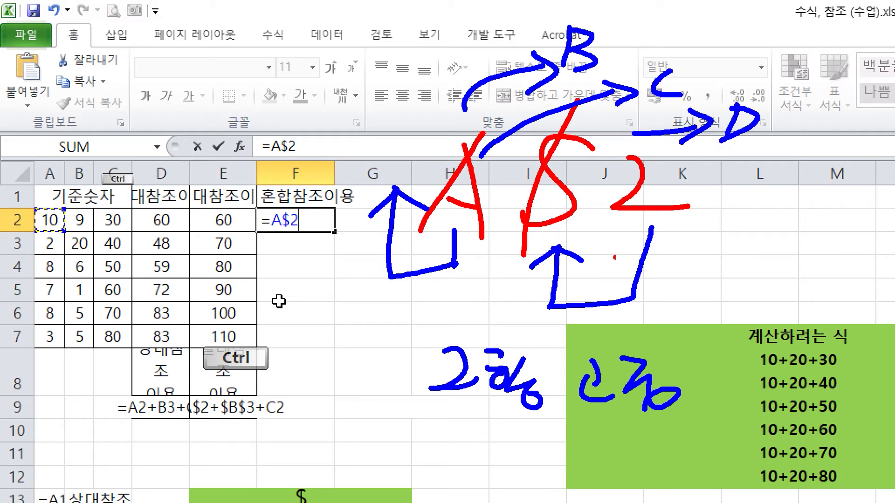
mouse_move(731, 201)
mouse_down()
mouse_move(747, 230)
mouse_move(785, 229)
mouse_up()
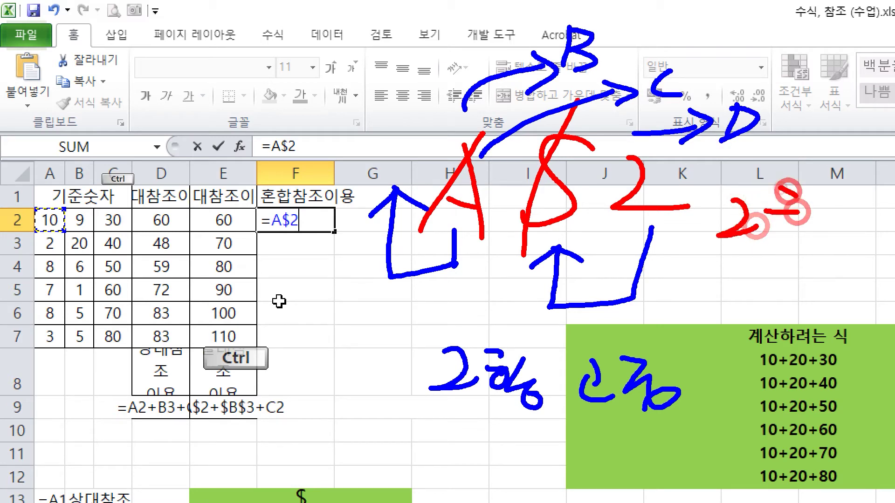
drag(776, 190, 787, 229)
drag(814, 198, 825, 239)
mouse_move(713, 290)
mouse_down()
mouse_move(747, 305)
mouse_move(793, 293)
mouse_up()
drag(775, 280, 765, 308)
drag(810, 274, 811, 317)
drag(705, 353, 733, 371)
mouse_move(741, 356)
mouse_down()
mouse_move(770, 360)
mouse_move(766, 368)
mouse_up()
mouse_move(803, 348)
mouse_down()
mouse_move(818, 369)
mouse_move(835, 369)
mouse_up()
drag(830, 351, 797, 392)
drag(868, 198, 837, 239)
mouse_move(845, 205)
mouse_down()
mouse_move(871, 243)
mouse_move(824, 308)
mouse_up()
mouse_move(834, 276)
mouse_down()
mouse_move(861, 318)
mouse_move(840, 375)
mouse_up()
drag(830, 345, 883, 392)
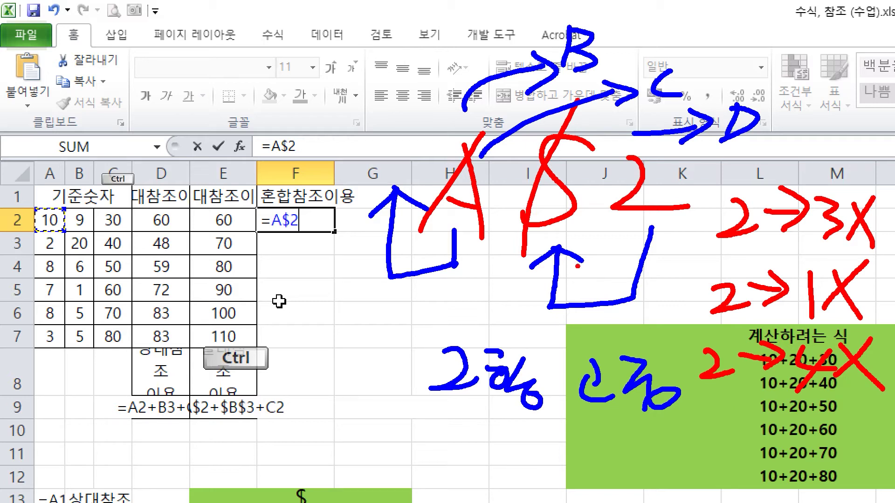
key(Escape)
- Extend the F2 formula by adding the column-locked mixed reference $B5, making it =A$2+$B5
click(328, 222)
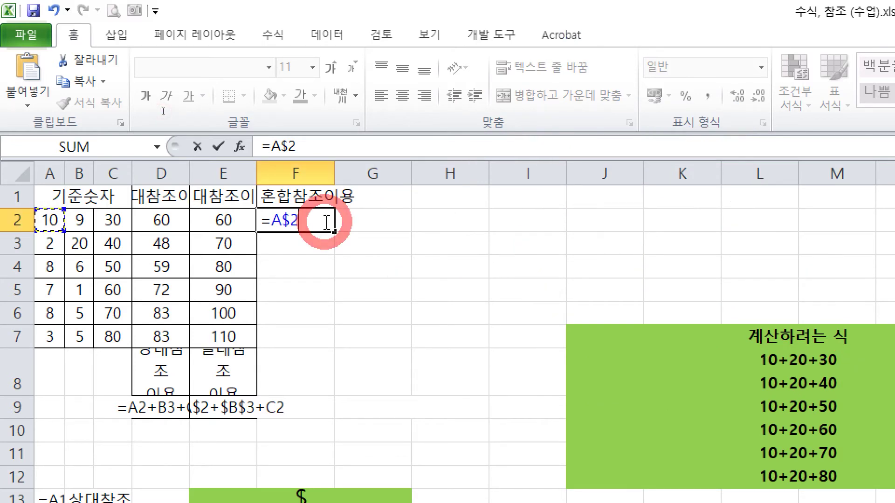
text(+)
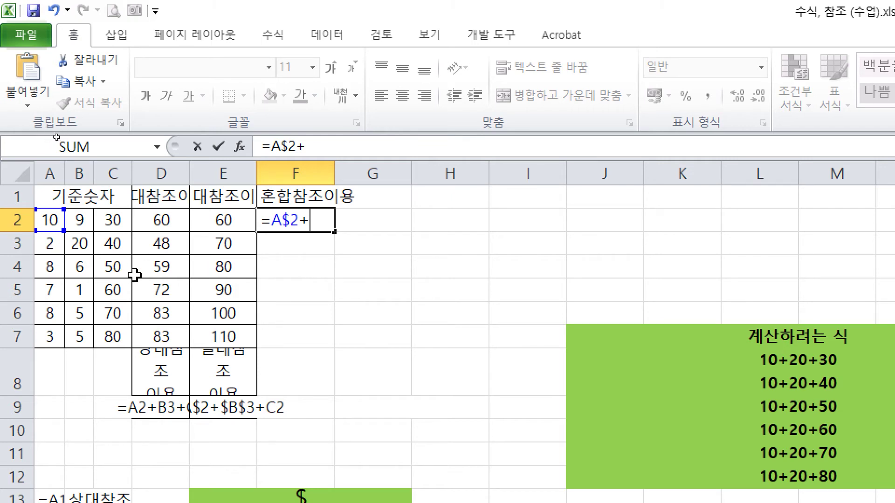
click(81, 289)
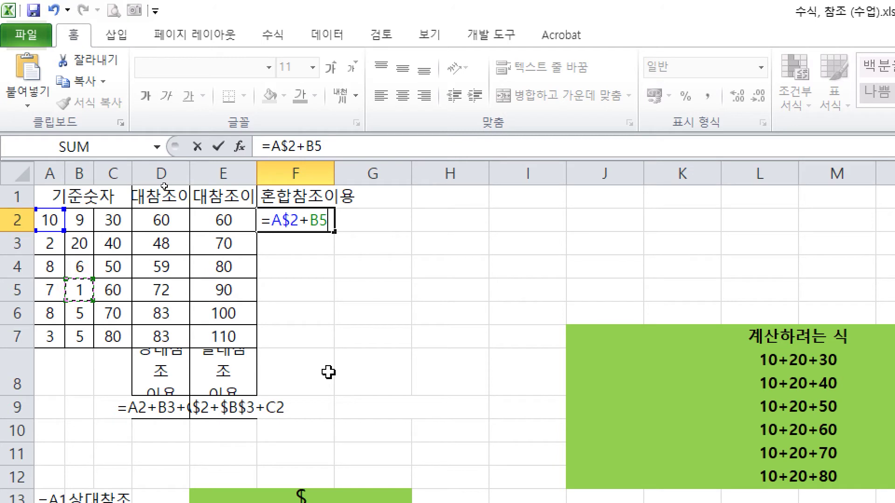
key(F4)
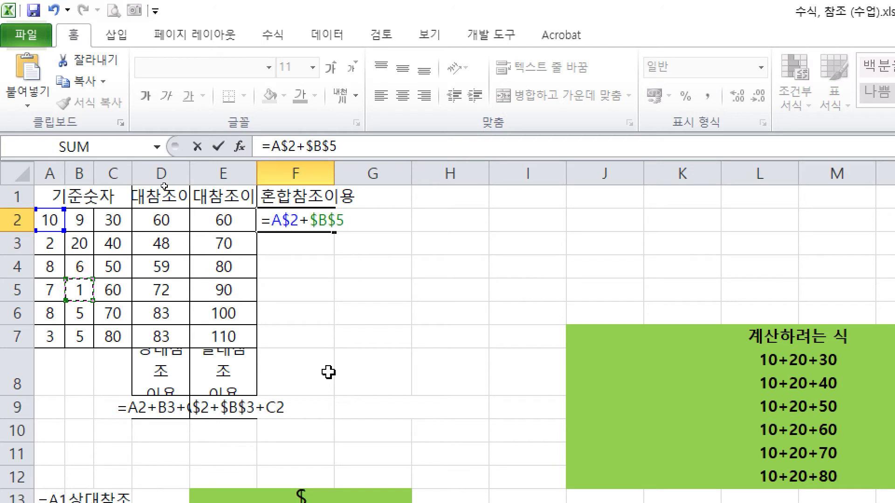
key(F4)
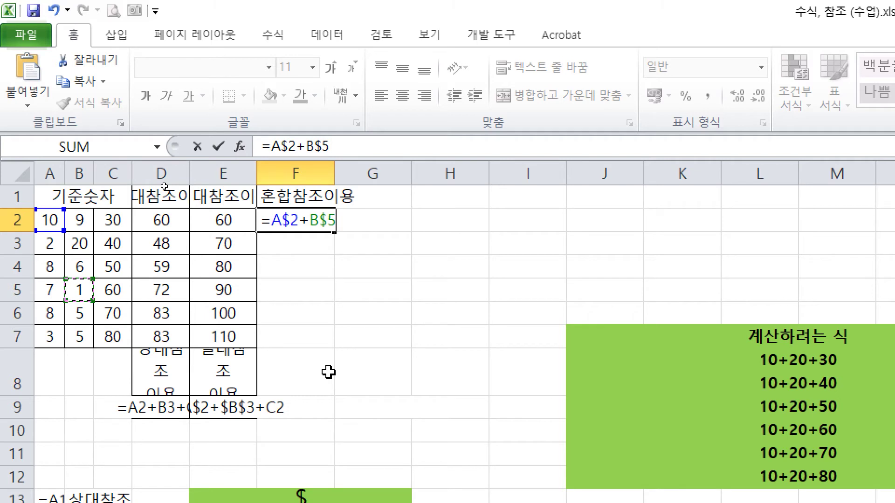
key(F4)
key(ctrl)
mouse_move(490, 179)
mouse_down()
mouse_move(516, 240)
mouse_move(464, 248)
mouse_up()
drag(478, 147, 459, 293)
mouse_move(577, 179)
mouse_down()
mouse_move(556, 246)
mouse_move(571, 241)
mouse_up()
drag(642, 198, 618, 237)
drag(626, 204, 683, 203)
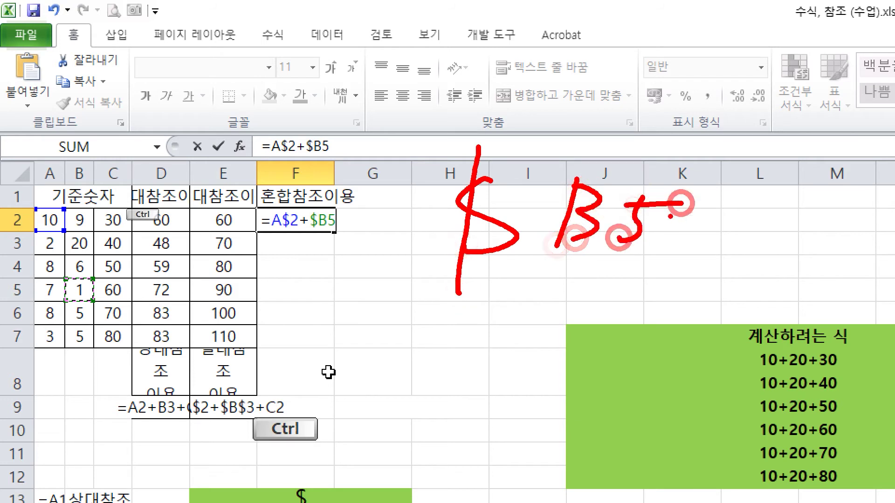
key(b)
mouse_move(640, 254)
mouse_down()
mouse_move(631, 293)
mouse_move(601, 236)
mouse_move(588, 258)
mouse_up()
drag(601, 236, 631, 252)
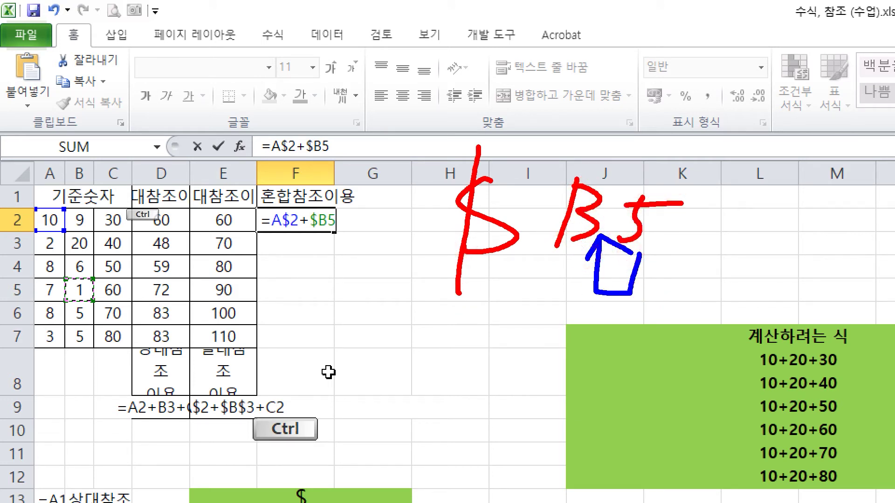
mouse_move(639, 344)
mouse_down()
mouse_move(625, 376)
mouse_move(699, 332)
mouse_up()
drag(719, 307, 704, 359)
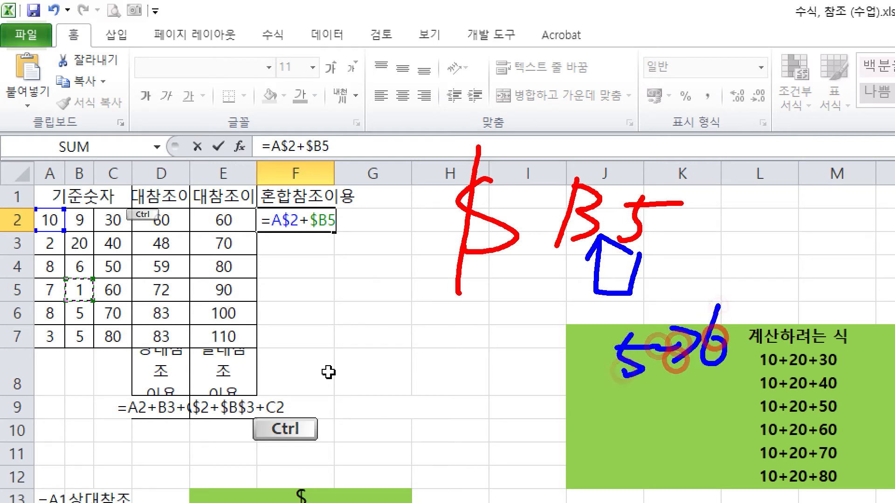
mouse_move(635, 411)
mouse_down()
mouse_move(624, 431)
mouse_move(699, 405)
mouse_up()
drag(685, 399, 686, 422)
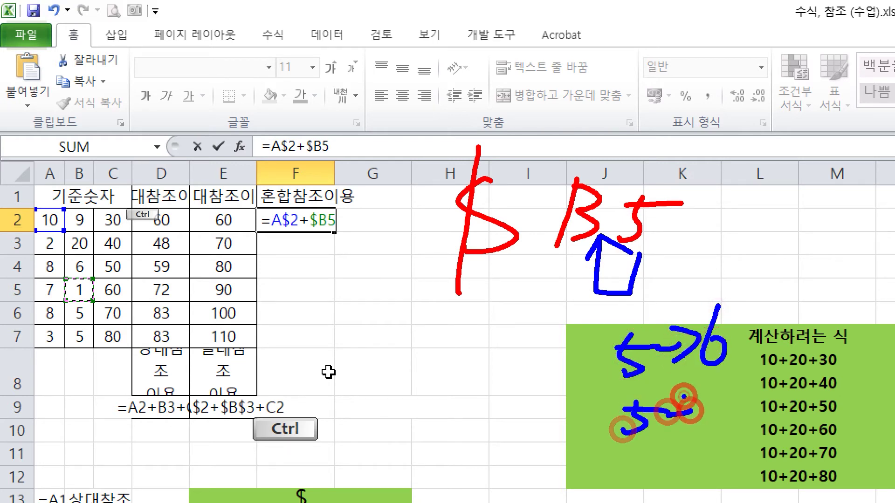
mouse_move(723, 392)
mouse_down()
mouse_move(716, 416)
mouse_move(727, 443)
mouse_up()
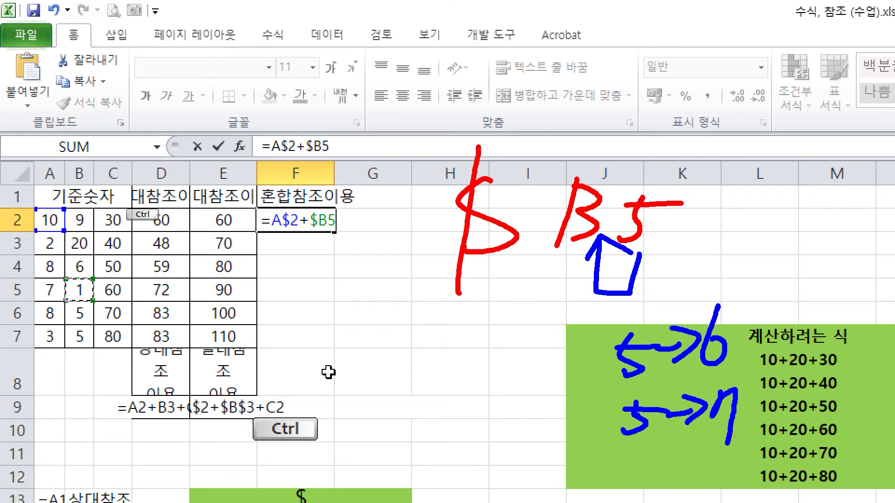
drag(683, 254, 657, 298)
drag(704, 275, 746, 272)
drag(713, 257, 734, 284)
mouse_move(792, 252)
mouse_down()
mouse_move(784, 270)
mouse_move(814, 278)
mouse_up()
drag(815, 256, 766, 320)
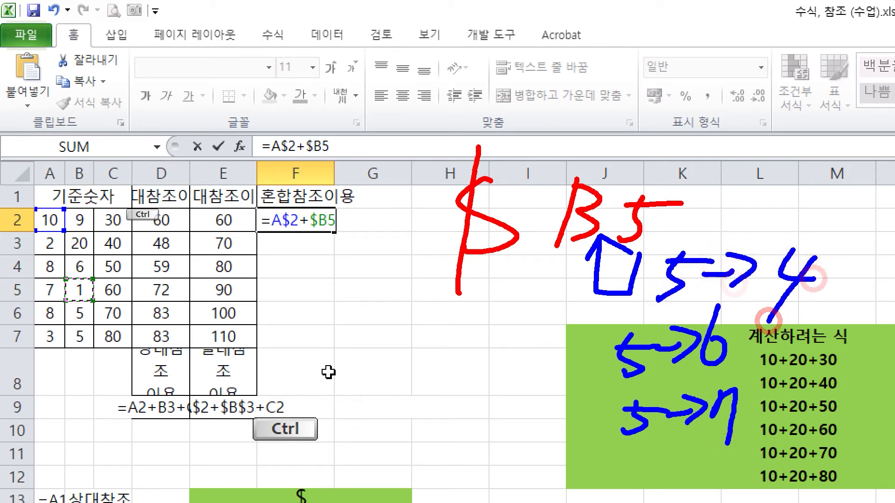
mouse_move(671, 234)
mouse_down()
mouse_move(615, 201)
mouse_move(655, 275)
mouse_up()
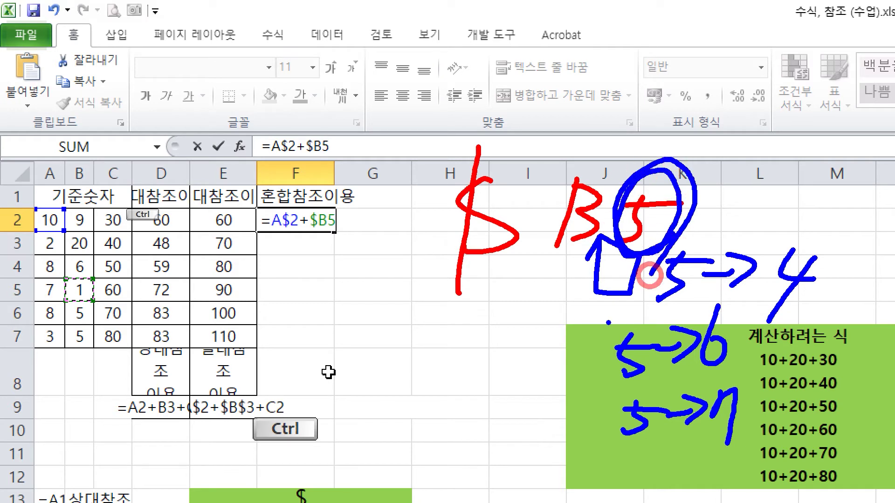
mouse_move(565, 256)
mouse_down()
mouse_move(557, 287)
mouse_move(483, 285)
mouse_move(463, 295)
mouse_up()
drag(485, 279, 515, 305)
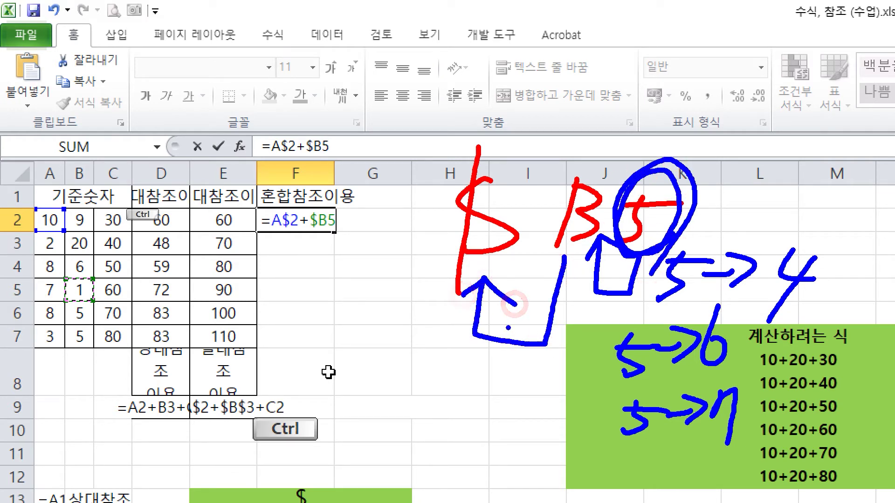
drag(577, 38, 560, 83)
mouse_move(568, 33)
mouse_down()
mouse_move(583, 39)
mouse_move(574, 88)
mouse_up()
mouse_move(613, 61)
mouse_down()
mouse_move(643, 58)
mouse_move(631, 70)
mouse_up()
drag(688, 31, 672, 79)
mouse_move(688, 36)
mouse_down()
mouse_move(699, 69)
mouse_move(705, 59)
mouse_up()
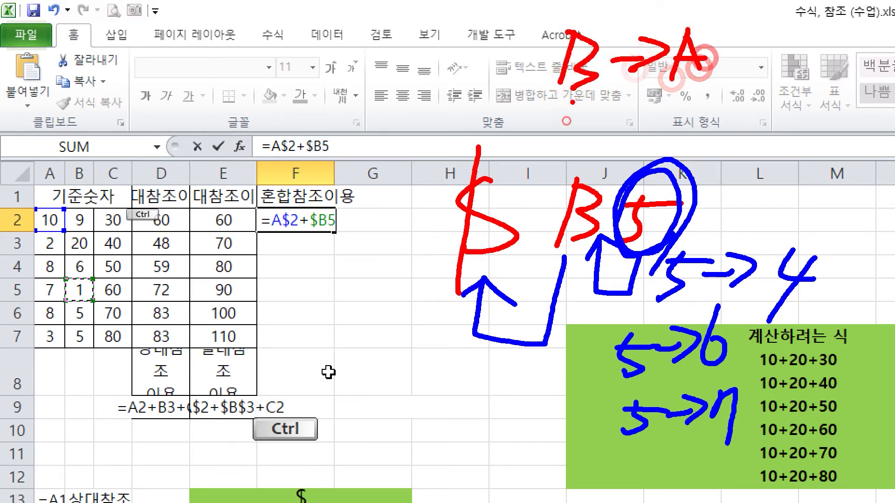
- Handwrite the red annotations B→C and B→D around the large $B5 sketch
drag(572, 106, 565, 146)
mouse_move(568, 105)
mouse_down()
mouse_move(593, 130)
mouse_move(583, 144)
mouse_up()
drag(617, 116, 651, 117)
mouse_move(642, 100)
mouse_down()
mouse_move(665, 112)
mouse_move(643, 129)
mouse_up()
drag(700, 107, 727, 187)
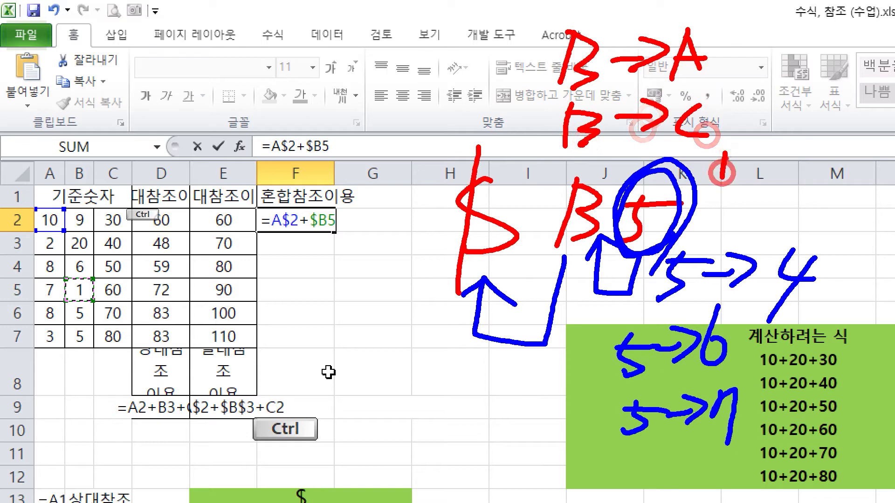
mouse_move(723, 156)
mouse_down()
mouse_move(735, 189)
mouse_move(792, 173)
mouse_up()
drag(780, 162, 787, 189)
drag(829, 148, 827, 193)
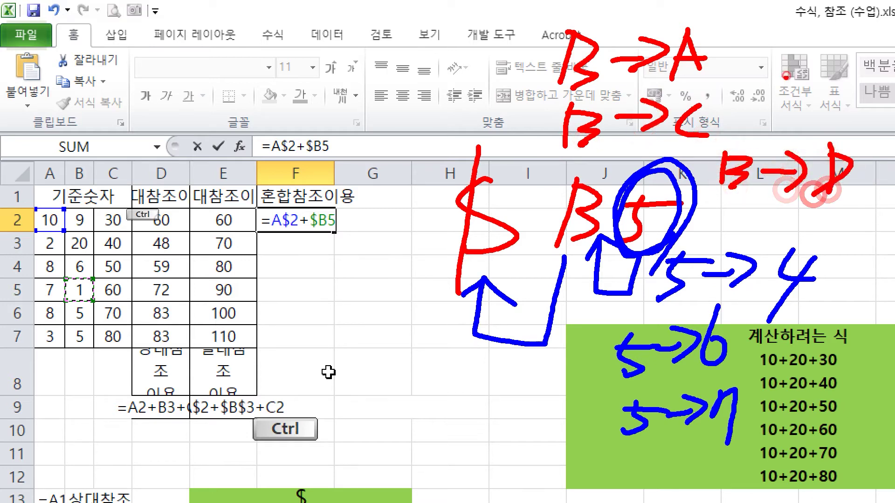
- Draw red X marks beside the handwritten notes B→A, B→C and B→D
drag(793, 77, 757, 115)
drag(774, 93, 801, 122)
drag(769, 23, 740, 59)
drag(736, 24, 799, 74)
drag(873, 155, 835, 194)
drag(837, 158, 876, 190)
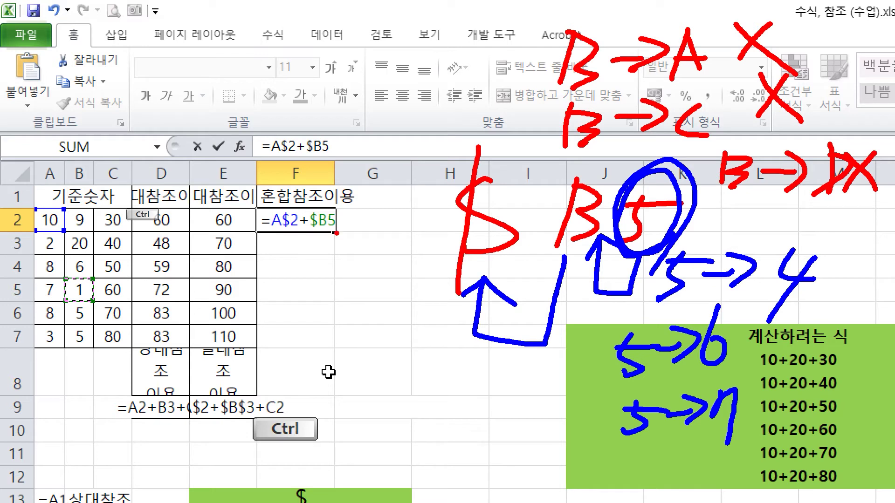
- Clear the handwritten annotations and enter the formula =A$2+$B5 in cell F2
key(Escape)
click(325, 224)
key(Return)
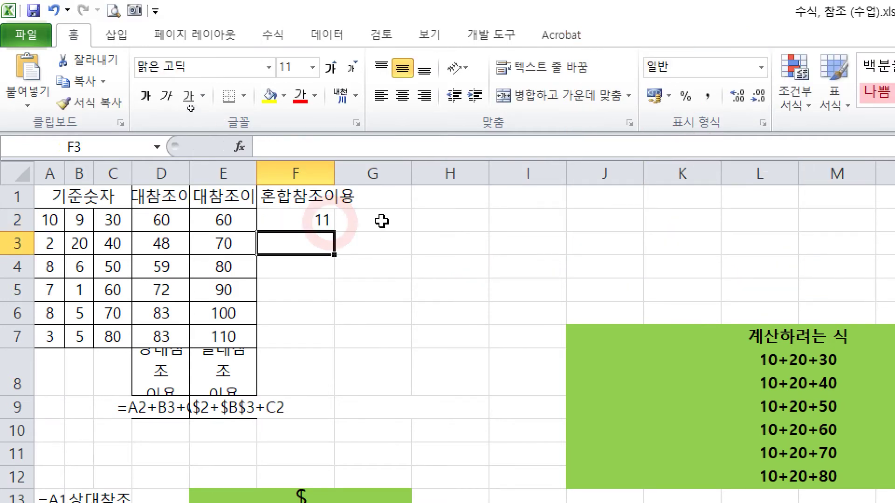
- Reopen the formula in F2 and examine its references, marking the source cells A2 and B5
key(Up)
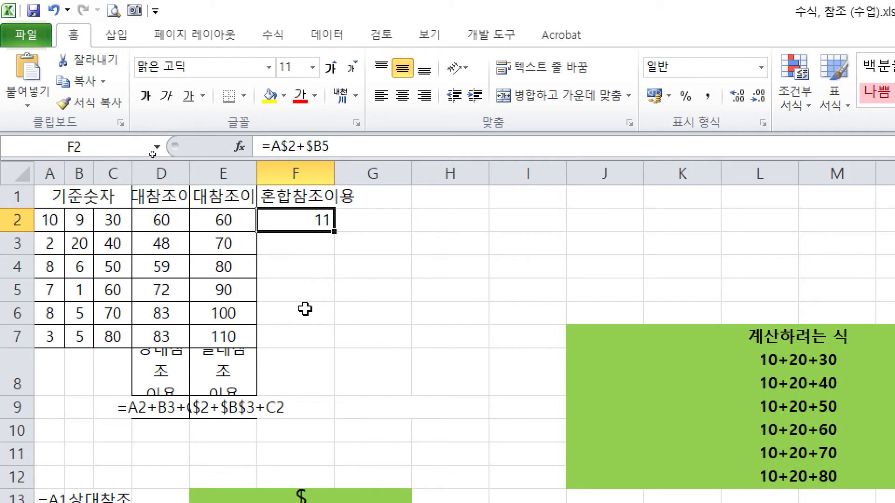
key(F2)
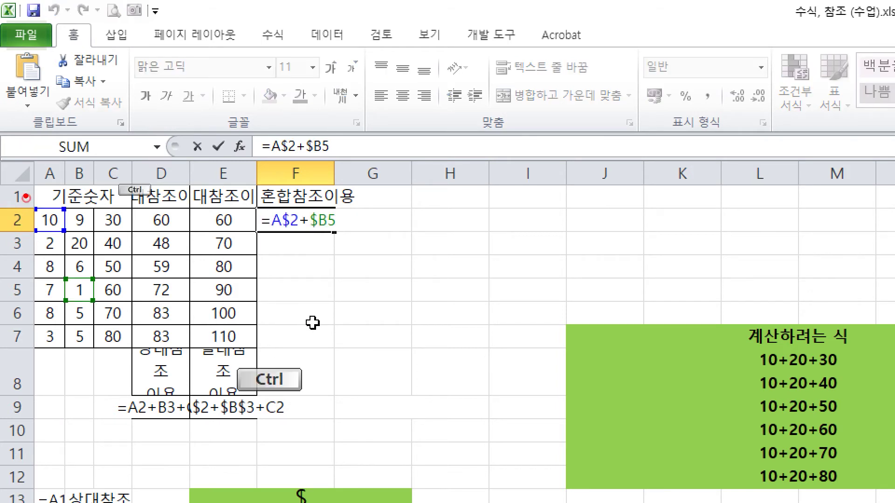
drag(26, 200, 77, 185)
drag(89, 279, 119, 275)
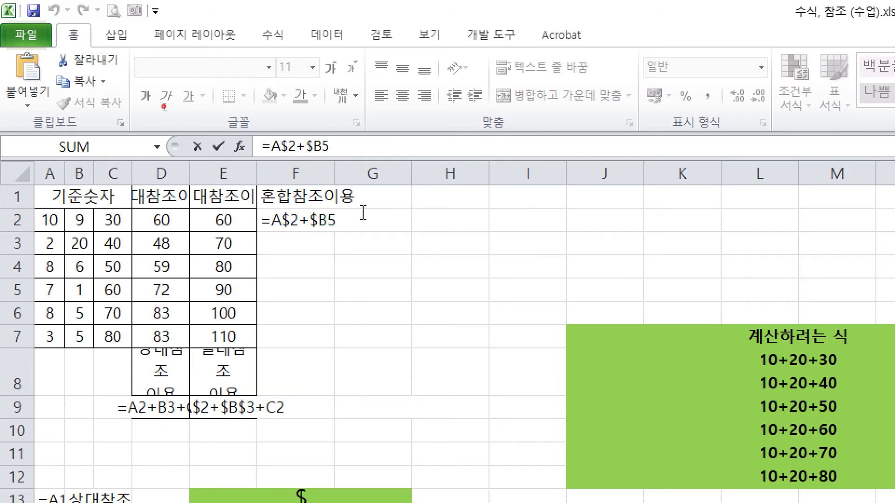
key(ctrl+Return)
key(F2)
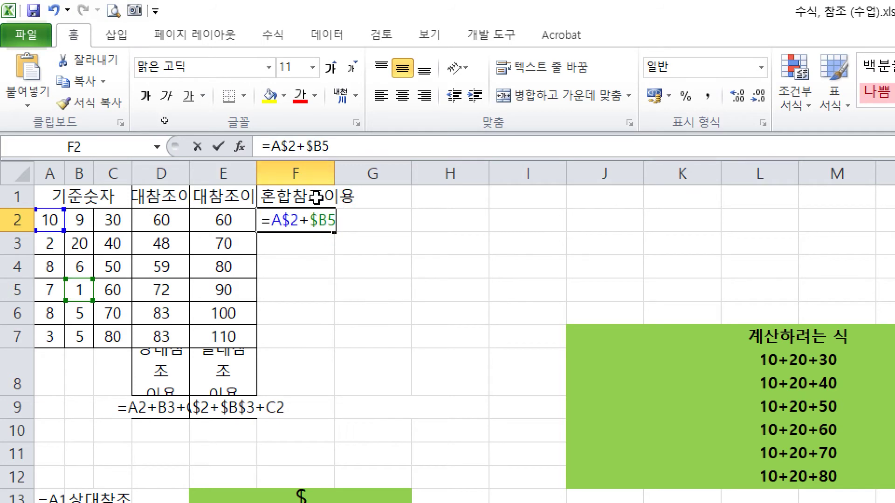
key(Escape)
- Enter the placeholder ?? in cell F4
click(310, 270)
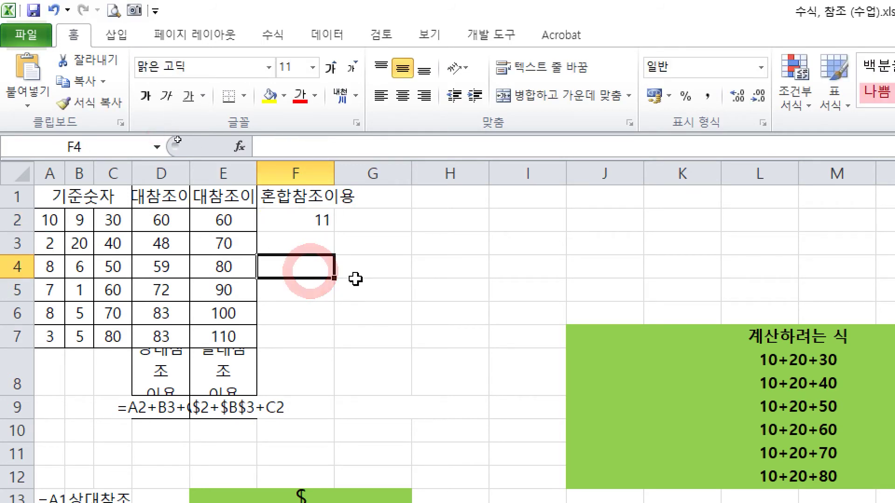
text(??)
key(Return)
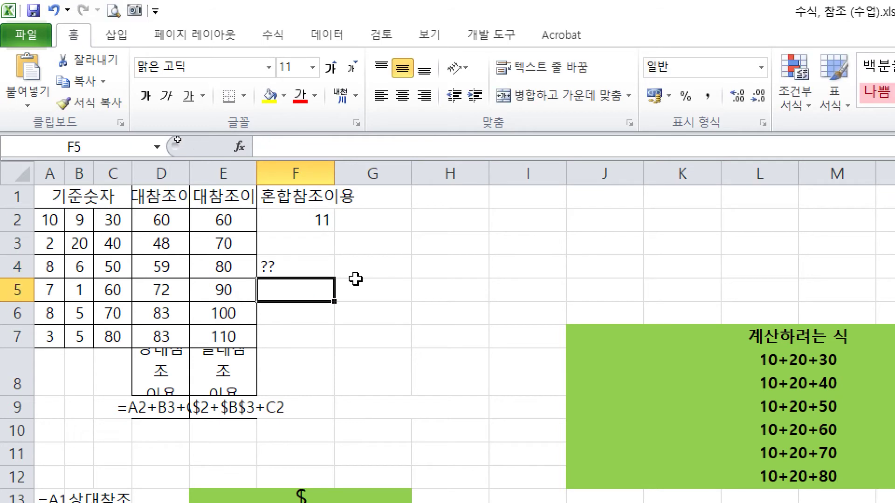
- Open the formula in F2, underline it in red with an arrow down past F4, and mark the $2 part
key(Up)
key(Up)
key(Up)
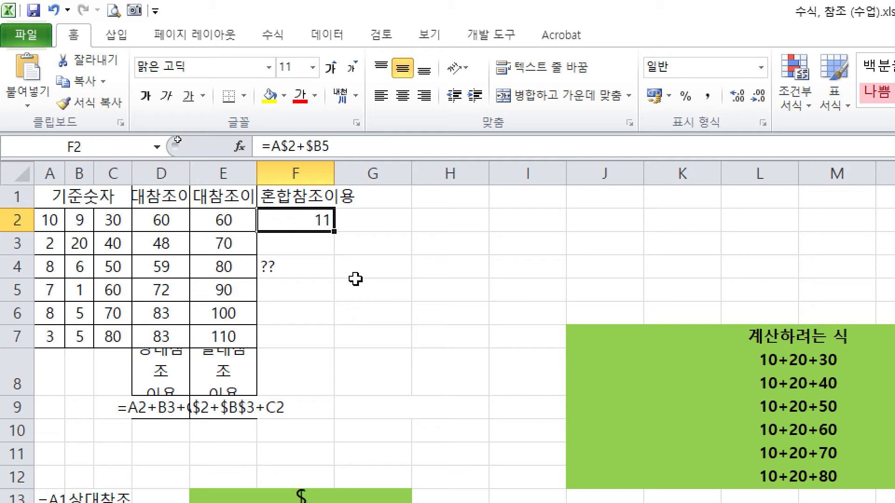
key(F2)
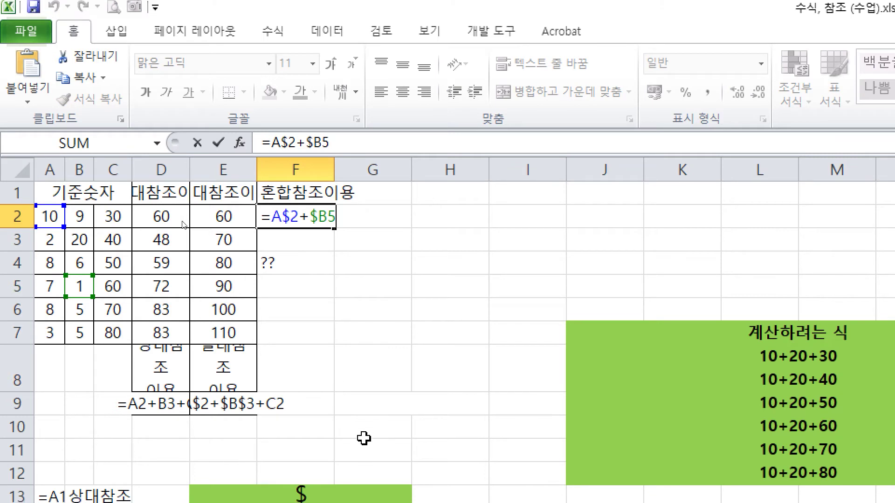
mouse_move(258, 232)
mouse_down()
mouse_move(354, 232)
mouse_move(340, 269)
mouse_move(329, 268)
mouse_move(366, 265)
mouse_up()
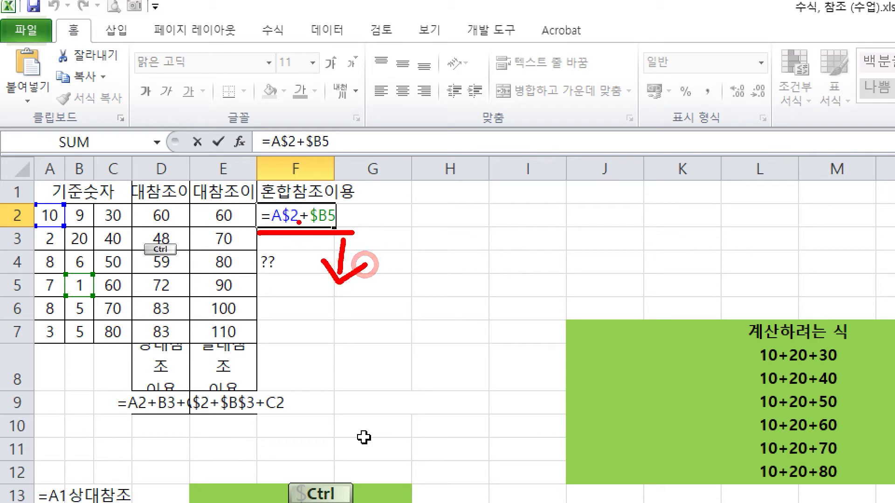
mouse_move(298, 223)
mouse_down()
mouse_move(288, 249)
mouse_move(284, 230)
mouse_up()
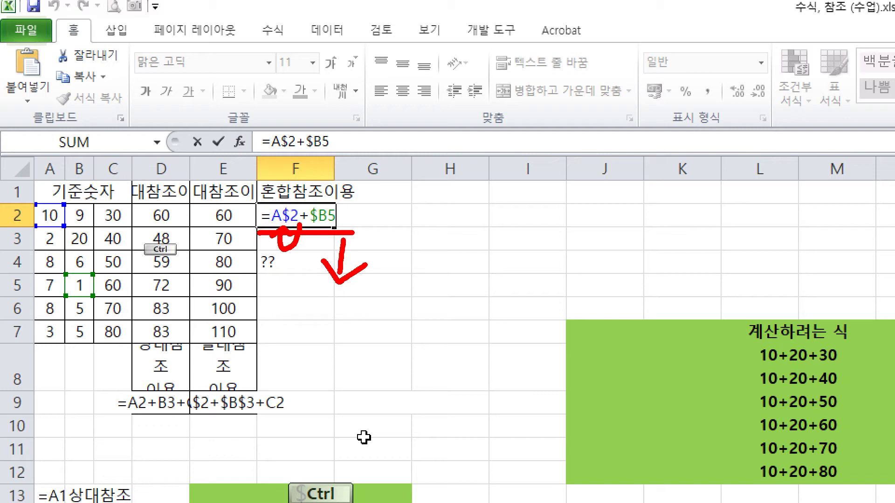
- Handwrite =A$2+ in red on the empty area beside the F2 formula
drag(424, 219, 455, 219)
mouse_move(423, 227)
mouse_down()
mouse_move(454, 227)
mouse_move(494, 188)
mouse_move(488, 242)
mouse_move(506, 227)
mouse_up()
drag(536, 201, 529, 240)
drag(518, 186, 513, 265)
mouse_move(539, 206)
mouse_down()
mouse_move(583, 228)
mouse_move(659, 213)
mouse_move(612, 268)
mouse_up()
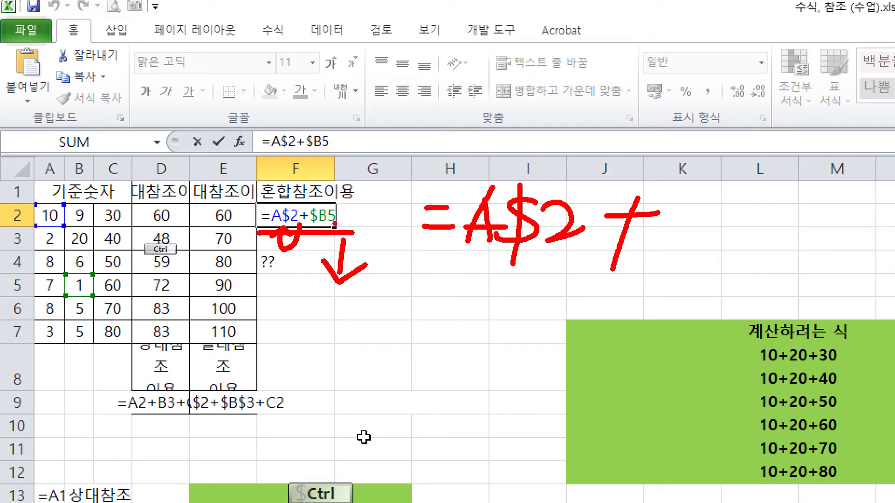
- Box B5 and B7 in red with an arrow between them, and complete the handwritten formula with $B7
drag(324, 232, 328, 227)
key(ctrl)
mouse_move(64, 274)
mouse_down()
mouse_move(98, 298)
mouse_move(96, 365)
mouse_move(123, 354)
mouse_up()
drag(69, 319, 88, 341)
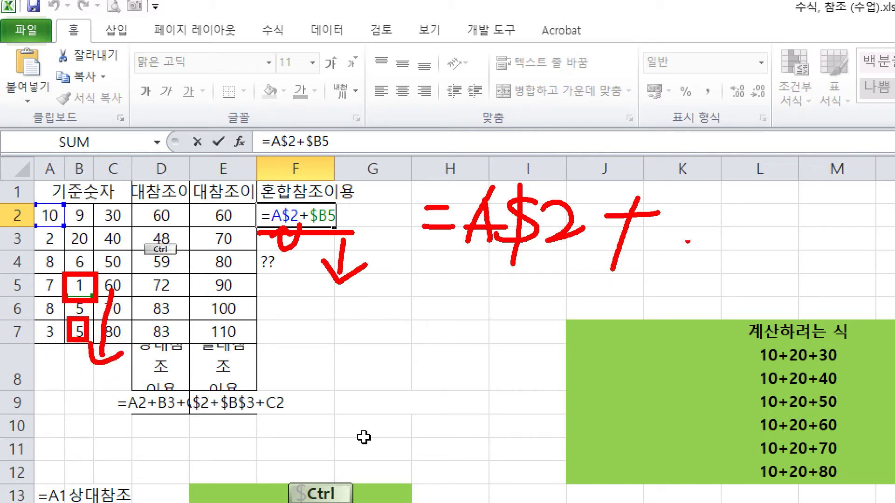
mouse_move(718, 227)
mouse_down()
mouse_move(711, 261)
mouse_move(686, 257)
mouse_up()
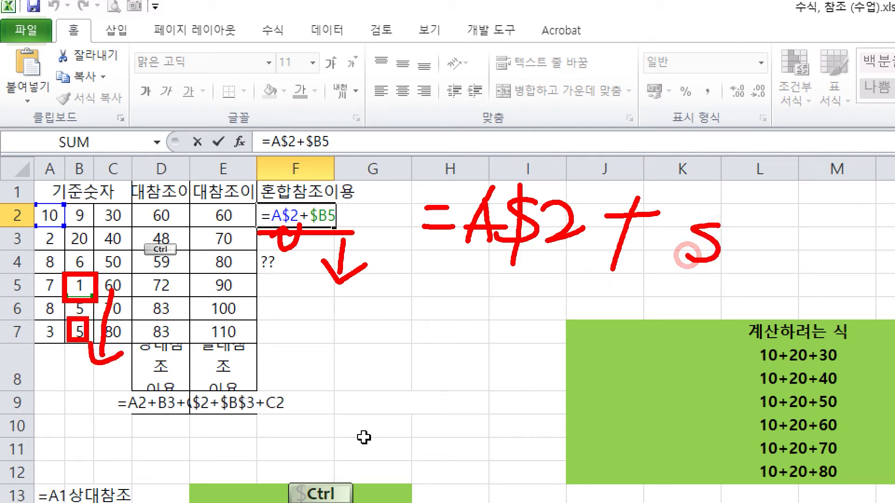
mouse_move(704, 214)
mouse_down()
mouse_move(690, 280)
mouse_move(713, 277)
mouse_move(781, 227)
mouse_move(770, 310)
mouse_up()
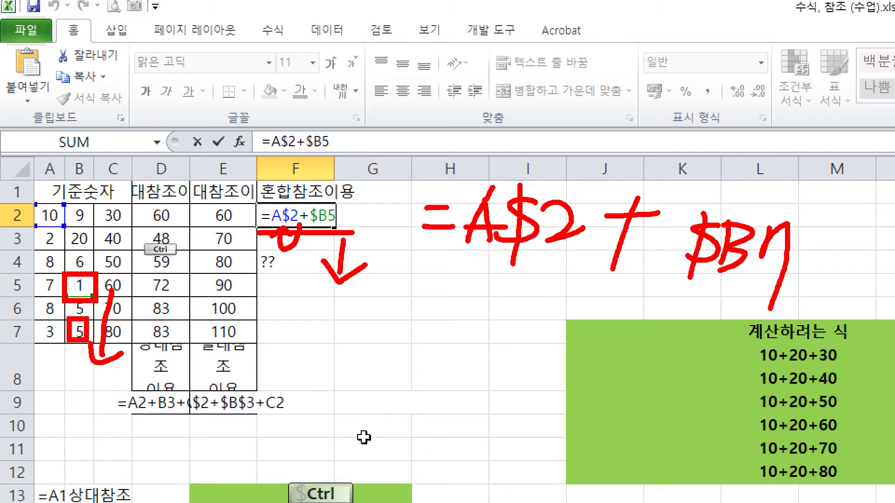
- Handwrite 10+5 in blue under the sketched formula and 15 beside the ?? in F4
drag(482, 290, 446, 350)
mouse_move(489, 317)
mouse_down()
mouse_move(557, 322)
mouse_move(536, 353)
mouse_up()
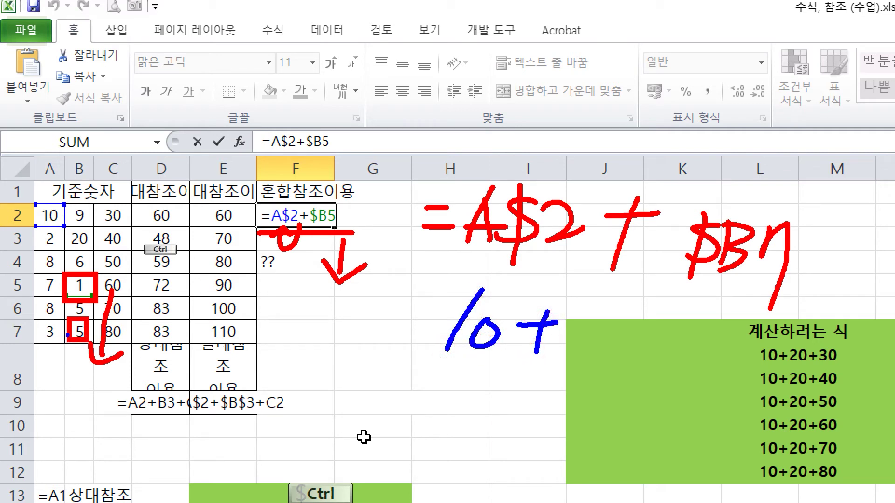
mouse_move(598, 323)
mouse_down()
mouse_move(601, 338)
mouse_move(588, 355)
mouse_up()
drag(600, 323, 627, 319)
drag(294, 254, 283, 280)
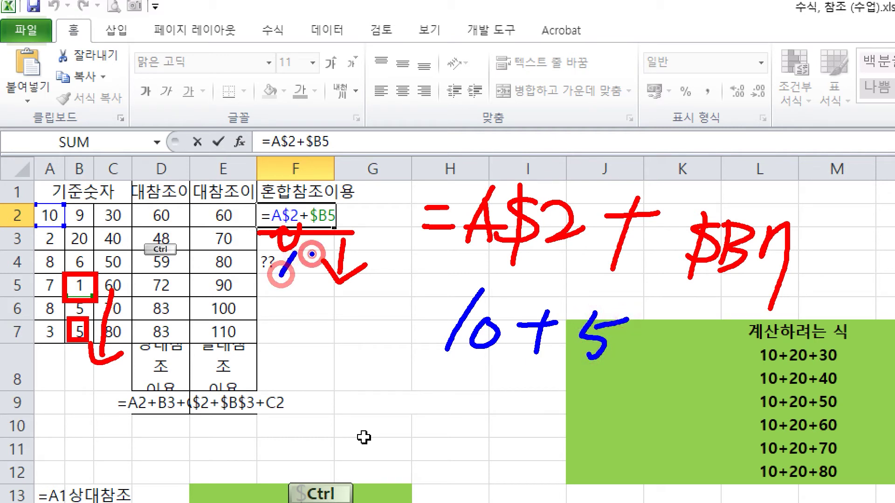
drag(331, 252, 287, 280)
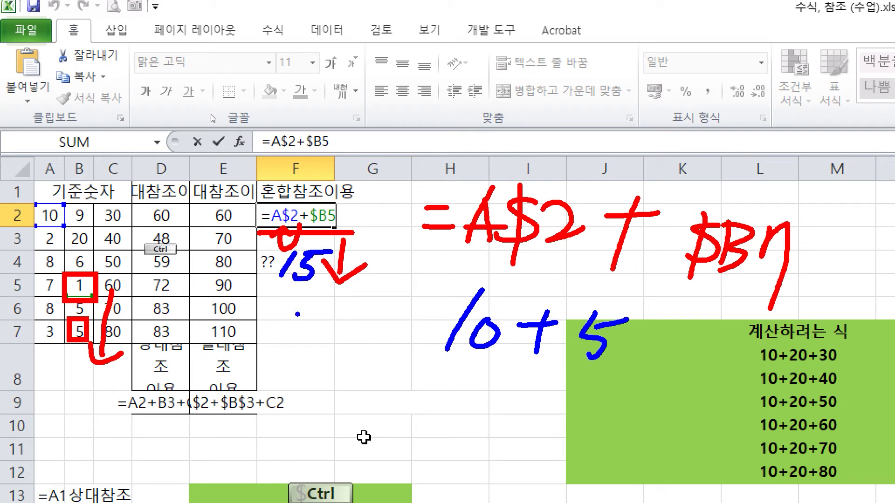
- Clear the annotations, confirm the formula in F2 and fill it down to F4
key(Escape)
click(310, 220)
key(ctrl+Return)
mouse_move(334, 228)
mouse_down()
mouse_move(333, 275)
mouse_move(326, 266)
mouse_up()
- Open the copied formula in F4 to check its references, and outline it with a blue box
click(310, 262)
double_click(309, 262)
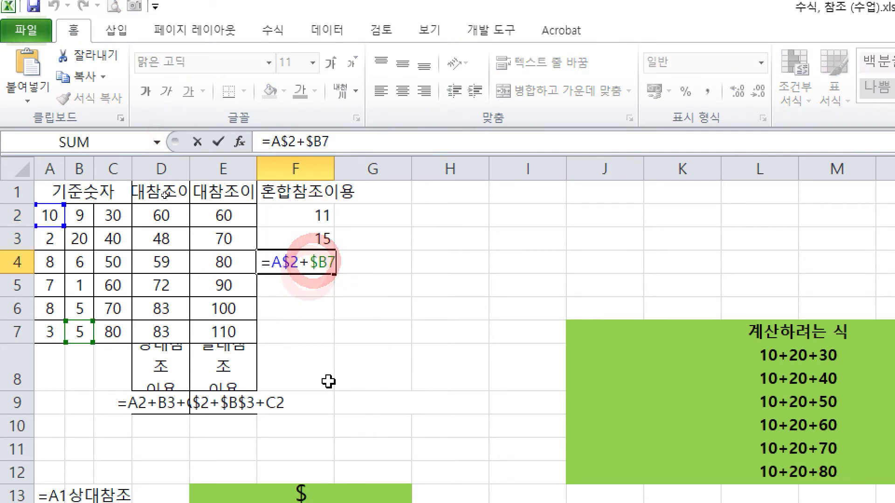
key(ctrl)
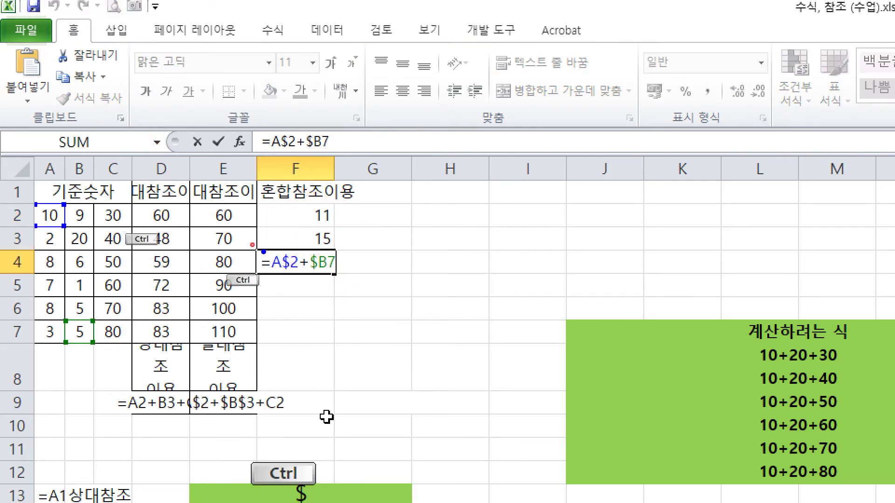
drag(251, 243, 353, 273)
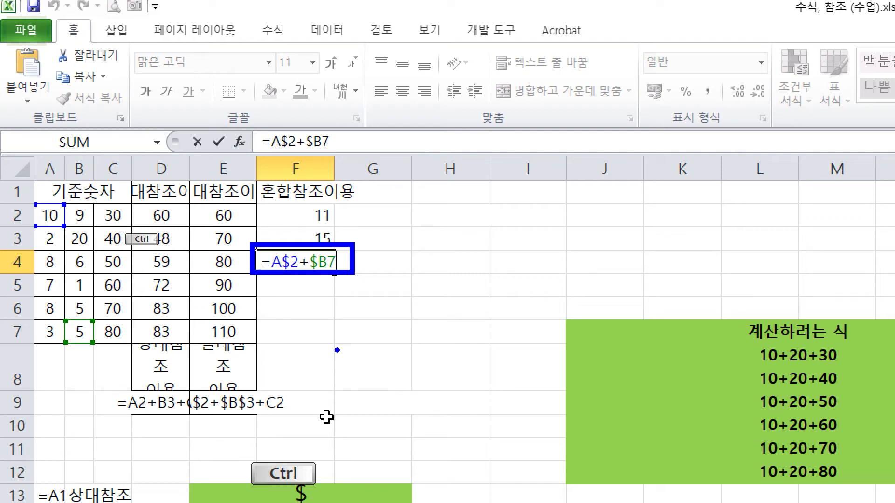
key(Escape)
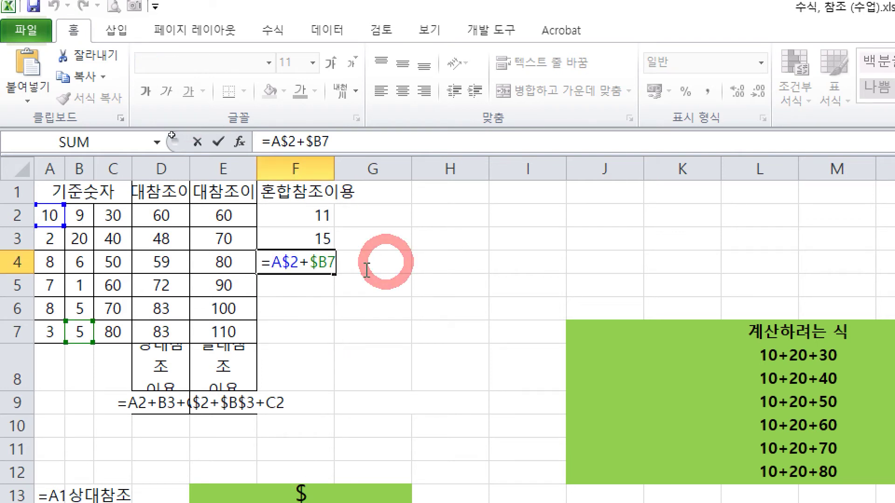
key(ctrl+Return)
- Clear the results in F2:F4 and replace the heading in F1 with 연습
click(298, 230)
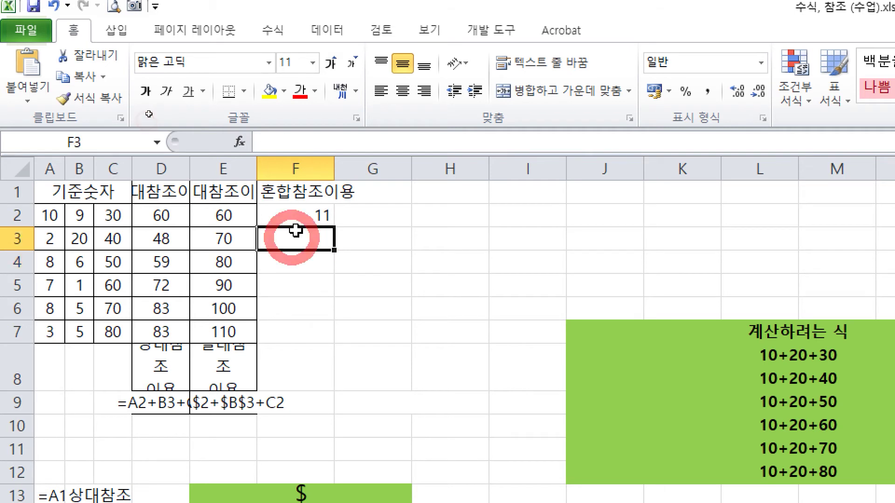
click(298, 209)
click(323, 183)
text(연스)
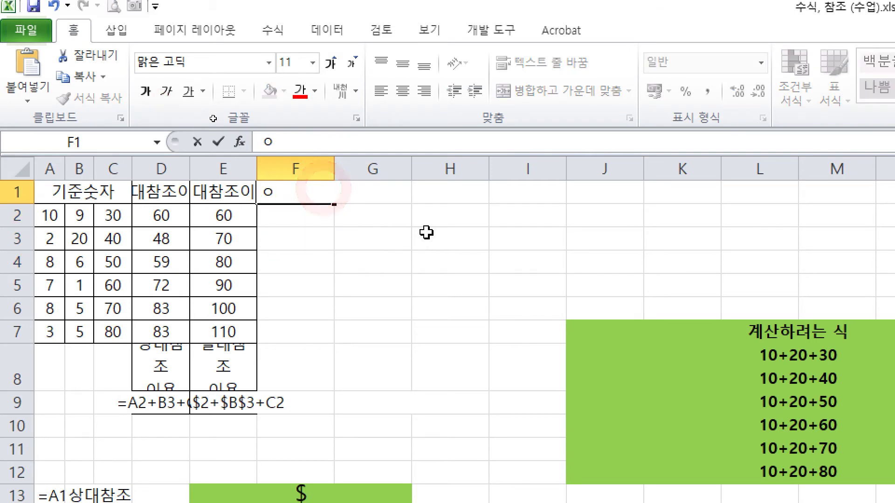
text(ㅂ)
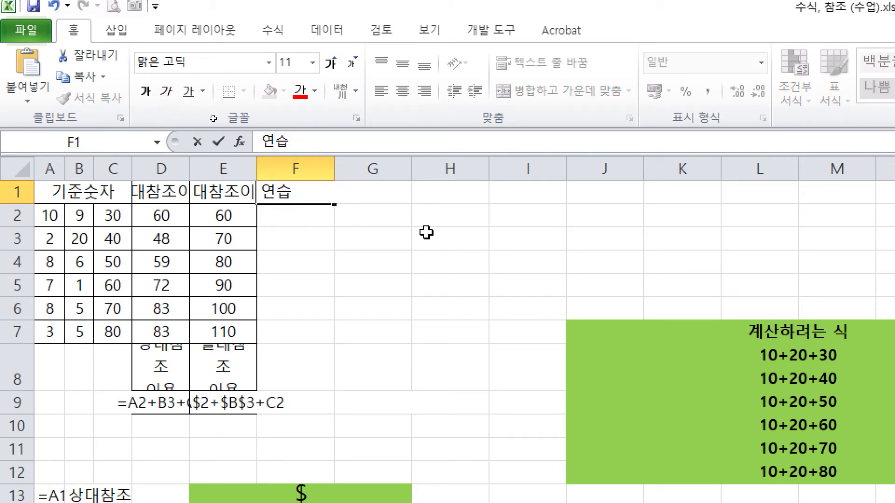
key(Return)
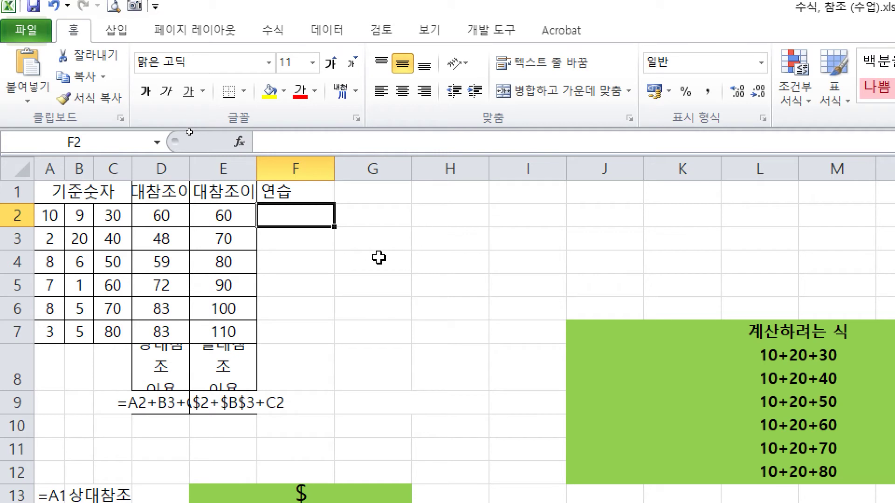
- Begin the practice formula in F2 by adding relative reference A4 and absolute reference $B$3
text(=)
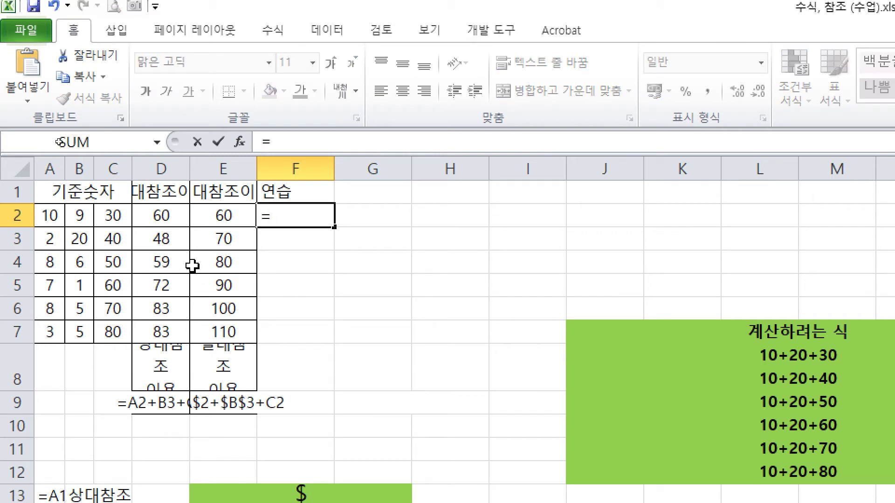
click(49, 262)
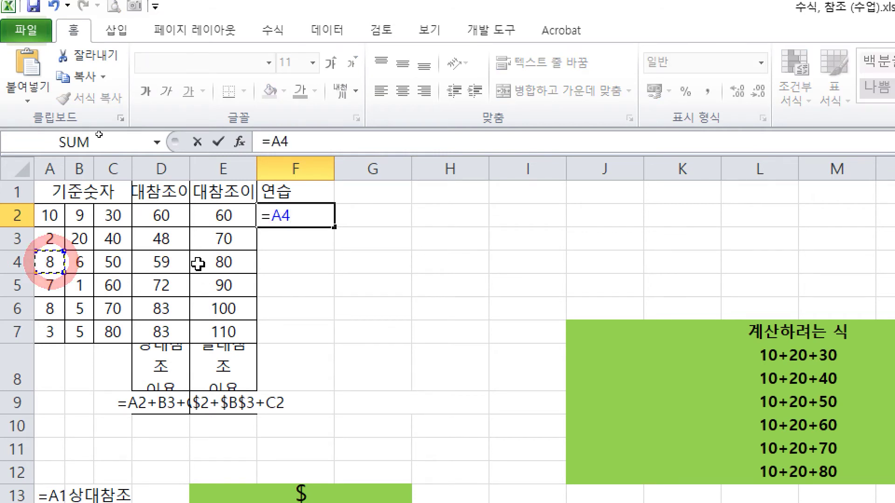
text(+)
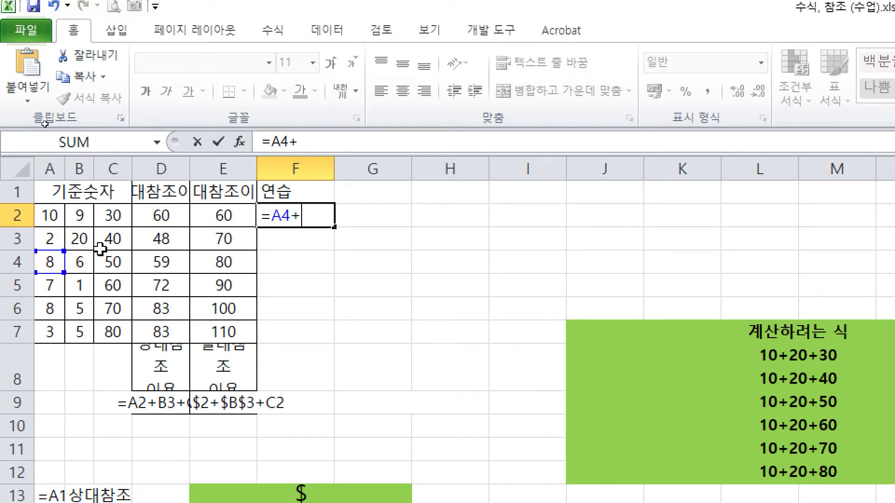
click(79, 238)
key(F4)
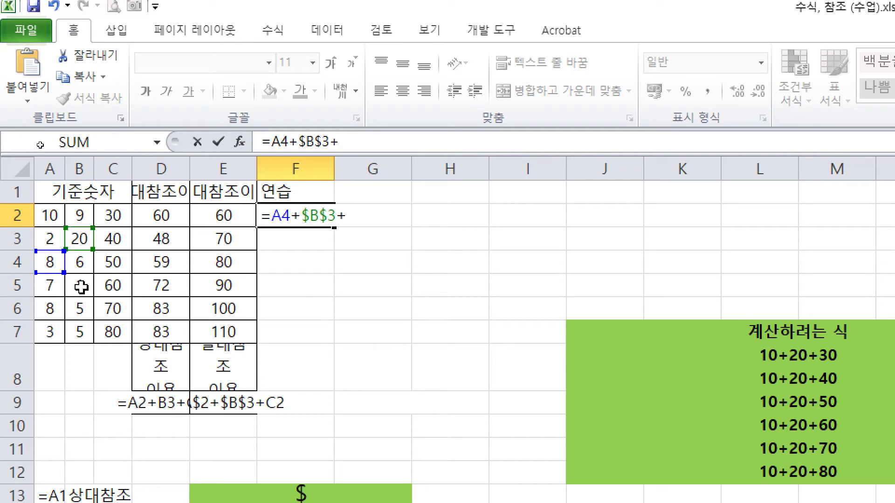
- Extend the F2 formula with mixed references C$3 and $B5, giving =A4+$B$3+C$3+$B5, and confirm it
click(113, 239)
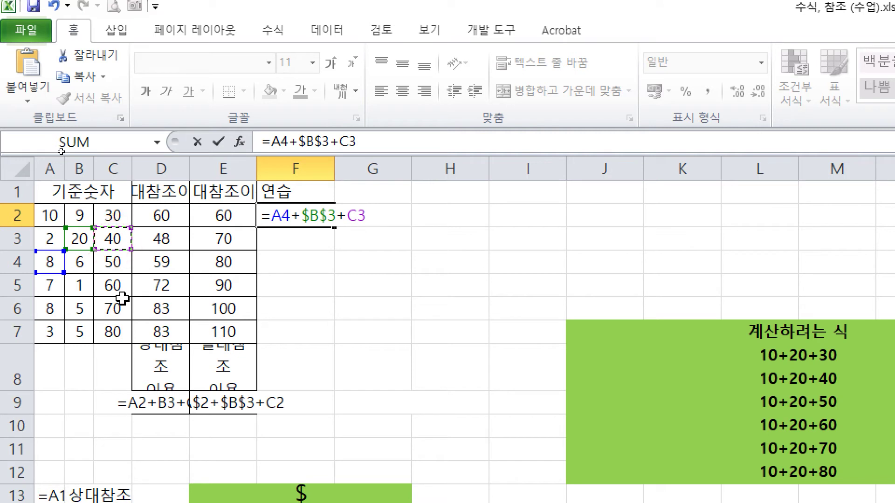
key(F4)
key(F4)
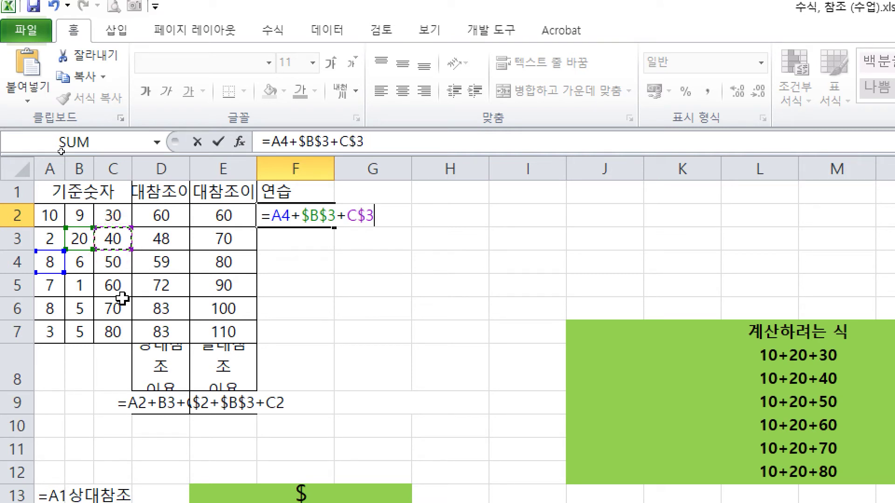
text(+)
click(80, 287)
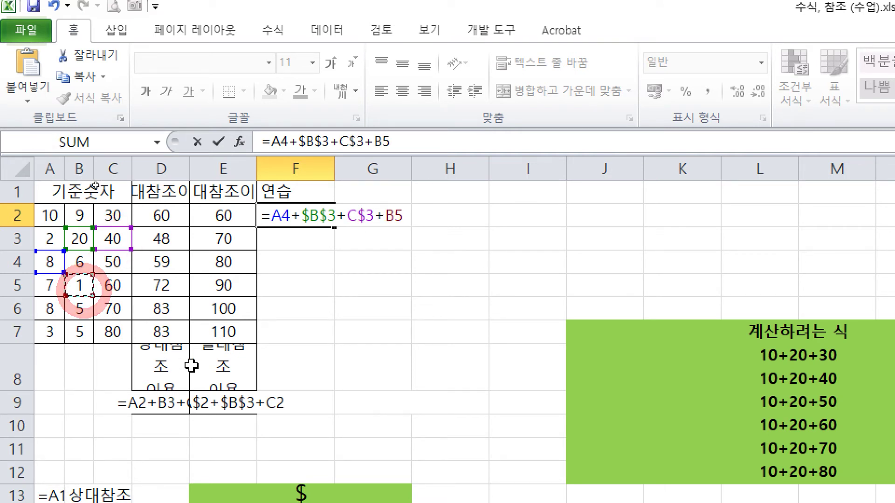
key(F4)
key(F4)
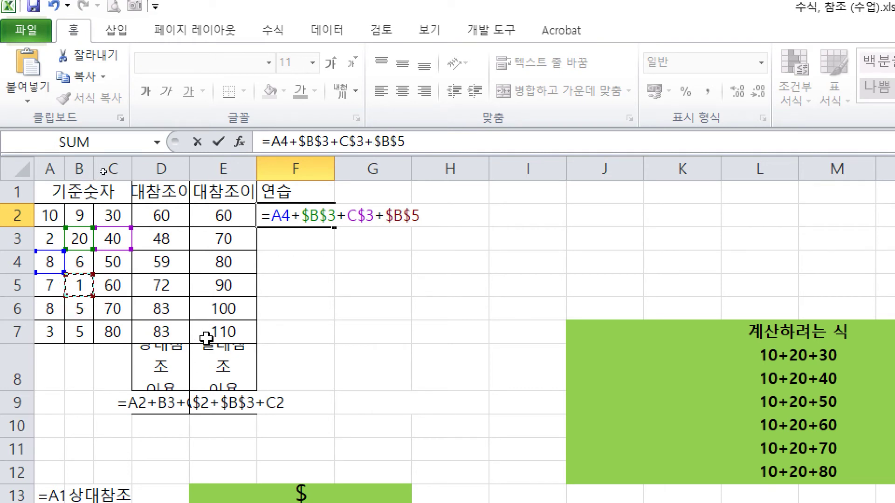
key(F4)
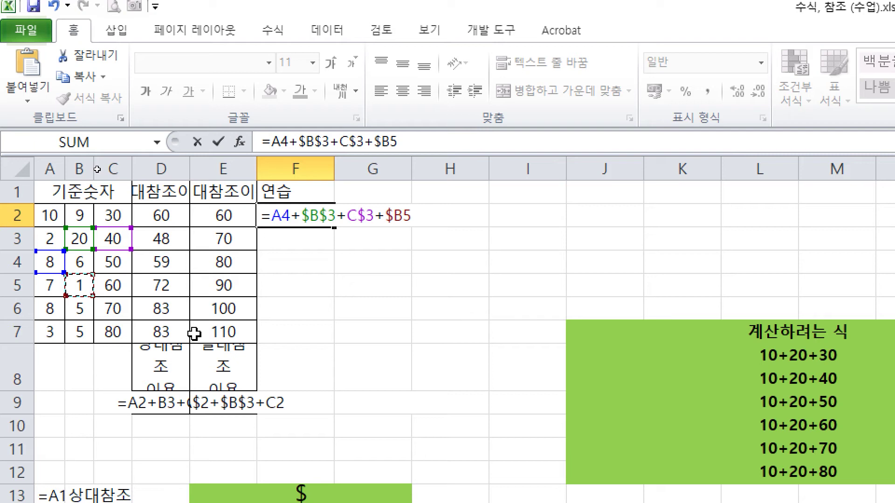
key(Return)
key(Up)
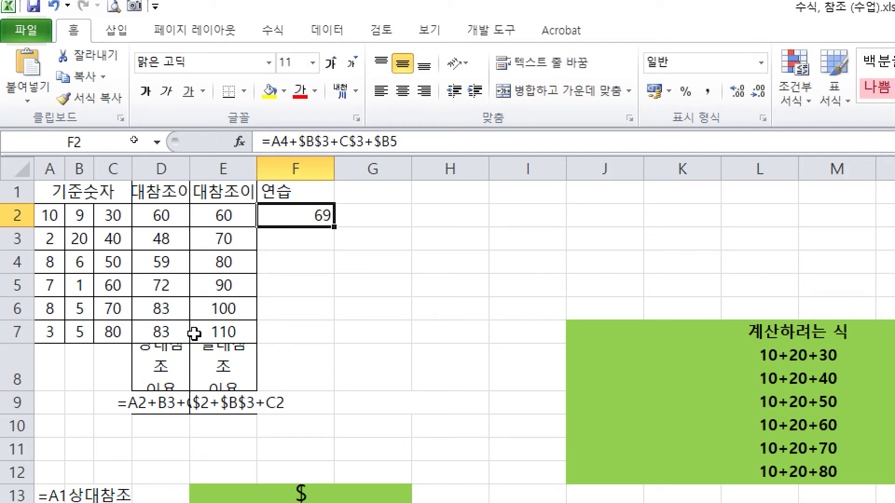
- Review the references of the F2 formula without changing it, and enter ?? in G3
key(F2)
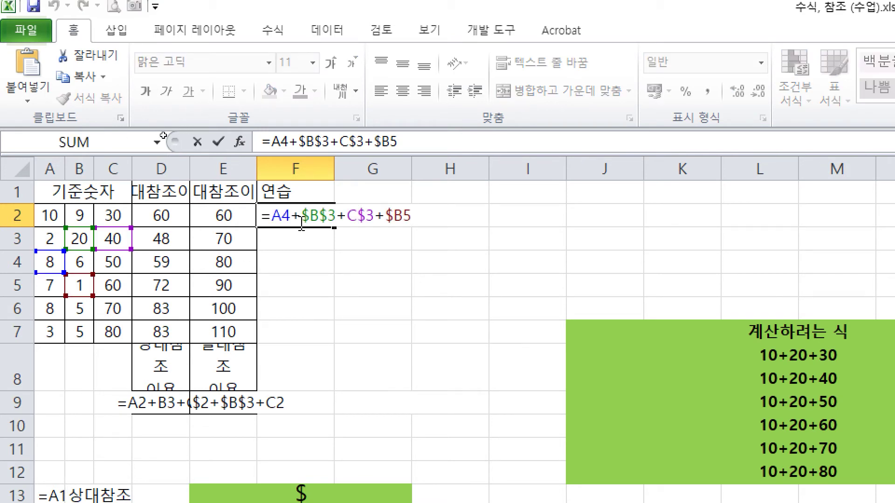
key(Escape)
click(390, 246)
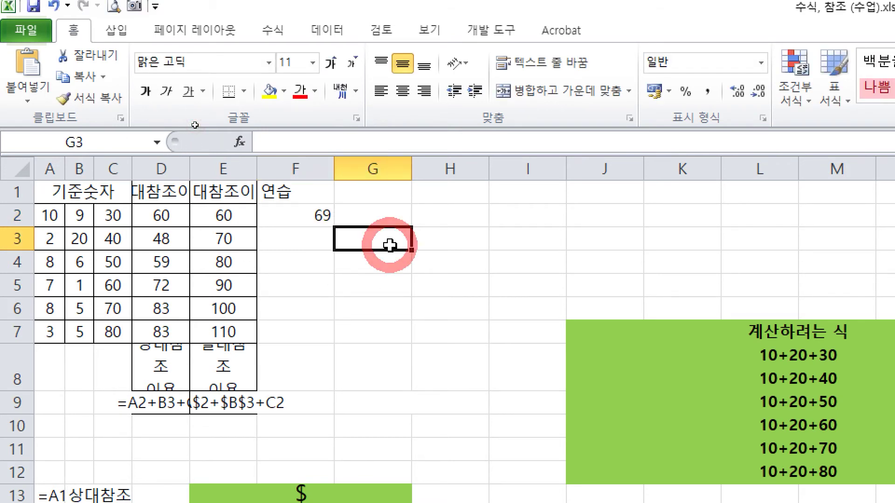
text(??)
key(Return)
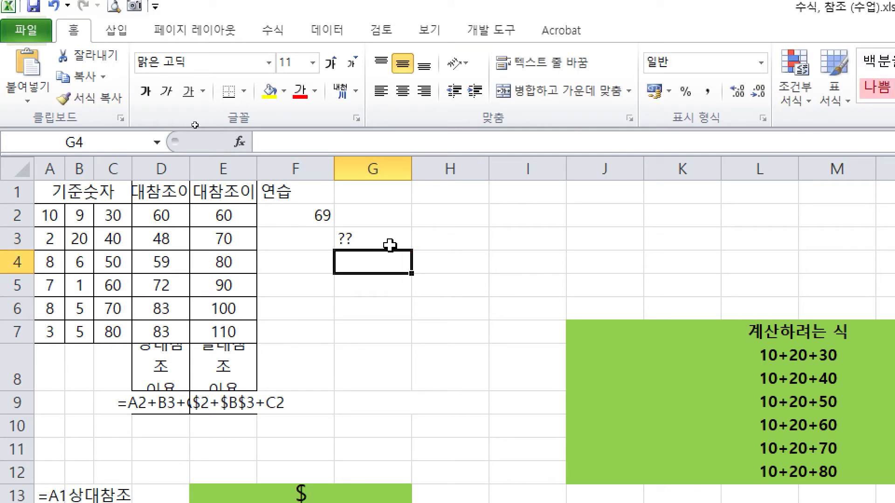
click(390, 246)
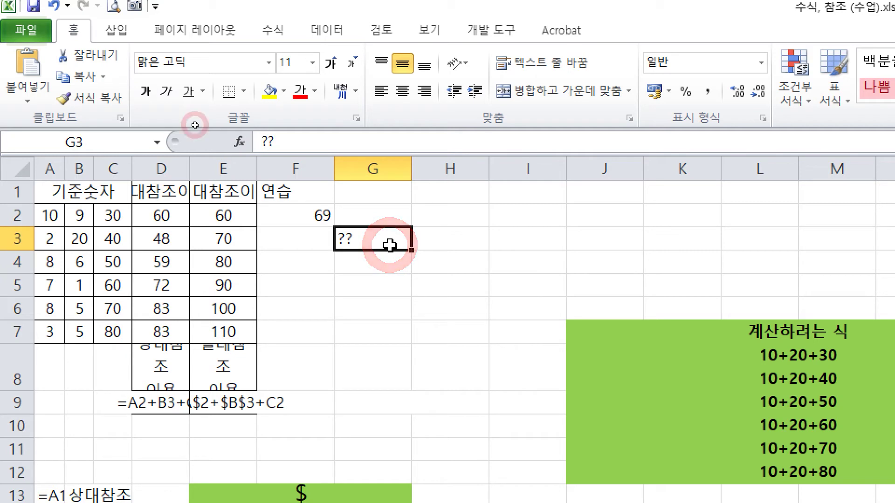
- Draw a blue diagonal arrow from F2 to G3, and clear the annotation
key(ctrl+2)
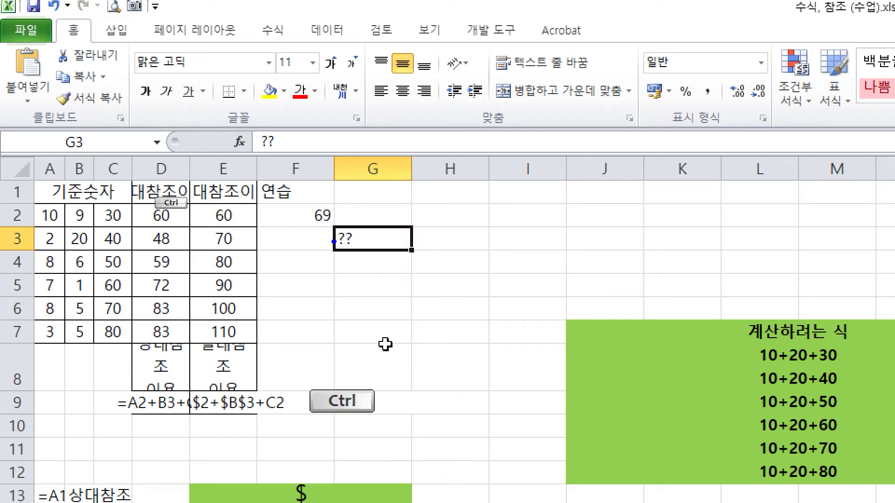
drag(326, 222, 390, 250)
mouse_move(388, 235)
mouse_down()
mouse_move(408, 250)
mouse_move(361, 263)
mouse_up()
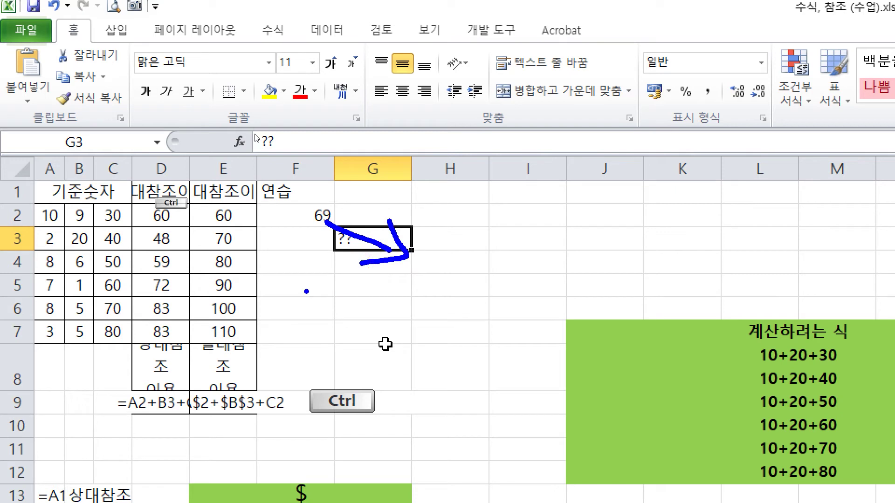
right_click(466, 285)
click(440, 300)
- Sketch the two fill routes from F2 to G3, red arrows across then down and blue arrows down then across, and clear them
key(ctrl+2)
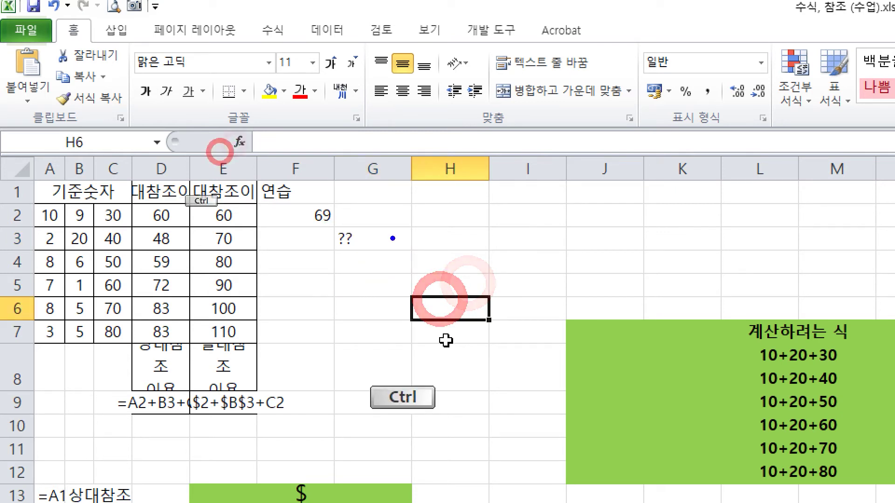
key(r)
mouse_move(312, 212)
mouse_down()
mouse_move(391, 218)
mouse_move(356, 229)
mouse_up()
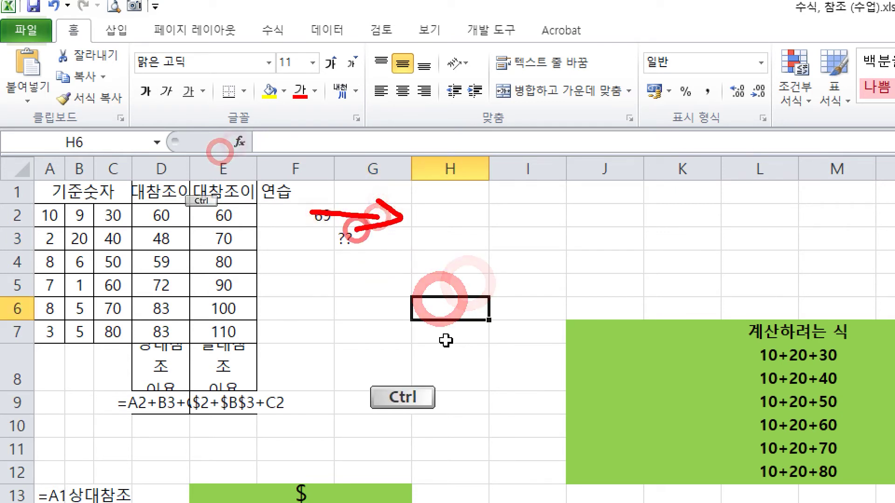
mouse_move(416, 214)
mouse_down()
mouse_move(408, 263)
mouse_move(439, 242)
mouse_up()
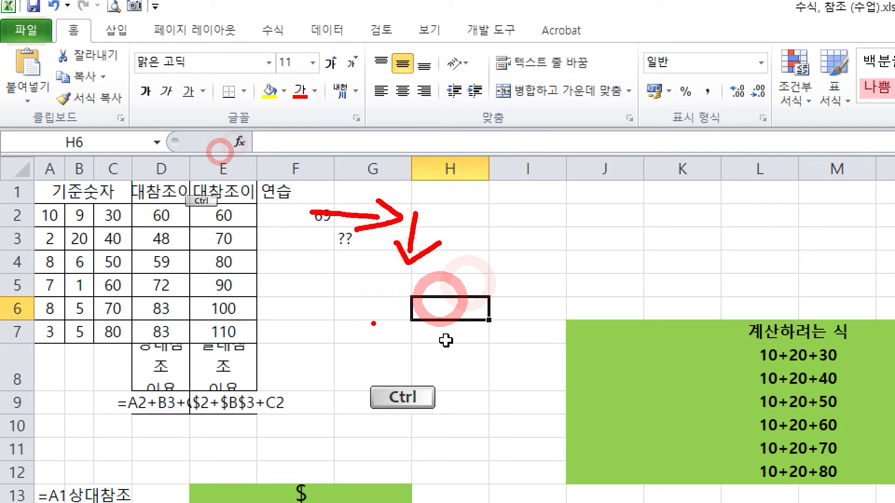
mouse_move(280, 211)
mouse_down()
mouse_move(269, 253)
mouse_move(346, 251)
mouse_move(355, 262)
mouse_up()
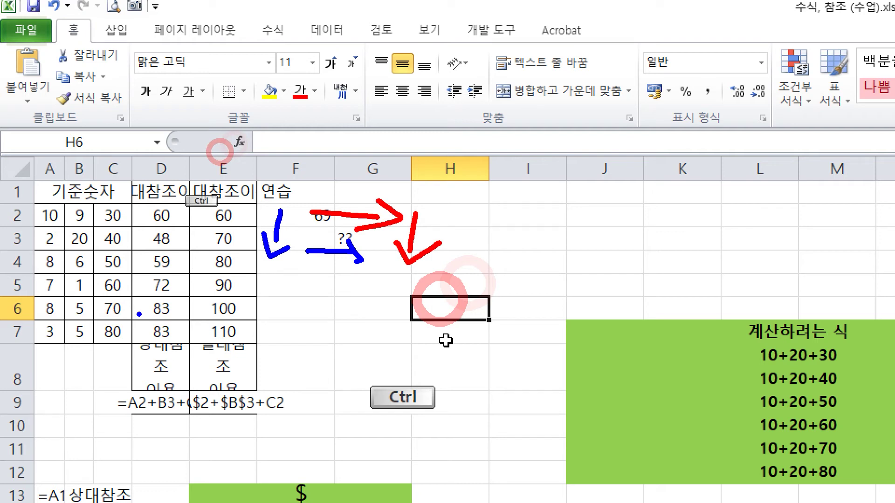
key(Escape)
- Select F2, sketch red arrows from it going right and then down, and clear them
click(306, 220)
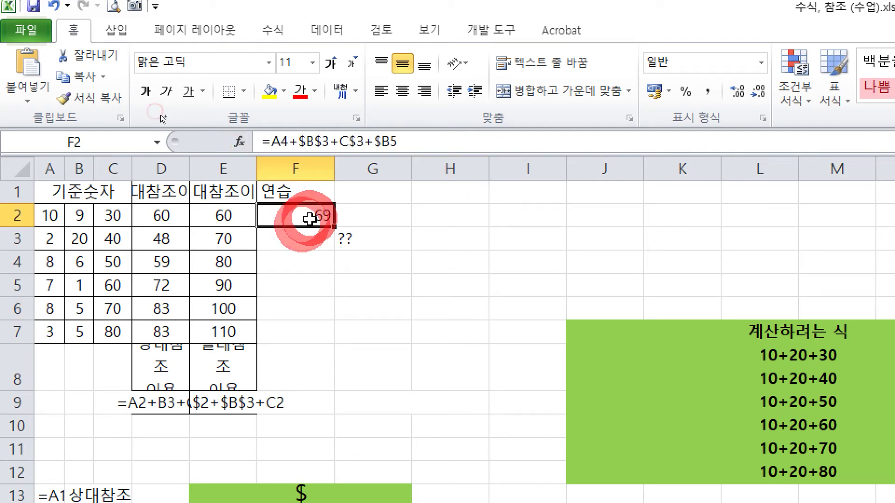
key(ctrl+2)
key(r)
mouse_move(335, 201)
mouse_down()
mouse_move(413, 199)
mouse_move(379, 212)
mouse_move(408, 274)
mouse_move(435, 250)
mouse_up()
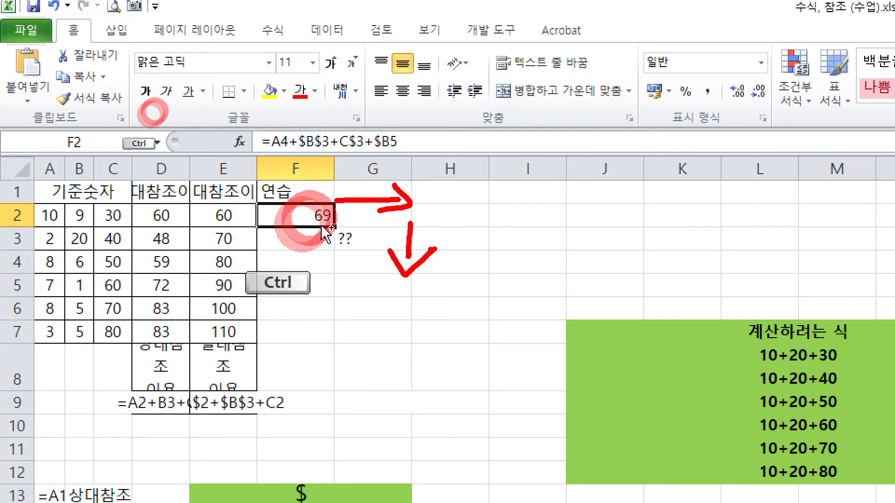
key(Escape)
- Open the F2 formula and annotate in red: a rightward arrow above it, a box around A4, an arrow below that and a tick on B4
double_click(299, 213)
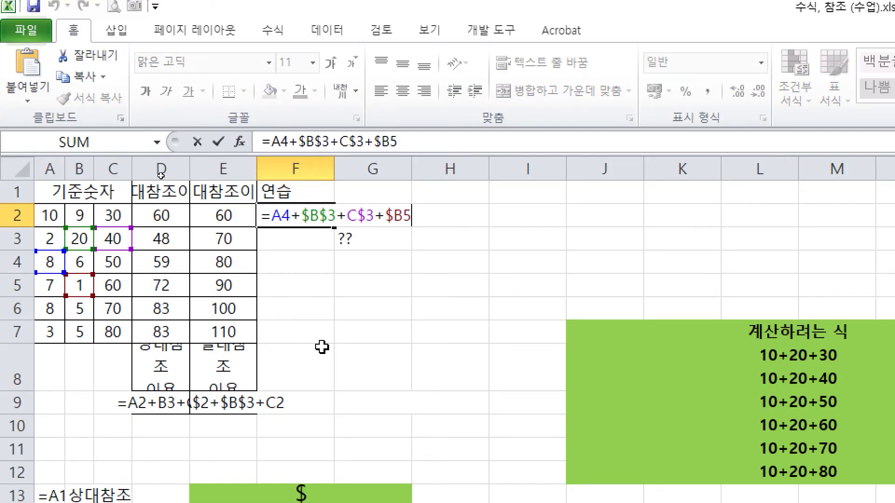
key(ctrl)
mouse_move(287, 192)
mouse_down()
mouse_move(366, 195)
mouse_move(354, 205)
mouse_up()
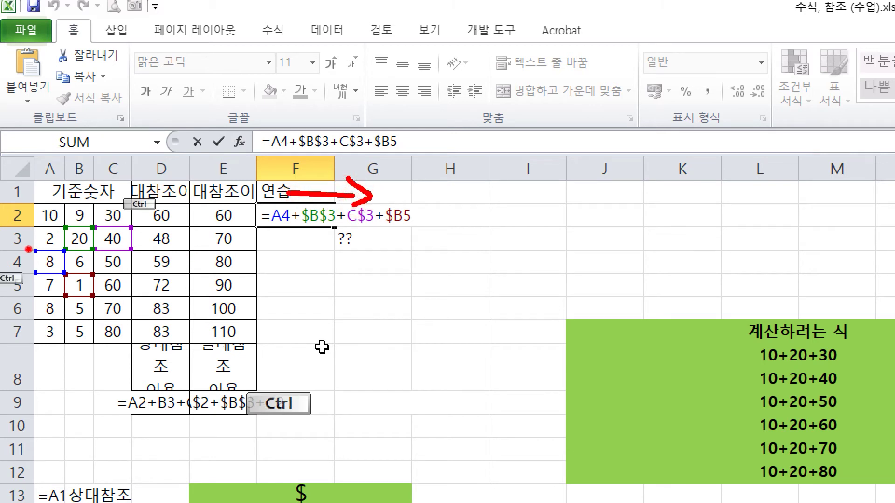
mouse_move(29, 250)
mouse_down()
mouse_move(86, 285)
mouse_move(71, 296)
mouse_up()
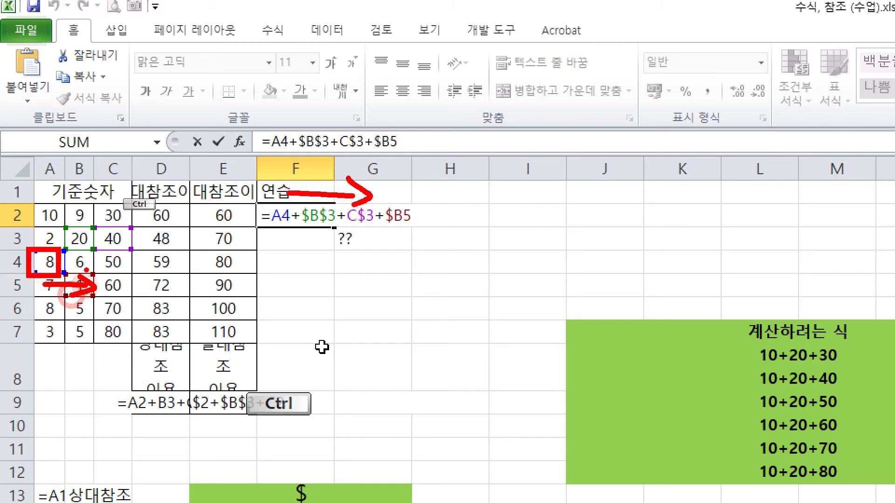
drag(79, 246, 97, 241)
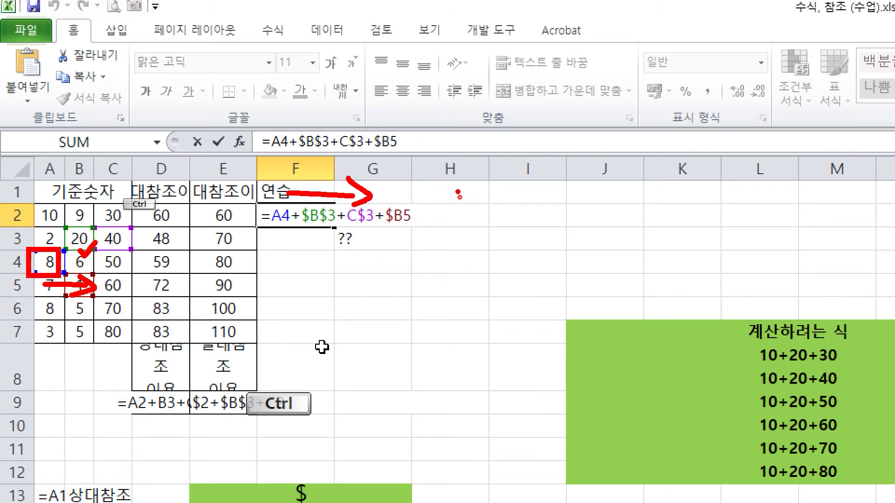
- Handwrite B4+$B$3+ in red beside the open formula, across columns H to L
drag(458, 191, 461, 229)
mouse_move(519, 204)
mouse_down()
mouse_move(539, 223)
mouse_move(507, 242)
mouse_up()
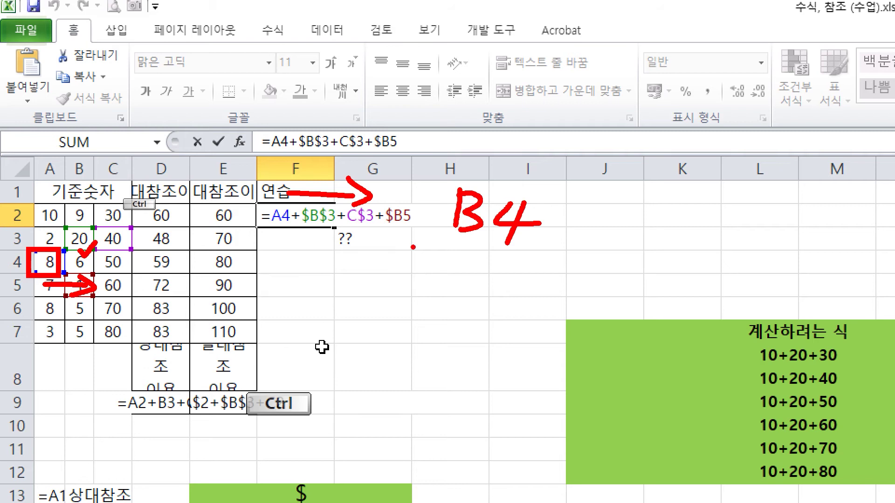
drag(567, 221, 595, 221)
drag(580, 202, 579, 246)
drag(627, 213, 610, 239)
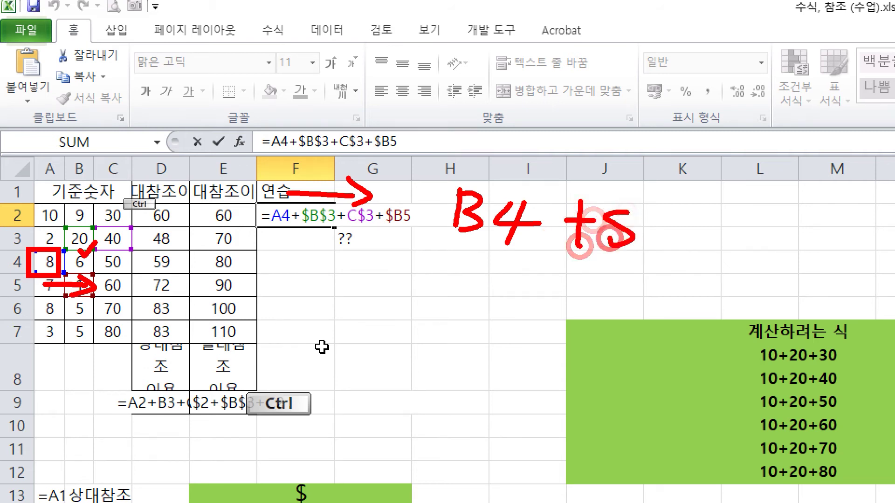
drag(624, 196, 621, 251)
drag(648, 206, 641, 237)
mouse_move(646, 205)
mouse_down()
mouse_move(672, 214)
mouse_move(638, 242)
mouse_up()
drag(702, 218, 677, 250)
drag(695, 201, 691, 266)
mouse_move(722, 221)
mouse_down()
mouse_move(710, 254)
mouse_move(785, 229)
mouse_move(761, 271)
mouse_up()
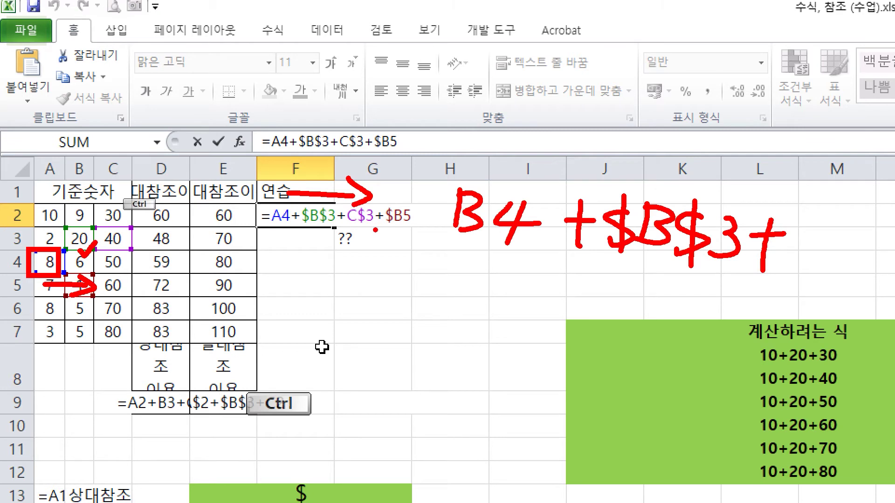
- Draw a small red arrow beneath C$3 in the open formula, and undo it
mouse_move(376, 230)
mouse_down()
mouse_move(373, 251)
mouse_move(354, 243)
mouse_move(359, 219)
mouse_move(367, 233)
mouse_up()
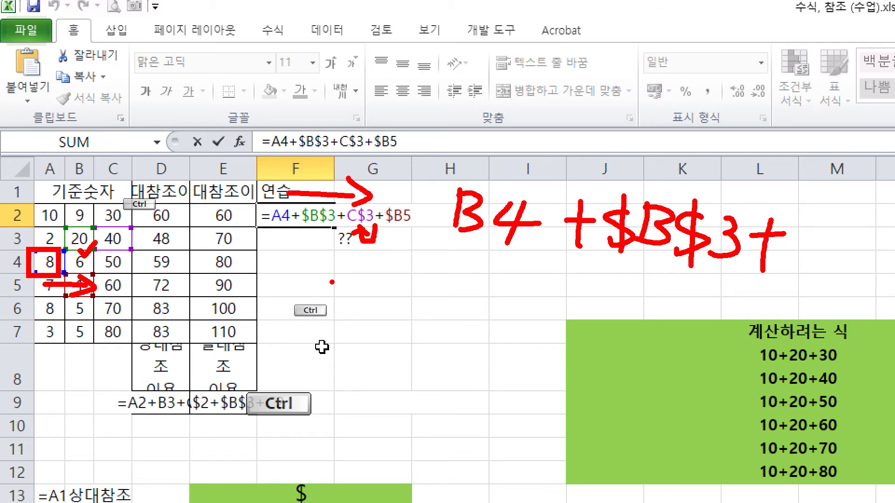
key(ctrl+z)
key(ctrl+z)
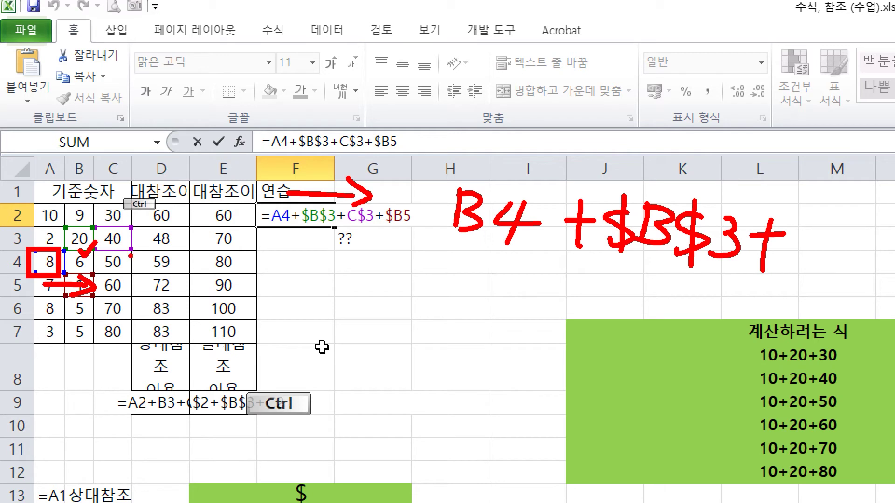
- Outline C3 with a blue box, sketch a blue arrow to its right, and undo only the arrow
mouse_move(92, 225)
mouse_down()
mouse_move(133, 254)
mouse_move(188, 243)
mouse_move(167, 256)
mouse_up()
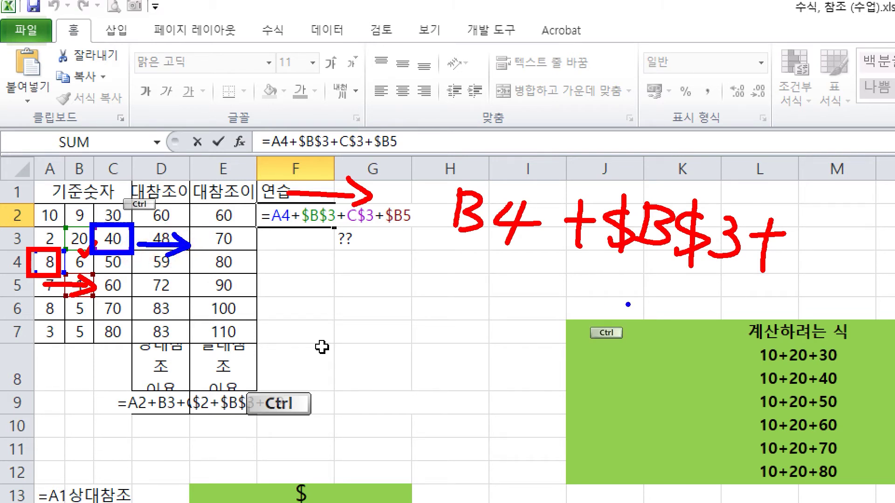
key(ctrl+z)
key(ctrl+z)
- Handwrite D$3+ in red on a second line below B4+$B$3+, across columns H to J
key(r)
drag(428, 267, 425, 302)
mouse_move(511, 278)
mouse_down()
mouse_move(488, 275)
mouse_move(472, 306)
mouse_up()
drag(494, 256, 490, 324)
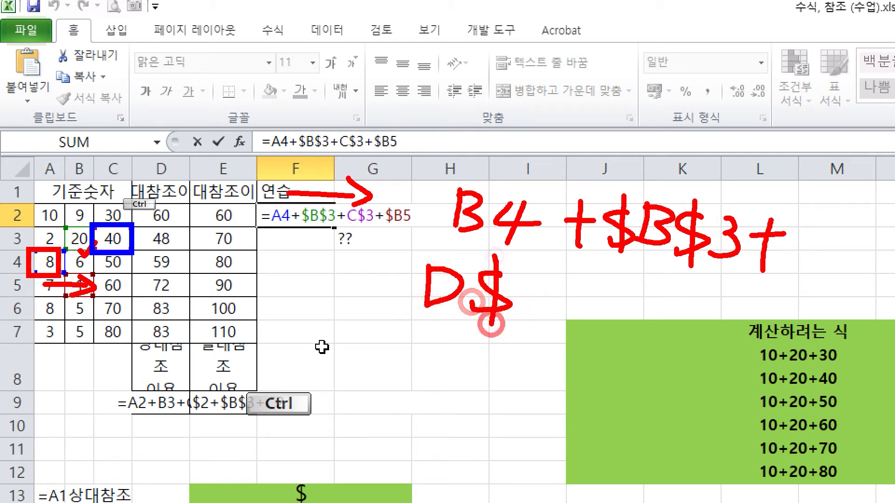
mouse_move(512, 273)
mouse_down()
mouse_move(523, 294)
mouse_move(505, 322)
mouse_up()
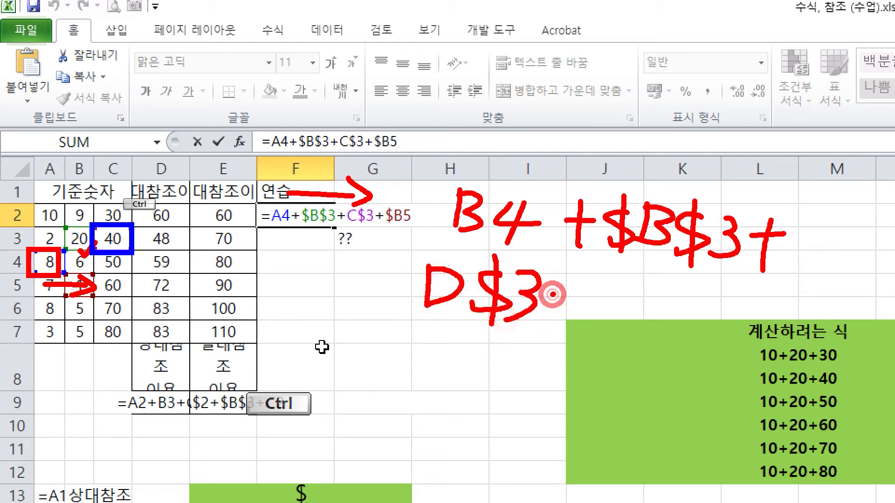
drag(553, 293, 601, 292)
drag(571, 280, 566, 328)
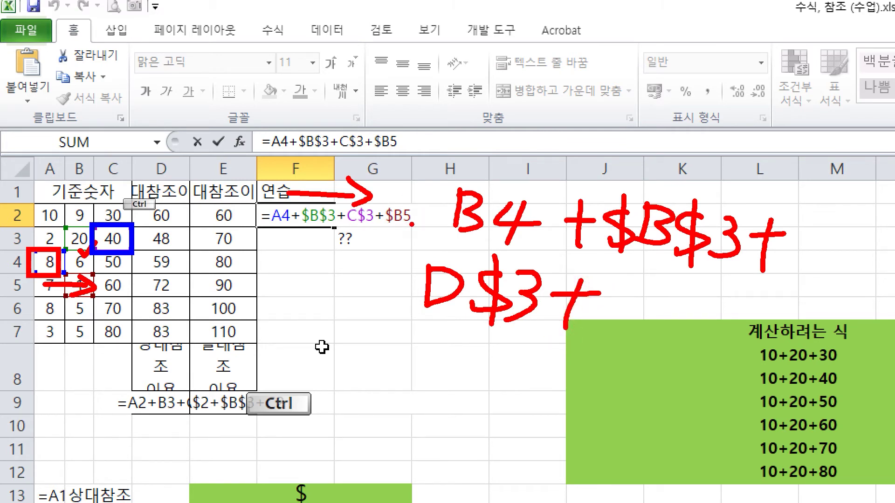
- Mark $B5 in the open formula with a small red arrow and complete the handwritten second line with $B5
mouse_move(412, 226)
mouse_down()
mouse_move(407, 240)
mouse_move(397, 231)
mouse_up()
drag(402, 226, 408, 231)
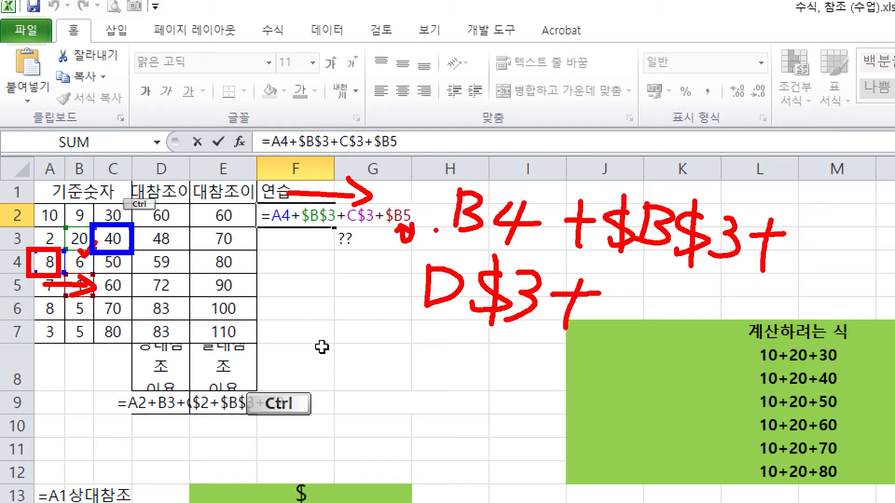
key(ctrl+z)
drag(664, 289, 630, 322)
drag(646, 268, 645, 335)
mouse_move(685, 280)
mouse_down()
mouse_move(688, 326)
mouse_move(693, 319)
mouse_up()
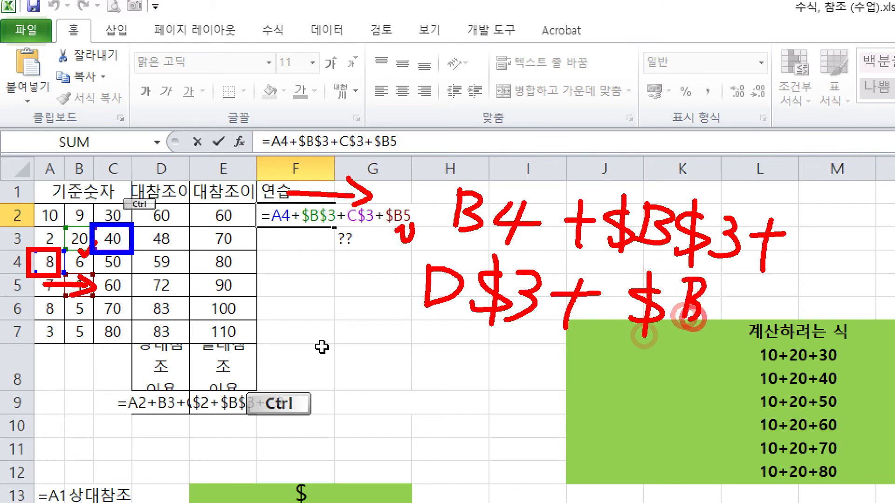
drag(711, 285, 700, 332)
drag(710, 285, 741, 288)
- Handwrite the values 6, 20, 48 and 1 in a blue column below F3 and underline them
click(533, 409)
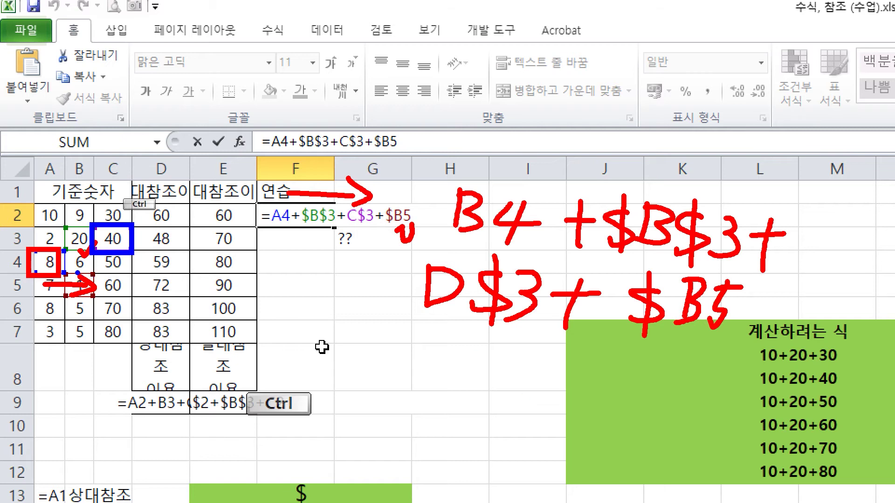
mouse_move(332, 268)
mouse_down()
mouse_move(306, 296)
mouse_move(302, 321)
mouse_up()
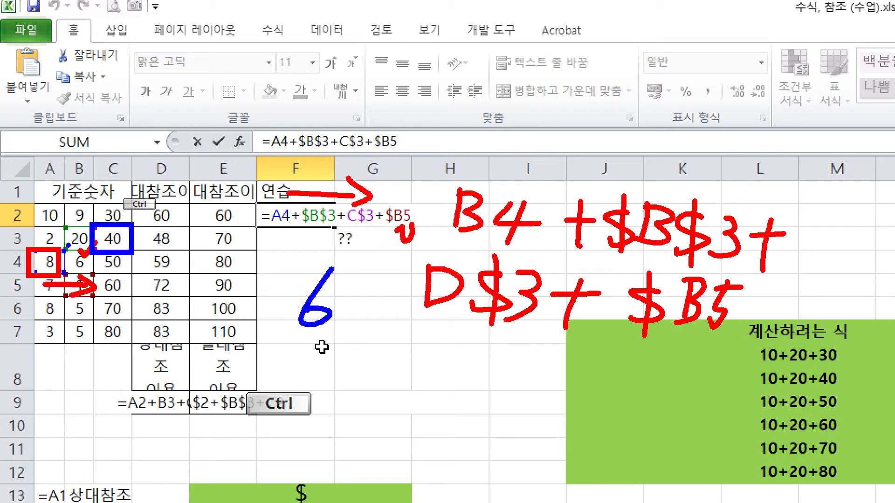
mouse_move(255, 338)
mouse_down()
mouse_move(299, 364)
mouse_move(322, 348)
mouse_up()
click(196, 258)
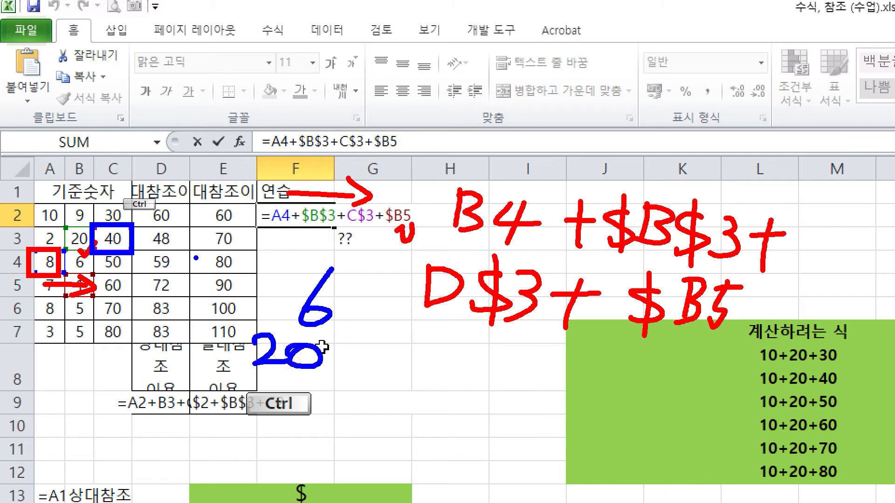
mouse_move(272, 374)
mouse_down()
mouse_move(263, 383)
mouse_move(289, 396)
mouse_up()
drag(284, 385, 270, 409)
drag(309, 382, 325, 389)
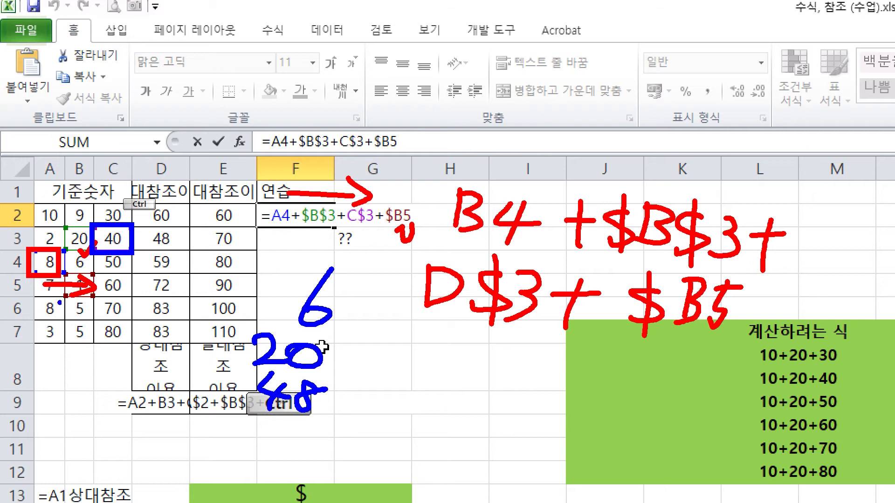
drag(310, 417, 297, 437)
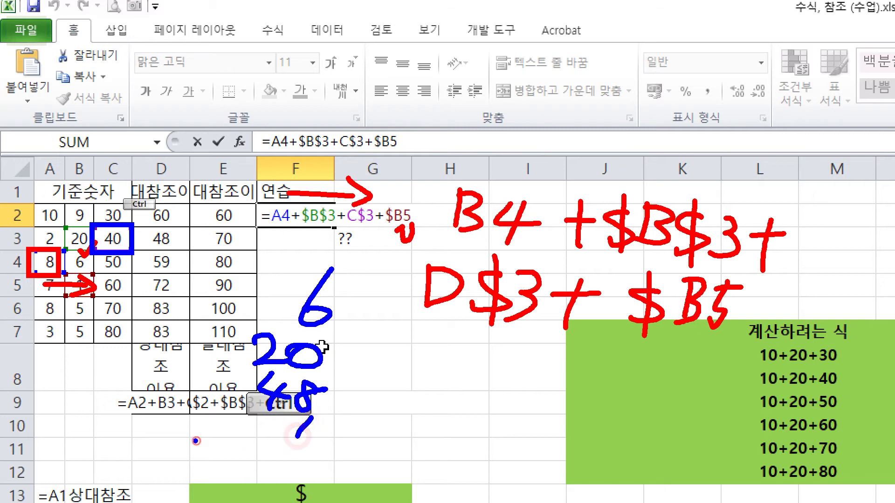
drag(192, 439, 423, 443)
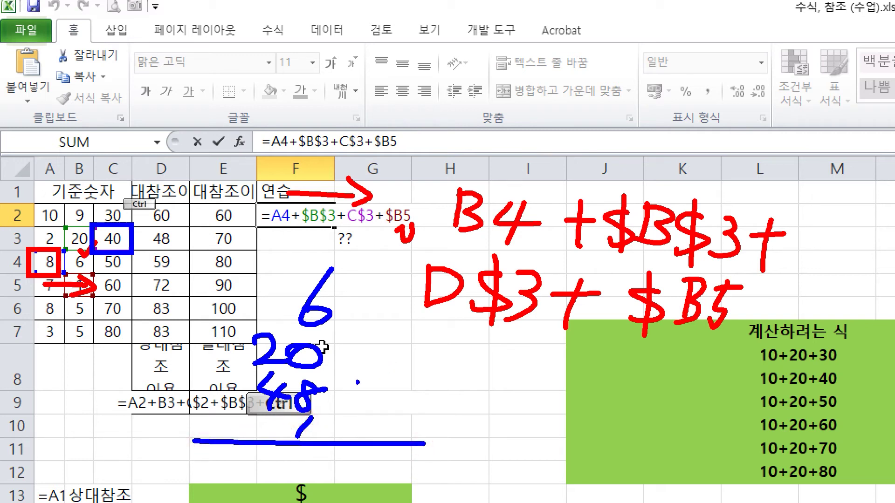
- Beside the blue column, draw a bracket, handwrite 49 over 26 with a carried 1 and underline, and write the sum 75
drag(337, 393, 336, 426)
mouse_move(404, 385)
mouse_down()
mouse_move(423, 406)
mouse_move(404, 426)
mouse_up()
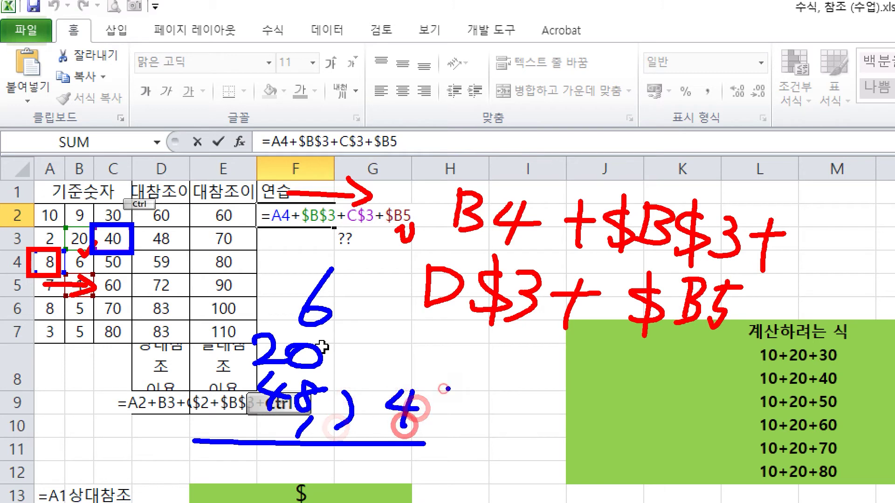
mouse_move(455, 396)
mouse_down()
mouse_move(446, 431)
mouse_move(406, 442)
mouse_move(436, 447)
mouse_up()
drag(456, 436, 447, 446)
drag(385, 468, 483, 464)
mouse_move(539, 418)
mouse_down()
mouse_move(536, 451)
mouse_move(561, 418)
mouse_up()
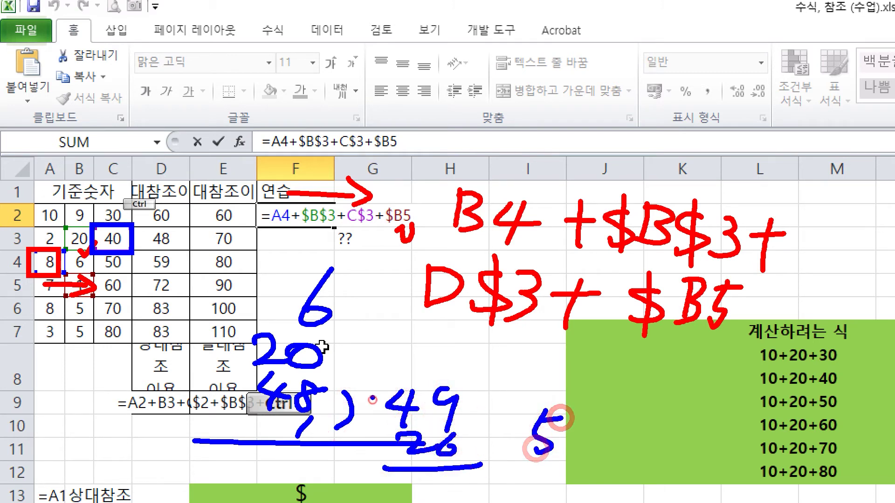
drag(372, 398, 373, 413)
mouse_move(493, 418)
mouse_down()
mouse_move(515, 419)
mouse_move(496, 469)
mouse_up()
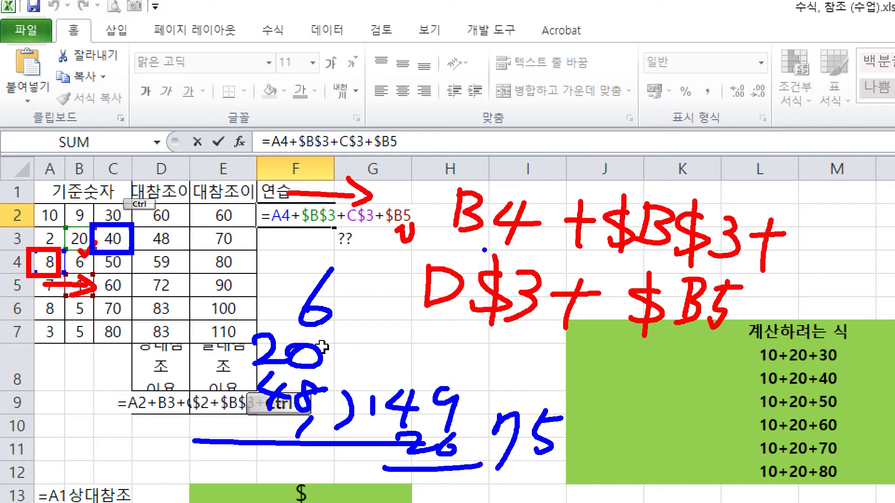
- Clear the annotations, confirm F2 and fill its formula one cell right into G2
key(Escape)
click(412, 224)
key(ctrl+Return)
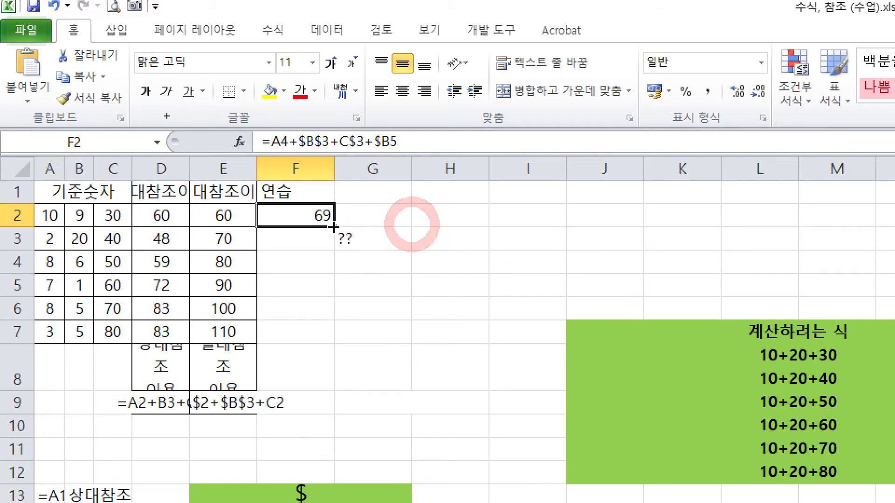
drag(333, 227, 418, 224)
click(389, 214)
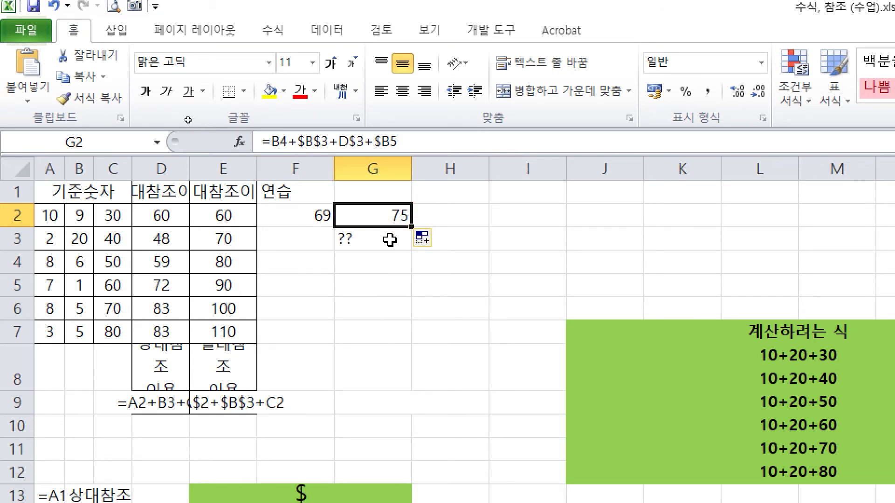
- Open the G2 formula and outline cell B4 with a red box
click(373, 234)
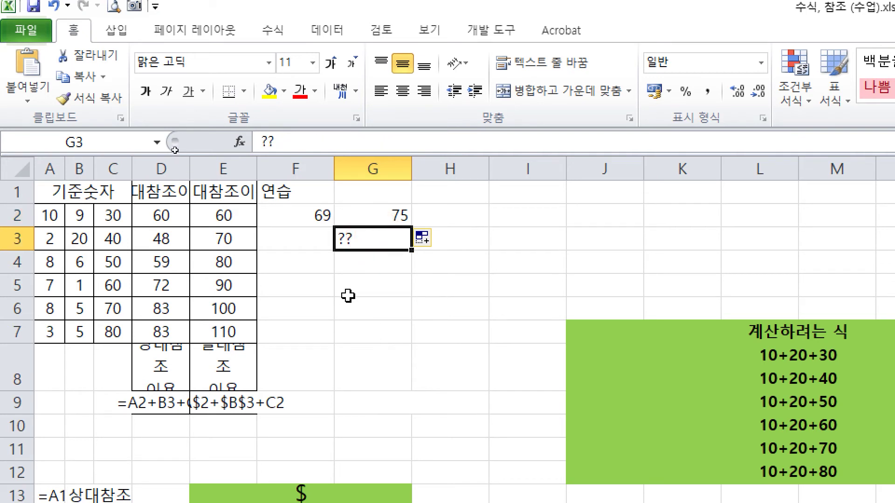
click(400, 213)
key(F2)
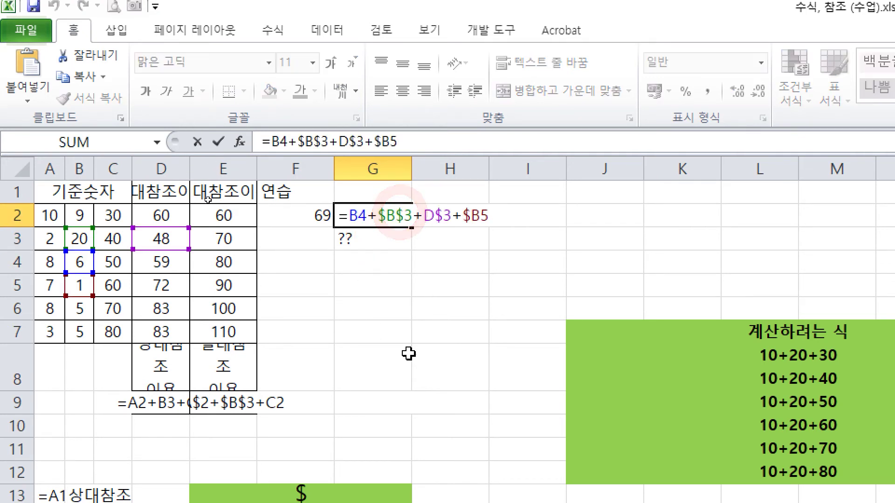
key(ctrl)
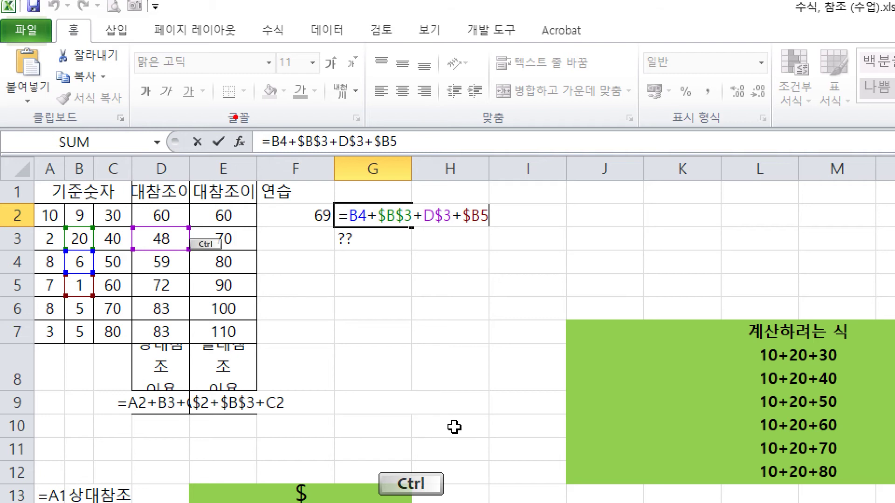
drag(62, 253, 92, 273)
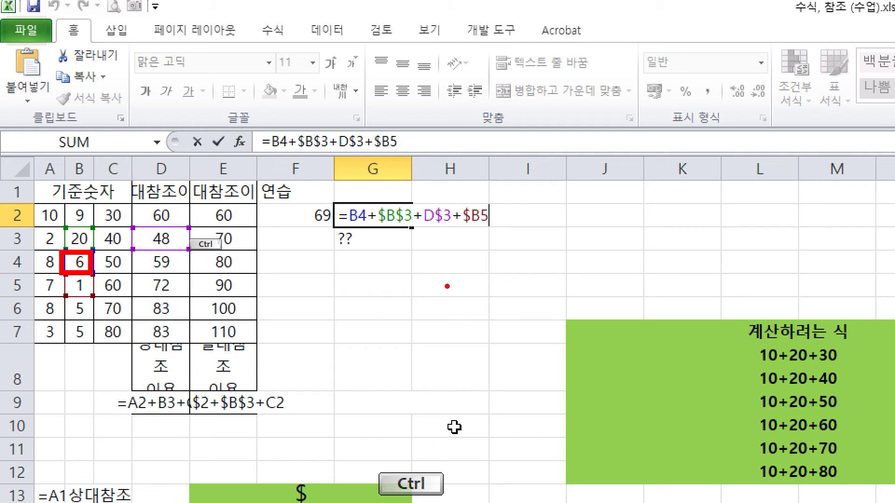
- Handwrite B5+$B$3+ in red below the open G2 formula, across columns I to L
drag(495, 259, 487, 295)
mouse_move(543, 264)
mouse_down()
mouse_move(517, 298)
mouse_move(564, 272)
mouse_up()
mouse_move(573, 290)
mouse_down()
mouse_move(616, 276)
mouse_move(587, 308)
mouse_up()
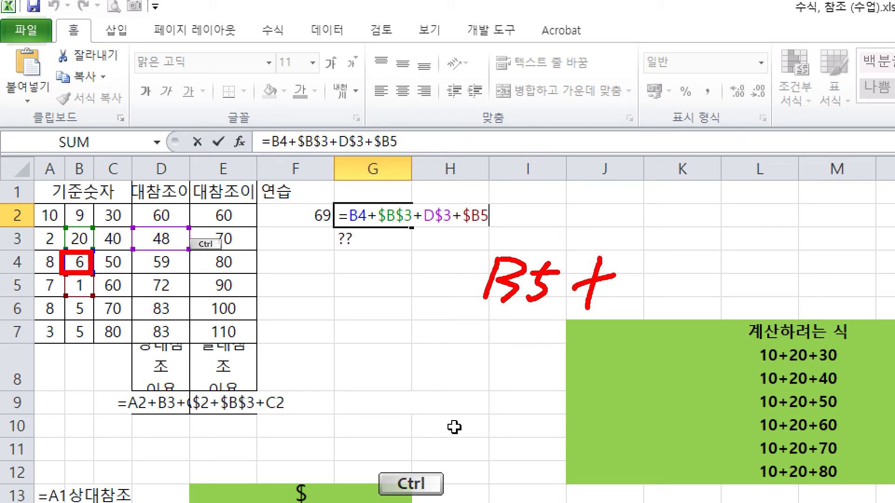
mouse_move(658, 262)
mouse_down()
mouse_move(628, 295)
mouse_move(643, 310)
mouse_move(677, 297)
mouse_up()
mouse_move(725, 263)
mouse_down()
mouse_move(718, 297)
mouse_move(696, 293)
mouse_up()
drag(718, 255, 710, 304)
mouse_move(743, 265)
mouse_down()
mouse_move(763, 283)
mouse_move(728, 306)
mouse_up()
mouse_move(774, 289)
mouse_down()
mouse_move(806, 281)
mouse_move(791, 319)
mouse_up()
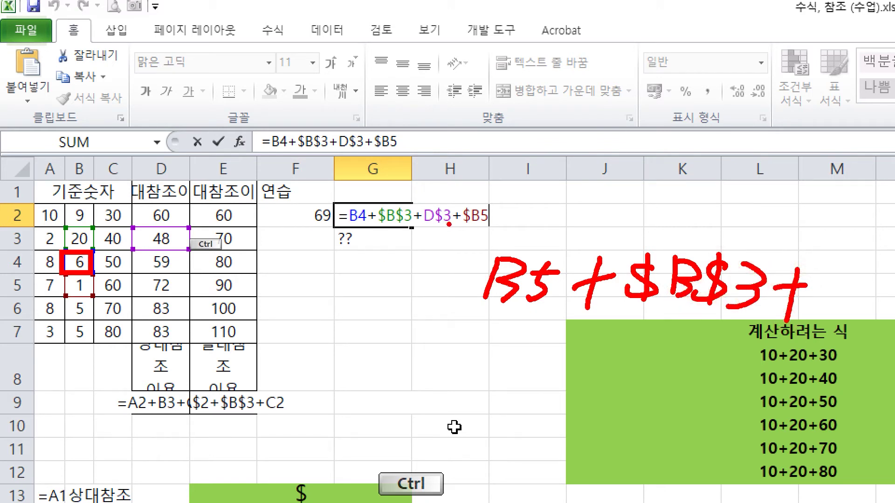
- Mark D$3 in the open formula in red and handwrite 3→4 and 3→2 above the formula notes, each followed by an X
mouse_move(447, 224)
mouse_down()
mouse_move(438, 241)
mouse_move(424, 241)
mouse_move(439, 239)
mouse_up()
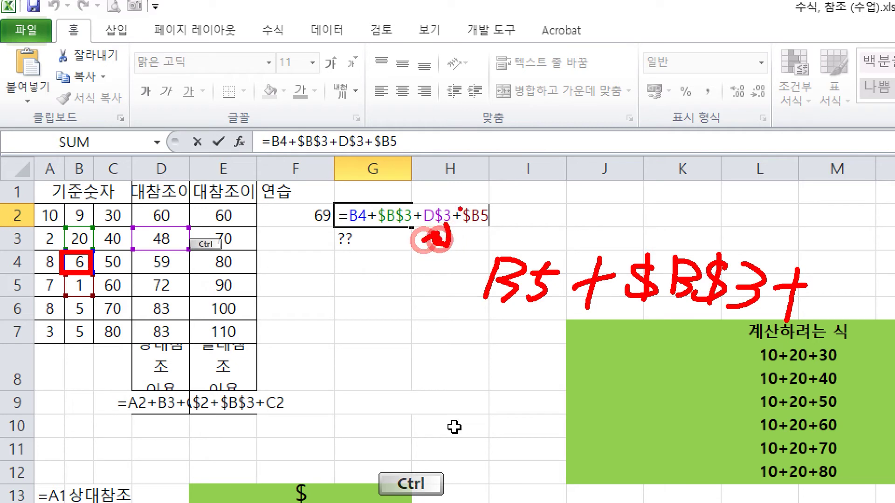
mouse_move(507, 148)
mouse_down()
mouse_move(506, 175)
mouse_move(583, 167)
mouse_up()
drag(552, 151, 560, 184)
mouse_move(627, 157)
mouse_down()
mouse_move(646, 173)
mouse_move(625, 195)
mouse_up()
mouse_move(515, 209)
mouse_down()
mouse_move(541, 219)
mouse_move(550, 236)
mouse_up()
mouse_move(564, 221)
mouse_down()
mouse_move(602, 221)
mouse_move(582, 235)
mouse_up()
drag(620, 212, 658, 231)
drag(713, 160, 690, 192)
mouse_move(689, 168)
mouse_down()
mouse_move(717, 195)
mouse_move(672, 234)
mouse_up()
drag(679, 205, 708, 240)
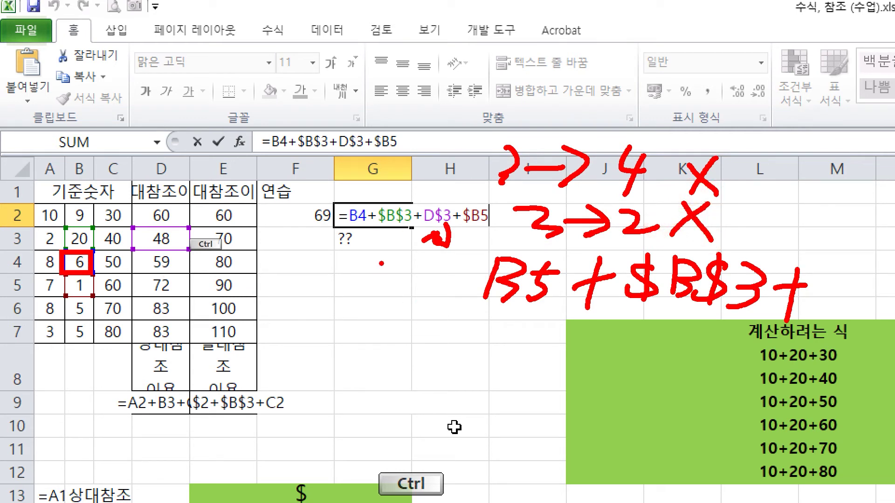
- Outline D3 in red with a downward arrow beside it, and handwrite D$3+ in red below B5+$B$3+
mouse_move(132, 229)
mouse_down()
mouse_move(187, 254)
mouse_move(198, 282)
mouse_move(216, 283)
mouse_up()
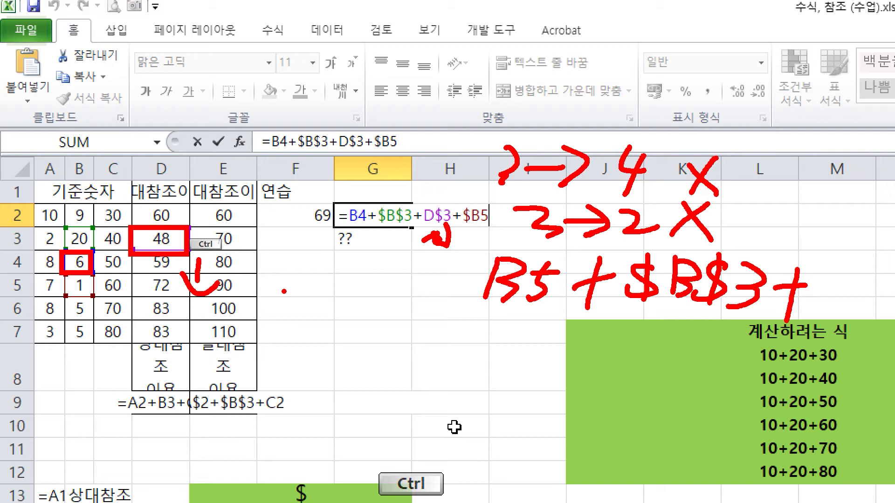
mouse_move(480, 332)
mouse_down()
mouse_move(474, 373)
mouse_move(499, 338)
mouse_move(474, 373)
mouse_up()
mouse_move(544, 330)
mouse_down()
mouse_move(527, 335)
mouse_move(521, 365)
mouse_up()
drag(531, 317, 526, 388)
mouse_move(564, 335)
mouse_down()
mouse_move(580, 366)
mouse_move(556, 377)
mouse_up()
mouse_move(605, 356)
mouse_down()
mouse_move(655, 355)
mouse_move(613, 396)
mouse_up()
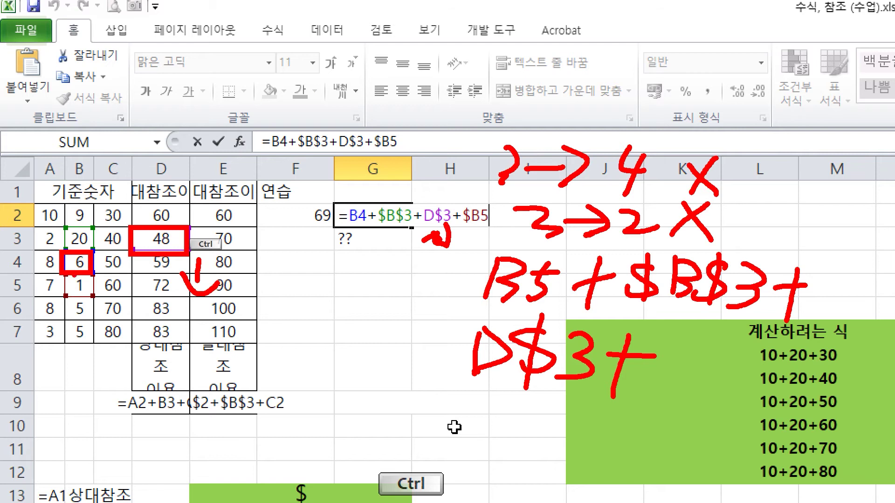
- Outline B5 in blue with a downward arrow, and handwrite $B6 in red after D$3+
drag(65, 274, 93, 296)
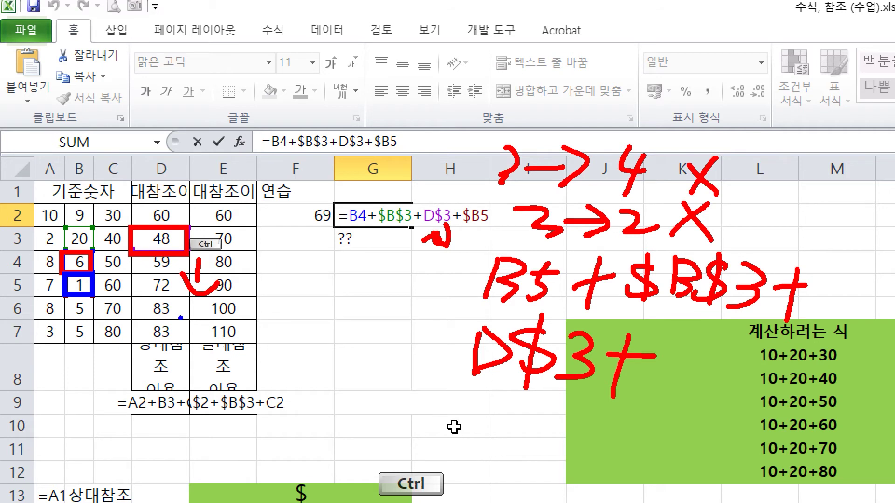
mouse_move(108, 285)
mouse_down()
mouse_move(96, 322)
mouse_move(125, 317)
mouse_up()
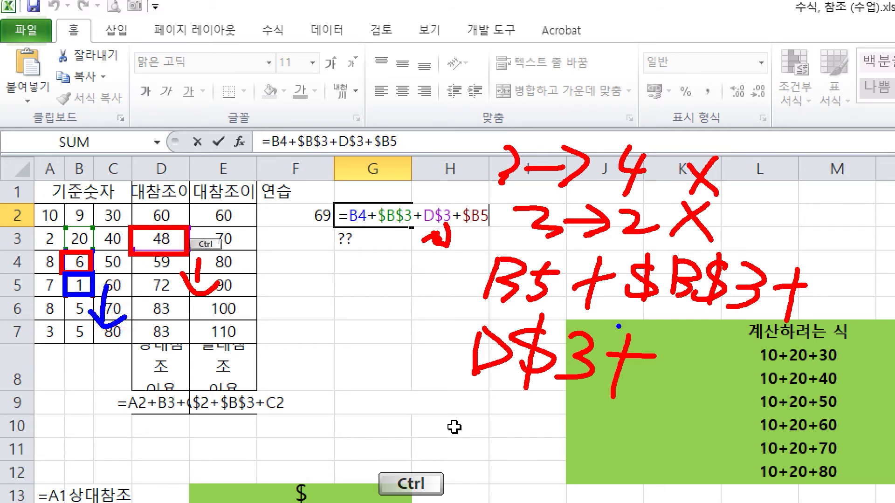
mouse_move(702, 345)
mouse_down()
mouse_move(676, 387)
mouse_move(722, 381)
mouse_up()
drag(767, 344, 748, 373)
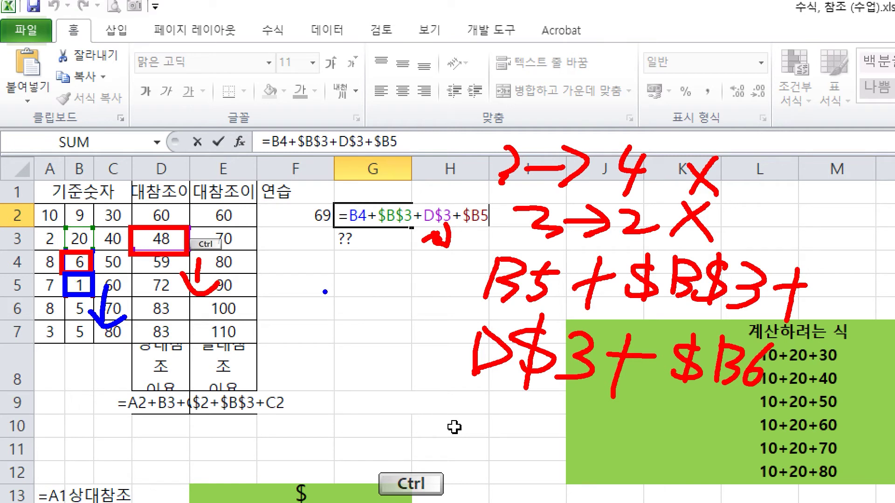
- Handwrite the values 1, 20, 48 and 5 in a blue column below column F's result and underline them
drag(334, 277, 311, 309)
mouse_move(272, 323)
mouse_down()
mouse_move(312, 345)
mouse_move(321, 328)
mouse_up()
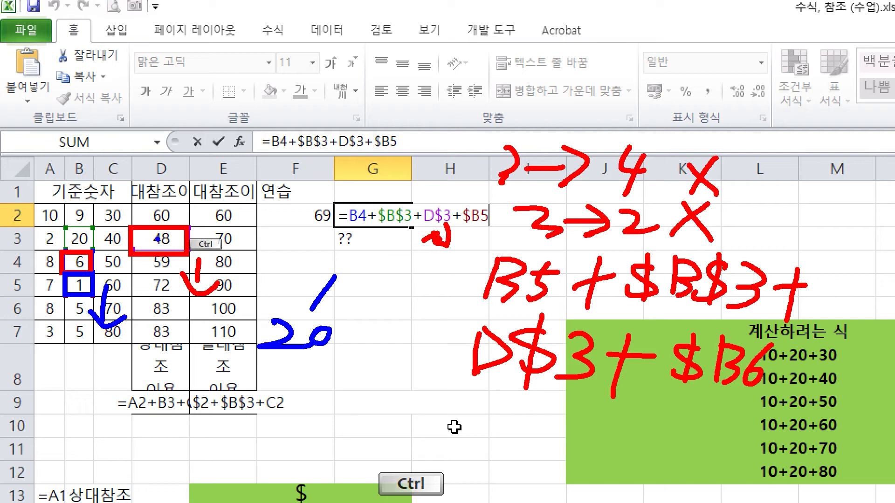
mouse_move(277, 366)
mouse_down()
mouse_move(304, 387)
mouse_move(282, 400)
mouse_up()
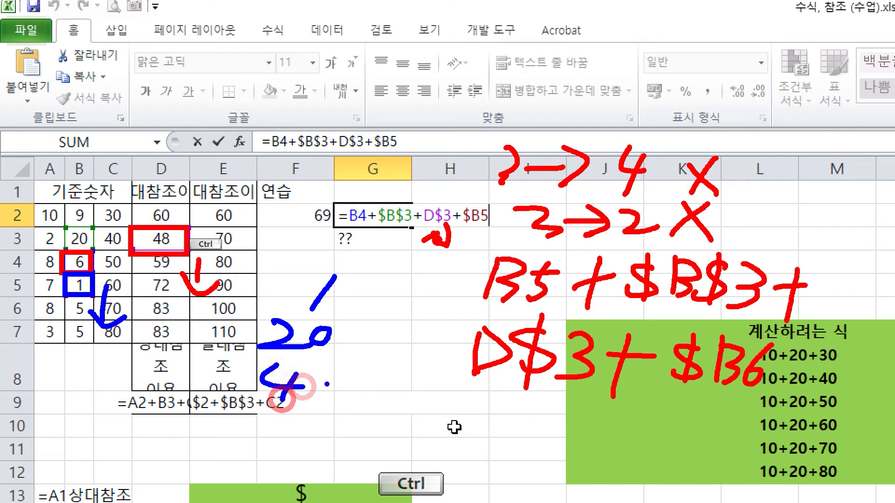
mouse_move(334, 364)
mouse_down()
mouse_move(335, 392)
mouse_move(330, 370)
mouse_up()
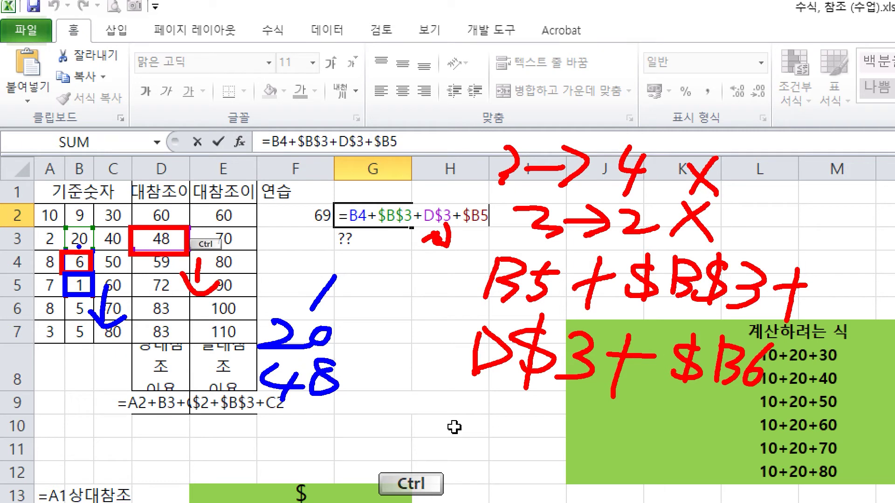
mouse_move(320, 407)
mouse_down()
mouse_move(327, 425)
mouse_move(309, 431)
mouse_up()
drag(318, 413, 348, 412)
drag(238, 436, 391, 436)
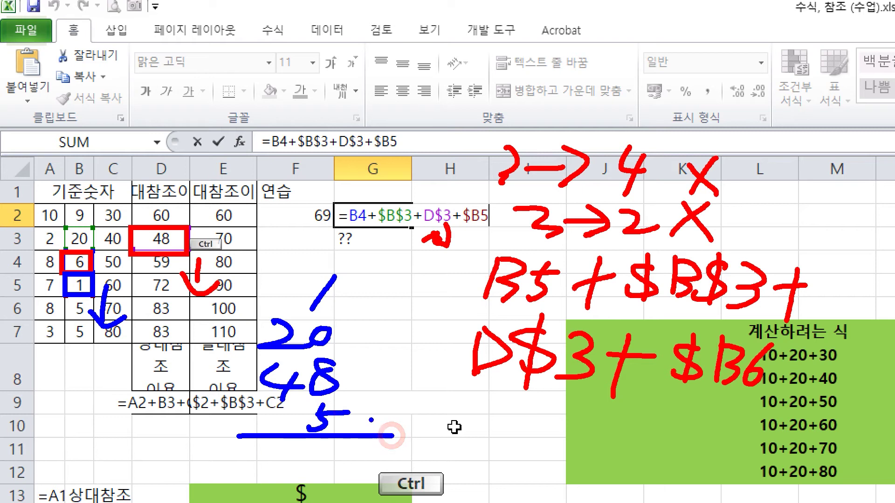
- Bracket the handwritten 20 and 48 in blue, write 68 with 6 beneath it, underline them and write 74, then clear the drawing
drag(362, 329, 358, 385)
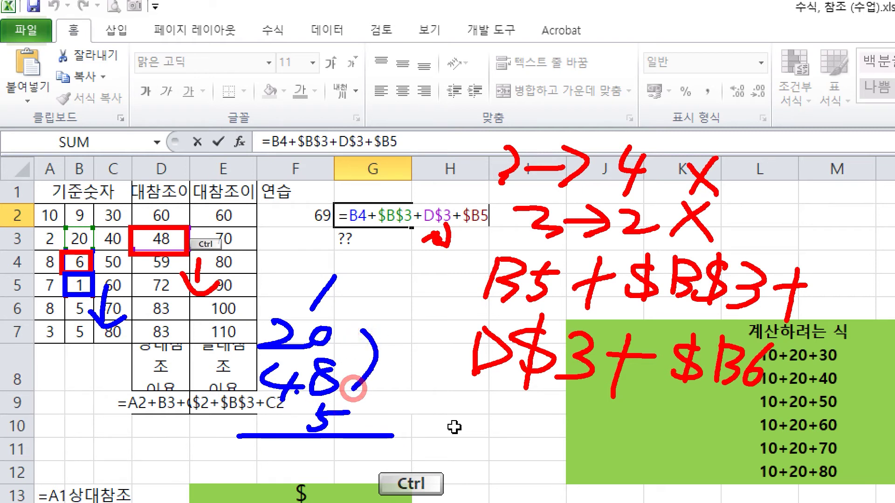
drag(410, 336, 405, 380)
mouse_move(438, 347)
mouse_down()
mouse_move(422, 368)
mouse_move(444, 354)
mouse_up()
drag(443, 385, 429, 404)
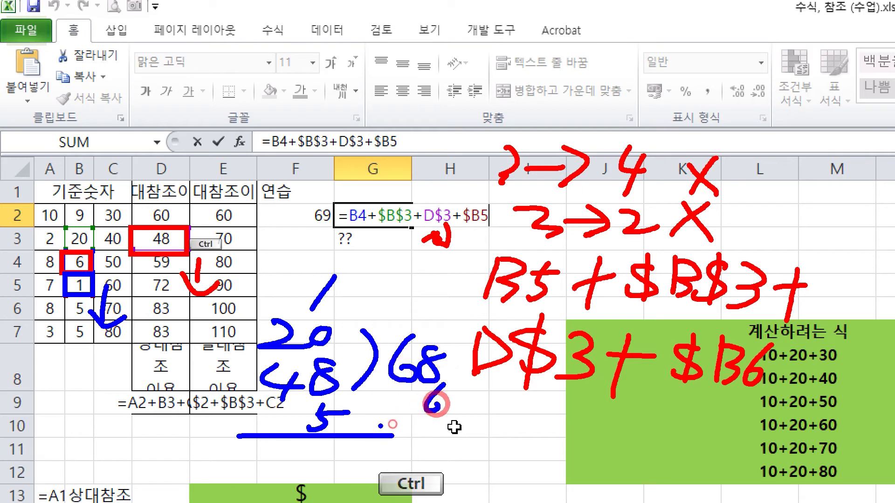
drag(380, 425, 484, 418)
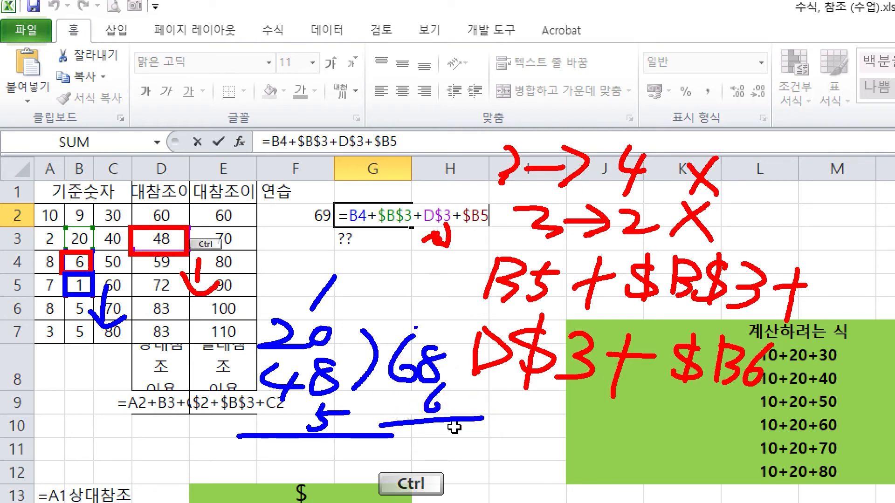
drag(389, 307, 388, 332)
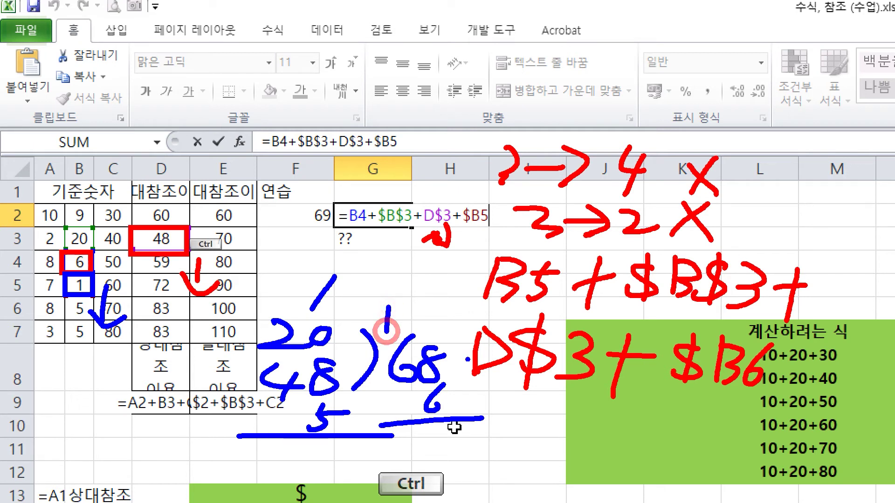
mouse_move(465, 433)
mouse_down()
mouse_move(478, 446)
mouse_move(499, 447)
mouse_move(476, 461)
mouse_up()
mouse_move(426, 461)
mouse_down()
mouse_move(427, 448)
mouse_move(455, 430)
mouse_move(442, 472)
mouse_up()
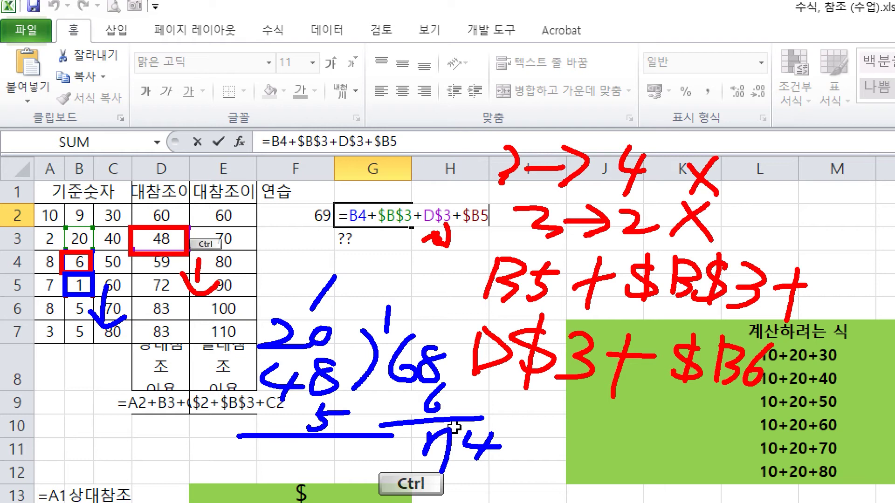
key(Escape)
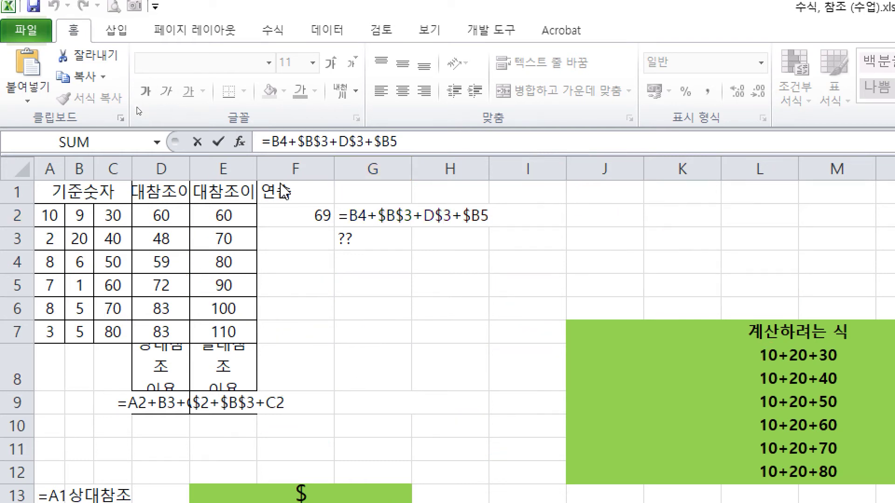
- Confirm G2's formula, fill it down to G3 and open G3's formula to check its references
key(Return)
click(406, 219)
drag(412, 227, 413, 247)
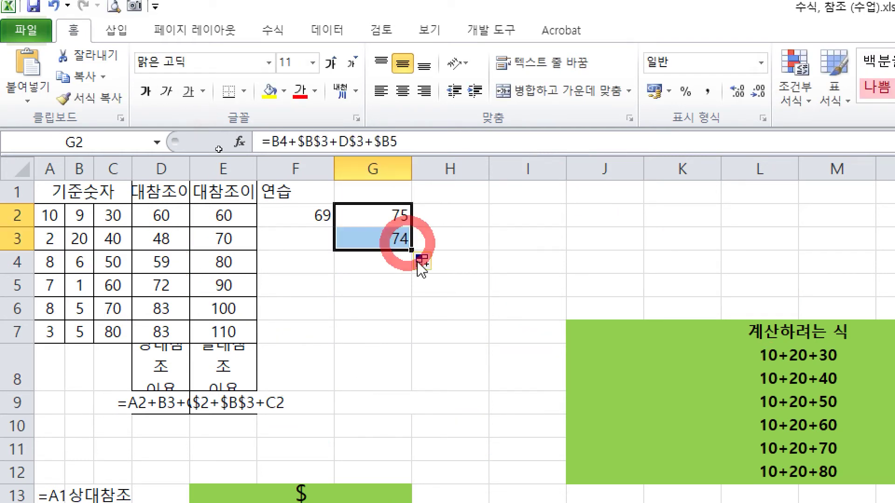
click(402, 237)
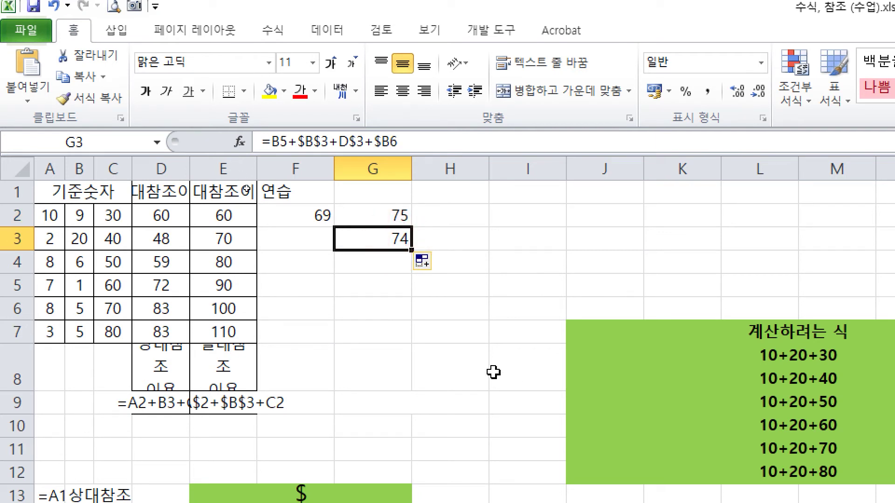
key(F2)
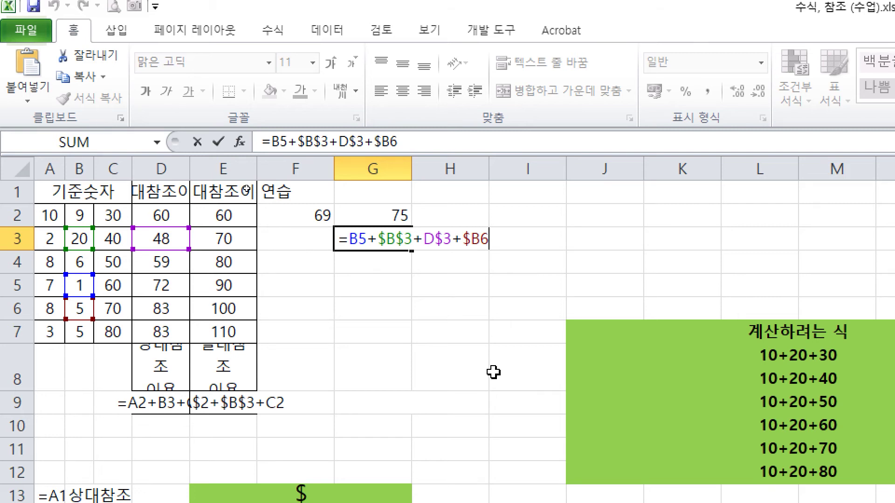
key(Escape)
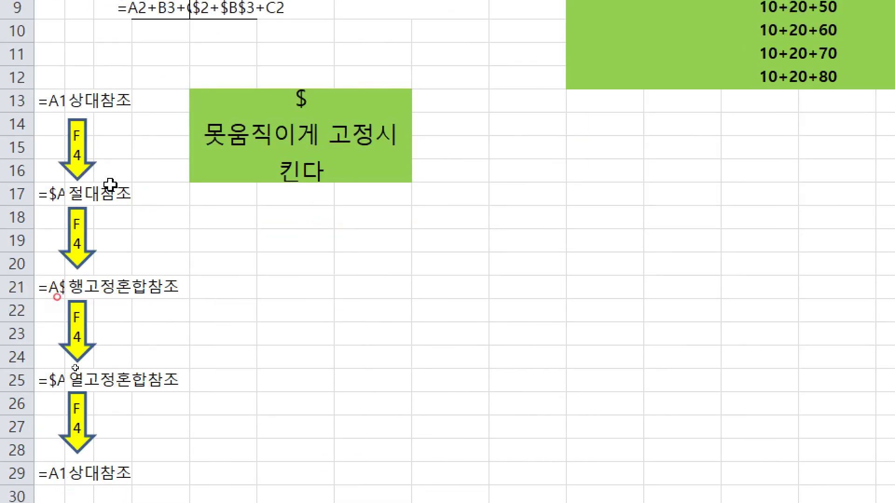
- Draw blue arrows beside the F4 reference cycle, from 상대참조 through 절대참조 and 행고정혼합참조 to 열고정혼합참조, and mark the last F4 change
click(172, 359)
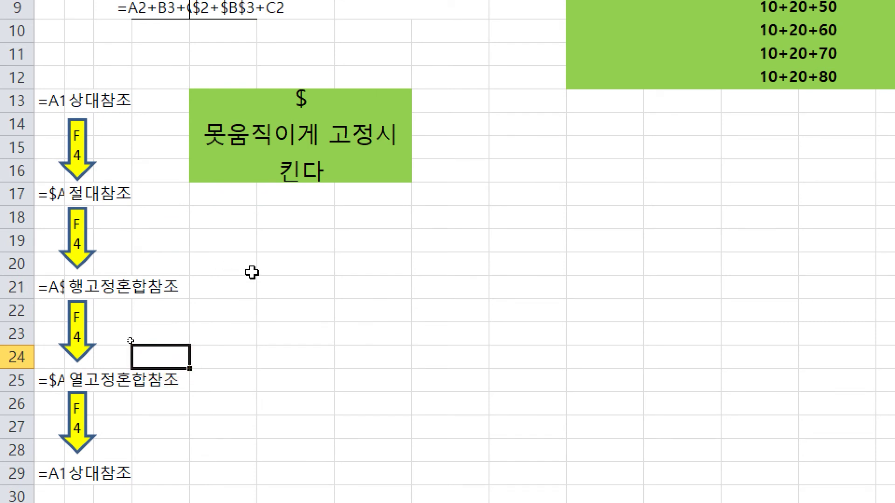
key(ctrl)
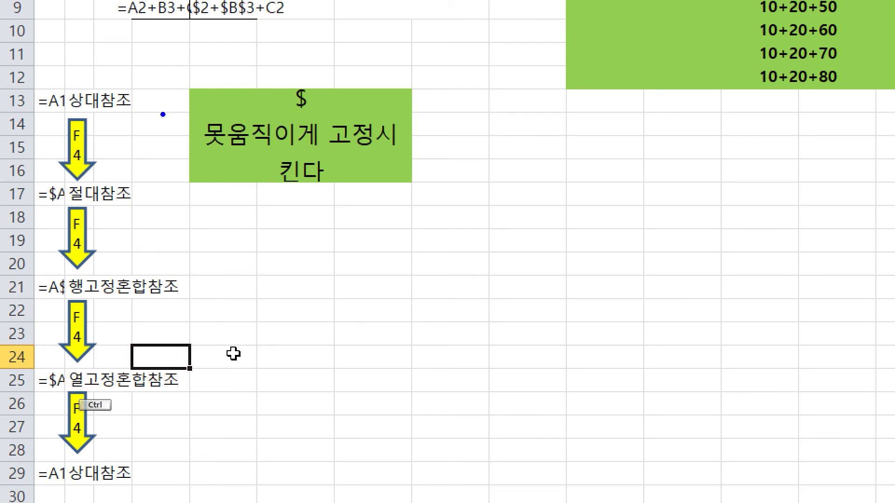
mouse_move(177, 116)
mouse_down()
mouse_move(154, 161)
mouse_move(163, 191)
mouse_up()
mouse_move(206, 210)
mouse_down()
mouse_move(201, 259)
mouse_move(161, 263)
mouse_move(198, 282)
mouse_up()
mouse_move(225, 308)
mouse_down()
mouse_move(194, 353)
mouse_move(217, 363)
mouse_up()
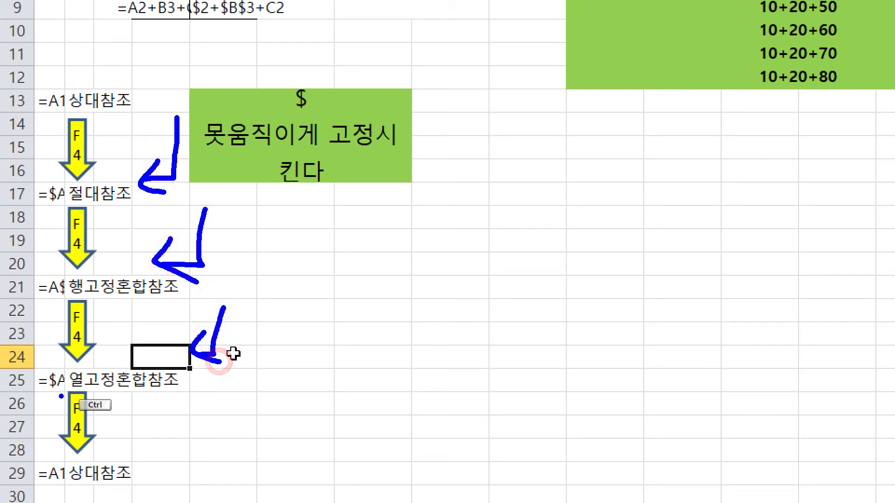
mouse_move(50, 393)
mouse_down()
mouse_move(209, 393)
mouse_move(148, 468)
mouse_move(175, 487)
mouse_up()
click(157, 432)
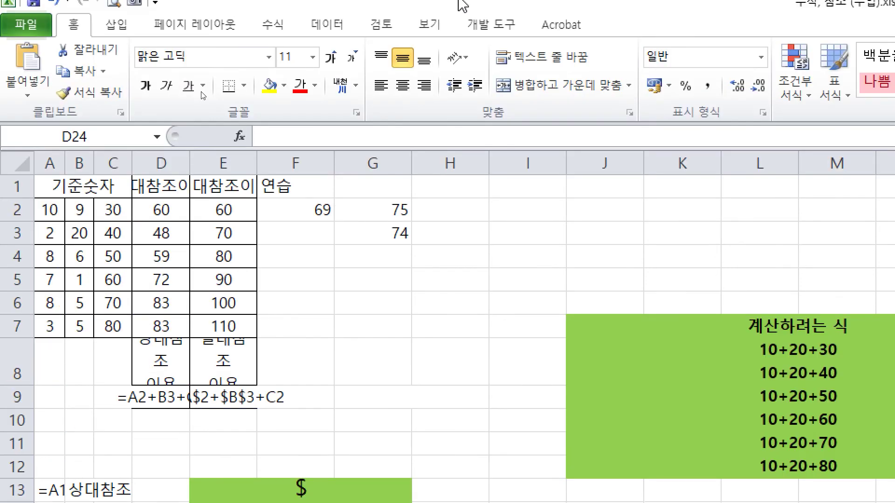
- In I1, start a formula referencing A2 and cycle the reference through its absolute and mixed forms, then discard the entry
click(369, 318)
click(516, 208)
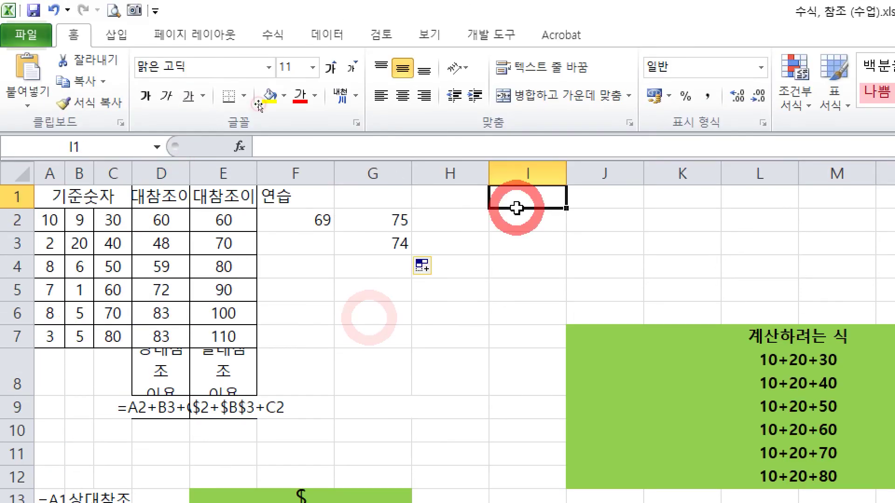
text(=)
click(49, 220)
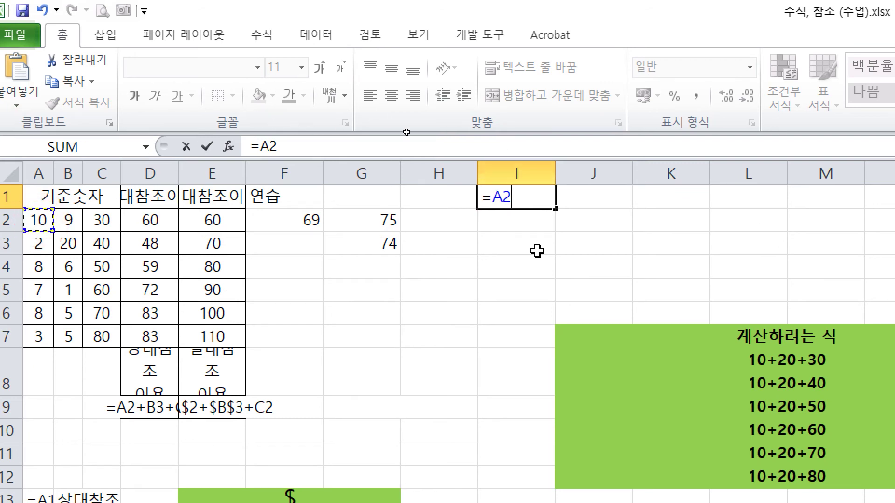
key(F4)
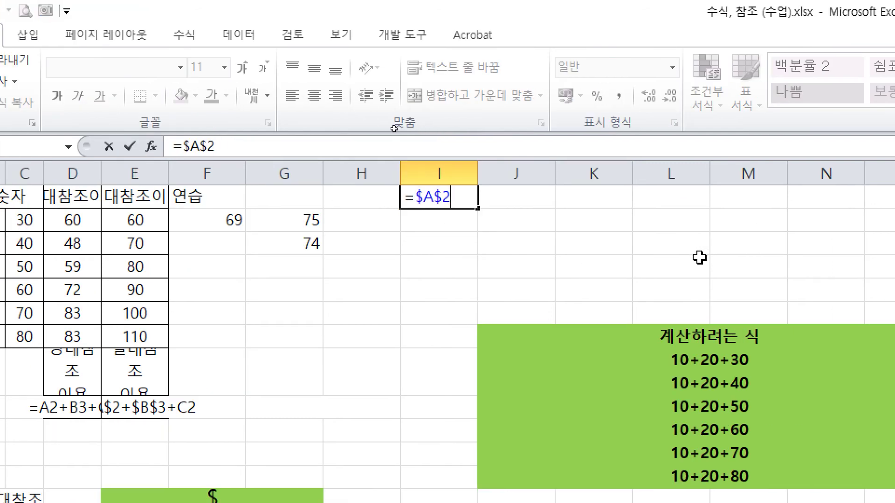
key(F4)
text(5)
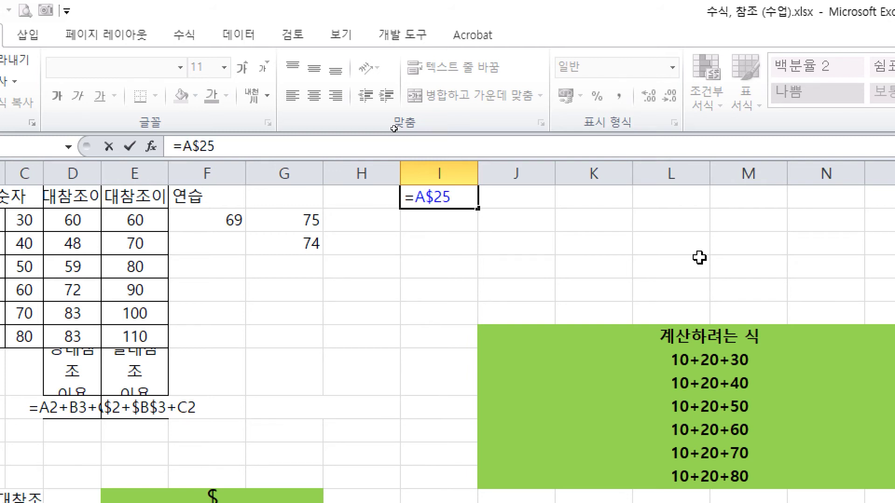
key(F4)
key(F4)
key(Escape)
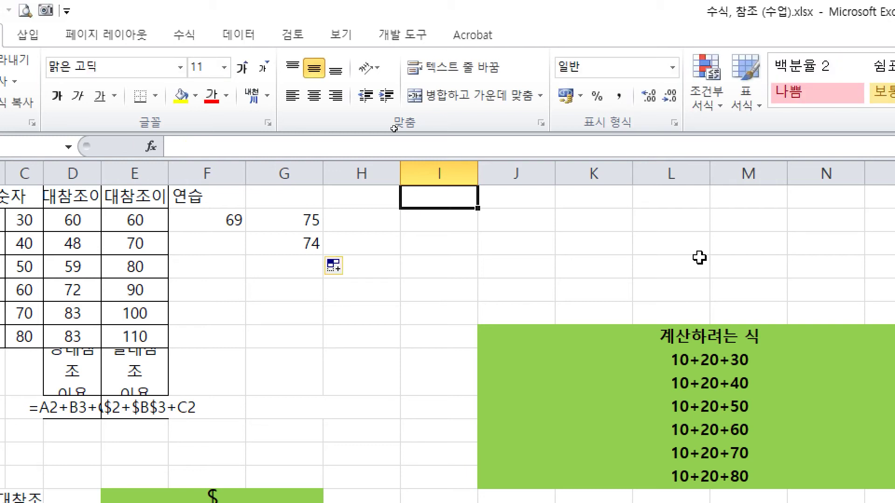
- Open the 행고정, 열고정(예제) sheet showing the A 마트 discount table
key(ctrl)
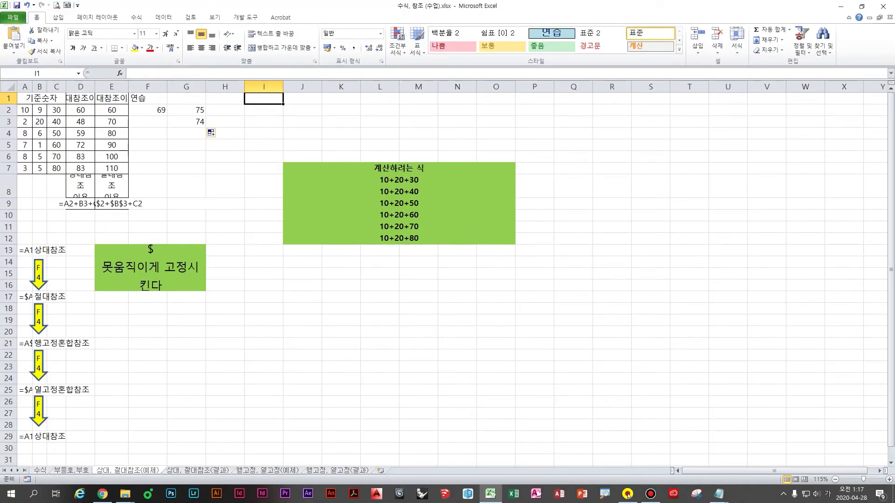
click(627, 495)
click(504, 331)
click(303, 405)
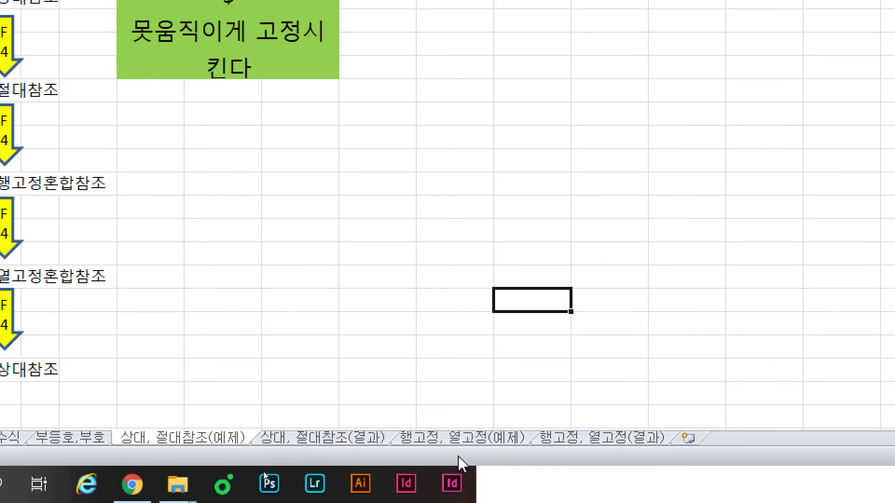
click(459, 439)
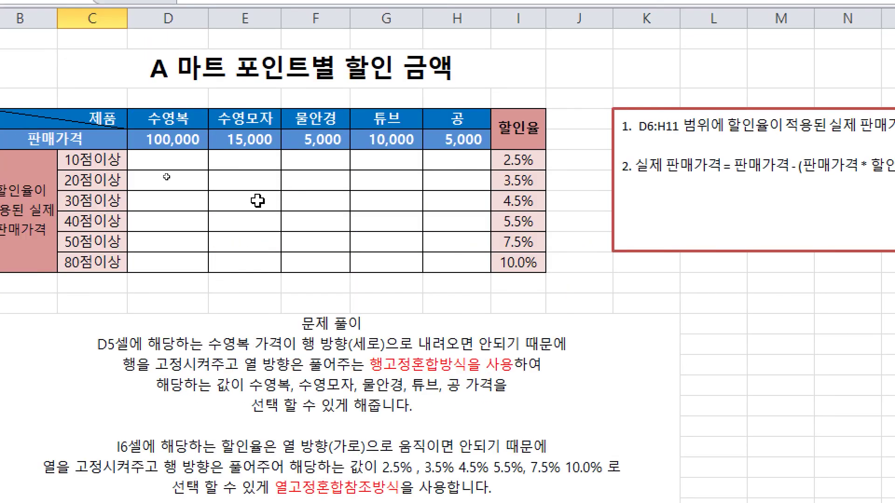
scroll(299, 236, down, 1)
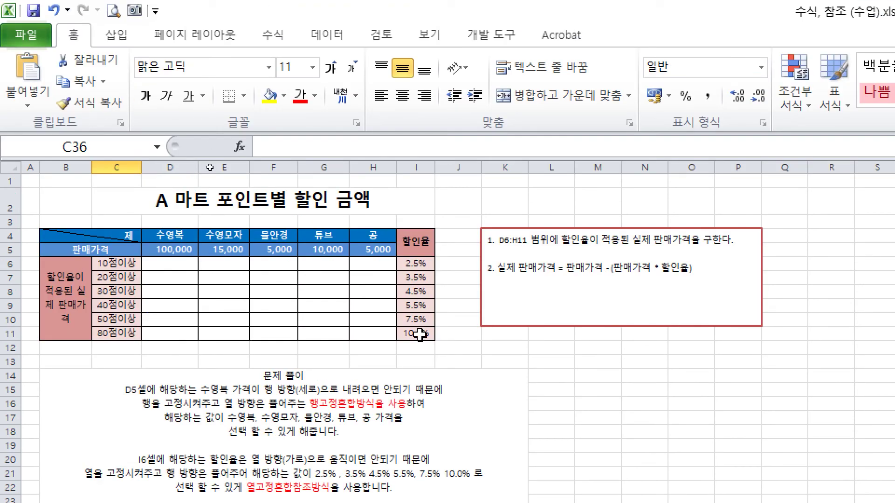
key(ctrl)
scroll(299, 305, up, 1)
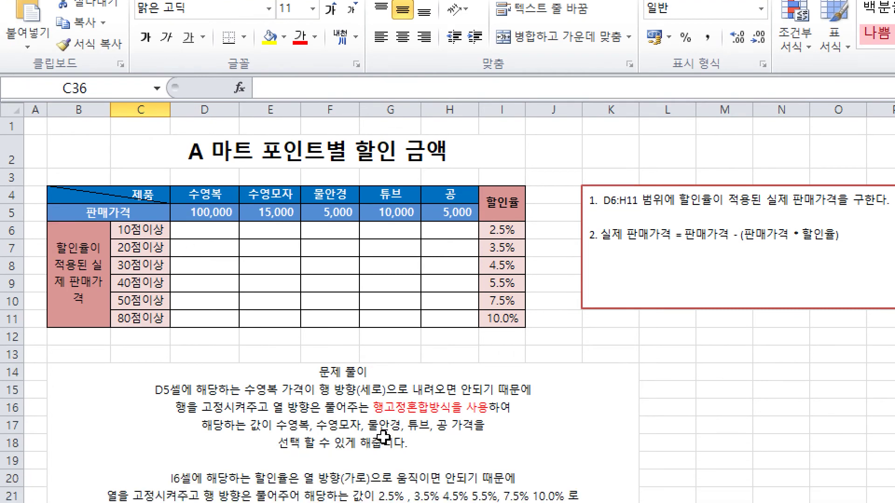
- Tick the product headers 수영복, 수영모자, 물안경, 튜브 and 공 in red
key(ctrl+2)
drag(223, 184, 240, 173)
mouse_move(259, 179)
mouse_down()
mouse_move(412, 171)
mouse_move(478, 189)
mouse_up()
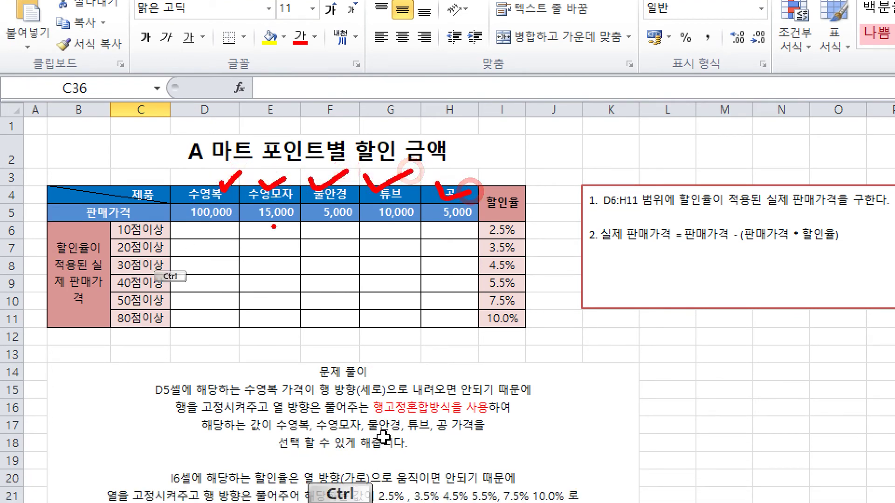
- Draw red strokes from each product header down to its 판매가격 with a curve beneath each price, then clear the drawing
mouse_move(200, 195)
mouse_down()
mouse_move(196, 229)
mouse_move(235, 222)
mouse_up()
mouse_move(274, 178)
mouse_down()
mouse_move(268, 217)
mouse_move(297, 220)
mouse_up()
drag(339, 177, 336, 218)
drag(320, 206, 358, 213)
drag(398, 177, 397, 217)
drag(381, 208, 409, 221)
drag(454, 181, 448, 221)
mouse_move(436, 218)
mouse_down()
mouse_move(436, 231)
mouse_move(485, 227)
mouse_up()
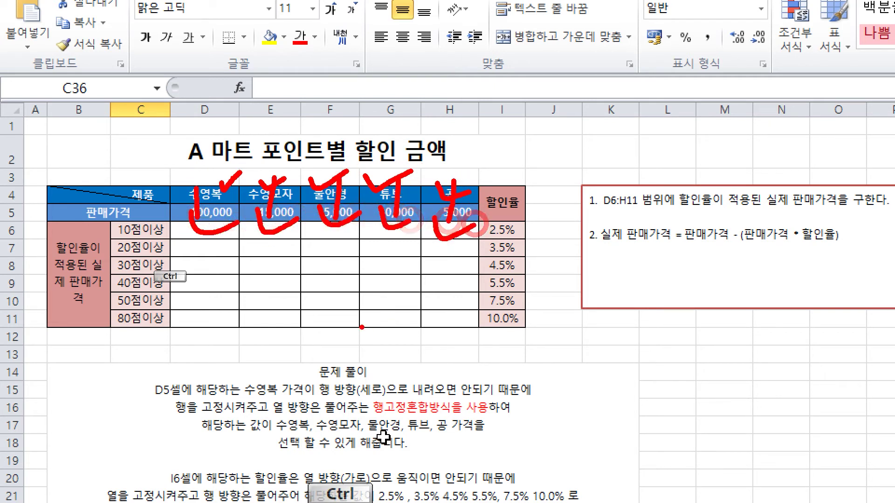
key(Escape)
- Examine the point tiers from 10점이상 to 80점이상 in column C
click(192, 214)
click(142, 230)
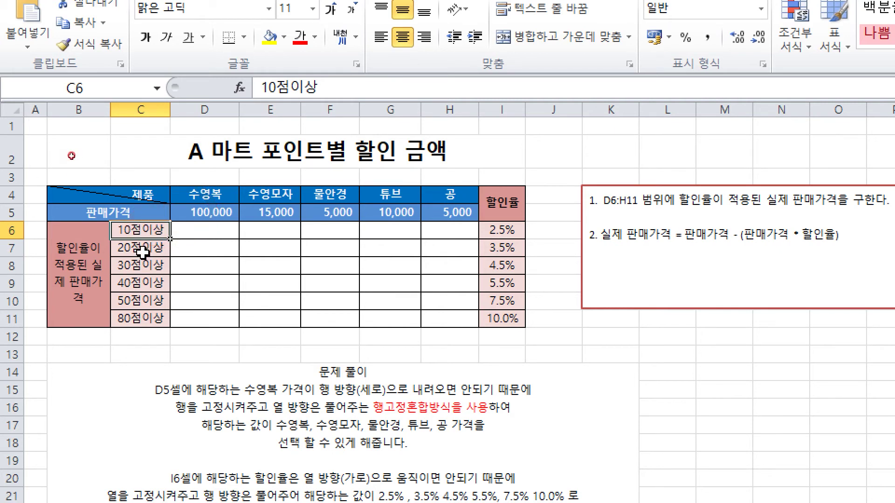
click(140, 301)
click(147, 230)
click(160, 250)
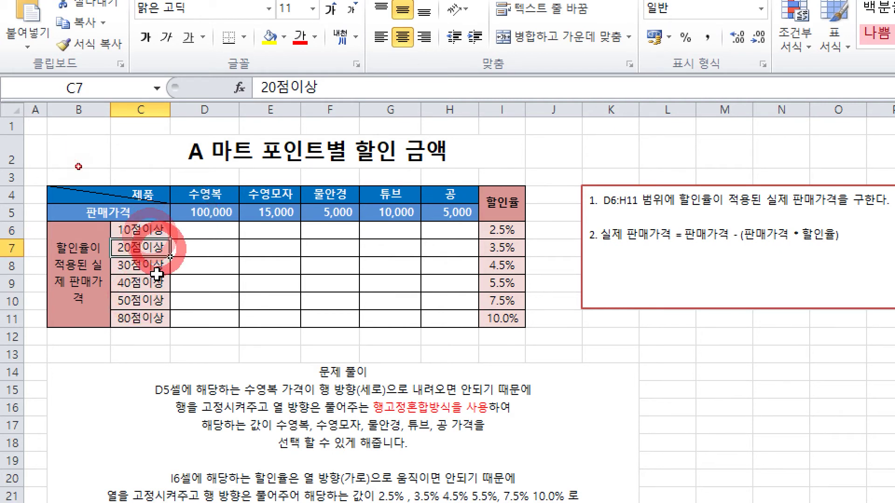
click(158, 276)
click(147, 314)
- Examine the 할인율 rates for each point tier in I6:I11
click(515, 229)
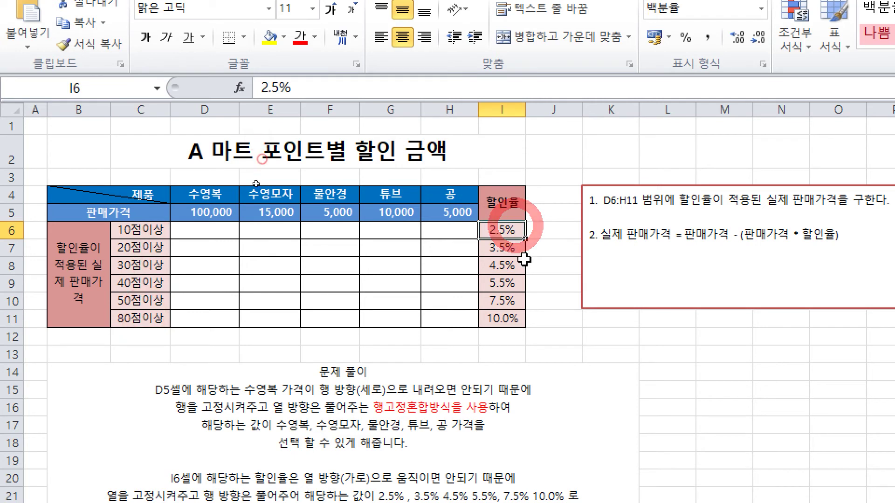
click(512, 302)
click(512, 332)
click(497, 227)
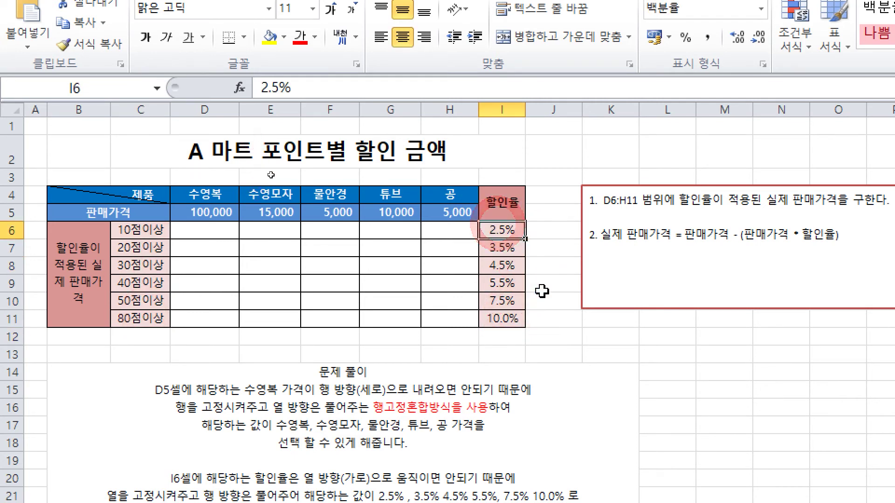
click(512, 231)
click(512, 252)
click(512, 264)
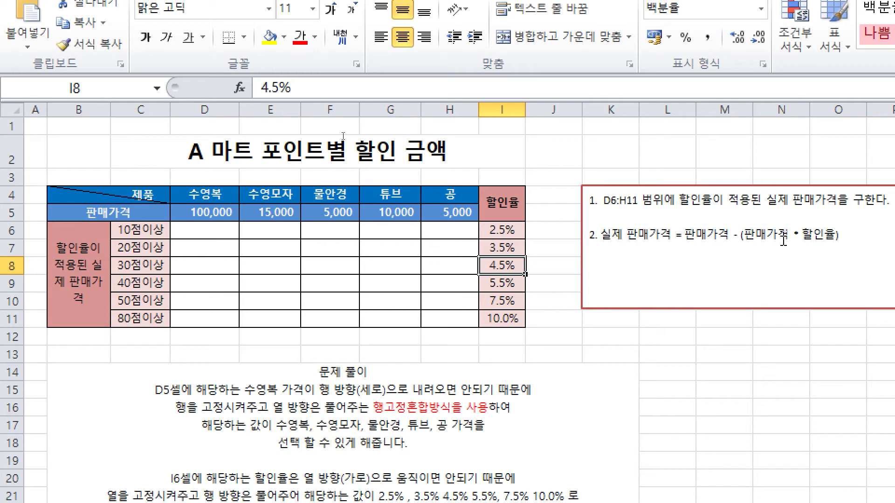
- Highlight 판매가격 and 판매가격 * 할인율 in turn within the text box's 실제 판매가격 formula
double_click(688, 241)
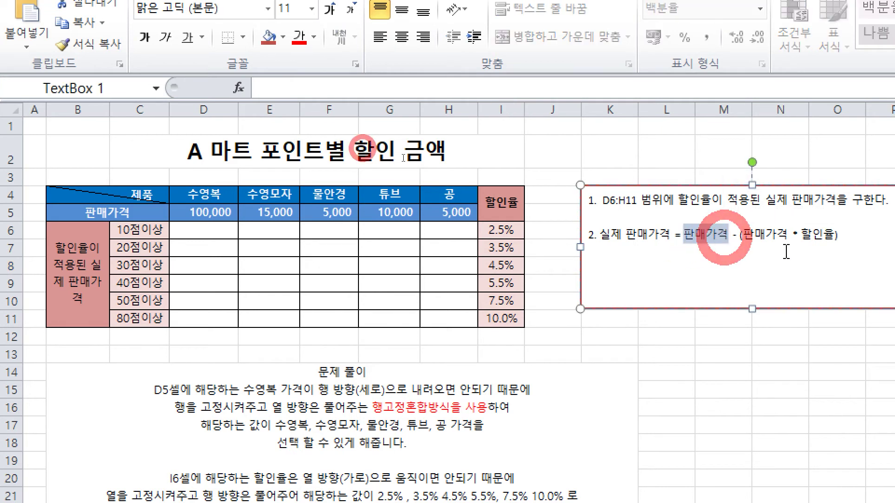
drag(729, 242, 813, 239)
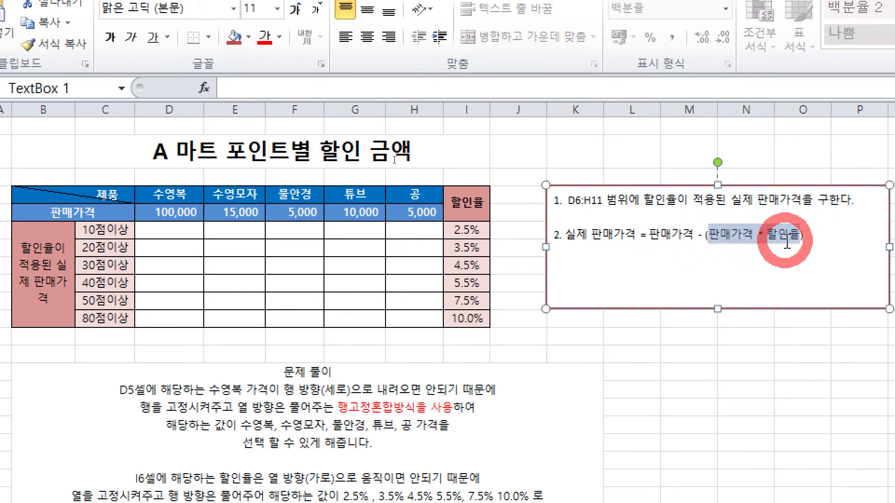
click(738, 257)
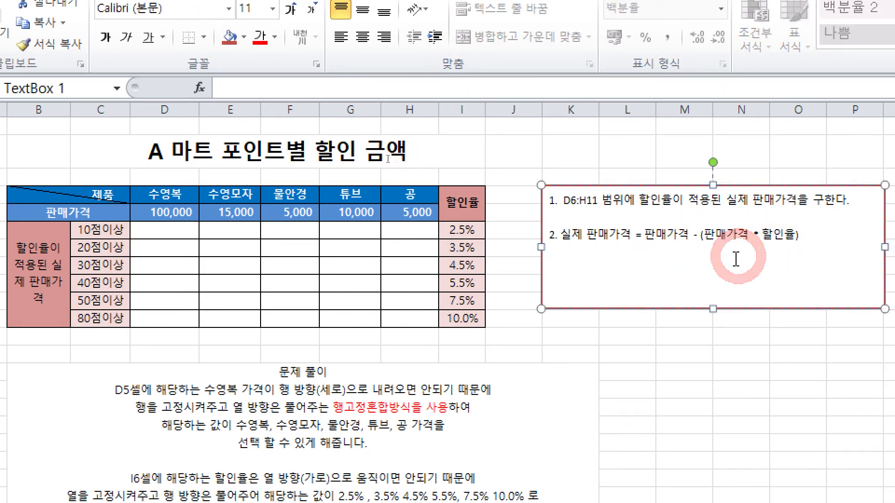
- Annotate the text box's 실제 판매가격 formula with red parentheses, arrows and a cross showing the calculation order, and clear the drawing
key(ctrl+2)
drag(573, 279, 586, 322)
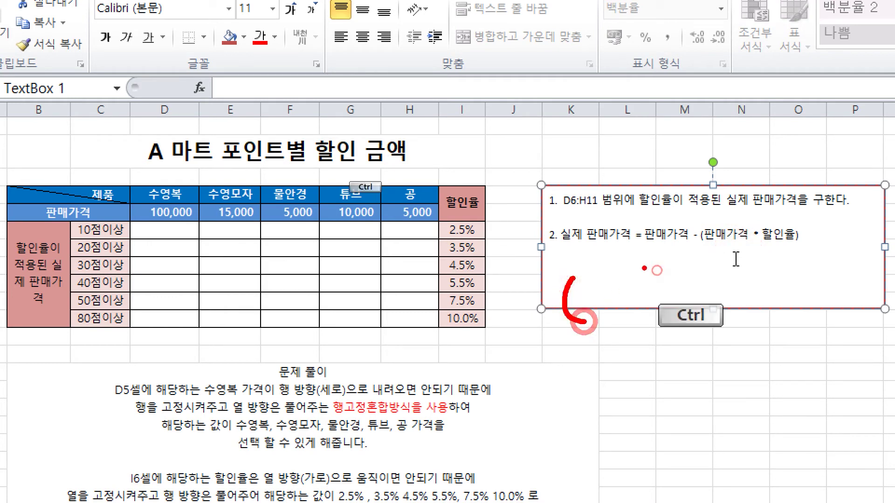
drag(656, 270, 652, 348)
mouse_move(755, 329)
mouse_down()
mouse_move(749, 248)
mouse_move(781, 262)
mouse_up()
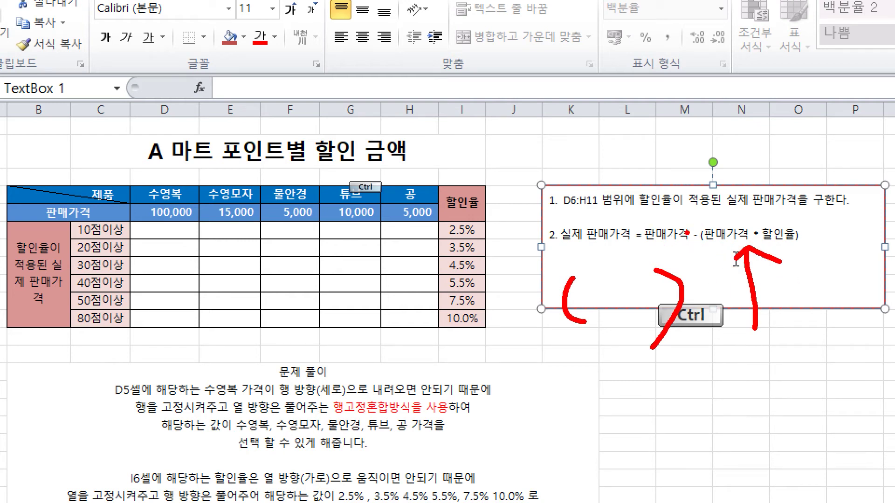
drag(682, 219, 657, 244)
mouse_move(657, 225)
mouse_down()
mouse_move(676, 238)
mouse_move(778, 209)
mouse_move(772, 224)
mouse_up()
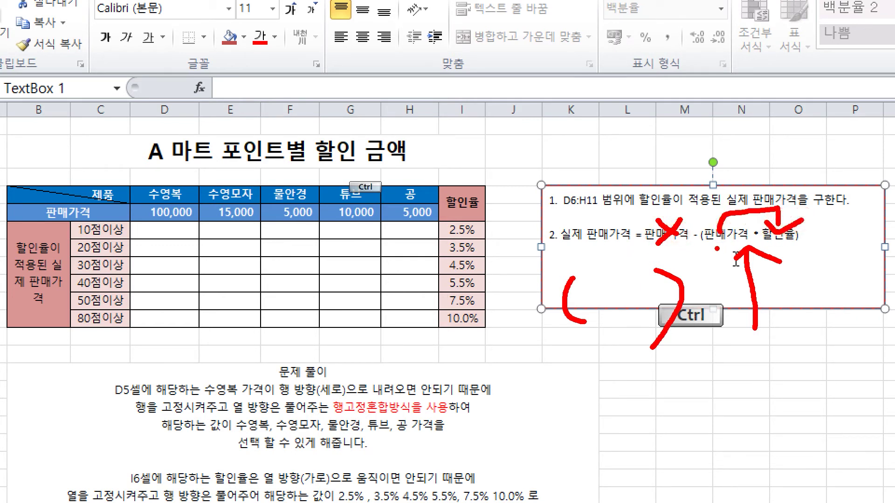
mouse_move(739, 250)
mouse_down()
mouse_move(712, 280)
mouse_move(667, 251)
mouse_move(648, 261)
mouse_up()
drag(667, 252, 698, 269)
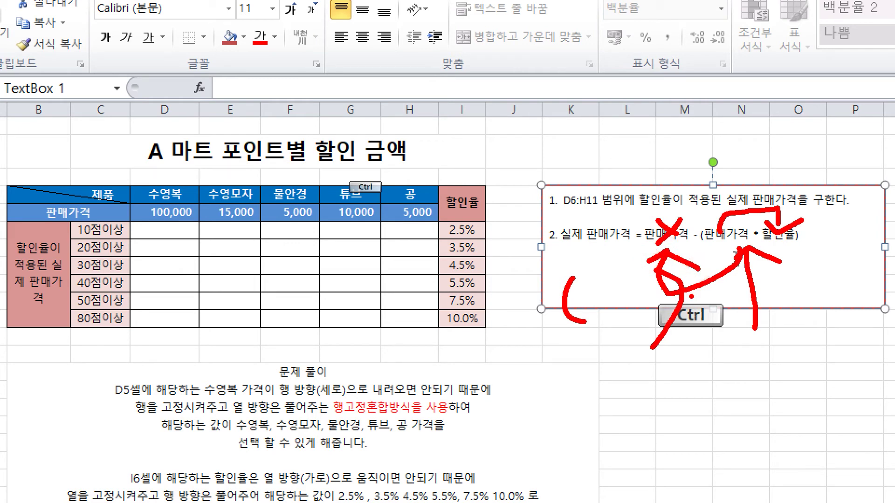
key(Escape)
click(618, 324)
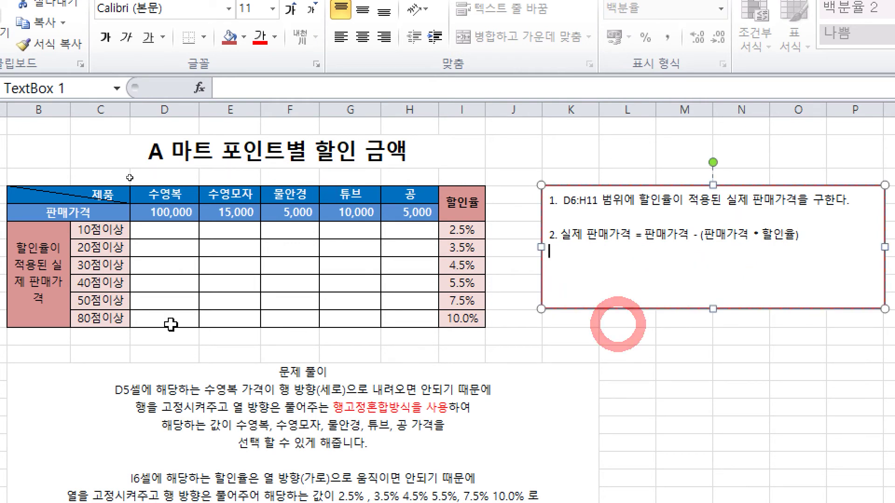
- Start a formula in D6 with a reference to the 수영복 판매가격 in D5
click(426, 353)
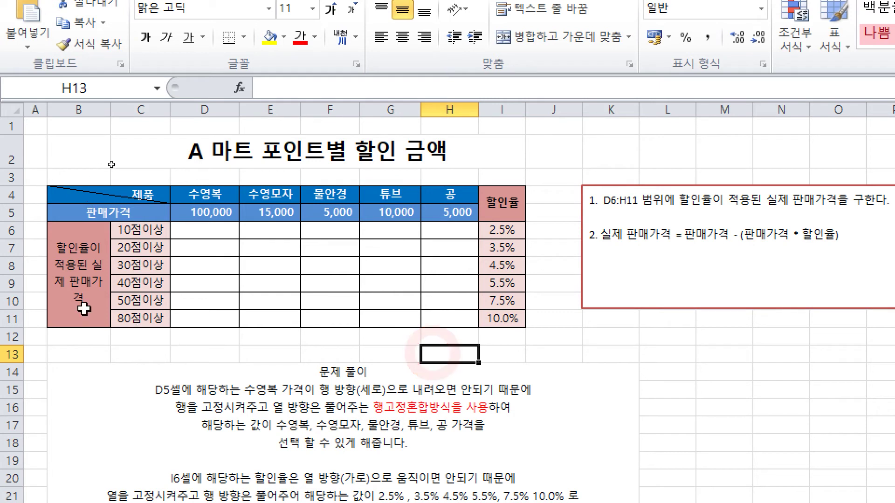
click(212, 230)
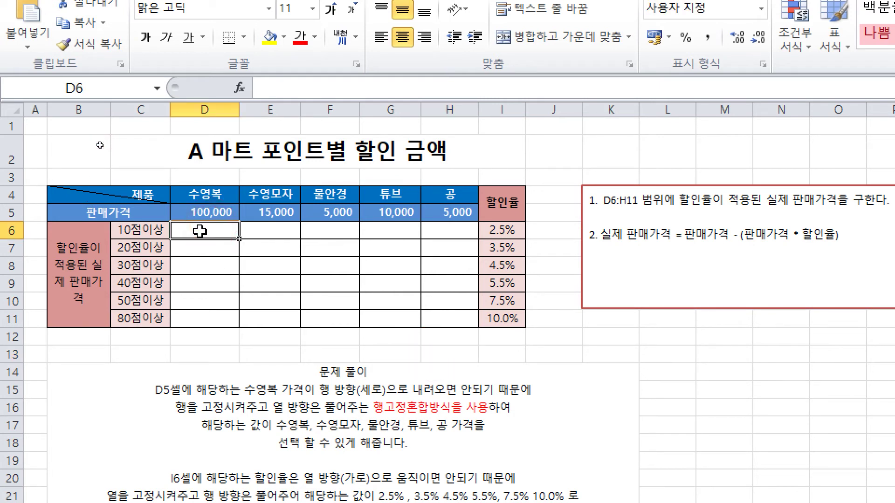
text(=)
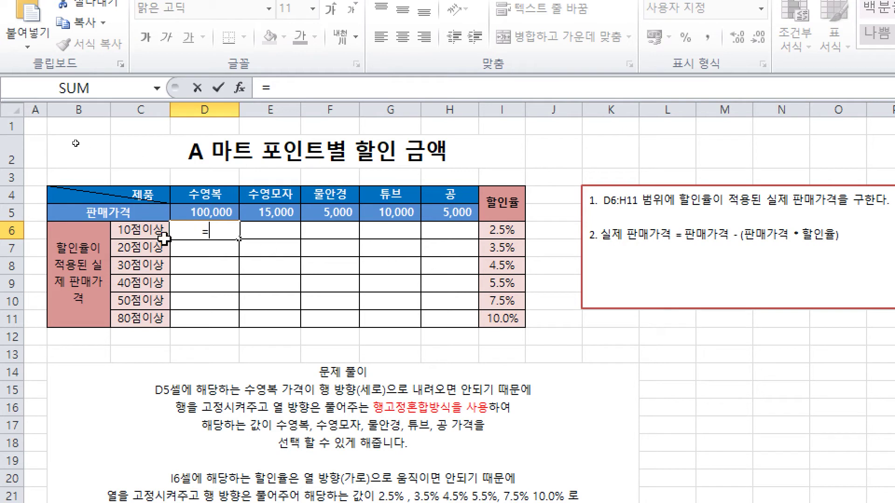
click(206, 212)
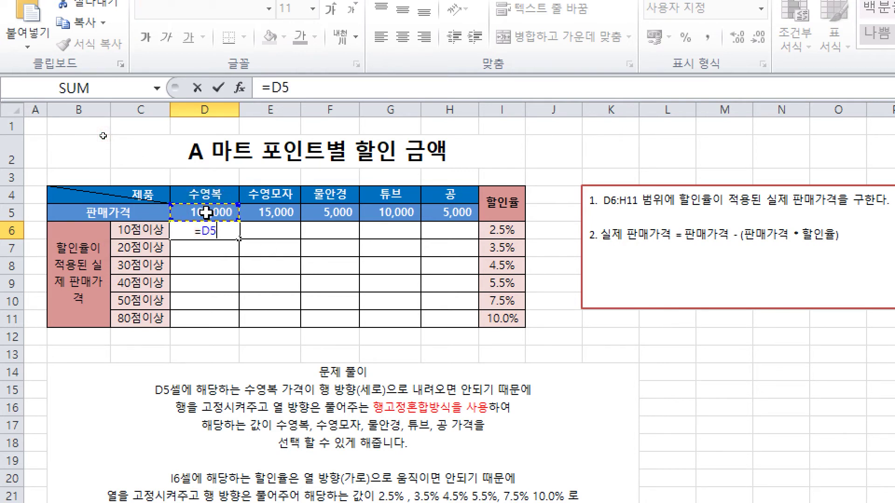
key(ctrl)
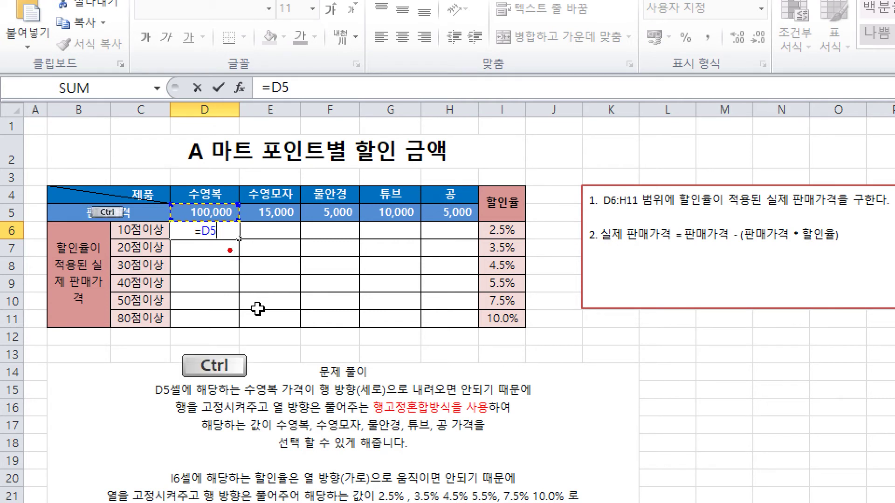
mouse_move(232, 215)
mouse_down()
mouse_move(313, 216)
mouse_move(290, 236)
mouse_up()
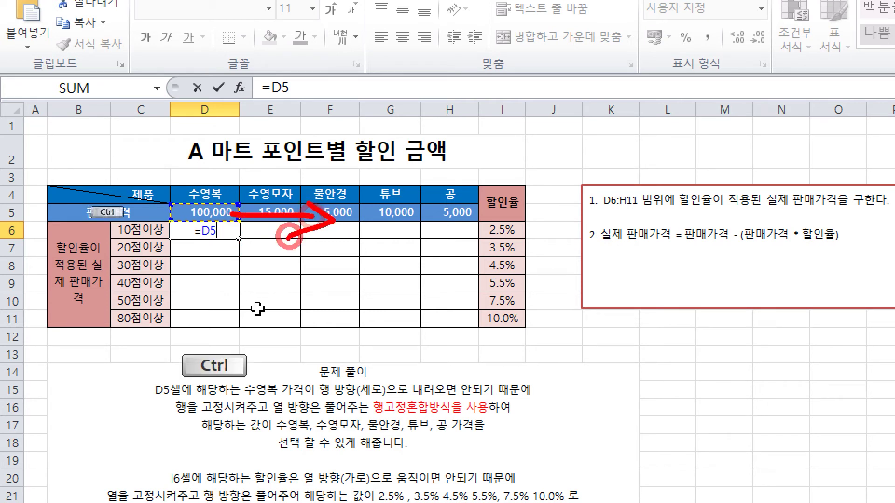
key(ctrl+z)
key(ctrl+z)
- Draw red curves hopping across the 판매가격 cells from D5 to H5 with rightward arrows, and clear the drawing
mouse_move(218, 211)
mouse_down()
mouse_move(217, 202)
mouse_move(298, 210)
mouse_up()
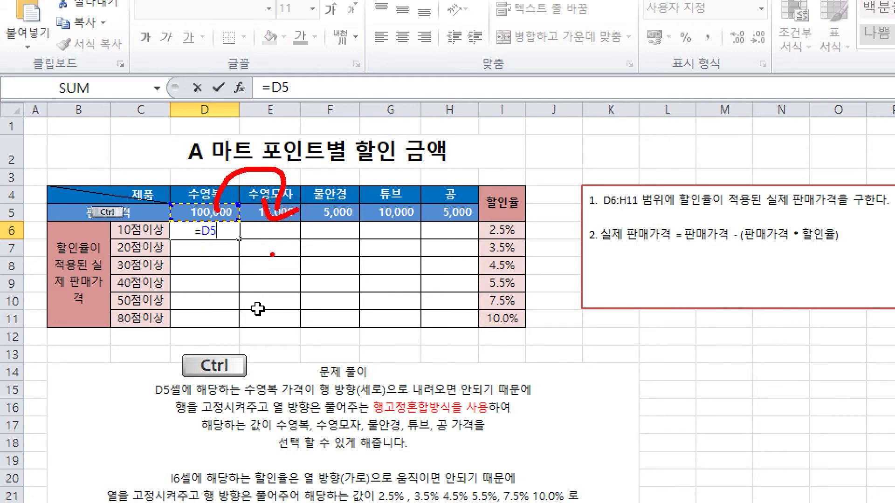
drag(311, 248, 373, 249)
mouse_move(371, 239)
mouse_down()
mouse_move(401, 254)
mouse_move(369, 270)
mouse_up()
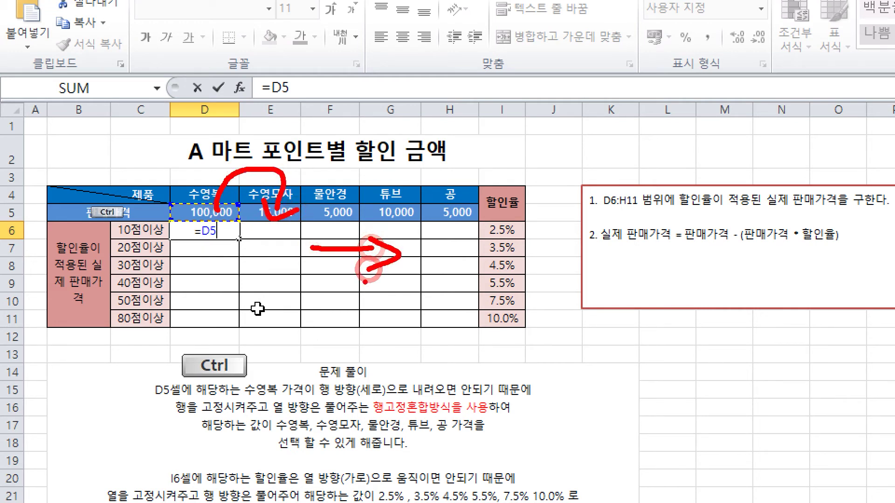
mouse_move(285, 213)
mouse_down()
mouse_move(325, 215)
mouse_move(397, 183)
mouse_move(450, 212)
mouse_up()
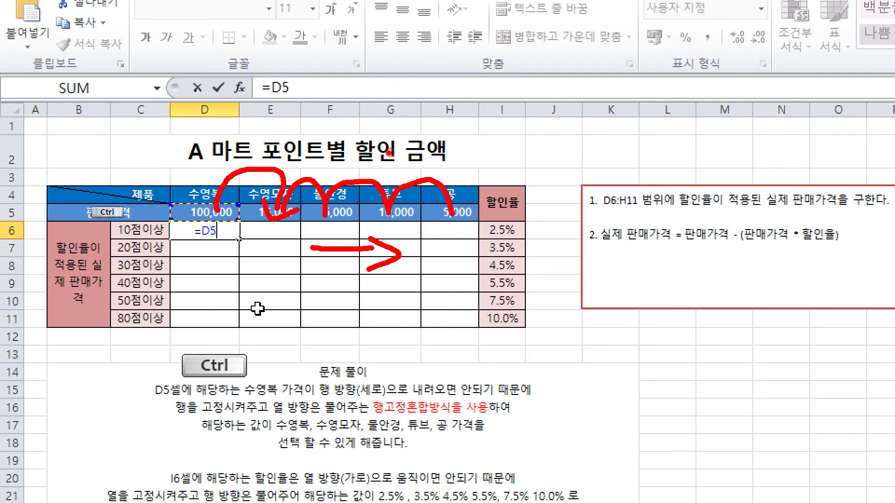
drag(389, 152, 513, 152)
mouse_move(497, 130)
mouse_down()
mouse_move(524, 150)
mouse_move(500, 183)
mouse_up()
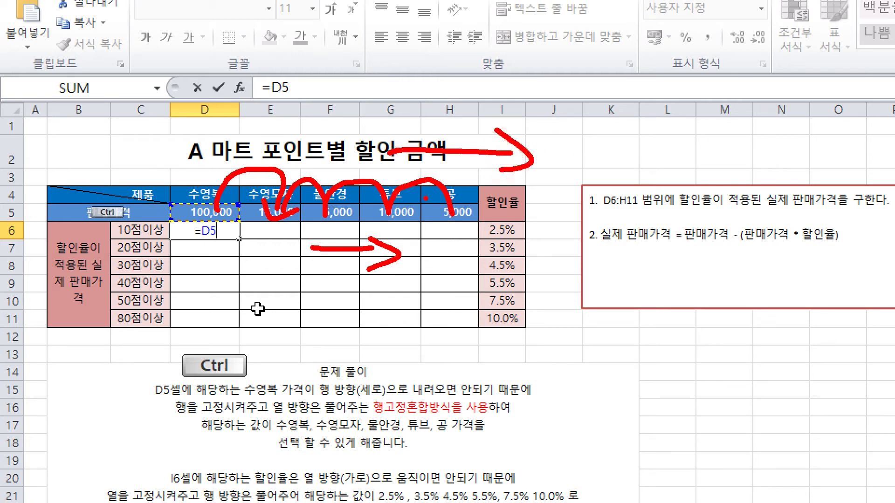
key(Escape)
click(220, 214)
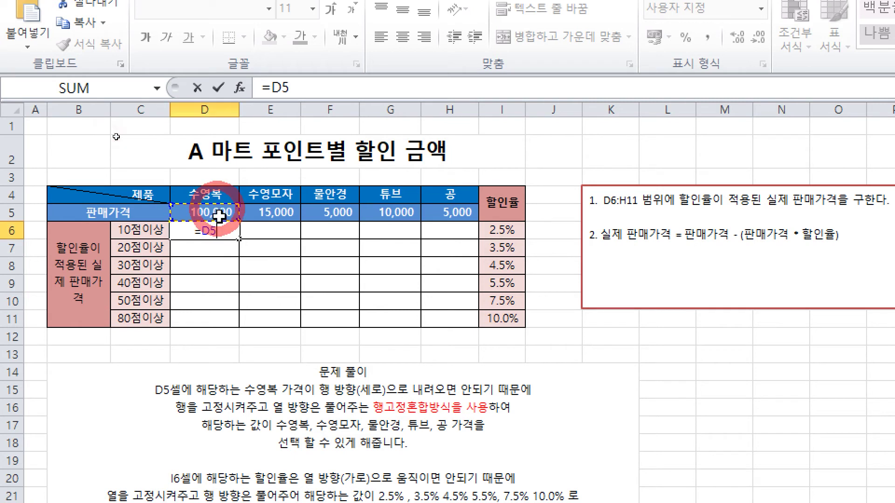
- Mark the rightward direction with a red arrow and "ok", and the downward direction with red and blue arrows and a blue cross
mouse_move(236, 219)
mouse_down()
mouse_move(233, 299)
mouse_move(266, 325)
mouse_up()
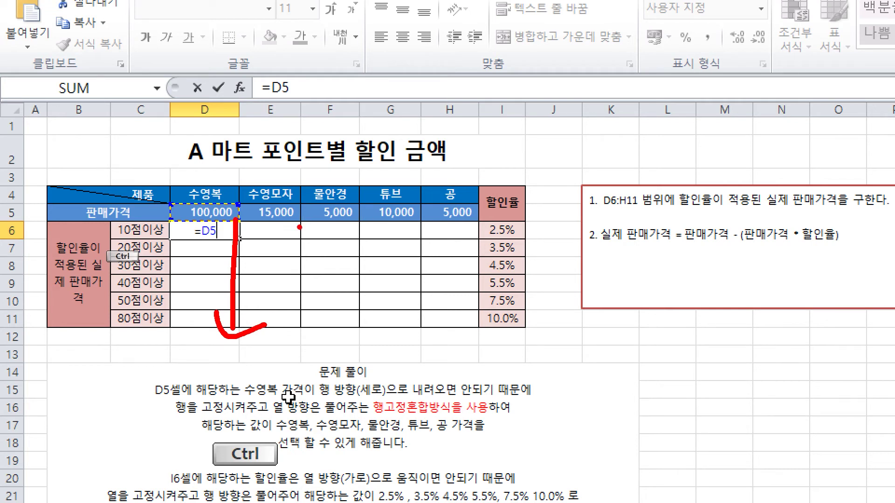
mouse_move(299, 228)
mouse_down()
mouse_move(400, 228)
mouse_move(377, 249)
mouse_up()
drag(459, 233, 464, 224)
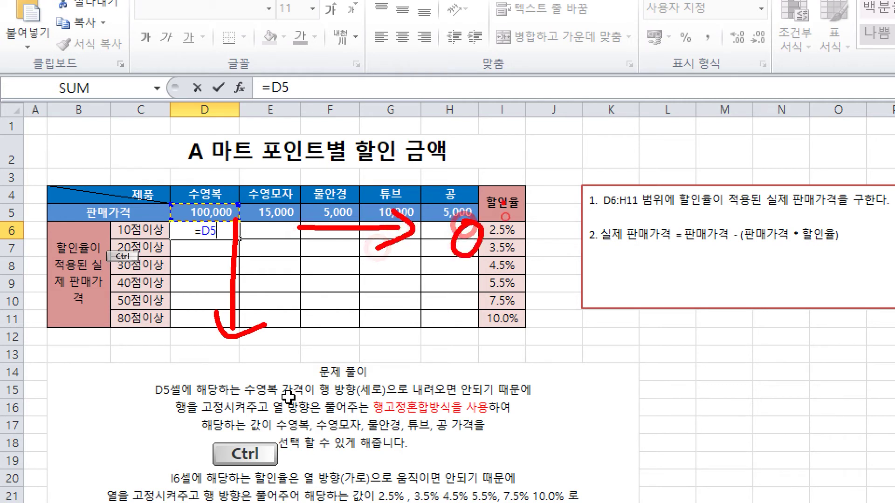
drag(505, 203, 507, 256)
mouse_move(528, 227)
mouse_down()
mouse_move(499, 240)
mouse_move(520, 256)
mouse_up()
mouse_move(356, 280)
mouse_down()
mouse_move(347, 349)
mouse_move(376, 344)
mouse_up()
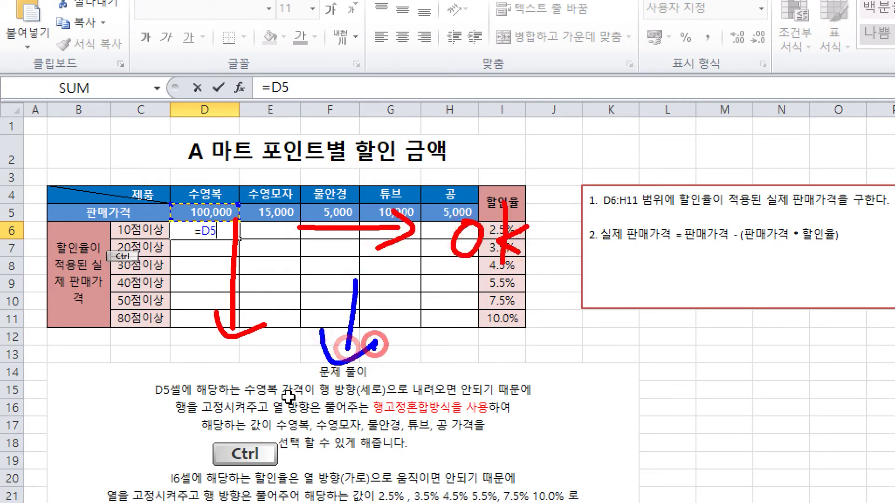
drag(502, 300, 456, 357)
drag(441, 306, 586, 399)
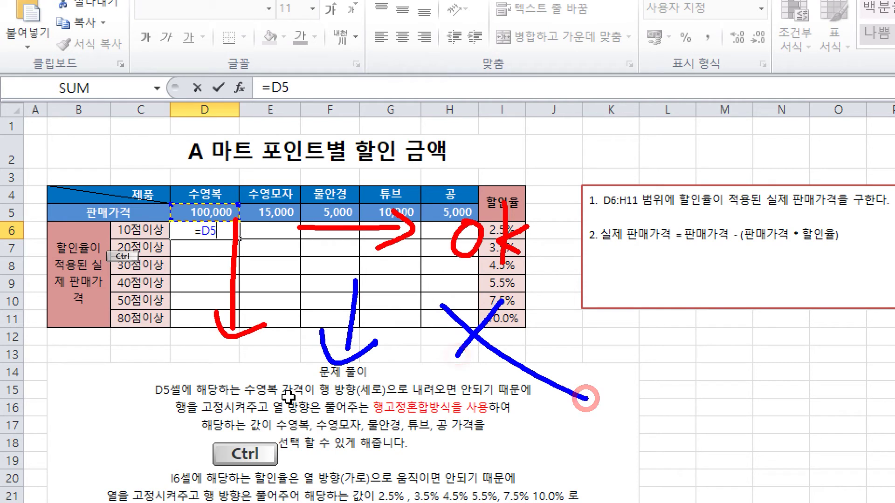
- Handwrite the row-fixed mixed reference label starting with 행고정 혼합 in blue above the text box, and clear all the drawings
mouse_move(508, 151)
mouse_down()
mouse_move(550, 150)
mouse_move(542, 162)
mouse_up()
drag(550, 160, 561, 178)
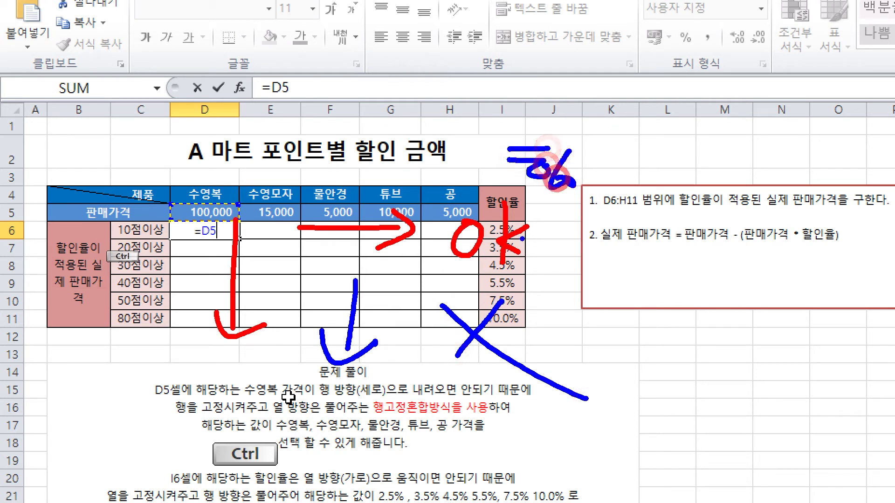
drag(591, 150, 606, 164)
mouse_move(597, 163)
mouse_down()
mouse_move(587, 183)
mouse_move(612, 178)
mouse_up()
drag(619, 151, 657, 185)
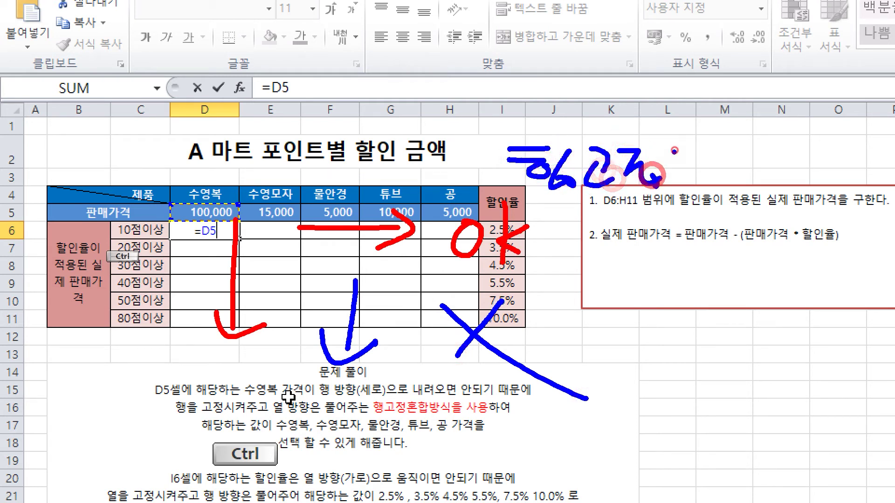
mouse_move(675, 151)
mouse_down()
mouse_move(681, 177)
mouse_move(727, 140)
mouse_move(751, 187)
mouse_move(822, 149)
mouse_move(820, 177)
mouse_move(802, 205)
mouse_move(837, 180)
mouse_move(880, 215)
mouse_up()
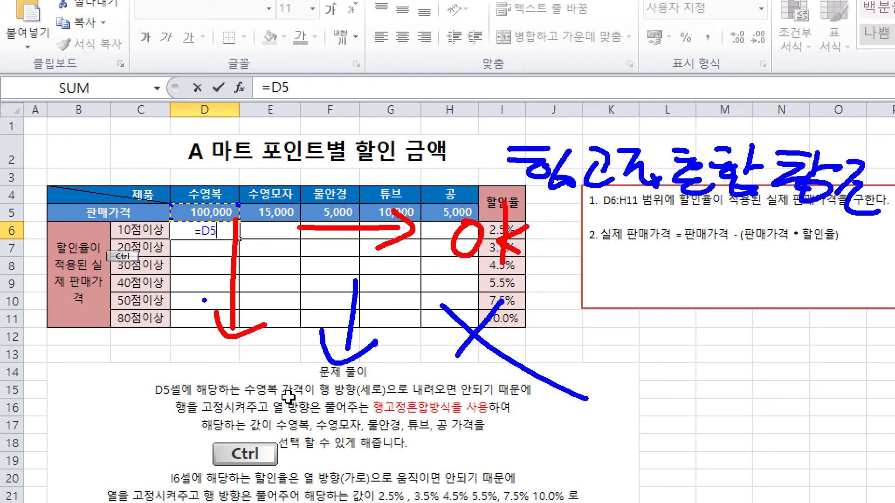
key(Escape)
- Convert the D5 reference in D6's formula to the row-fixed mixed reference D$5
click(221, 231)
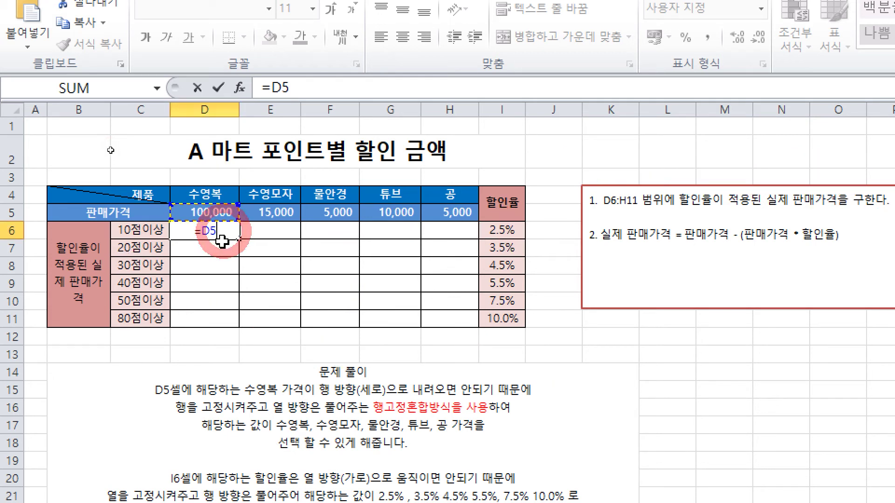
key(F4)
key(F4)
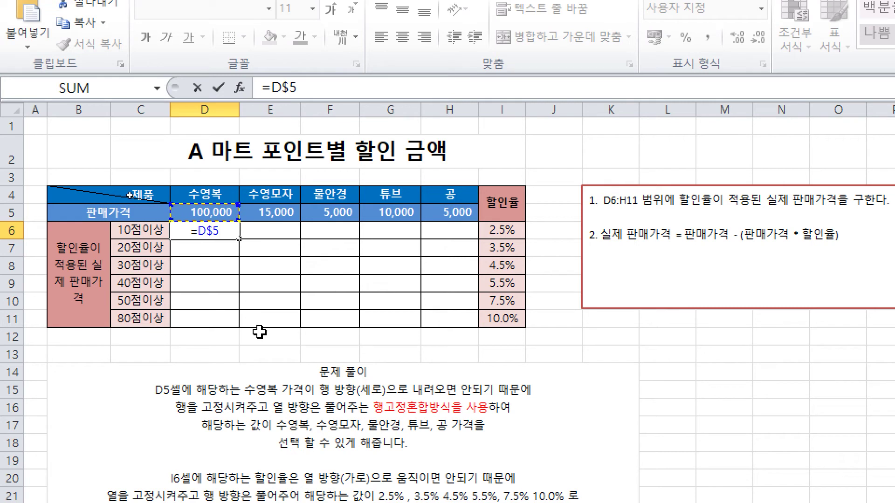
- Handwrite 5→6, 5→7 and 5→4 in blue over the sheet to illustrate row number changes, and clear the drawing
key(ctrl+2)
drag(314, 250, 282, 303)
drag(296, 267, 348, 280)
drag(353, 289, 389, 293)
mouse_move(383, 266)
mouse_down()
mouse_move(410, 286)
mouse_move(378, 311)
mouse_up()
drag(456, 256, 421, 320)
mouse_move(297, 343)
mouse_down()
mouse_move(302, 375)
mouse_move(276, 386)
mouse_up()
drag(280, 356, 357, 366)
mouse_move(355, 376)
mouse_down()
mouse_move(376, 373)
mouse_move(373, 391)
mouse_up()
mouse_move(428, 354)
mouse_down()
mouse_move(419, 379)
mouse_move(449, 401)
mouse_up()
drag(567, 325, 541, 371)
mouse_move(600, 350)
mouse_down()
mouse_move(639, 350)
mouse_move(623, 372)
mouse_up()
mouse_move(677, 339)
mouse_down()
mouse_move(675, 363)
mouse_move(733, 365)
mouse_up()
drag(713, 345, 662, 426)
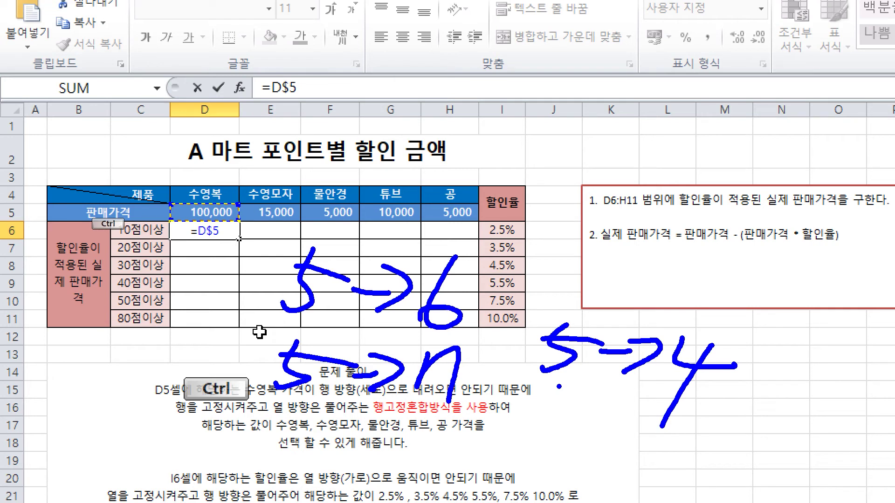
key(Escape)
click(231, 231)
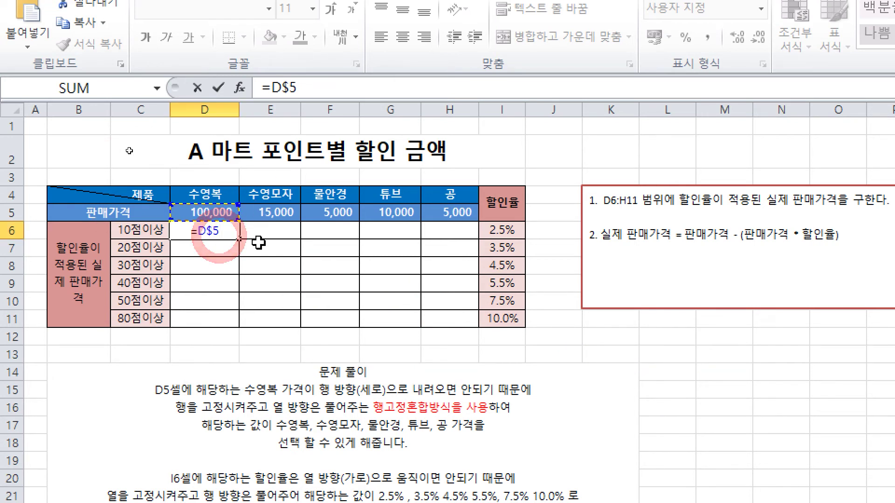
- Extend D6's formula to =D$5-(D$5*I6, using the row-fixed D$5 again and the 2.5% 할인율 cell
text(-)
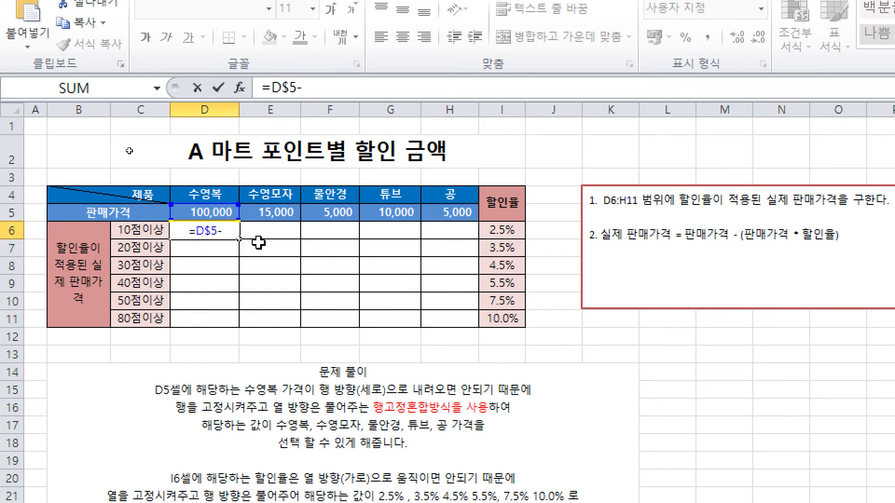
text(()
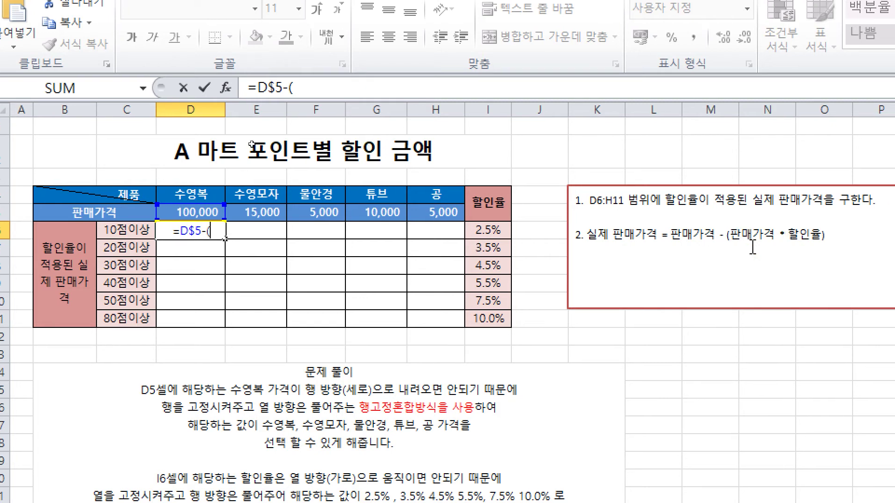
click(218, 213)
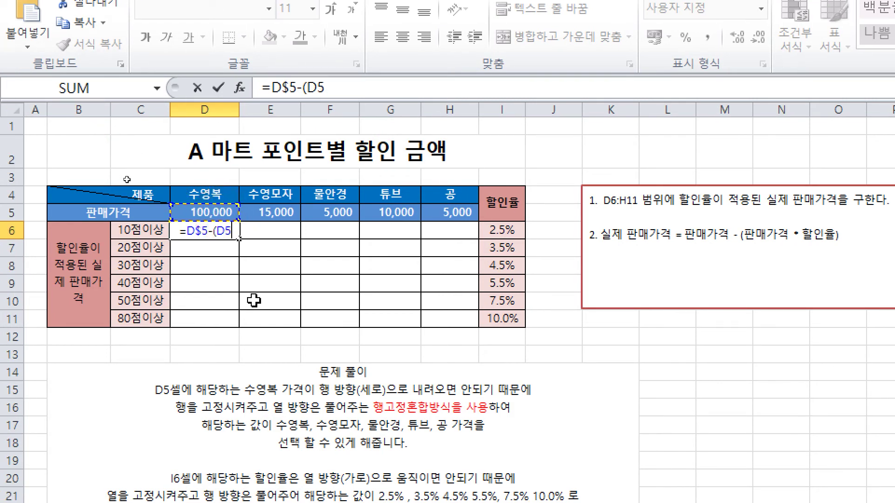
key(F4)
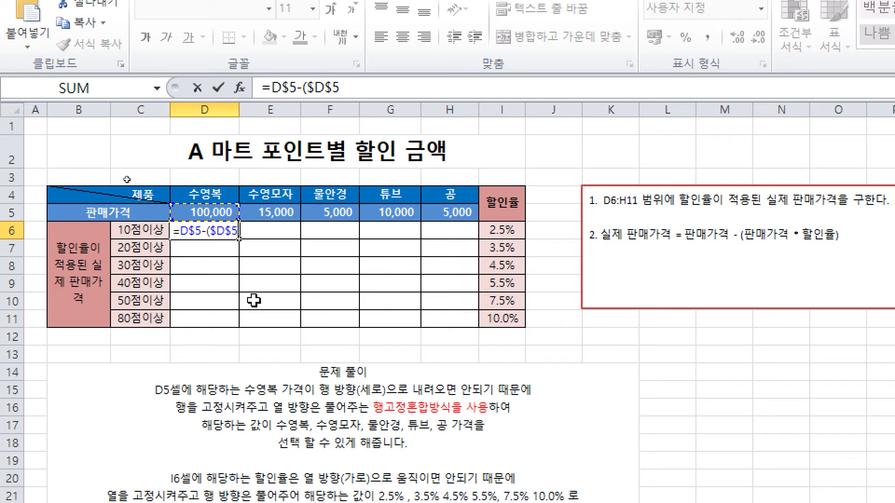
key(F4)
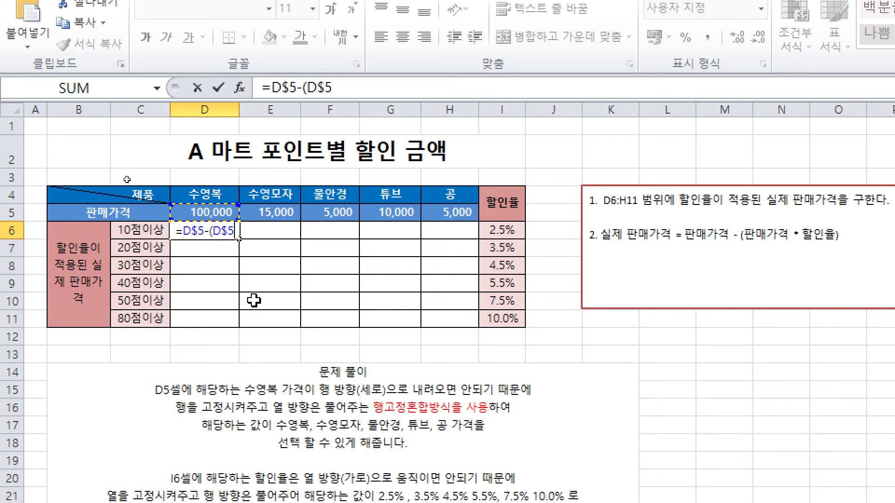
text(*)
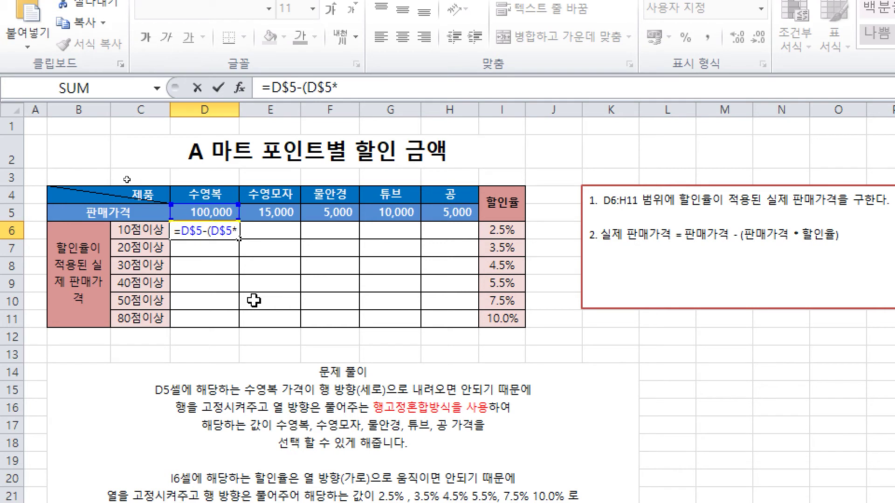
click(502, 231)
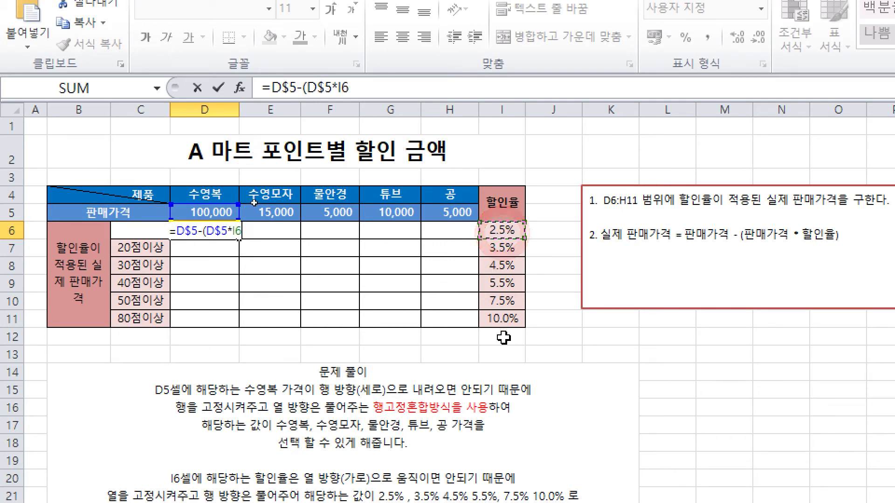
- Draw red downward arrows and a wavy brace beside the 할인율 values, and blue check marks along row 6
key(ctrl)
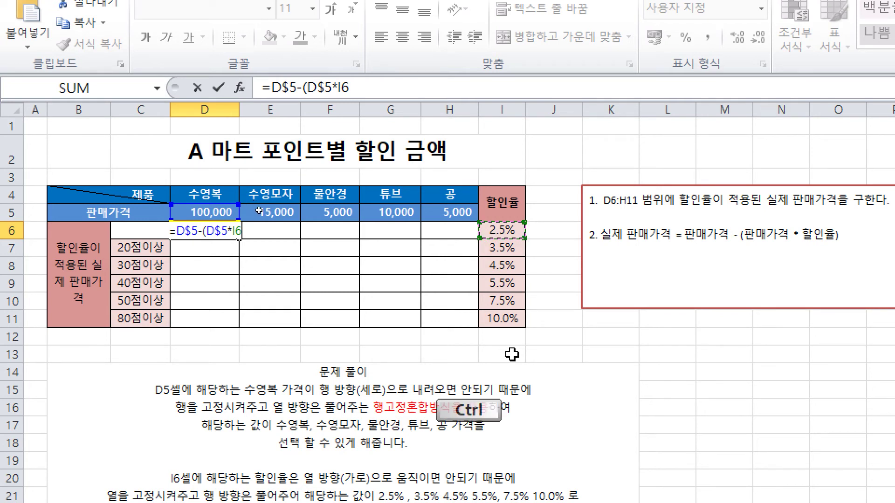
mouse_move(552, 223)
mouse_down()
mouse_move(548, 257)
mouse_move(564, 250)
mouse_move(542, 299)
mouse_move(566, 304)
mouse_up()
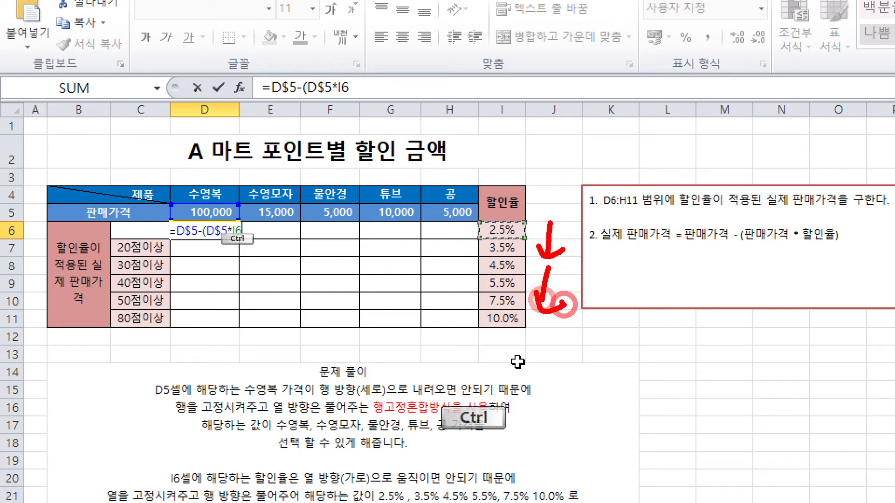
mouse_move(482, 223)
mouse_down()
mouse_move(465, 288)
mouse_move(477, 329)
mouse_up()
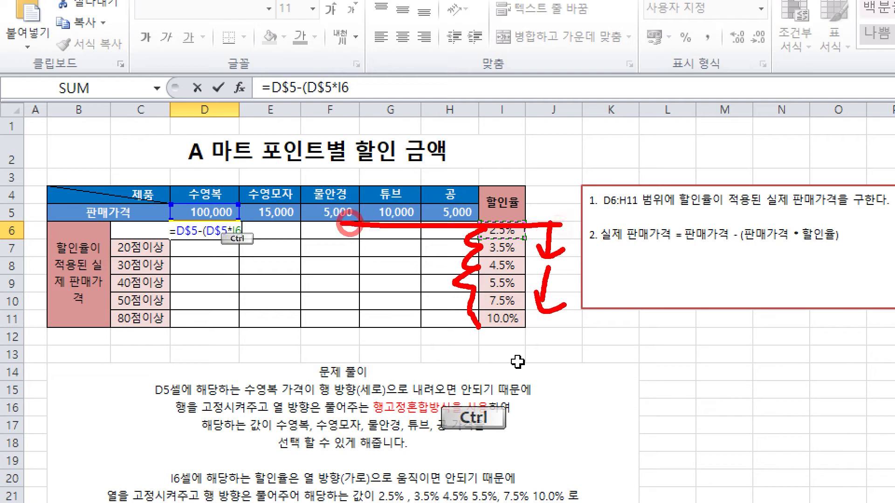
mouse_move(568, 223)
mouse_down()
mouse_move(511, 227)
mouse_move(641, 225)
mouse_up()
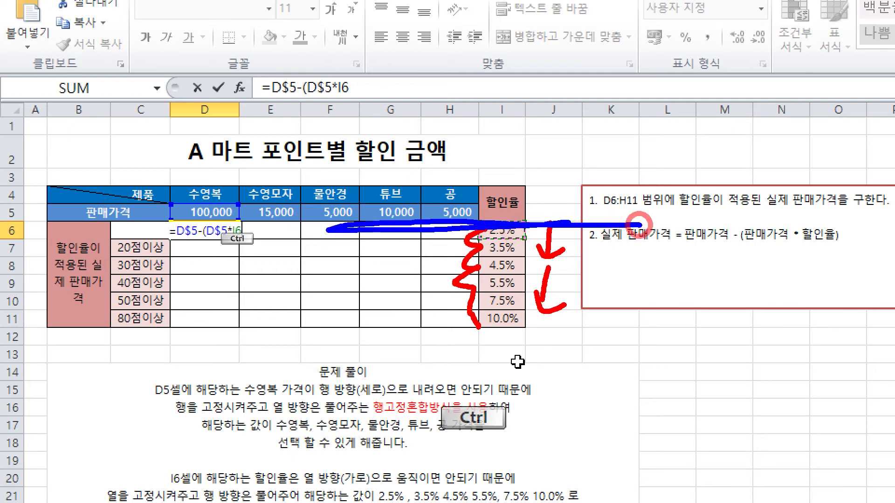
key(ctrl+z)
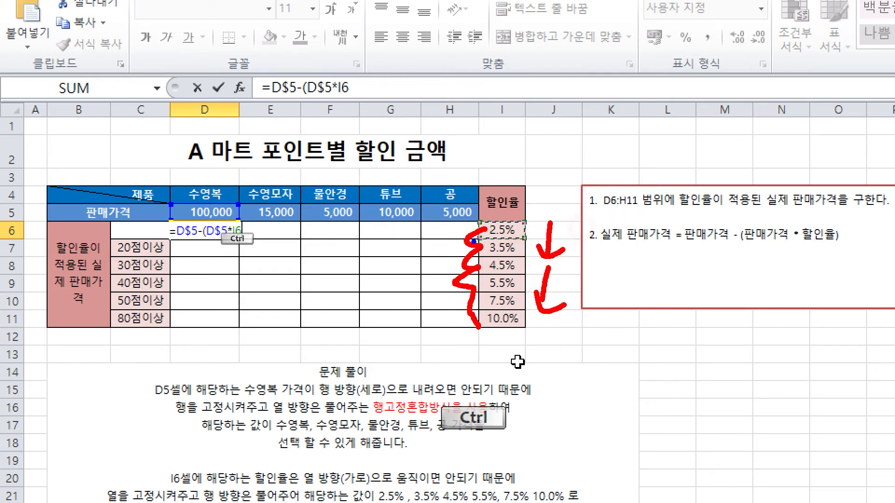
drag(439, 223, 474, 215)
drag(549, 224, 609, 214)
drag(629, 228, 690, 204)
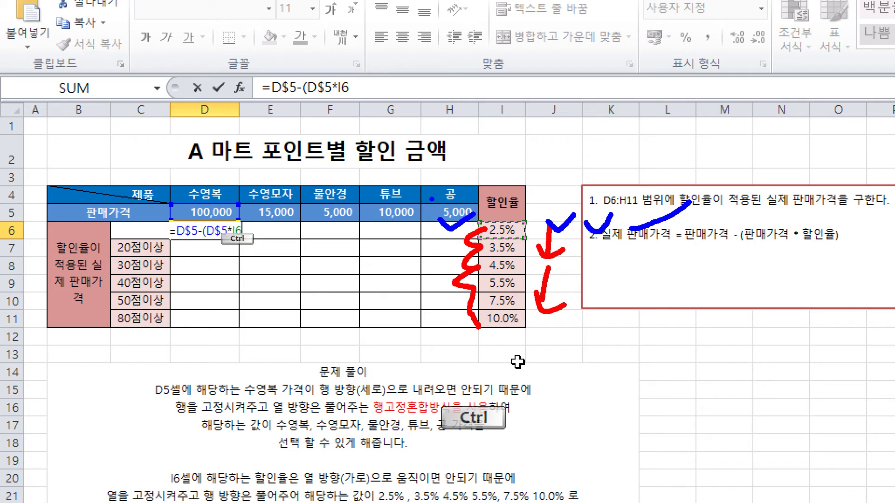
- Handwrite the column-fixed reference $I6 in blue above the 할인율 column, and clear all the drawings
mouse_move(564, 124)
mouse_down()
mouse_move(528, 126)
mouse_move(532, 153)
mouse_up()
drag(543, 103, 540, 179)
drag(571, 123, 608, 122)
mouse_move(591, 122)
mouse_down()
mouse_move(591, 160)
mouse_move(612, 158)
mouse_up()
drag(652, 116, 630, 150)
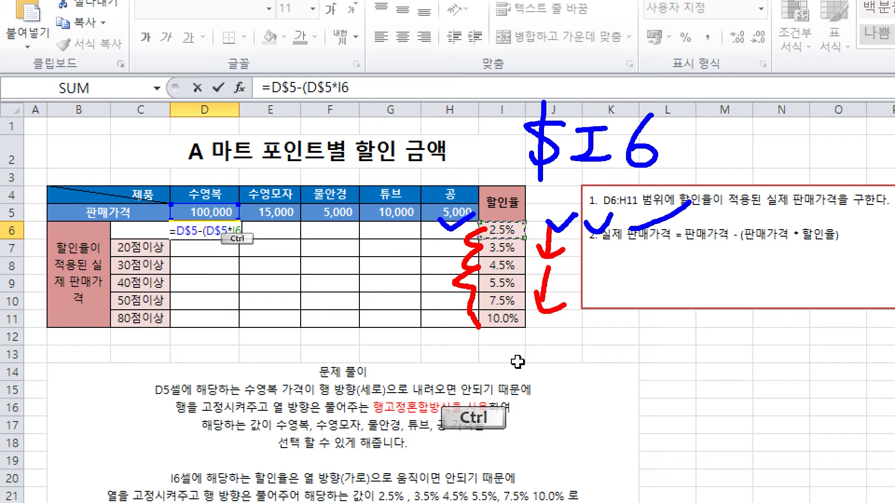
key(Escape)
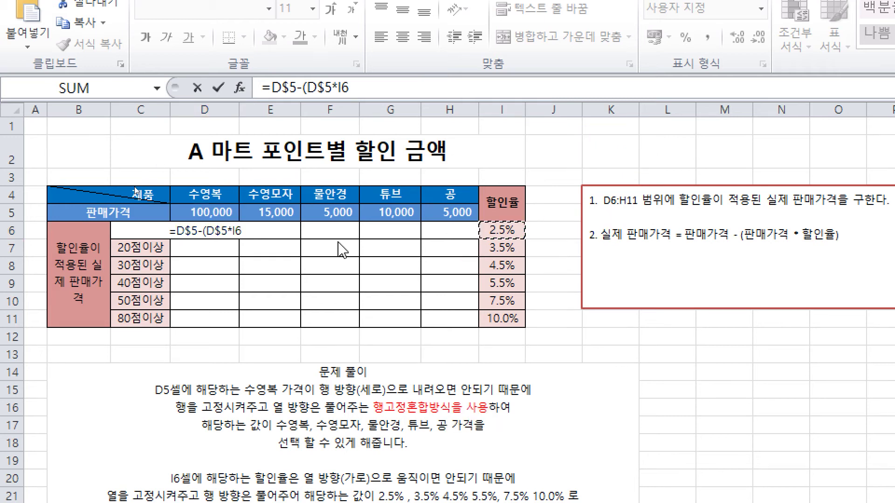
- Convert I6 to the column-fixed $I6, complete D6's formula as =D$5-(D$5*$I6), and reselect D6
click(264, 235)
key(F4)
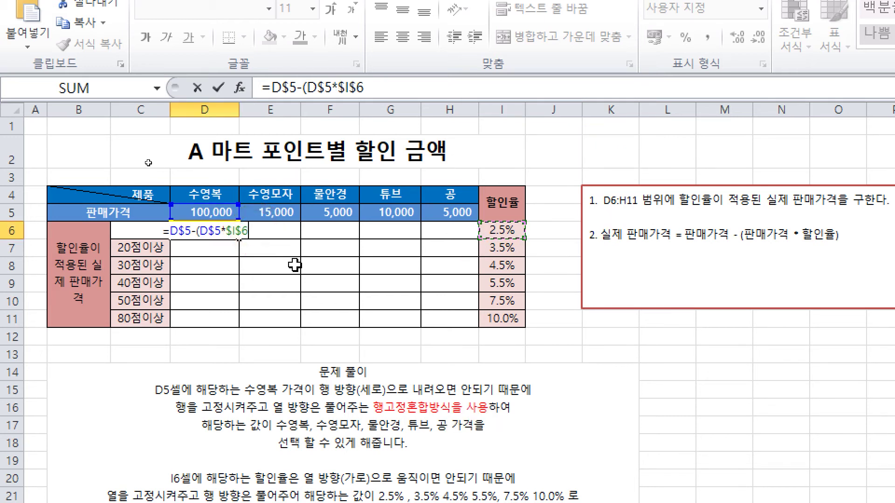
key(F4)
key(F4)
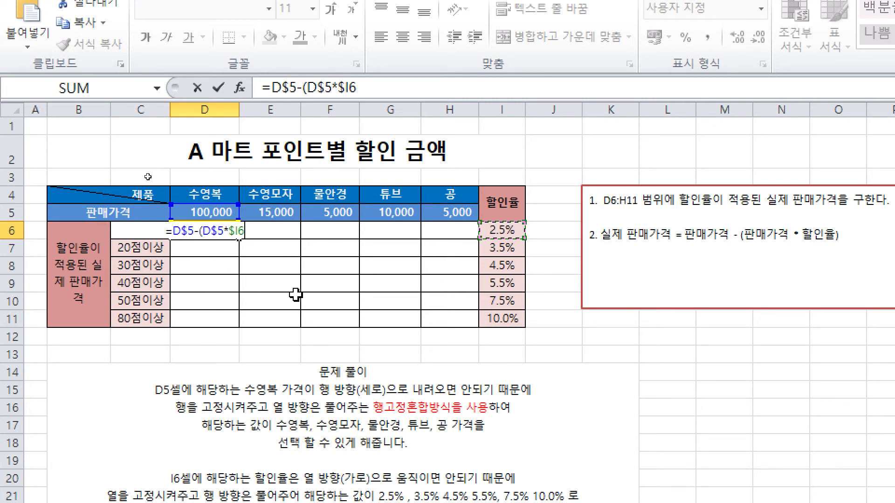
text())
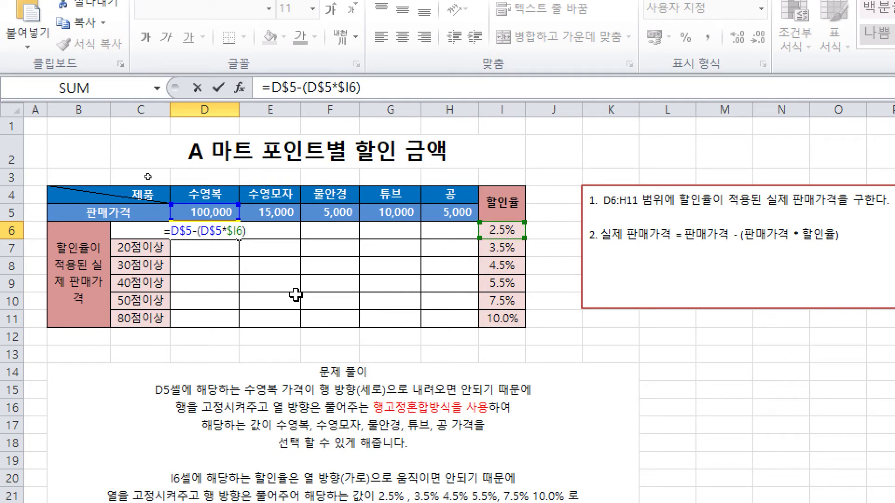
key(Return)
key(Up)
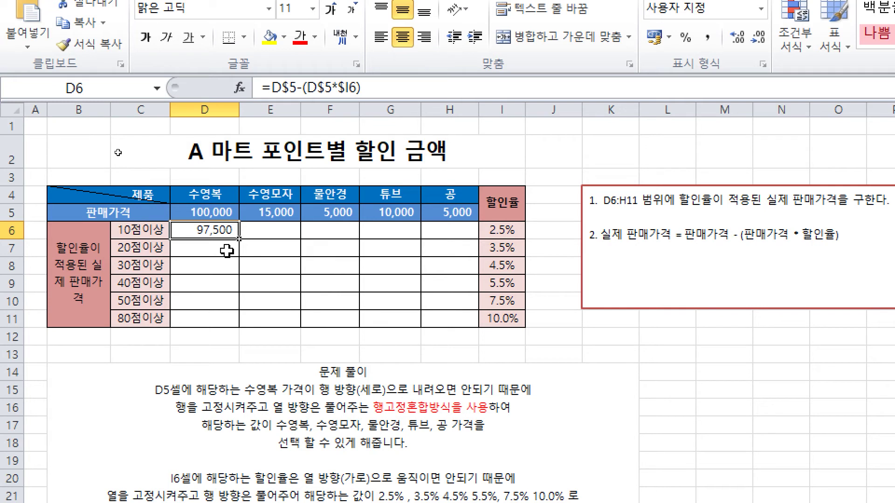
- Draw a red diagonal arrow from D6 to the table's lower corner and mark it with a red cross
key(ctrl)
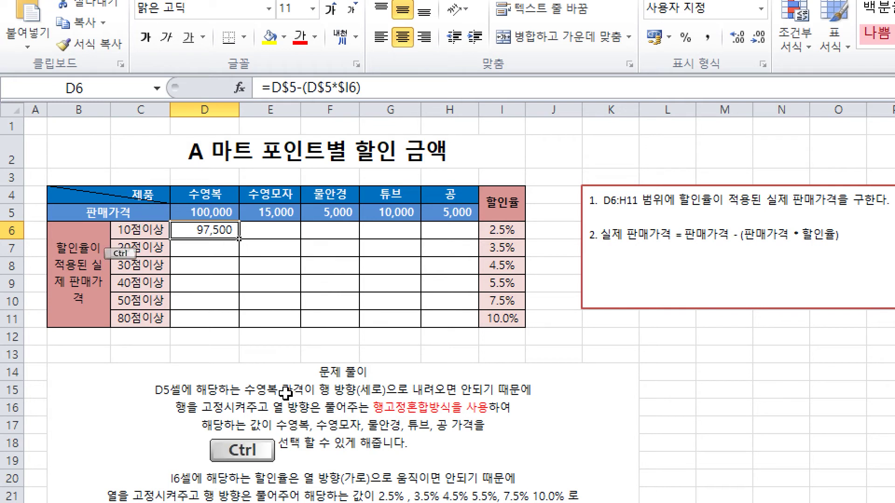
mouse_move(229, 235)
mouse_down()
mouse_move(490, 322)
mouse_move(461, 343)
mouse_move(437, 341)
mouse_up()
drag(565, 223, 531, 276)
drag(521, 222, 583, 305)
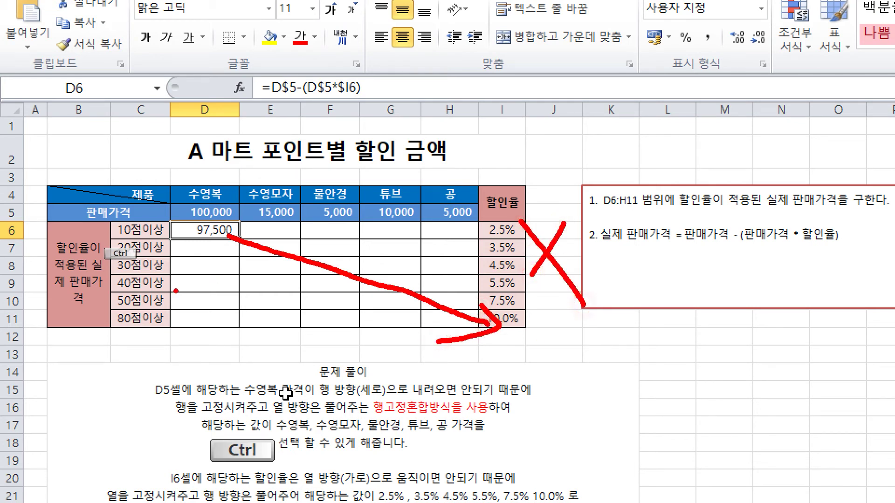
- Draw a red downward arrow from D6 and blue rightward and downward arrows showing the two fill directions
drag(200, 232, 189, 355)
mouse_move(175, 321)
mouse_down()
mouse_move(186, 351)
mouse_move(279, 295)
mouse_move(348, 297)
mouse_move(309, 327)
mouse_up()
key(b)
mouse_move(332, 224)
mouse_down()
mouse_move(470, 226)
mouse_move(421, 250)
mouse_up()
drag(241, 241, 219, 376)
drag(200, 332, 297, 333)
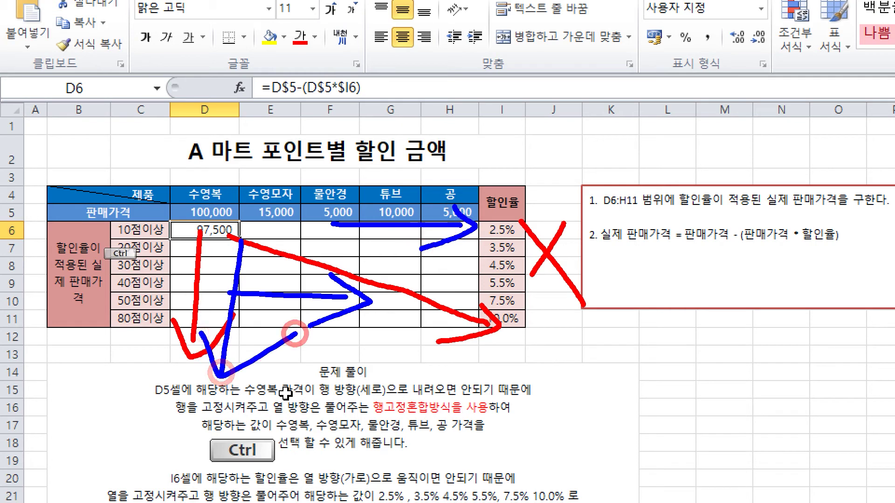
- Handwrite a note starting with 2번 in blue below the table, and clear all the drawings
click(498, 369)
mouse_move(447, 369)
mouse_down()
mouse_move(459, 387)
mouse_move(485, 396)
mouse_up()
mouse_move(500, 362)
mouse_down()
mouse_move(499, 372)
mouse_move(535, 393)
mouse_up()
mouse_move(501, 375)
mouse_down()
mouse_move(535, 365)
mouse_move(540, 388)
mouse_up()
drag(540, 390, 621, 408)
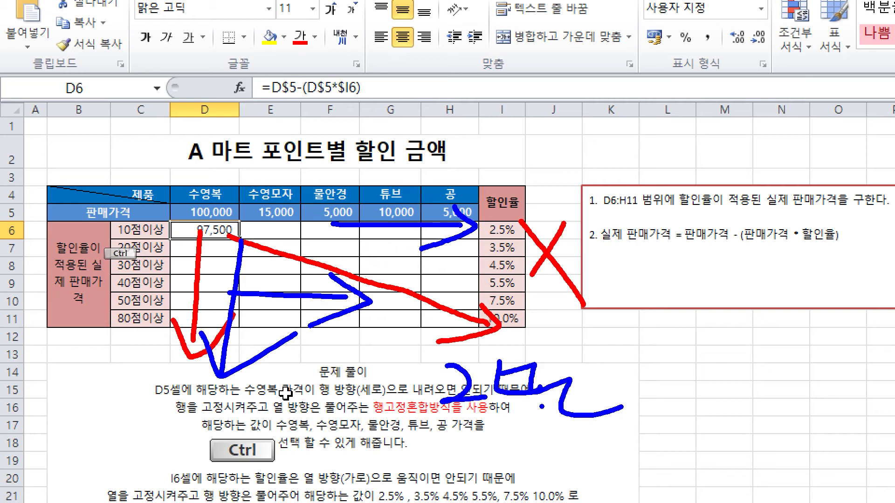
key(Escape)
- Fill D6's formula down to D11 and across to column H, covering D6:H11
click(256, 233)
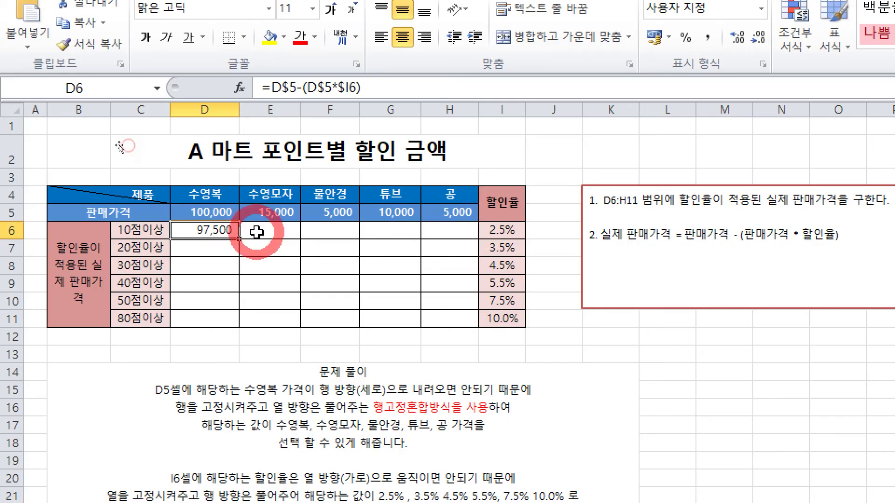
drag(239, 239, 239, 328)
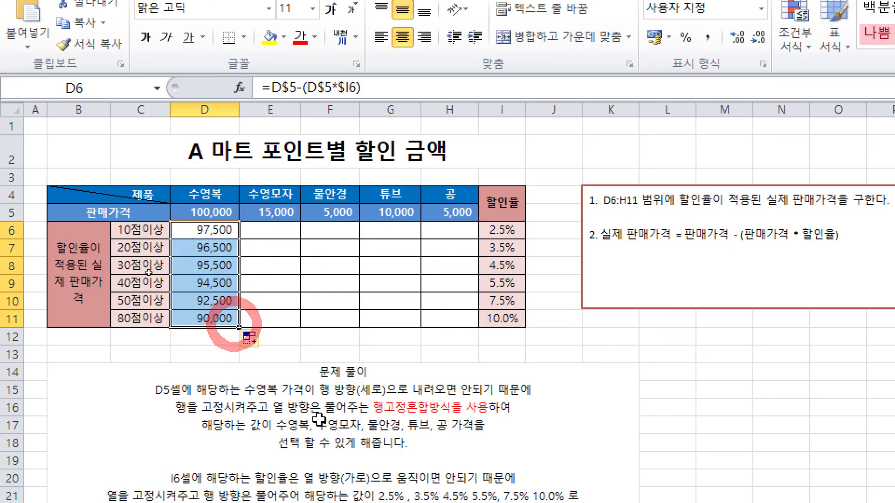
drag(238, 271, 466, 264)
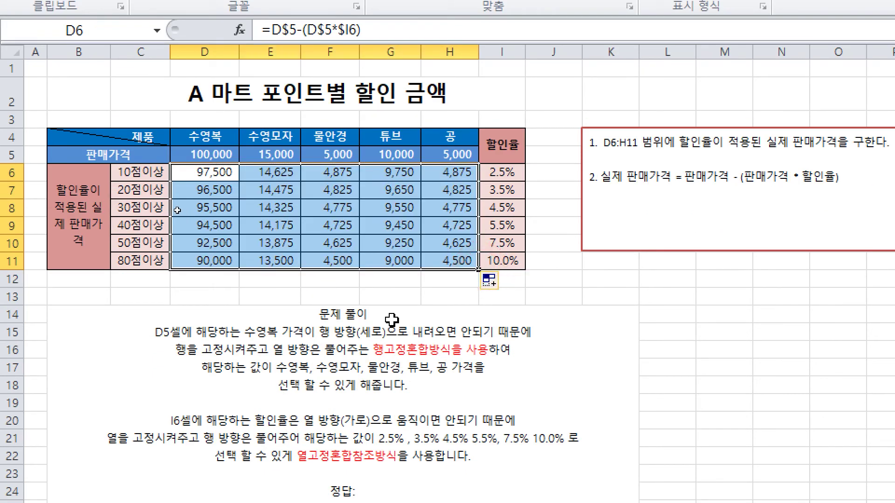
- Highlight the 판매가격 term in the instructions text box, and move the box below the table over the 문제 풀이 text
click(350, 301)
click(675, 178)
click(731, 178)
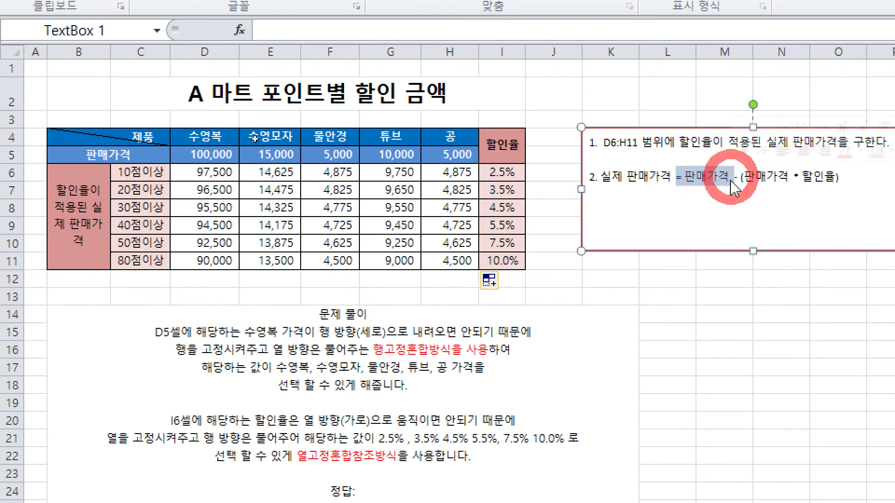
click(381, 89)
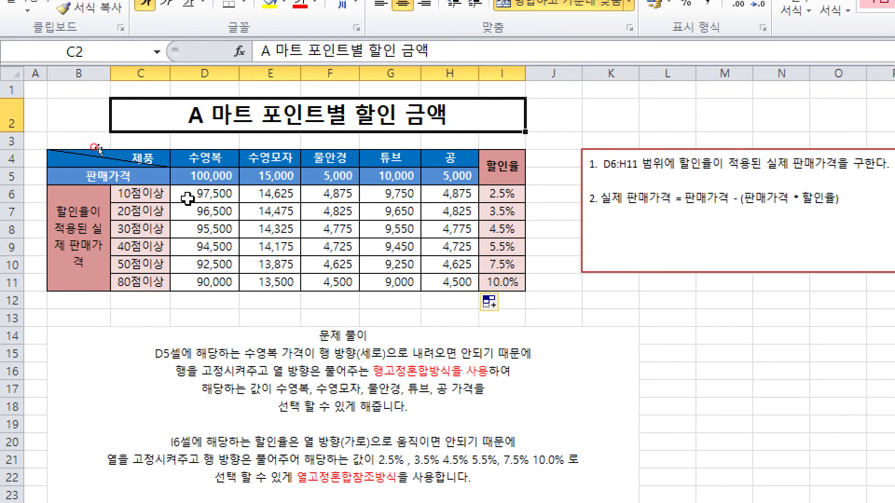
click(190, 171)
click(582, 249)
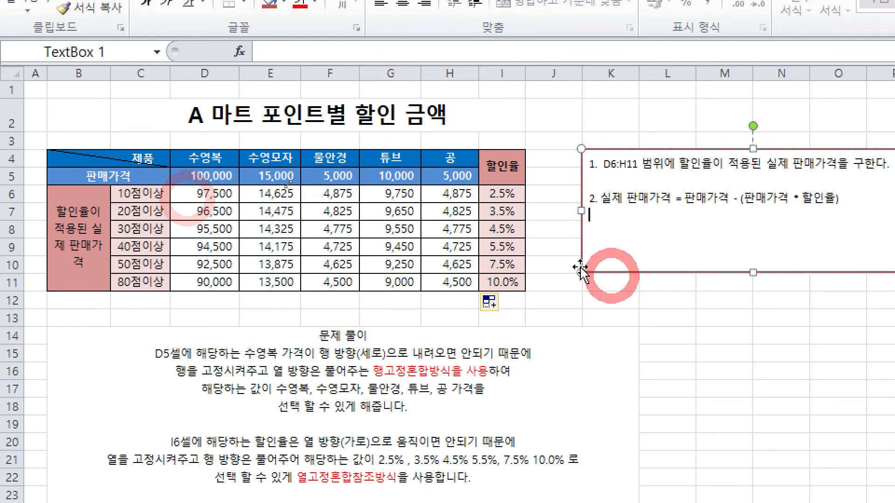
drag(582, 270, 395, 468)
- Compare the price in D5 with the mixed-reference formula in D6, and enter the relative-reference version =D5-(D5*I6) in J6
click(206, 176)
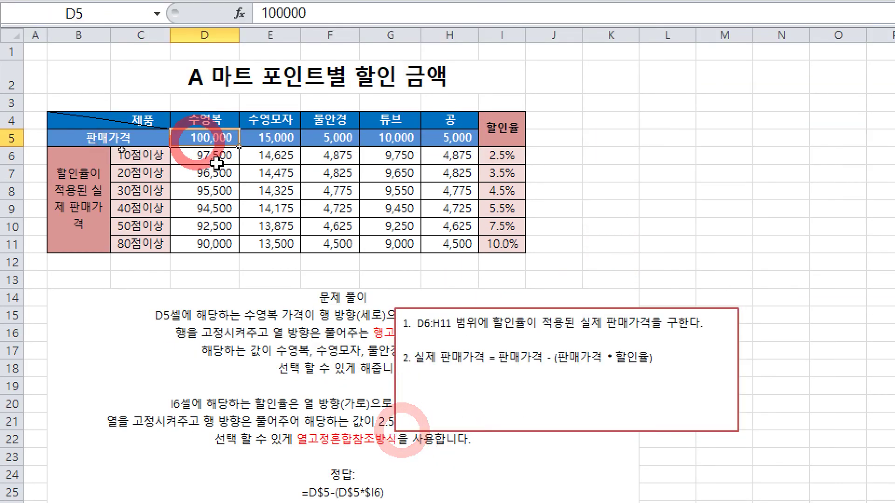
click(246, 171)
click(204, 157)
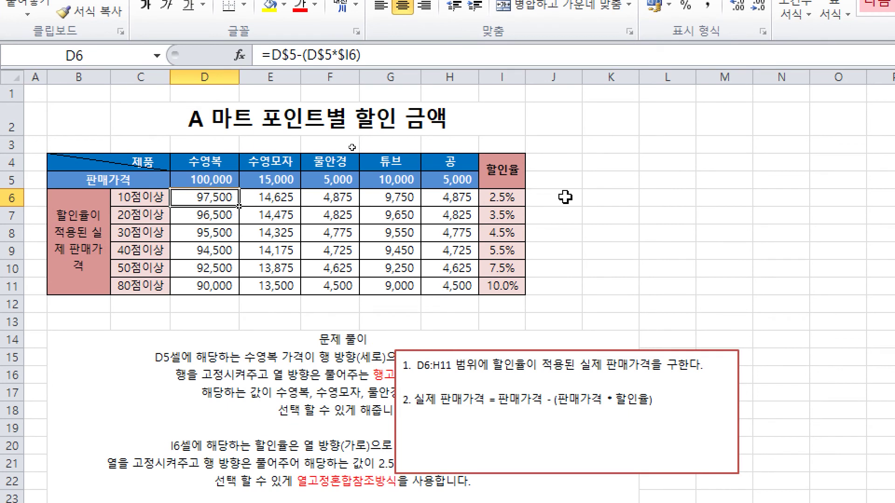
click(552, 197)
text(=)
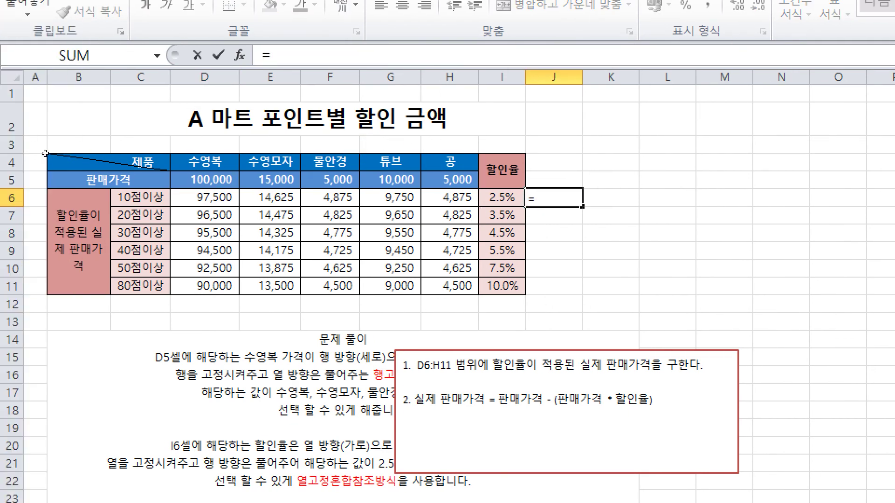
click(231, 180)
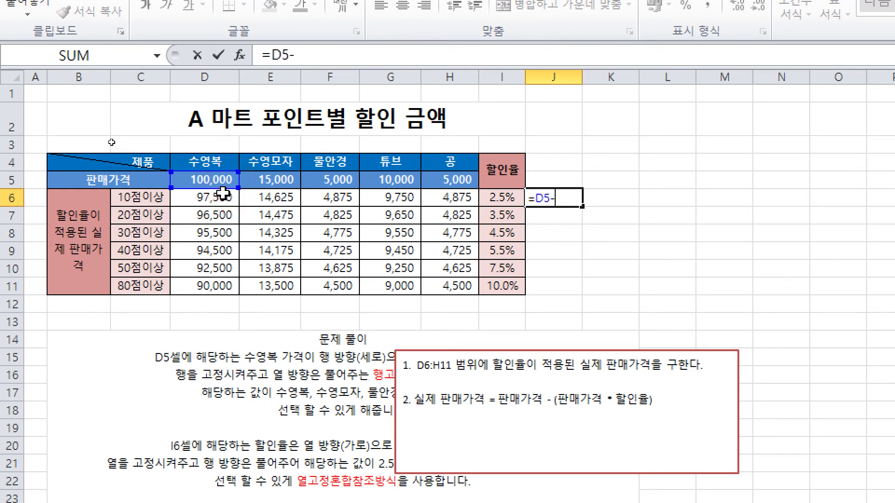
text(-()
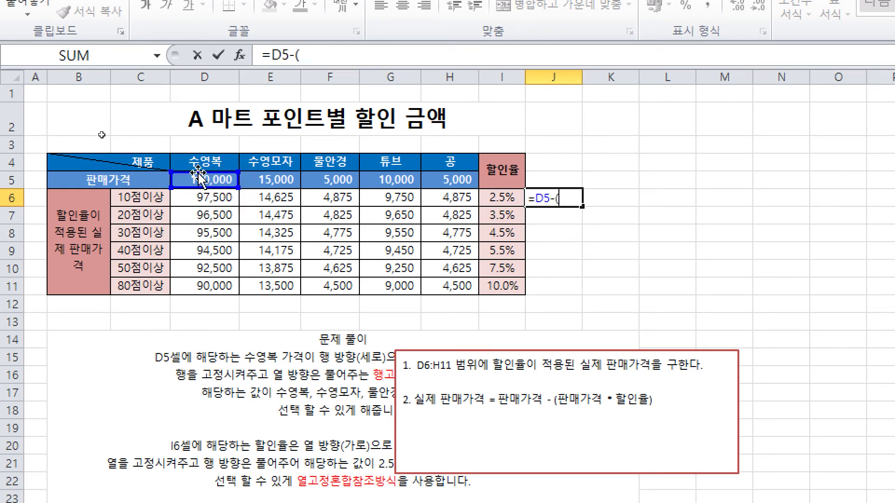
click(204, 181)
text(*)
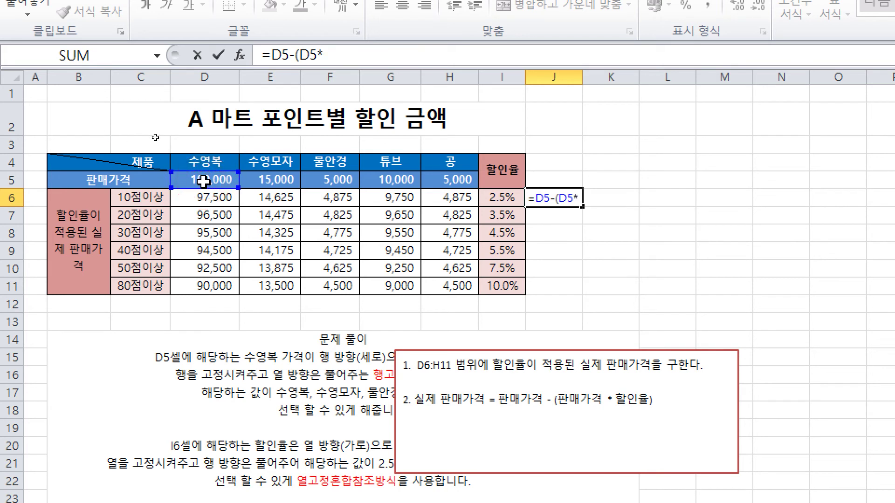
click(496, 198)
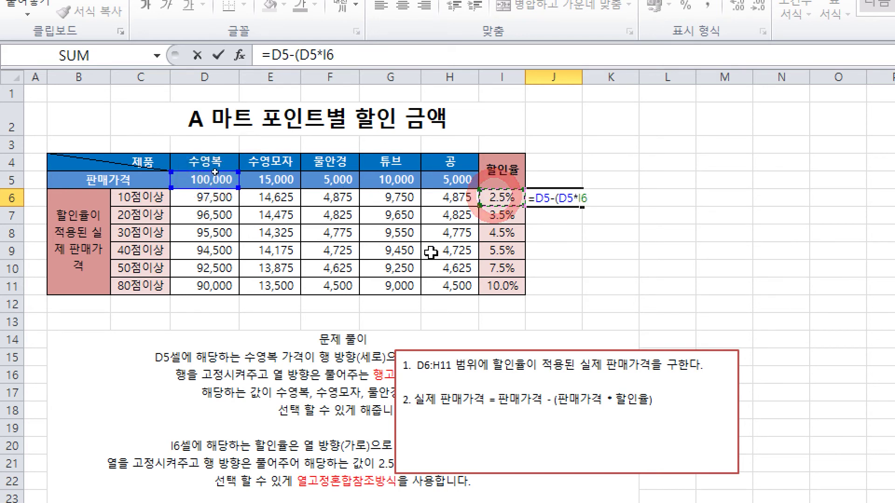
text())
key(Return)
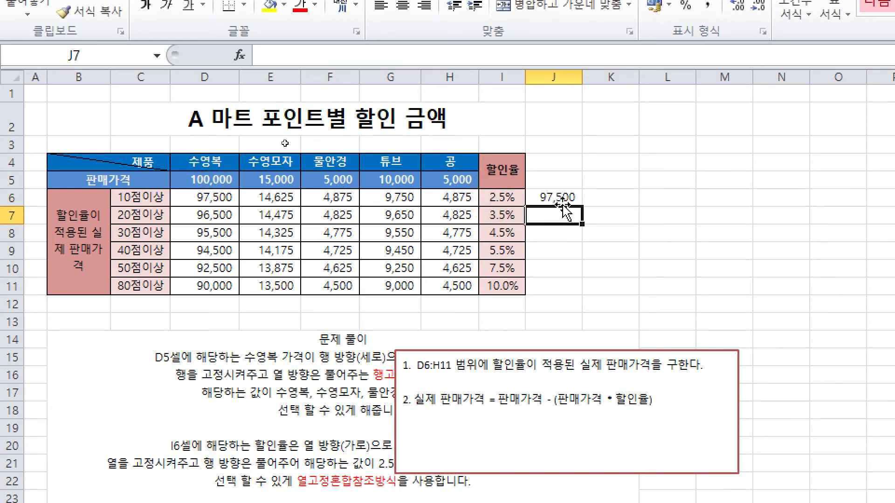
- Fill J6's relative-reference formula across J6:O11, and widen columns K and L to fit their values
key(Up)
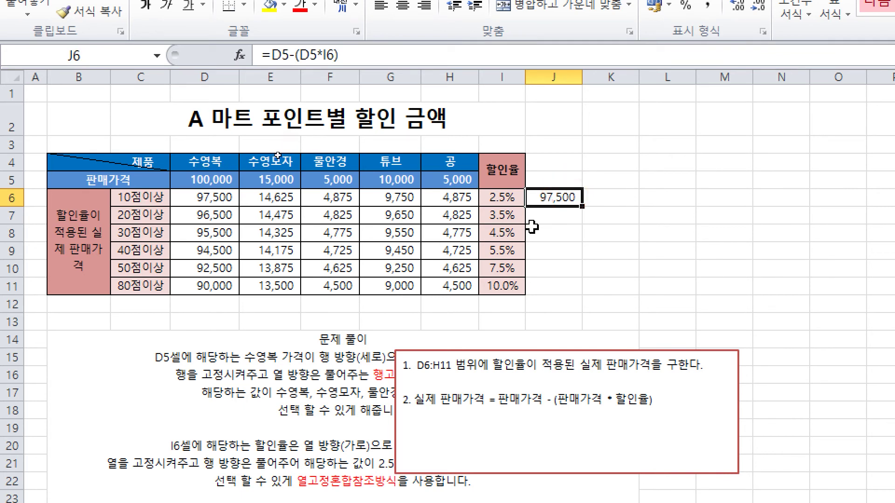
drag(578, 209, 806, 296)
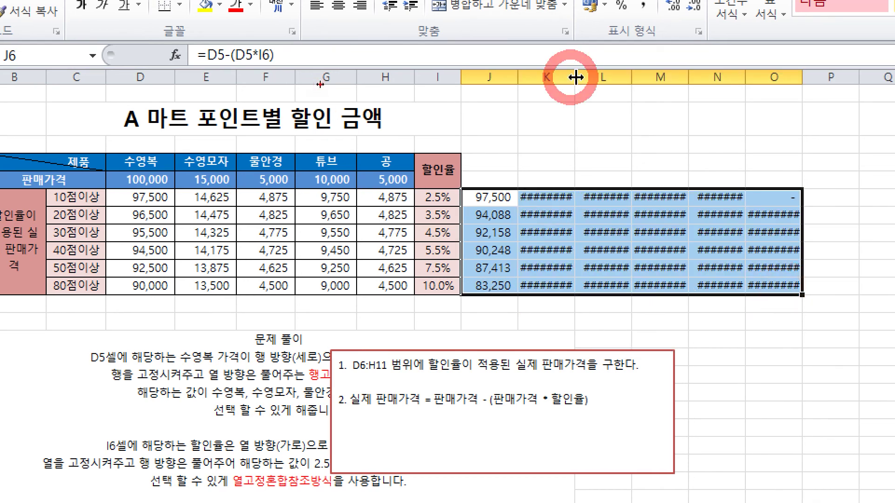
double_click(575, 77)
double_click(675, 78)
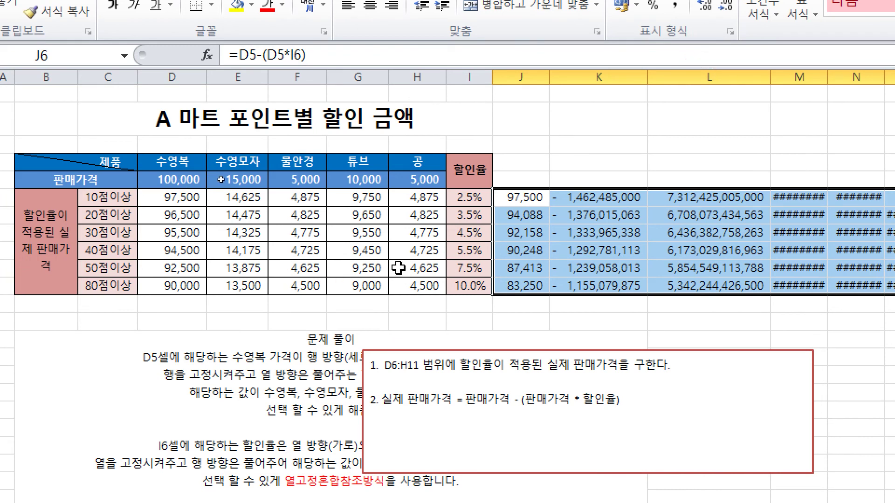
click(602, 235)
click(532, 199)
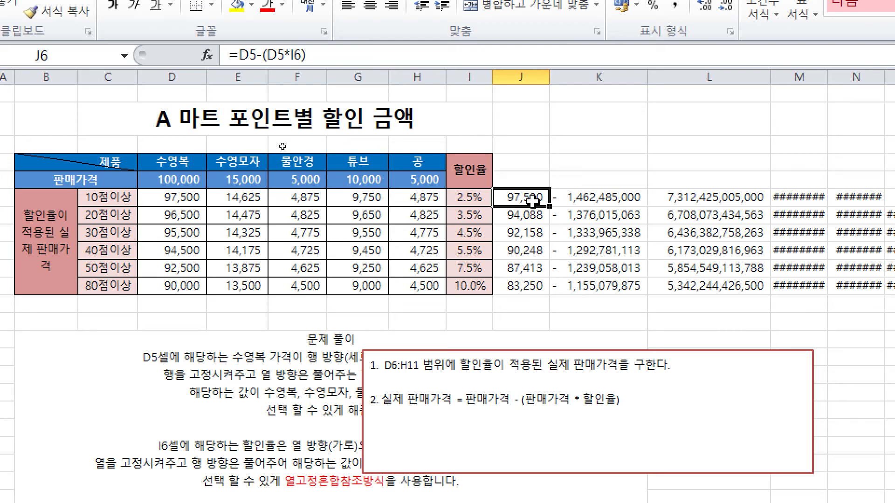
- Undo the column widening, the fill and the J6 formula, clearing the relative-reference test cells
key(ctrl+z)
key(ctrl+z)
key(ctrl+z)
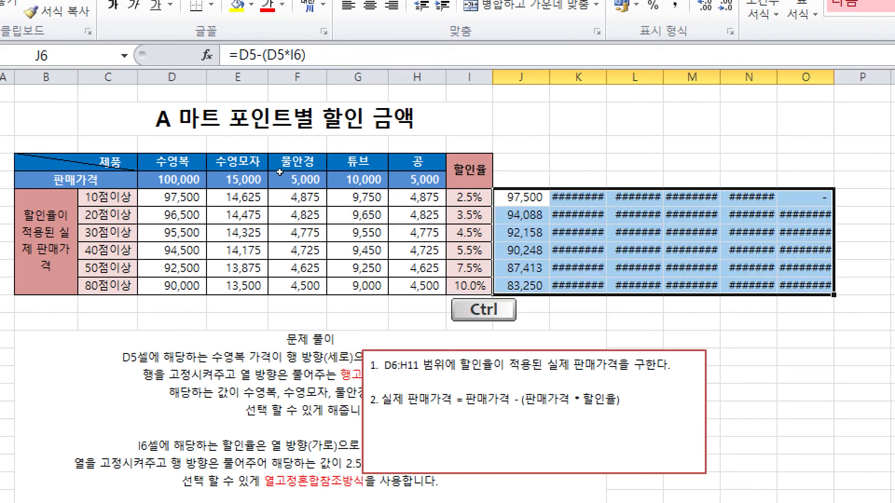
key(ctrl+z)
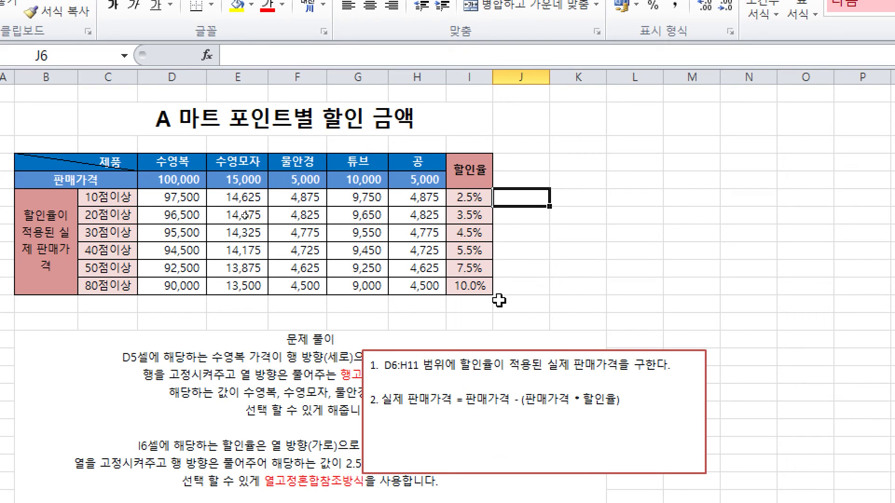
- Move the instructions text box back beside the price table, and select the 문제 풀이 explanation block
click(438, 351)
drag(438, 350, 585, 148)
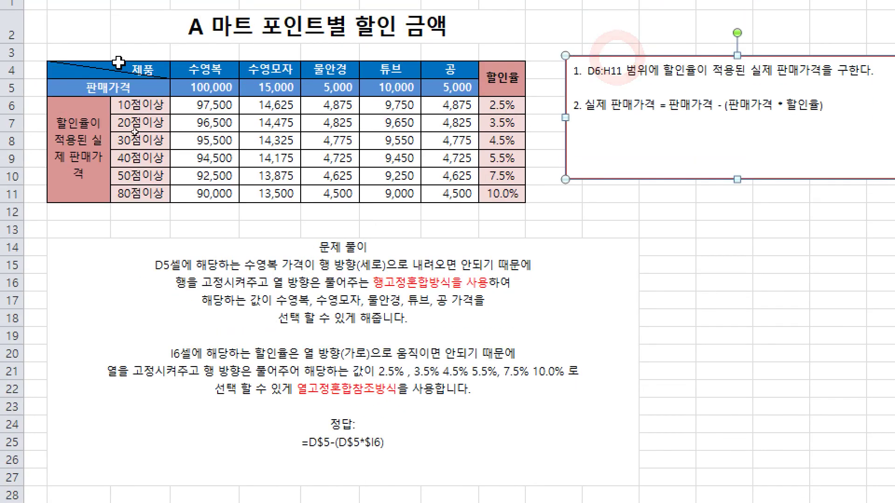
click(335, 451)
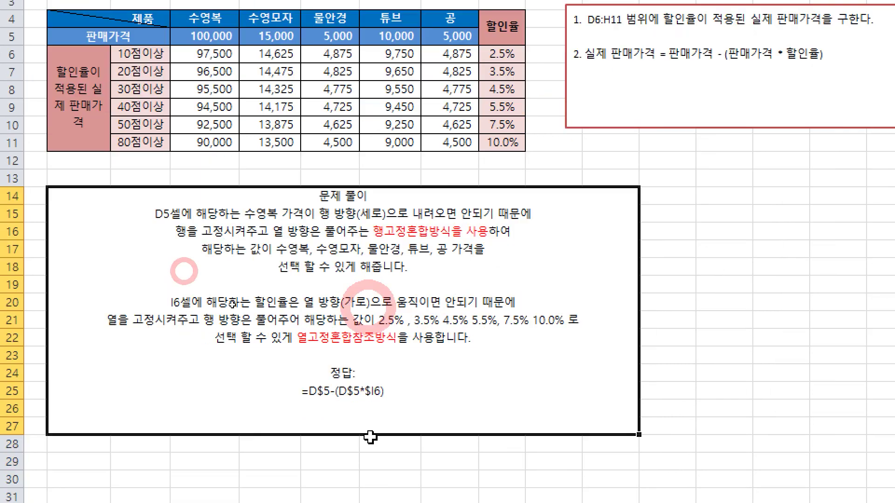
click(464, 425)
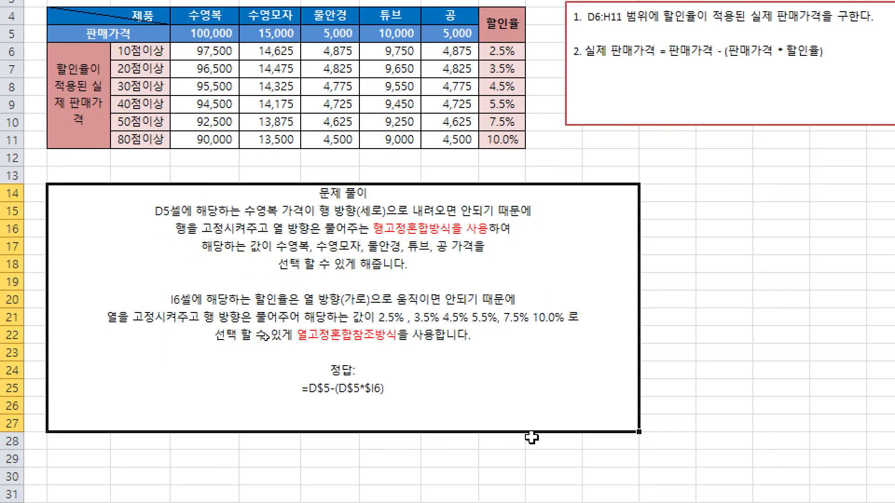
- Underline in red the key row-fixing and column-fixing phrases in the 문제 풀이 explanation, and clear the drawings
key(ctrl)
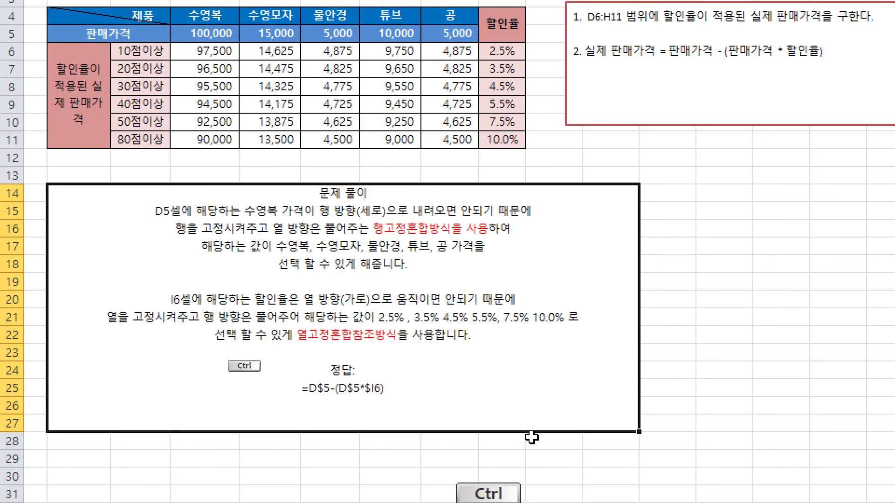
drag(400, 220, 525, 219)
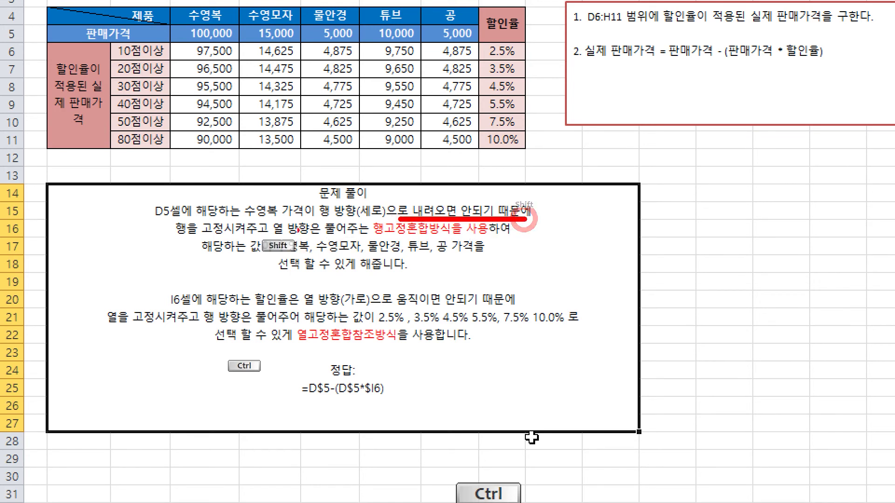
drag(190, 236, 487, 242)
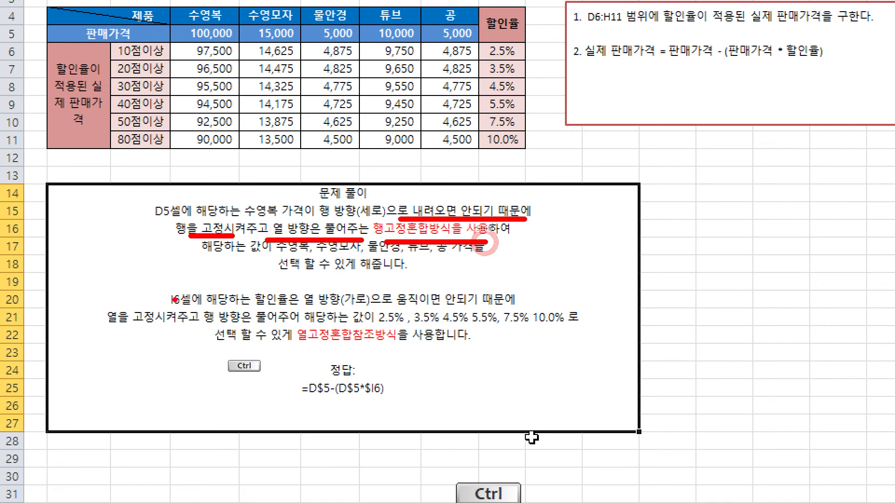
drag(154, 308, 200, 309)
drag(308, 308, 429, 308)
drag(105, 331, 176, 332)
drag(233, 326, 437, 346)
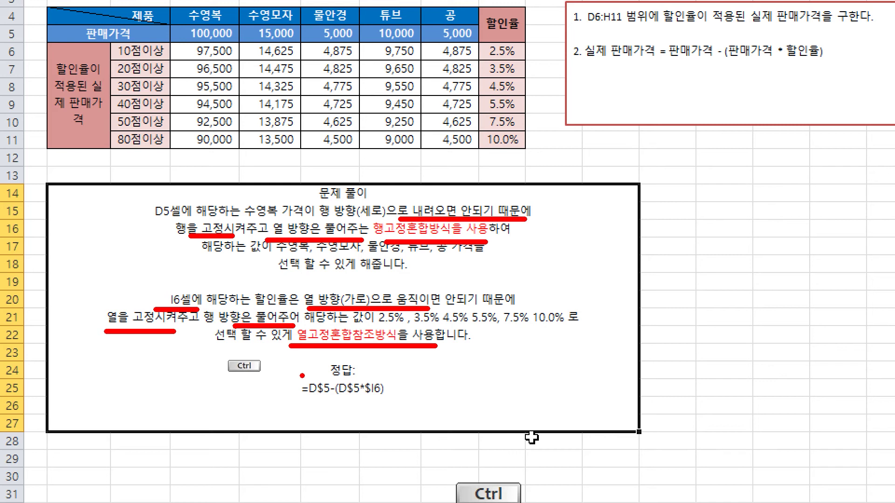
key(Escape)
- Close the workbook 수식, 참조 (수업).xlsx without saving the changes
click(547, 260)
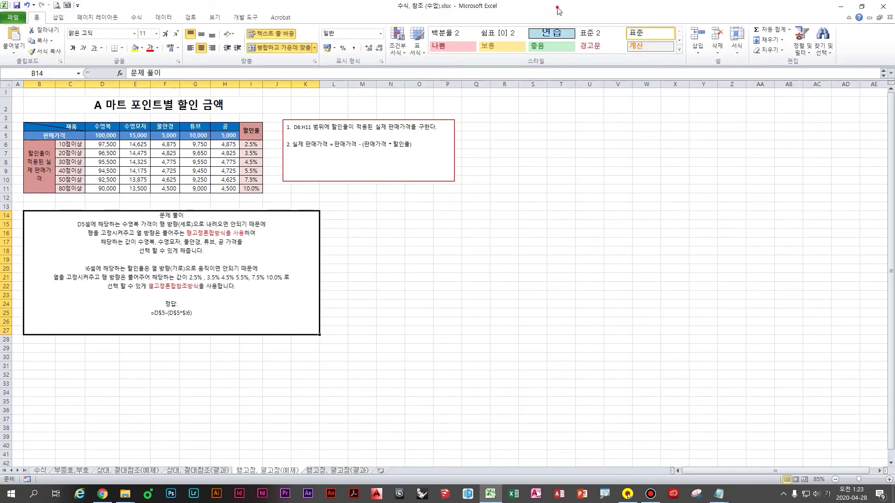
double_click(559, 10)
click(809, 105)
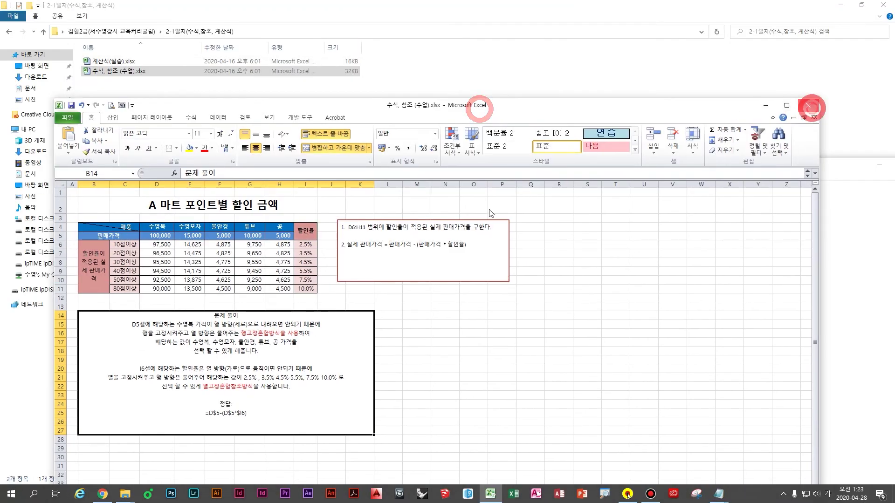
click(455, 263)
- Open the workbook 계산식(실습).xlsx from the 2-1일차 folder and maximize its window
click(184, 149)
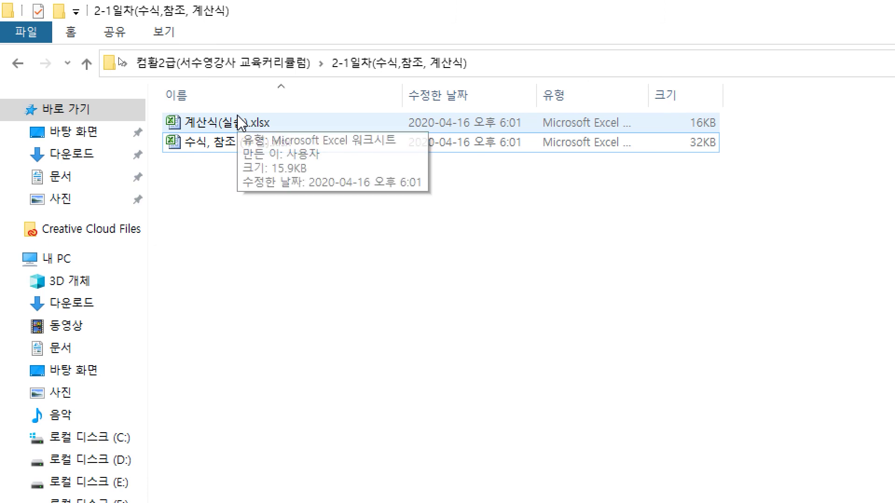
click(250, 122)
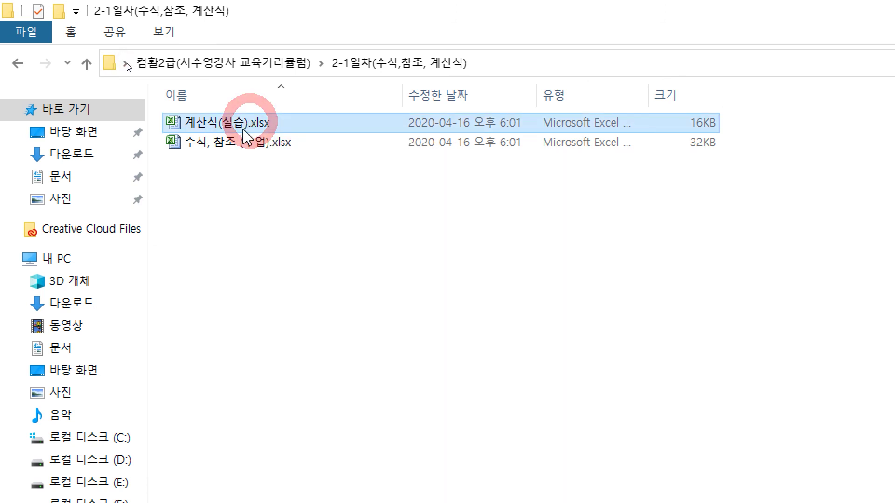
double_click(287, 120)
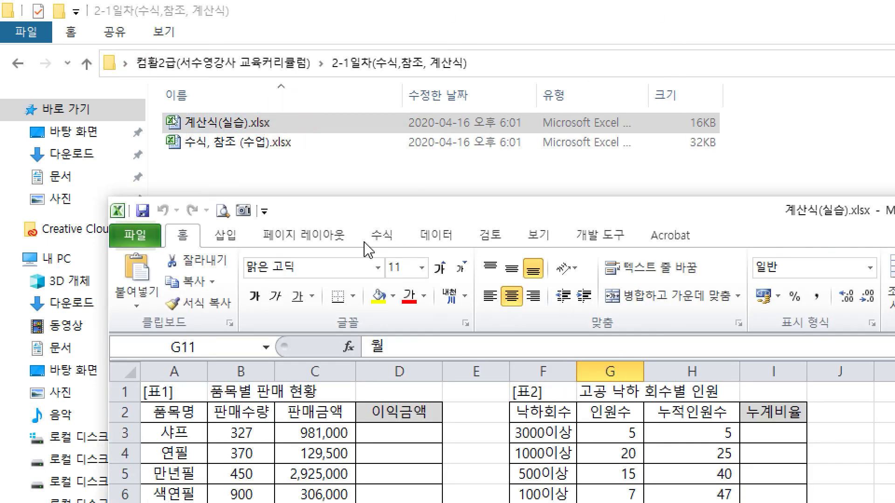
double_click(348, 215)
- Build the formula =C3*C9 in D3 of [표1], multiplying the 판매금액 by the 마진율
click(304, 200)
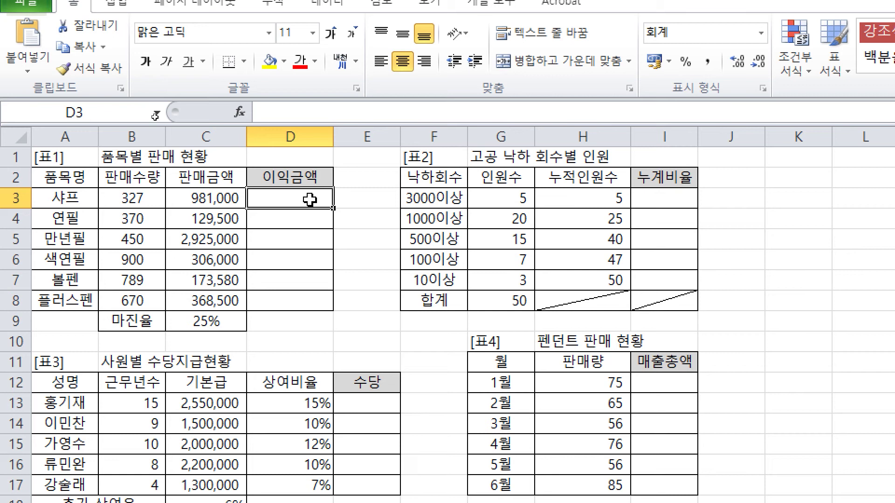
click(310, 199)
text(=-)
key(BackSpace)
key(BackSpace)
text(=)
click(217, 200)
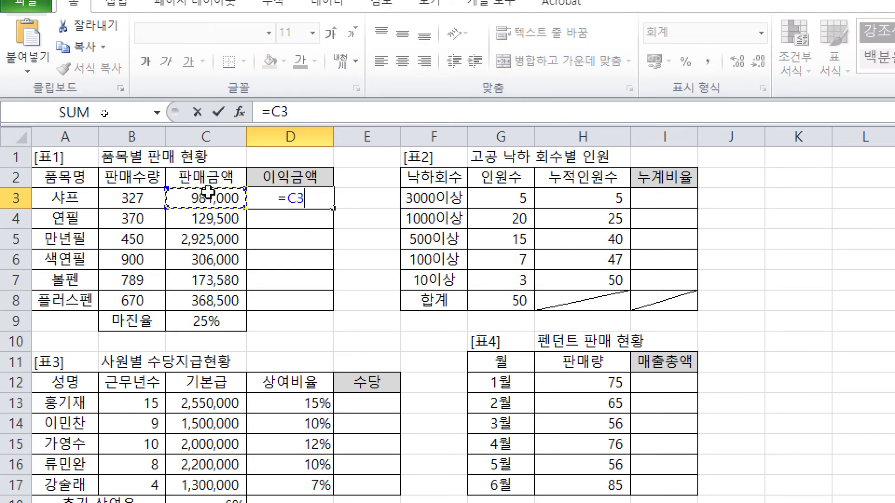
text(*)
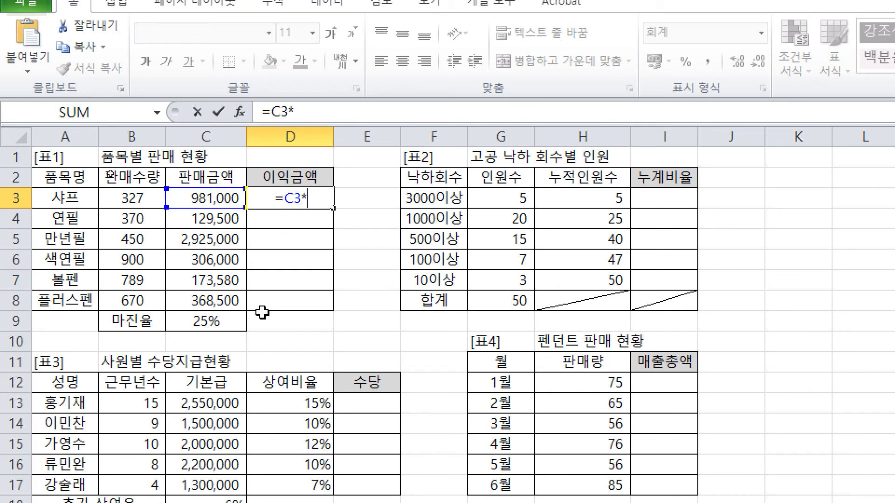
click(209, 320)
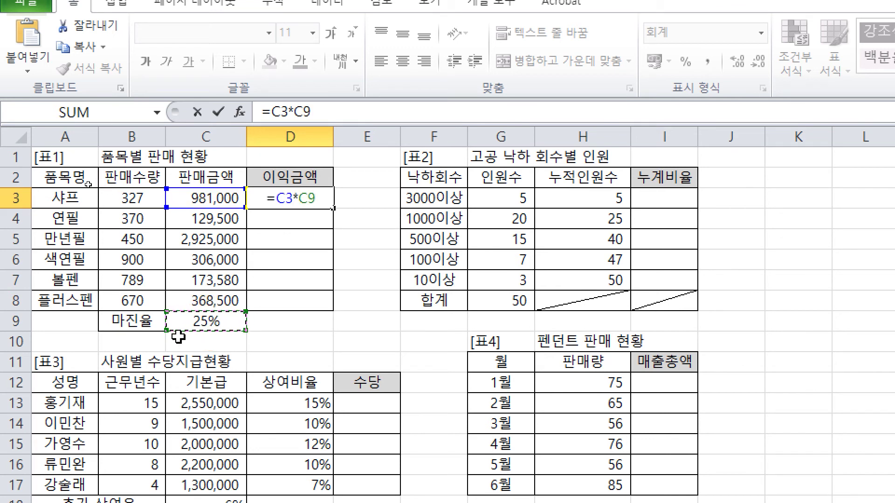
- Annotate [표1] in red with a downward arrow beside D3:D8 and a box around the 25% 마진율 labelled 고정값
key(ctrl+2)
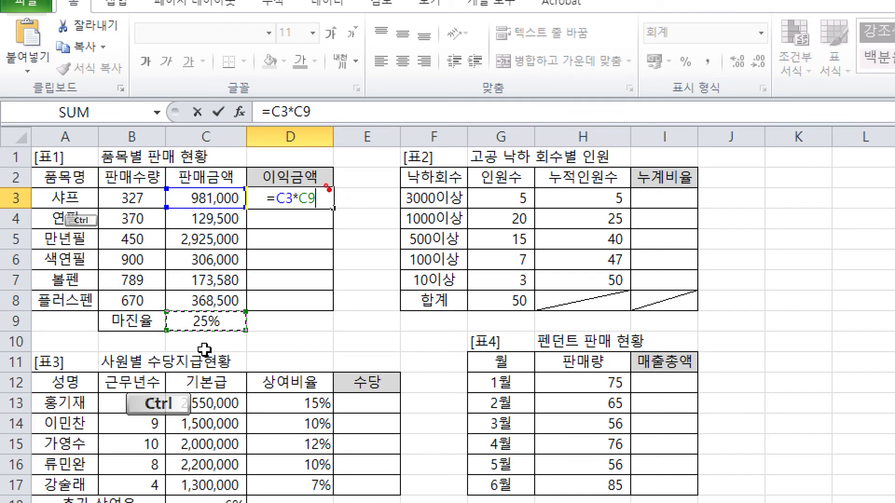
mouse_move(327, 187)
mouse_down()
mouse_move(344, 187)
mouse_move(359, 219)
mouse_move(346, 308)
mouse_up()
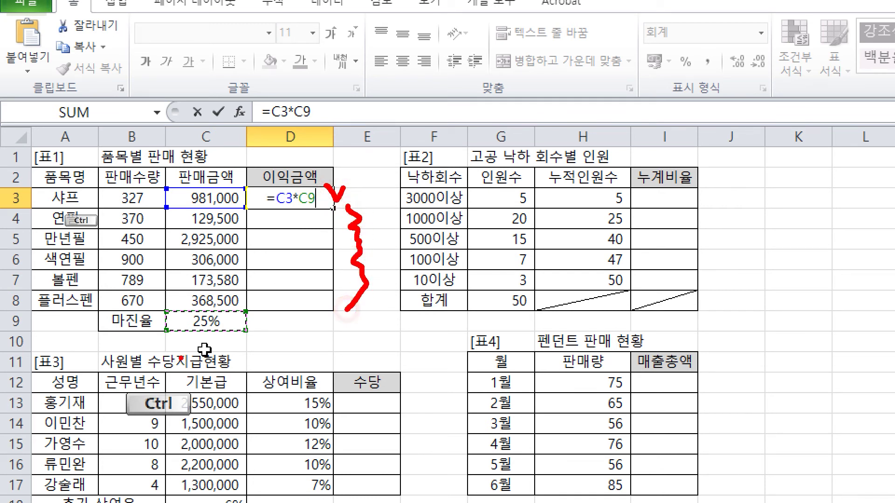
mouse_move(175, 304)
mouse_down()
mouse_move(252, 348)
mouse_move(298, 347)
mouse_move(309, 360)
mouse_up()
drag(307, 339, 362, 369)
mouse_move(353, 338)
mouse_down()
mouse_move(406, 373)
mouse_move(422, 368)
mouse_up()
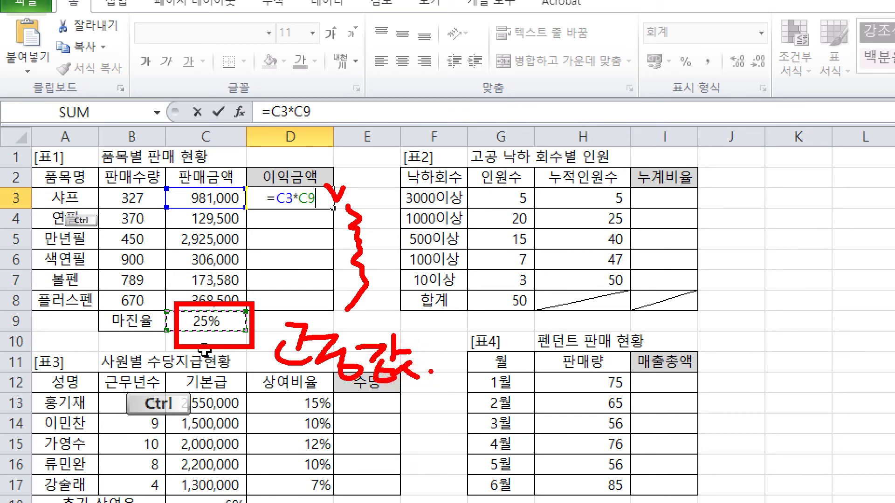
- Box the *C9 part of the D3 formula in red, write $C$9 beside it, and clear all the annotations
drag(282, 97, 326, 126)
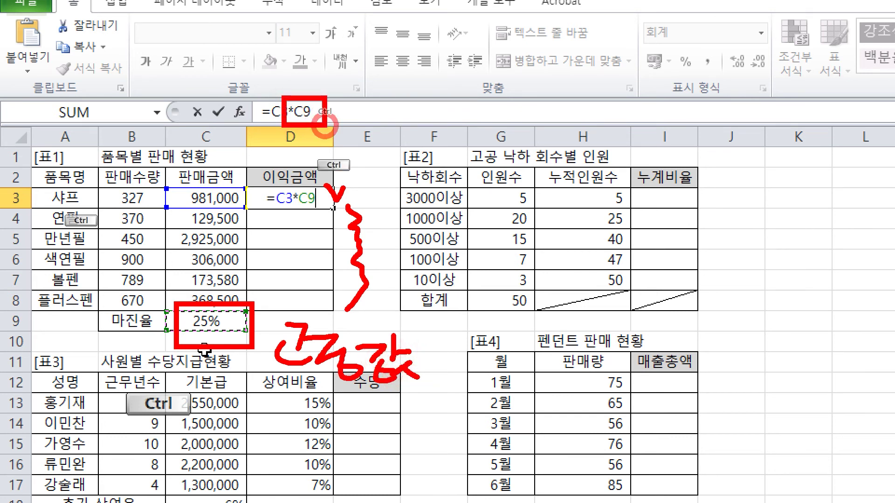
drag(485, 116, 436, 157)
drag(459, 100, 445, 183)
drag(522, 127, 513, 169)
drag(587, 117, 539, 168)
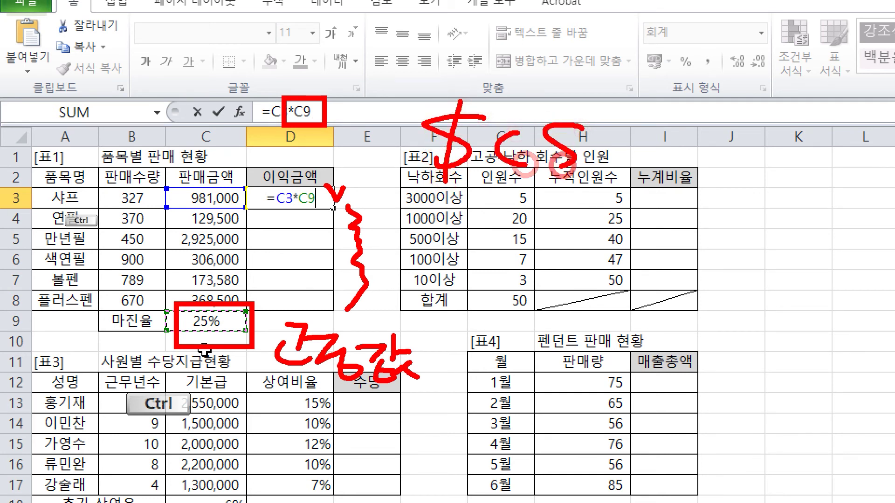
drag(567, 105, 550, 189)
mouse_move(620, 123)
mouse_down()
mouse_move(609, 130)
mouse_move(610, 207)
mouse_up()
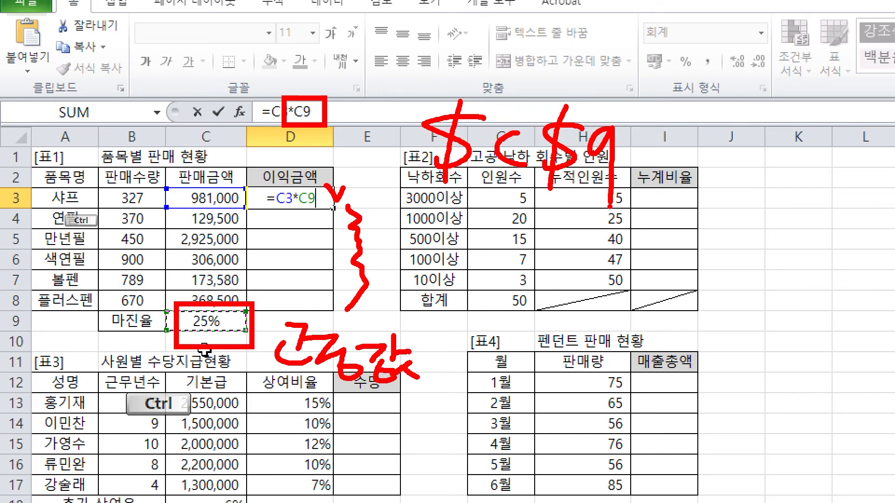
key(Escape)
- Make the C9 reference in D3 absolute so the 이익금액 formula is entered as =C3*$C$9
click(323, 198)
key(F4)
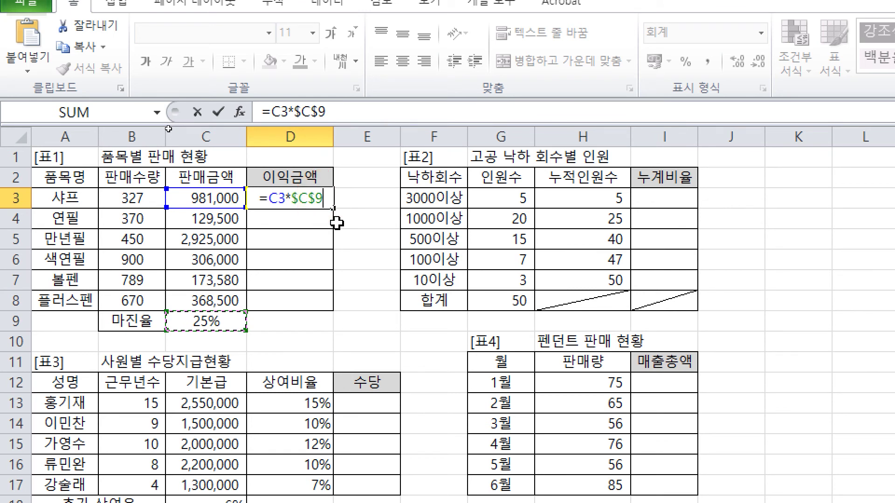
key(Return)
key(Up)
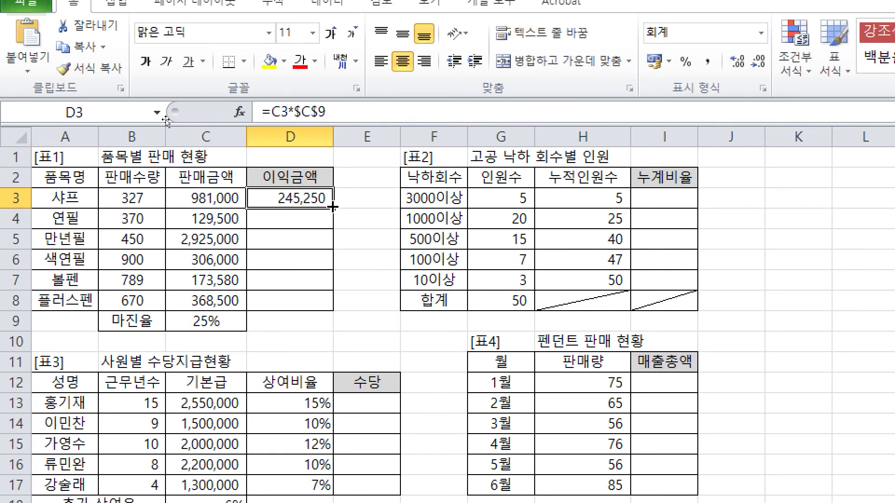
- Fill the D3 formula down to D8 and inspect the copied formulas in D4:D8
drag(333, 212, 333, 310)
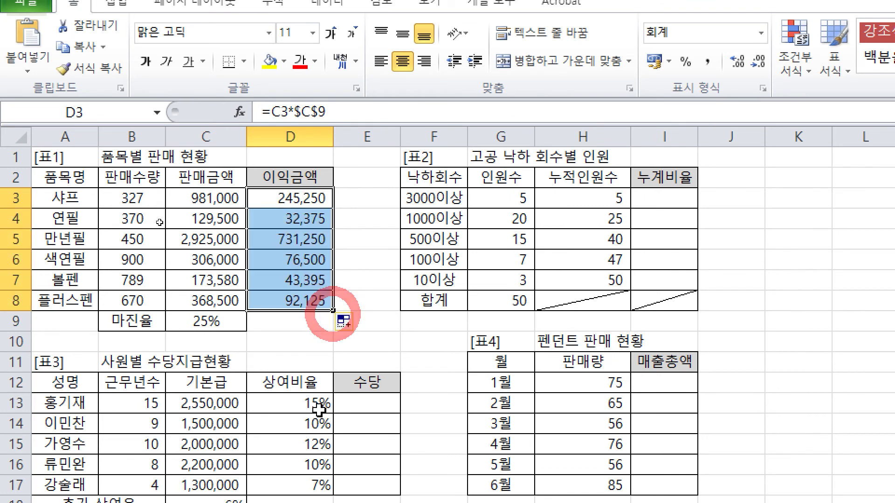
click(291, 219)
click(291, 239)
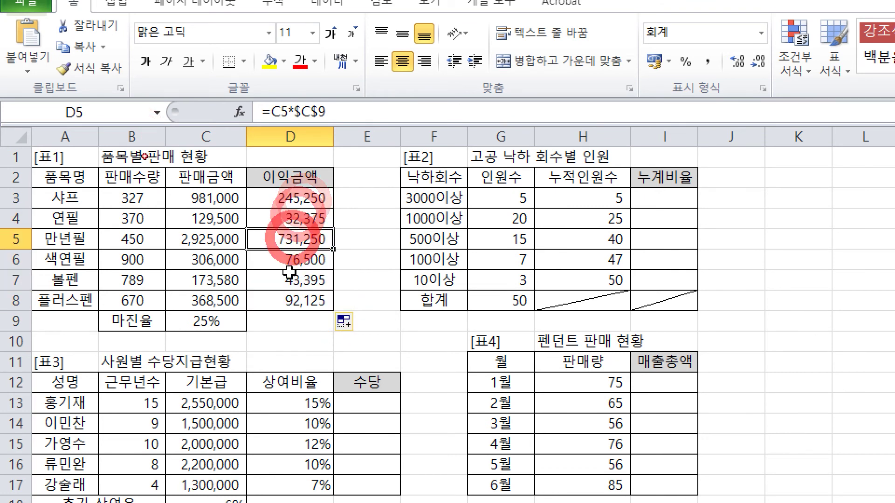
click(289, 260)
click(289, 280)
click(289, 302)
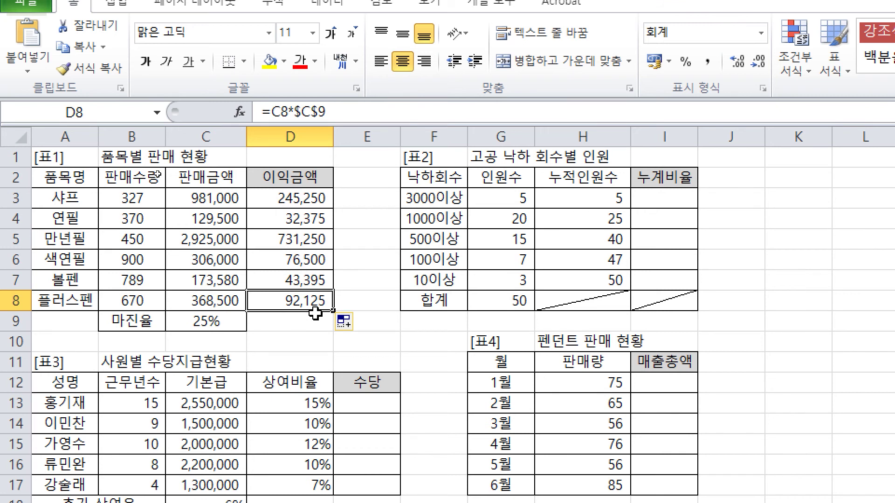
- Enter the comparison formula =C3*C9 in E3, keeping the 마진율 reference relative
click(373, 199)
text(=)
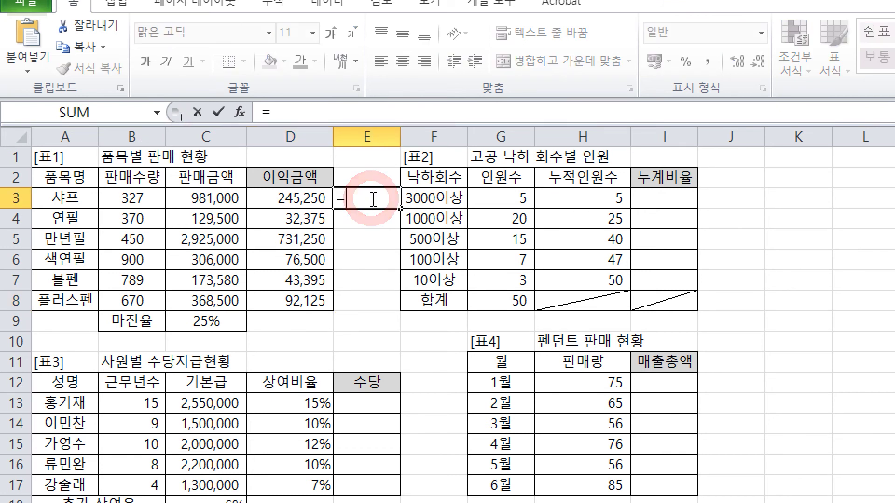
click(217, 199)
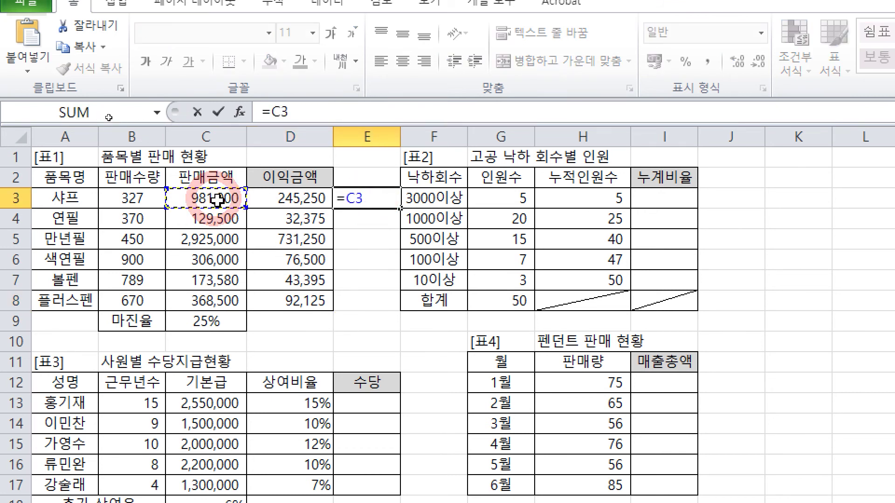
text(*)
click(220, 320)
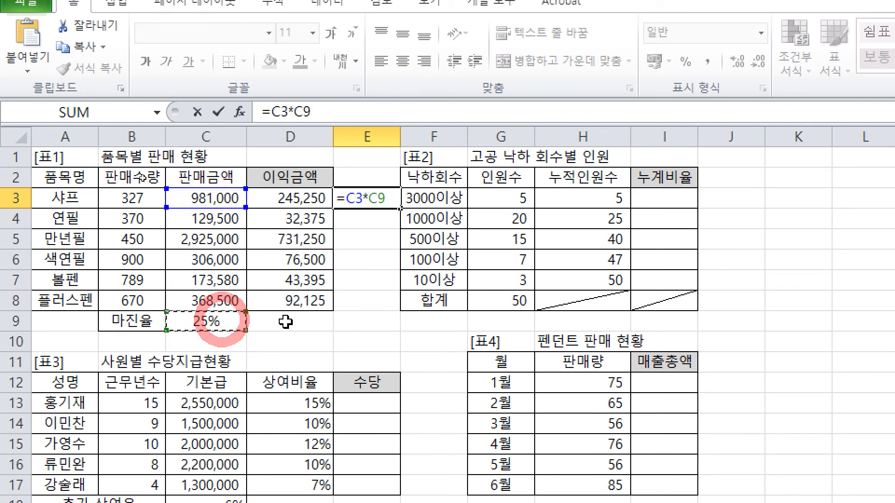
key(Return)
- Fill E3 down to E8, inspect the shifted references, and undo both the fill and the E3 entry
click(385, 202)
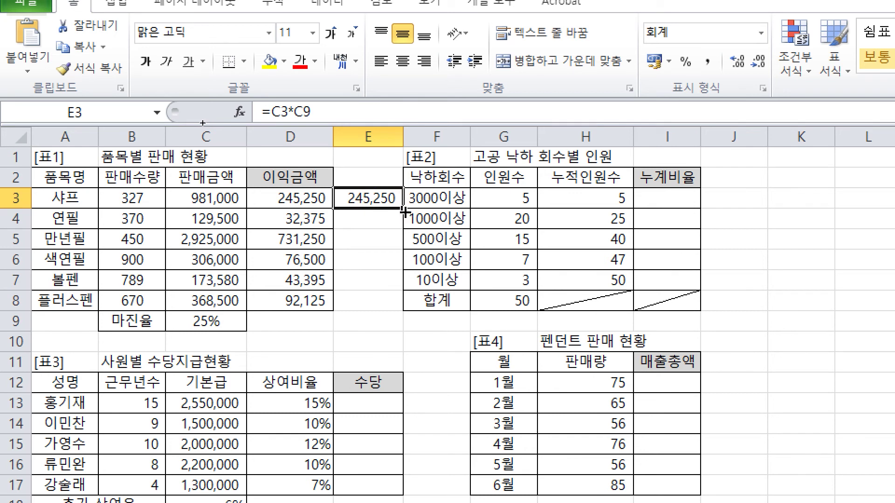
drag(404, 212, 394, 310)
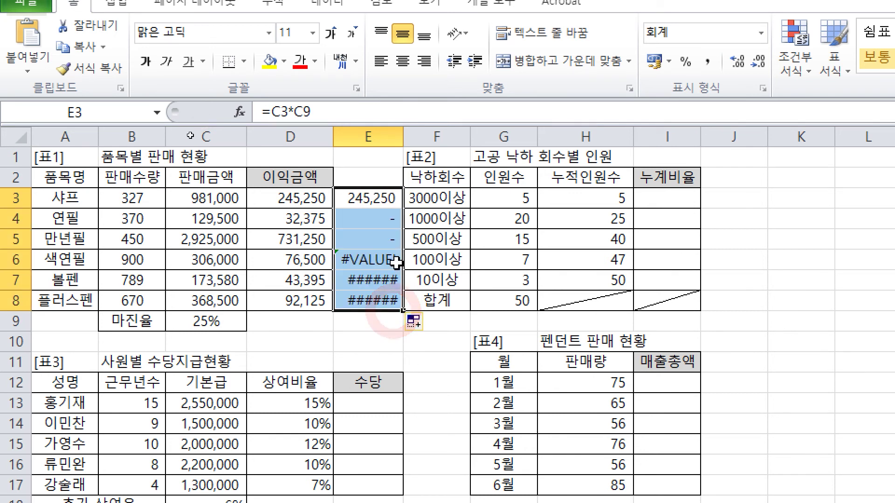
click(368, 218)
click(370, 298)
click(368, 258)
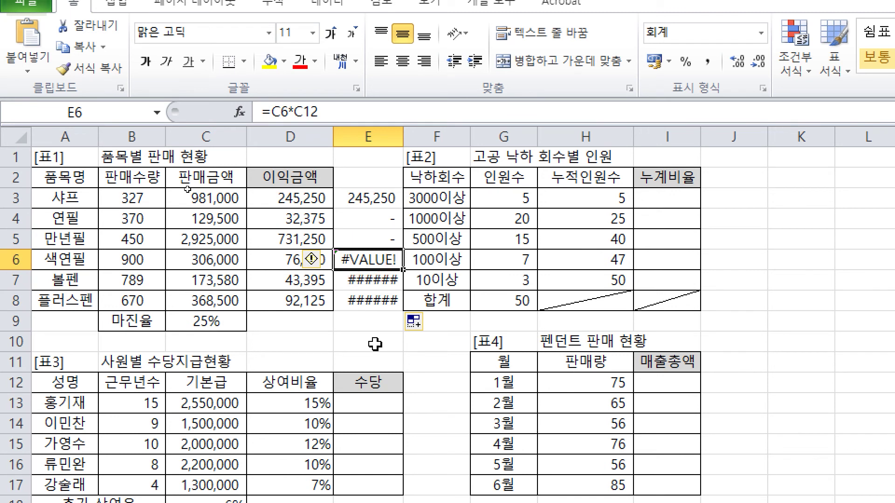
key(ctrl+z)
key(ctrl+z)
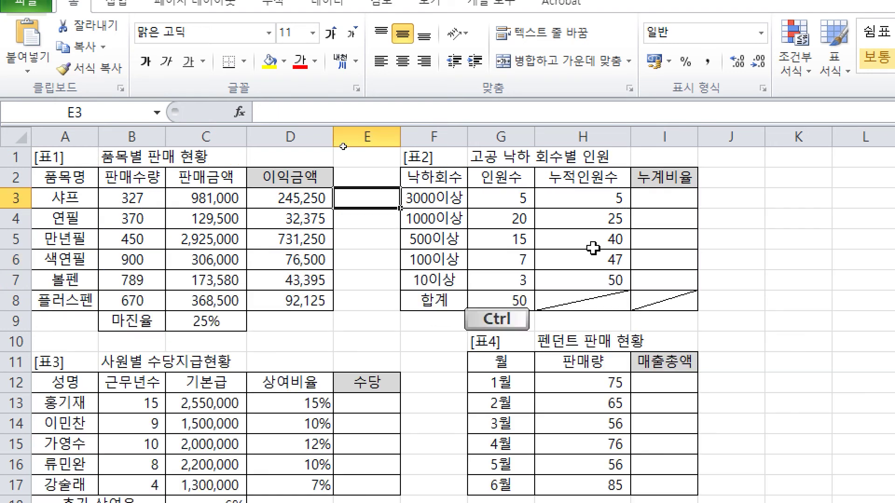
- Enter =H3/$G$8 in I3 of [표2] for the 누계비율 and fill it down to I7
click(669, 199)
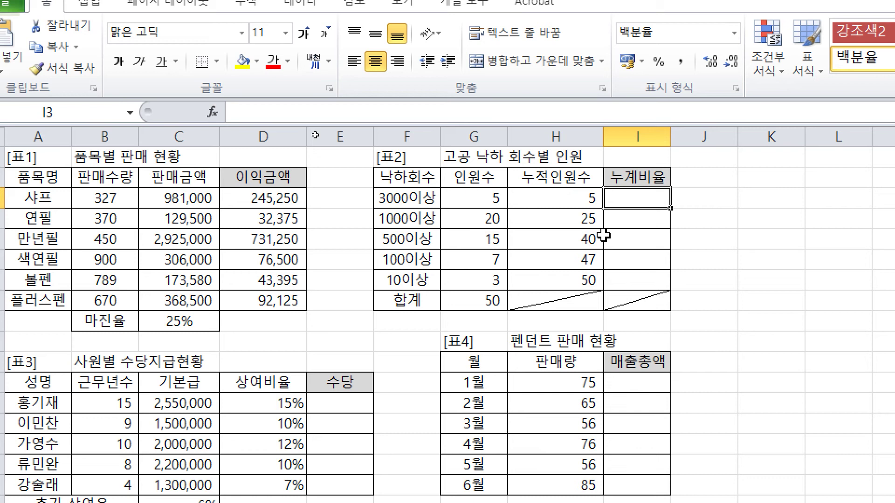
text(=)
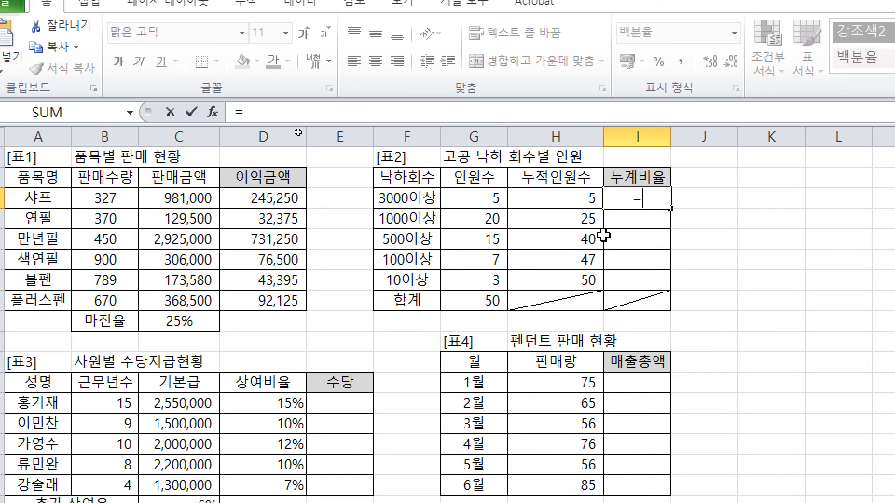
click(569, 202)
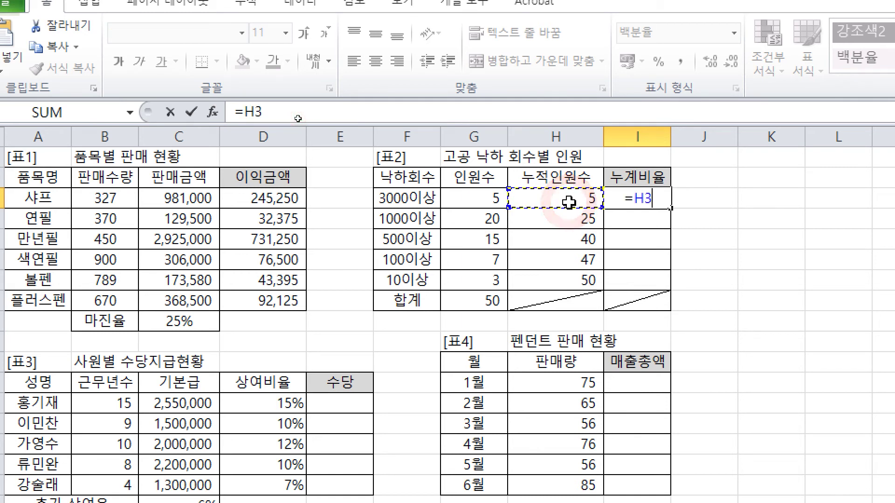
text(/)
click(480, 307)
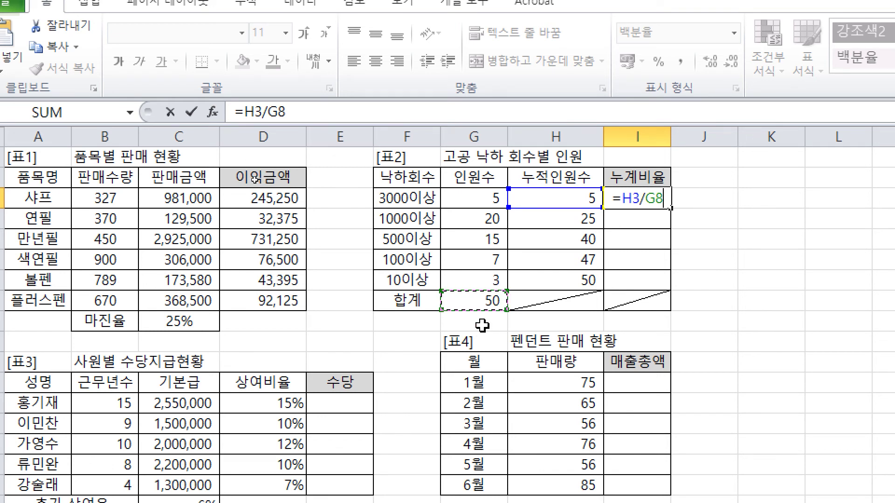
key(F4)
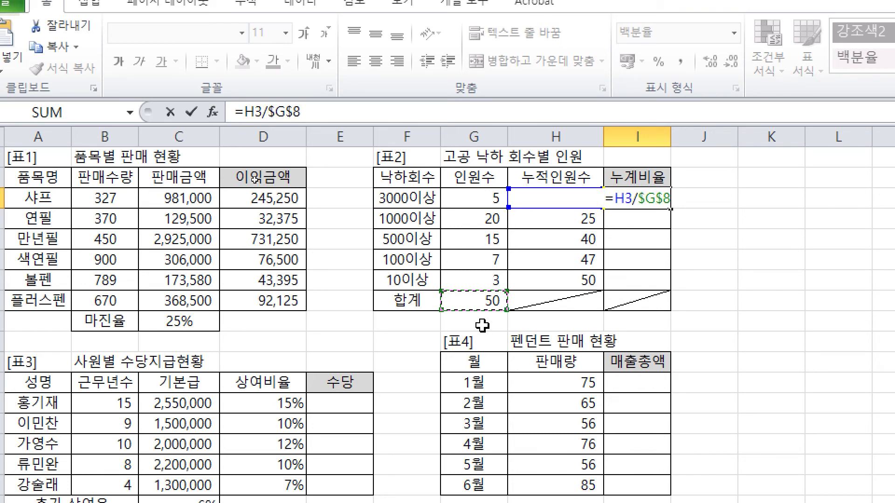
key(Return)
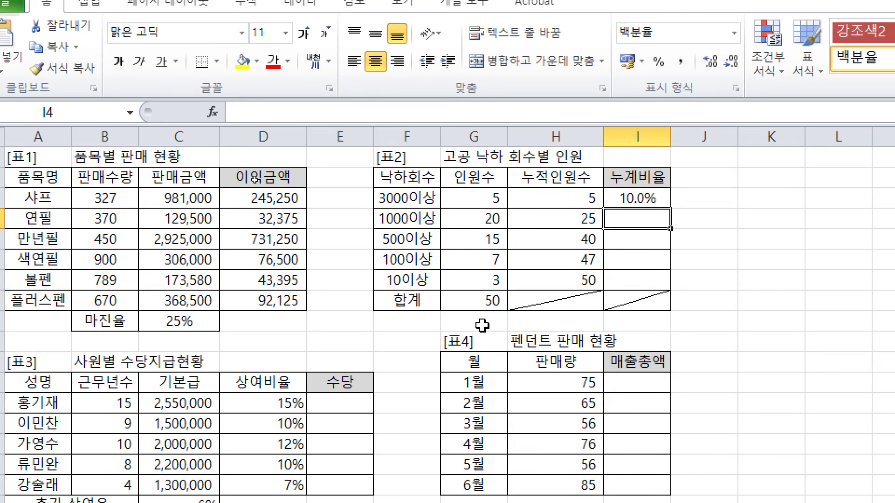
key(Up)
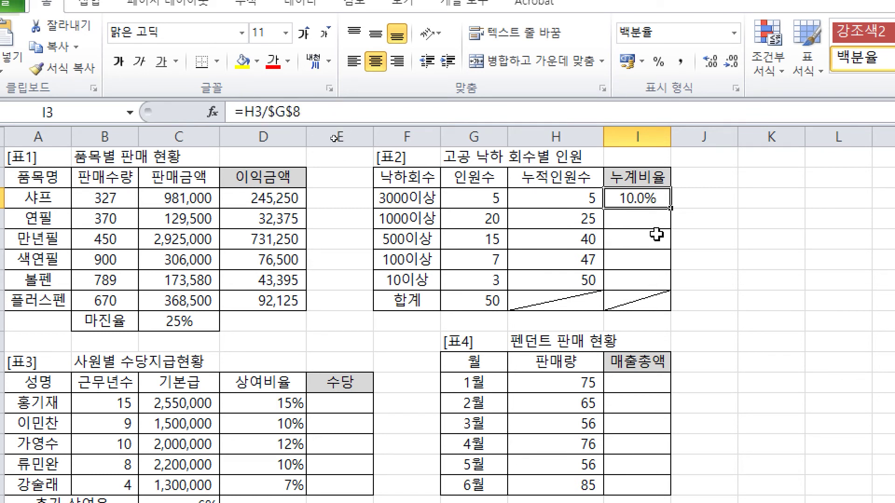
drag(670, 209, 673, 283)
click(413, 344)
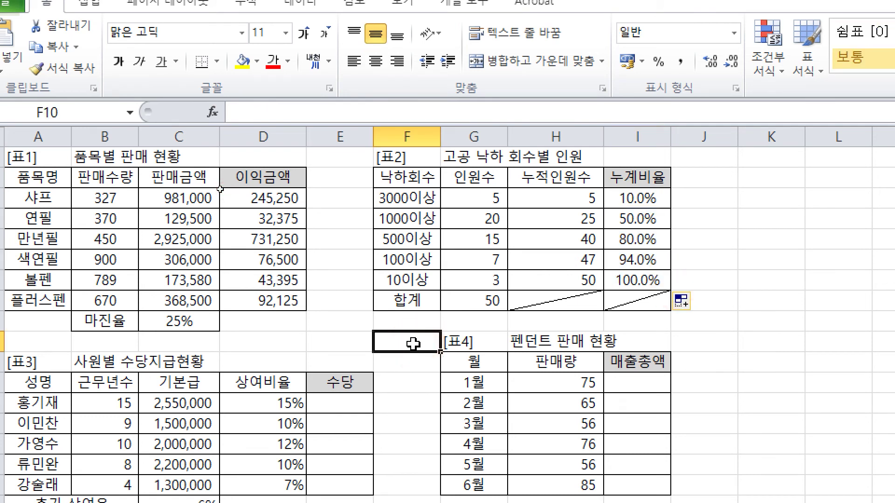
- Enter the 수당 formula =C13+C13*(D13+$C$18) in E13 of [표3], with an absolute reference to the 추가 상여율
scroll(280, 320, down, 2)
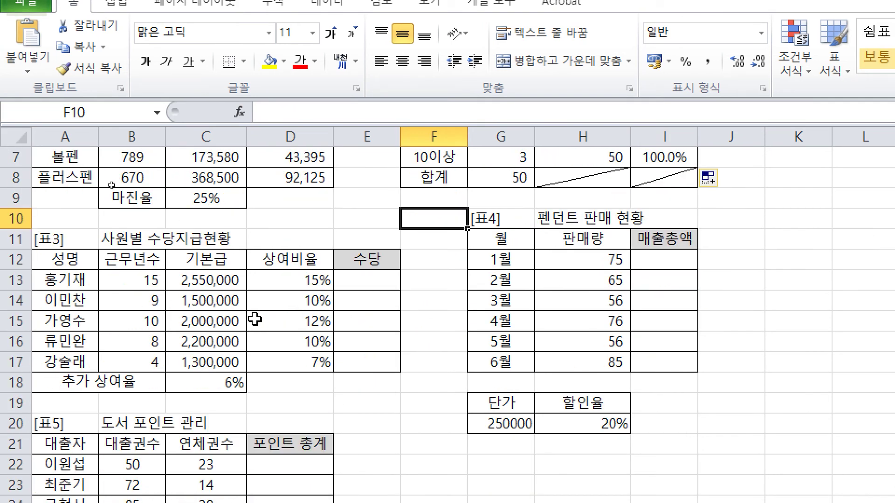
scroll(280, 373, down, 1)
click(362, 221)
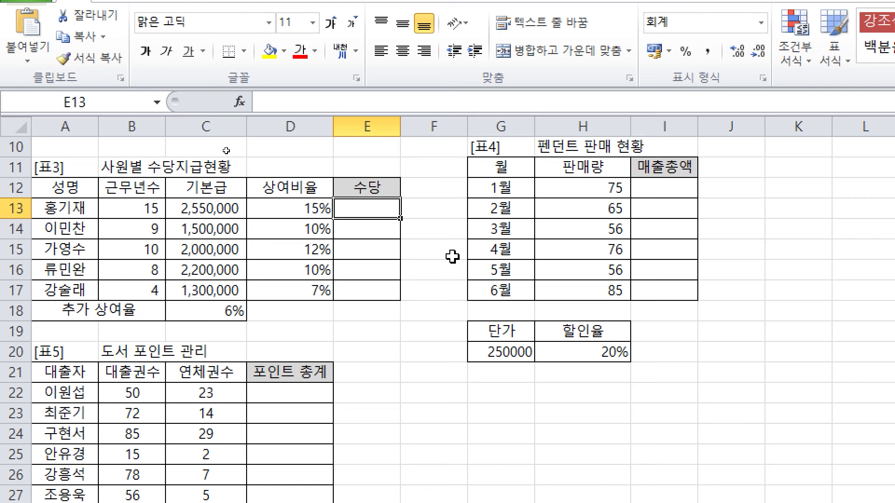
text(=)
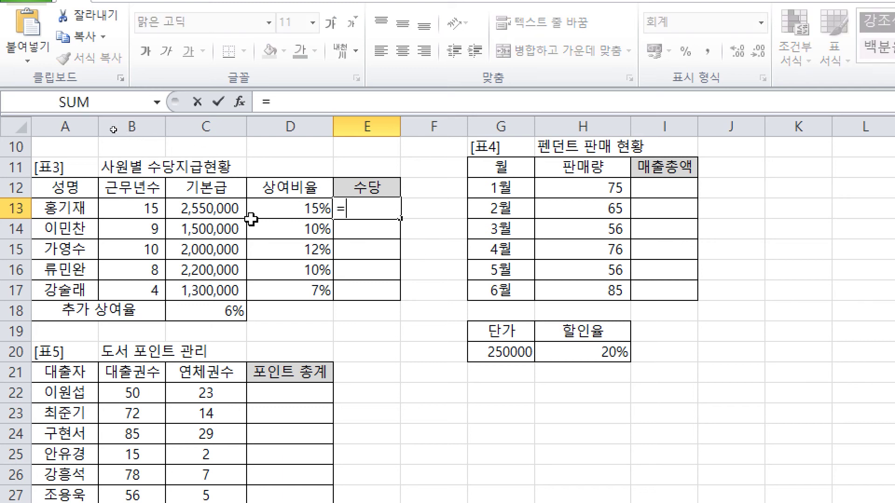
click(212, 211)
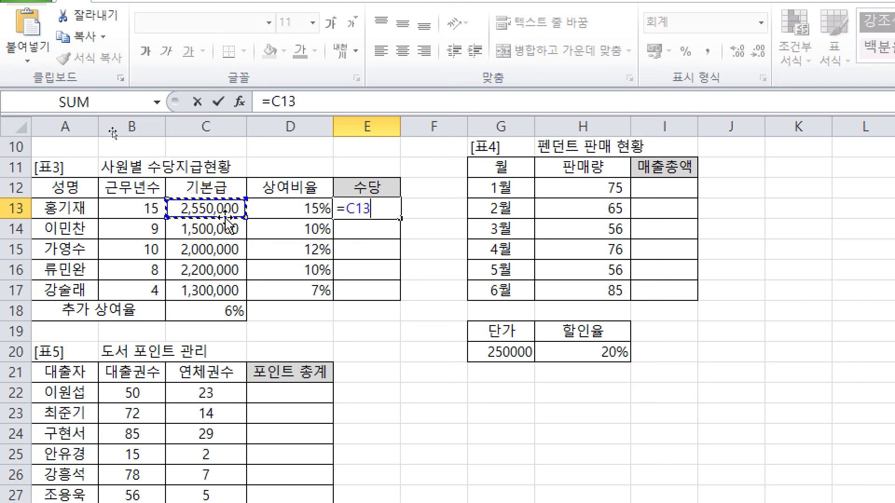
text(+)
click(208, 209)
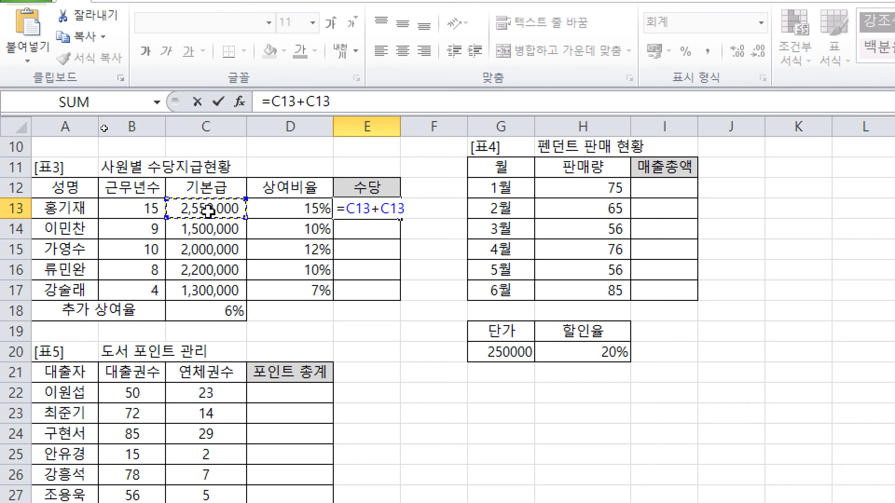
text(*()
click(297, 213)
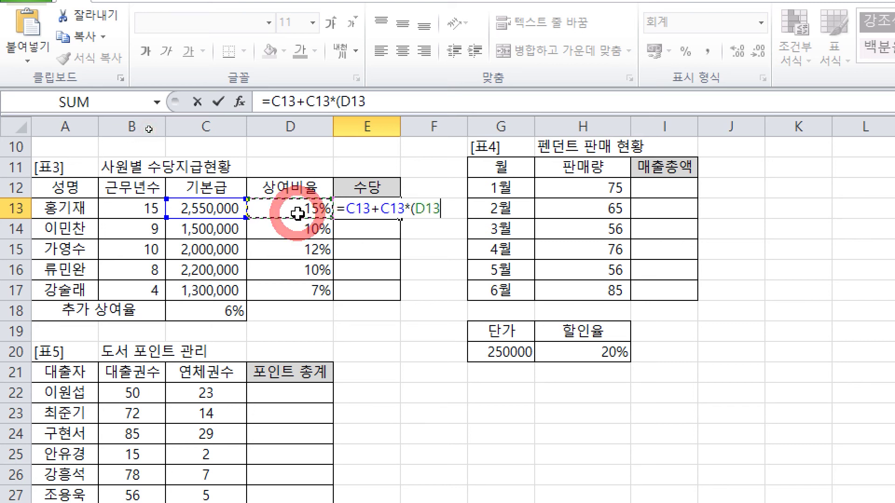
text(+)
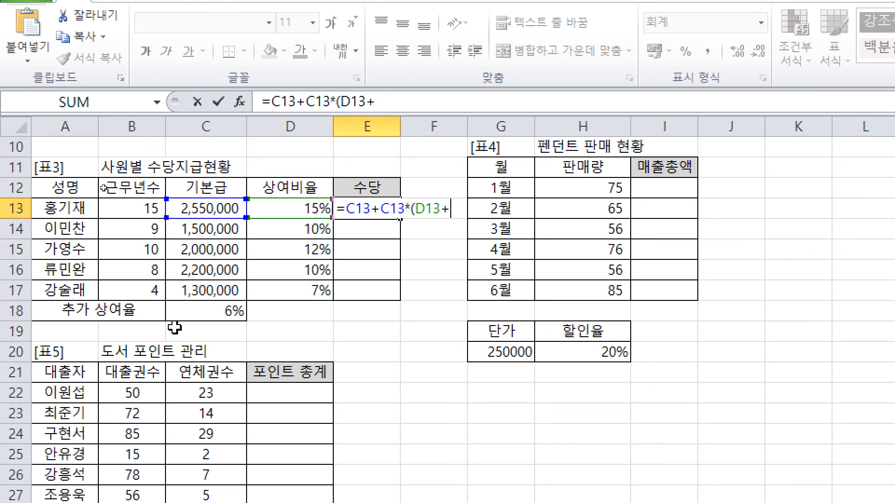
click(227, 316)
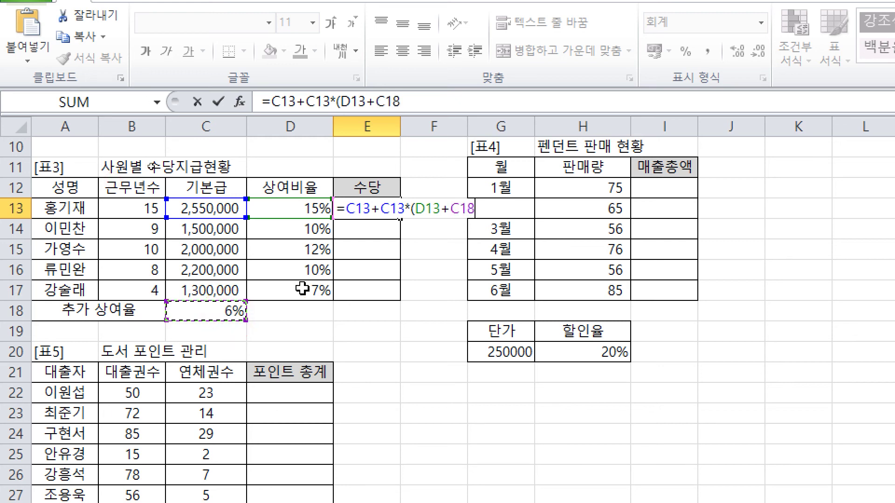
key(F4)
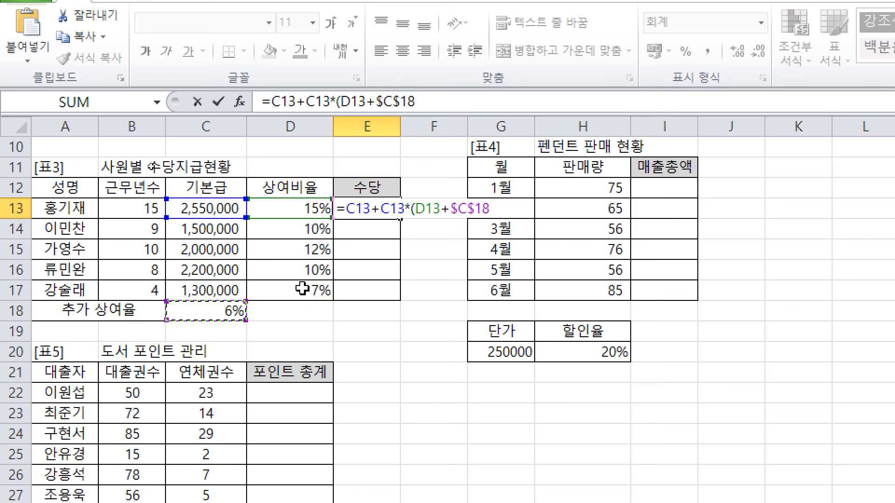
text())
key(Return)
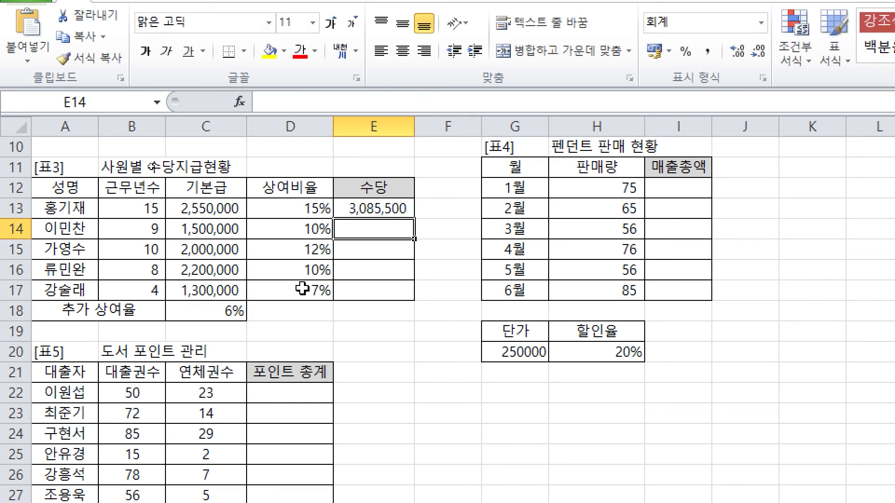
- Fill the 수당 formula in E13 of [표3] down to E17
key(Up)
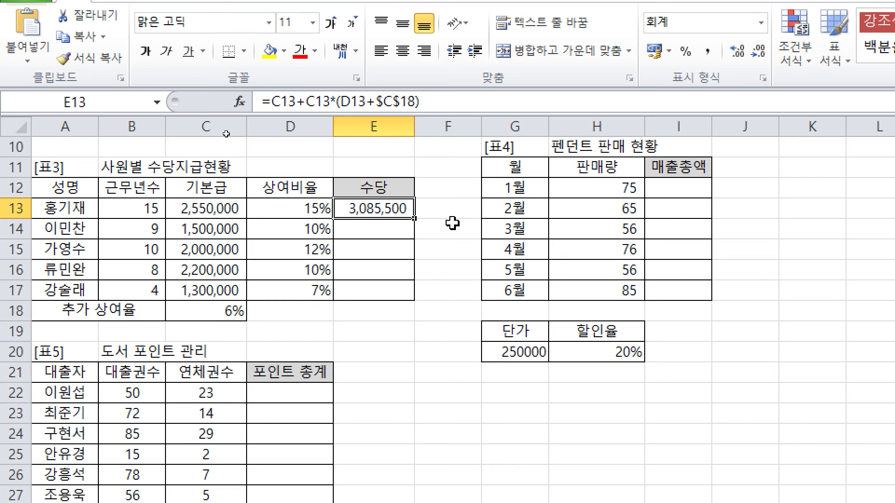
click(413, 218)
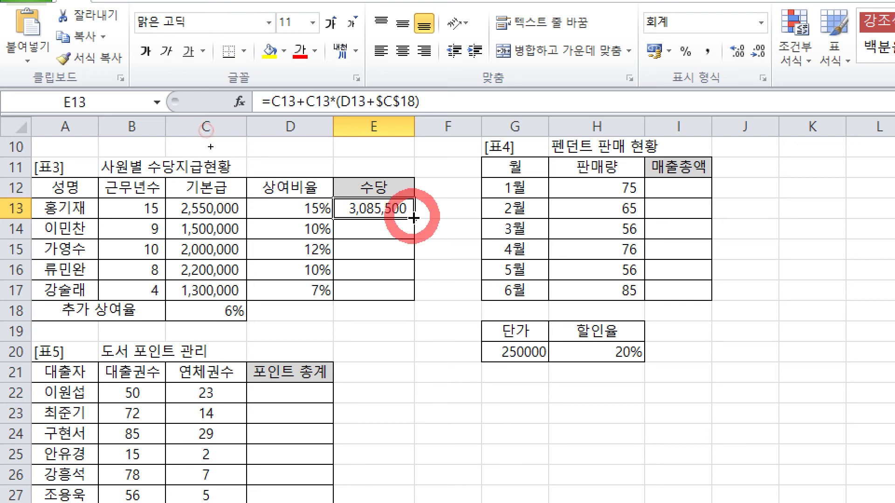
drag(413, 218, 414, 300)
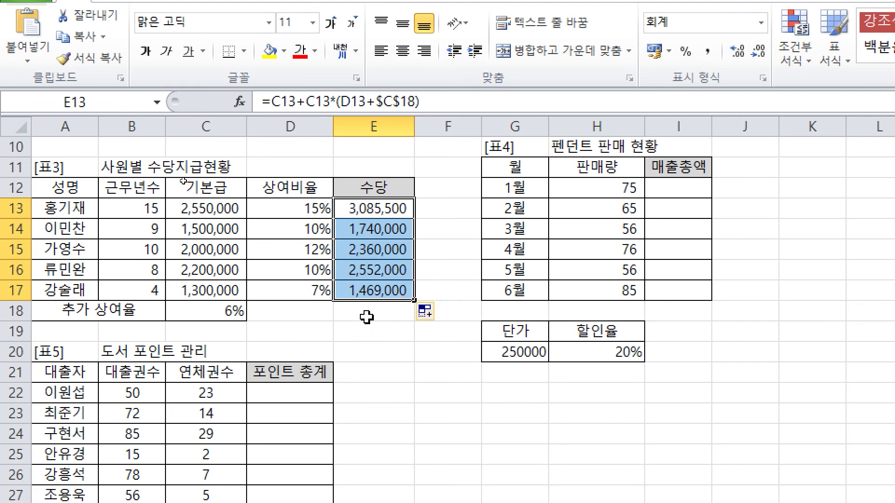
- Begin the 매출총액 formula in I12 of [표4] with =(H12*, using the 1월 판매량
click(678, 189)
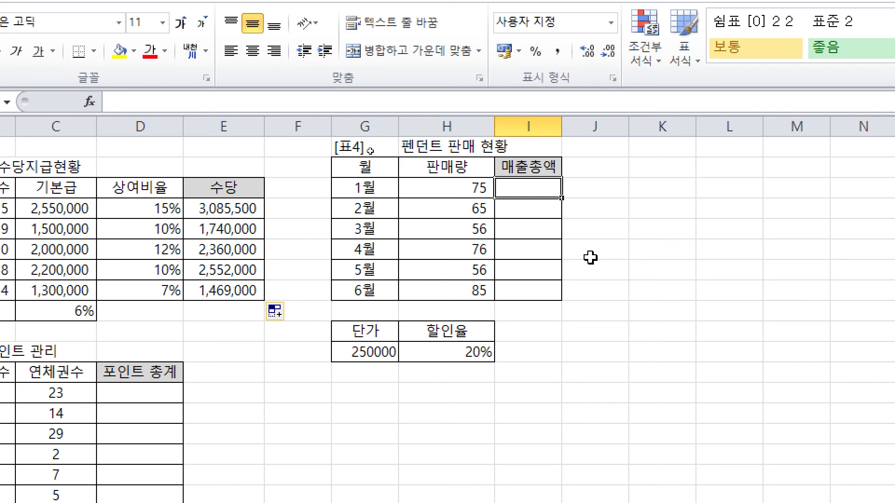
text(=)
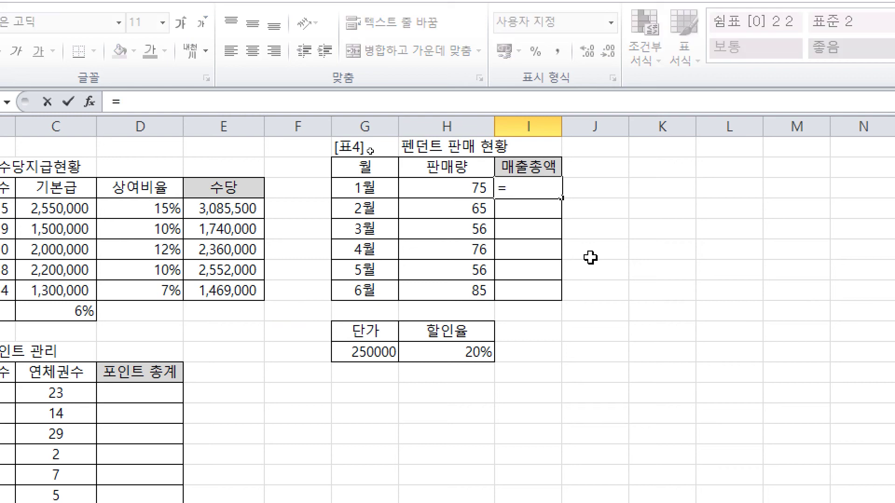
text(()
click(457, 189)
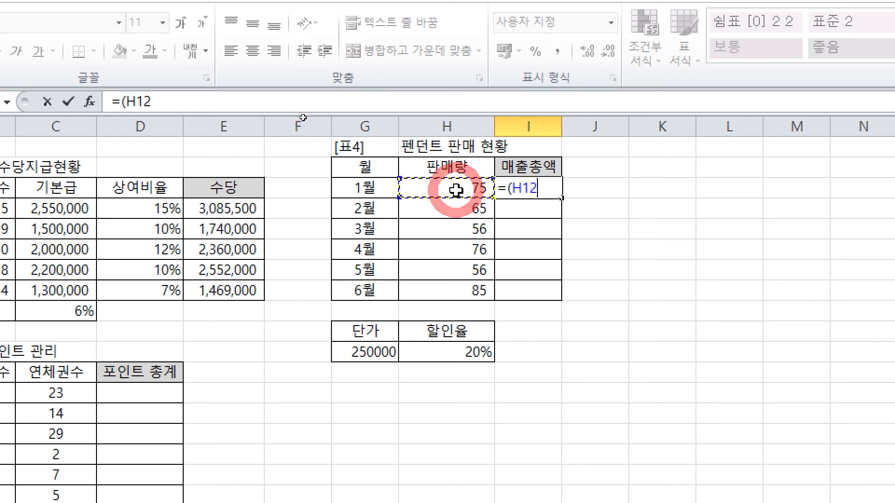
text(*)
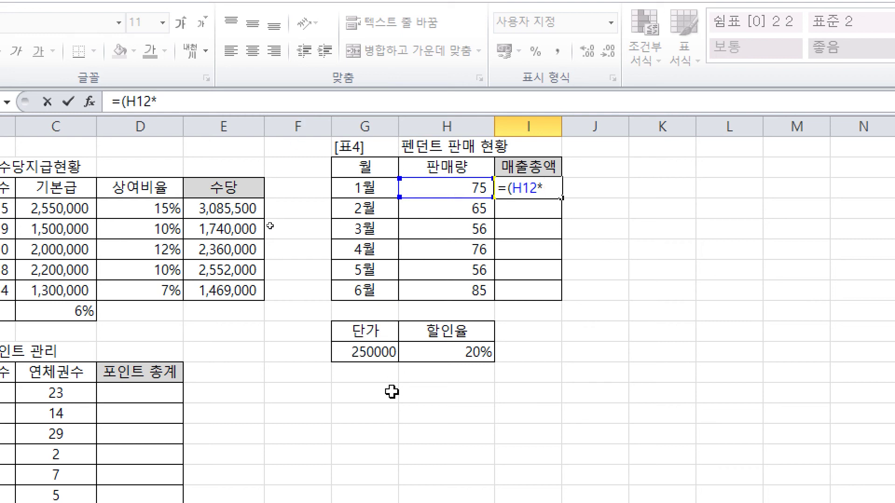
key(ctrl)
drag(322, 308, 511, 371)
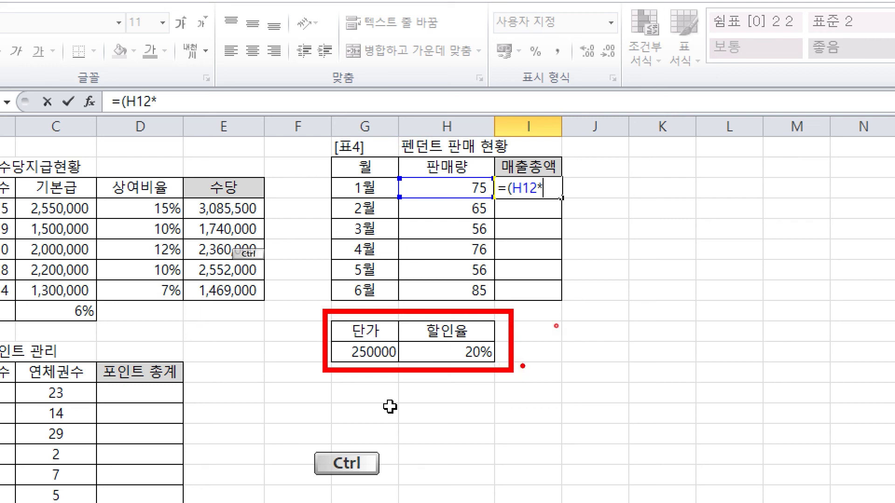
mouse_move(556, 326)
mouse_down()
mouse_move(570, 373)
mouse_move(672, 371)
mouse_move(704, 327)
mouse_move(761, 395)
mouse_up()
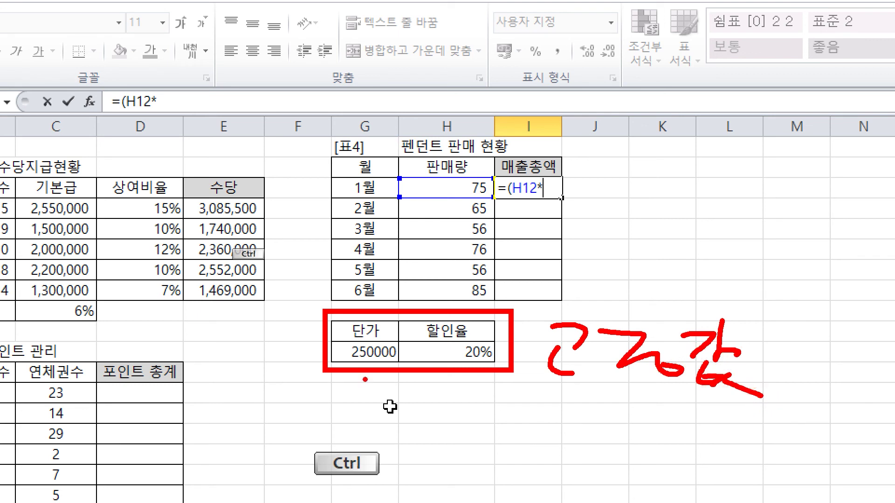
mouse_move(354, 350)
mouse_down()
mouse_move(390, 334)
mouse_move(442, 339)
mouse_up()
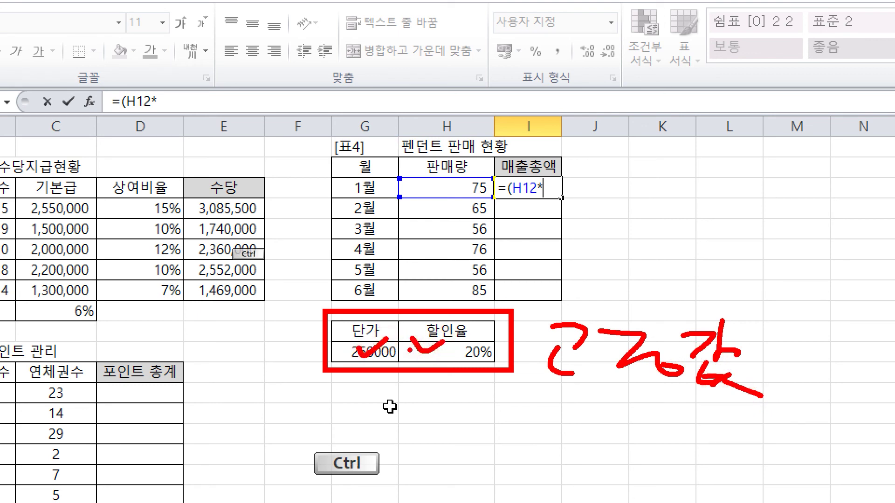
key(Escape)
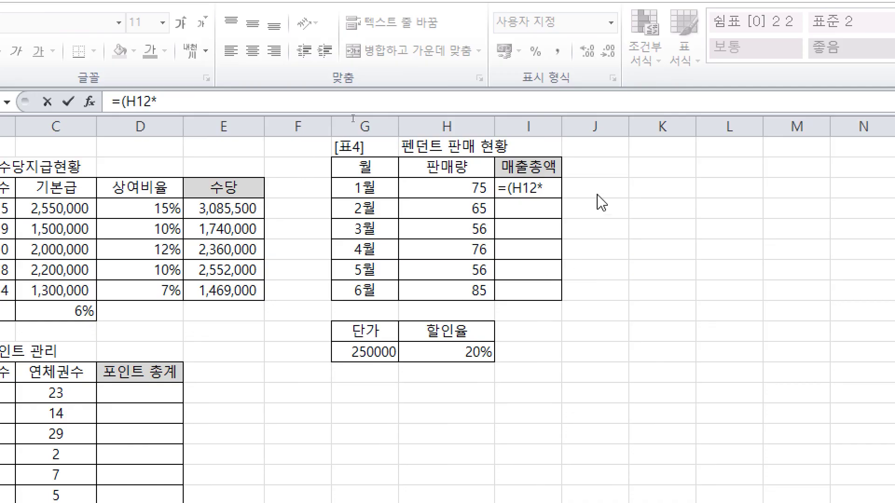
- Complete the I12 formula as =(H12*$G$20)*(1-$H$20), with absolute references to the 단가 and 할인율
click(551, 191)
click(378, 352)
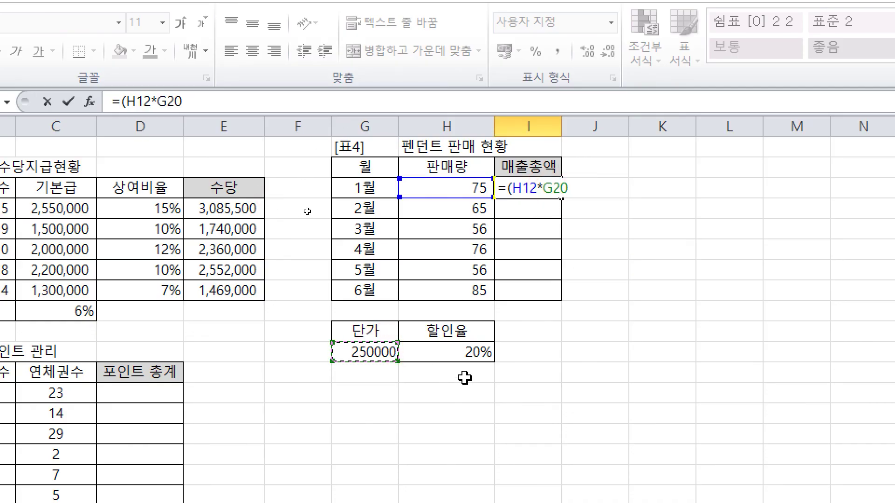
key(F4)
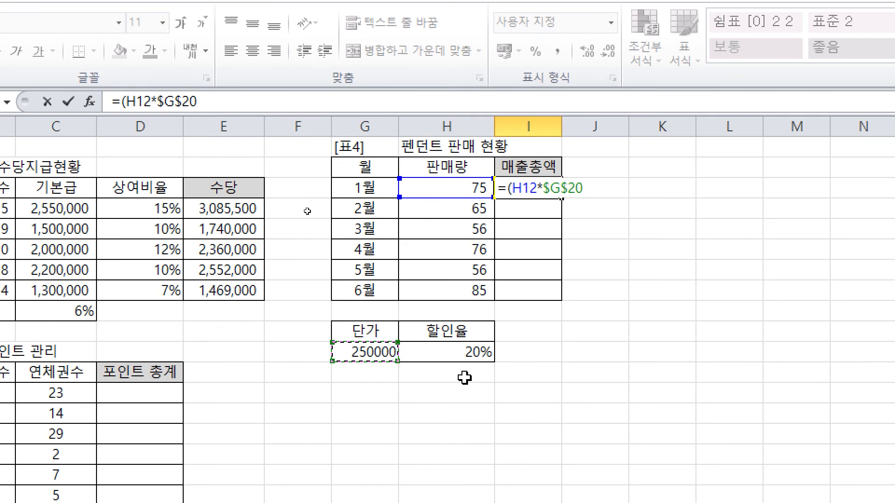
text()*(1-)
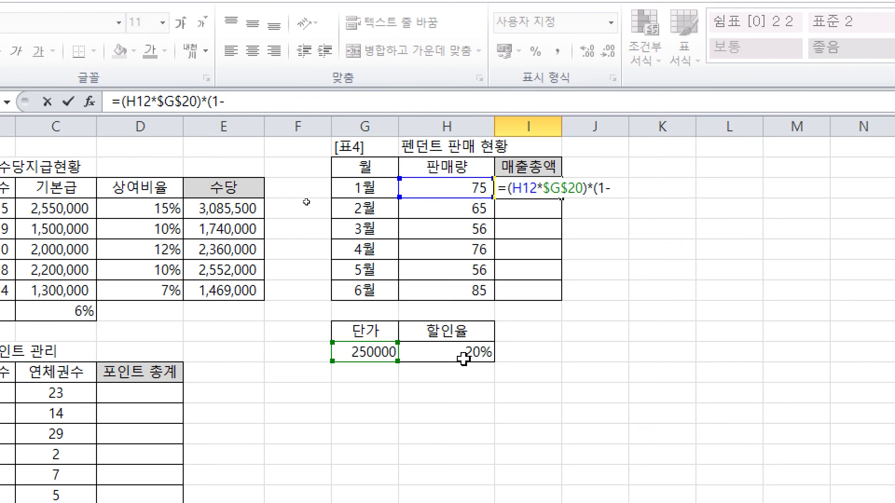
click(464, 359)
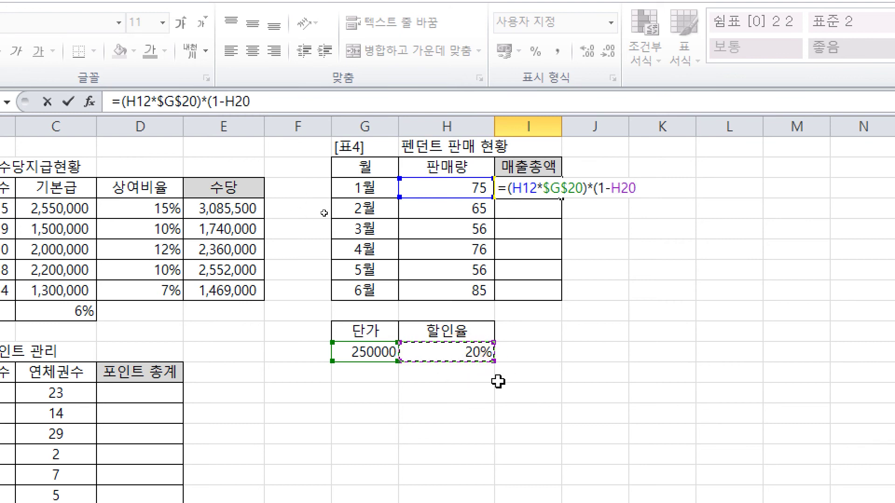
key(F4)
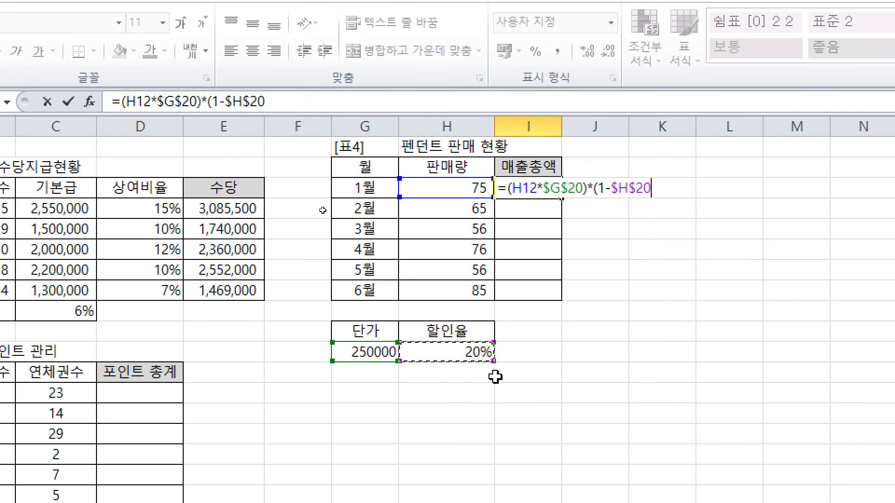
text())
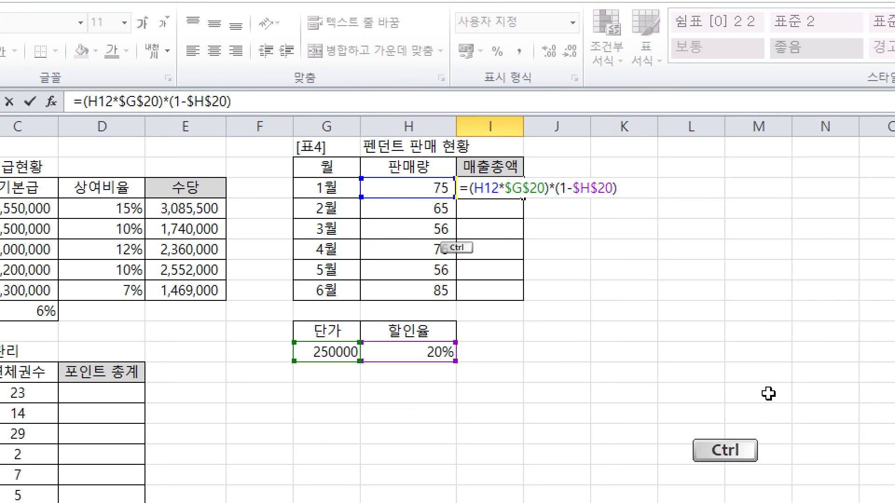
drag(566, 243, 556, 285)
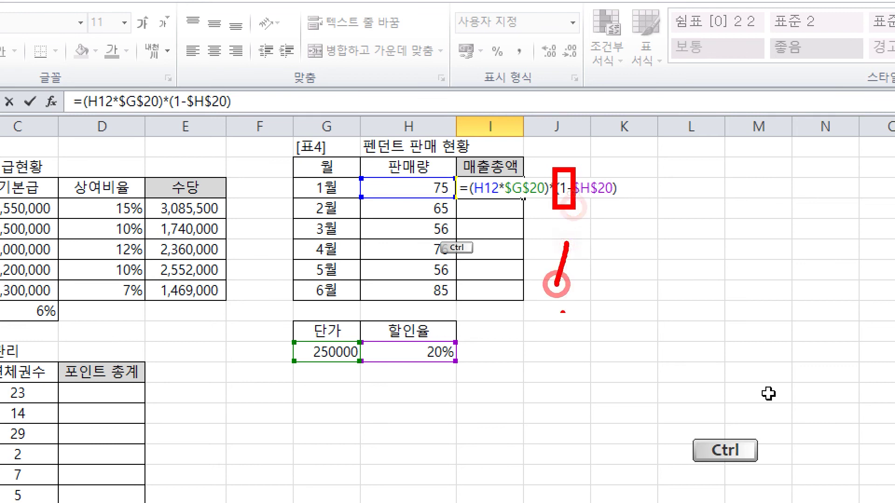
drag(550, 319, 519, 351)
mouse_move(551, 334)
mouse_down()
mouse_move(547, 341)
mouse_move(571, 343)
mouse_up()
drag(625, 340, 592, 366)
click(615, 360)
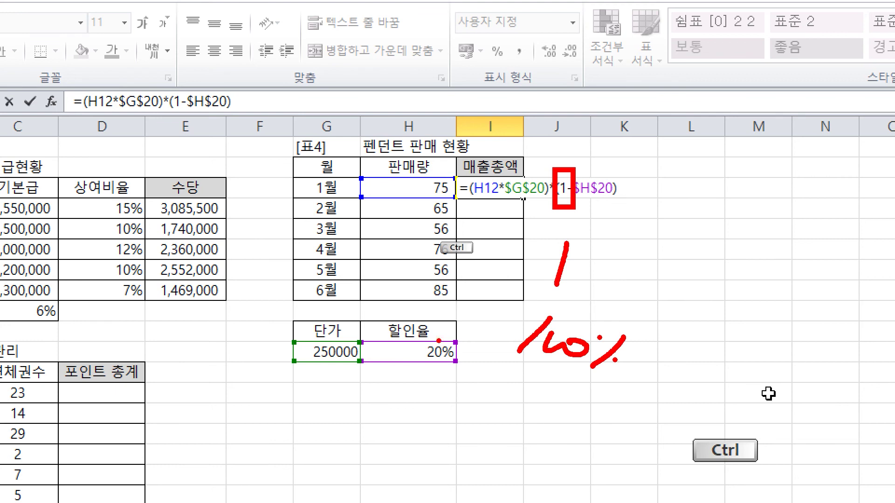
- Commit the 매출총액 formula in I12, fill it down to I17, and check the copied formulas in I16 and I14
click(637, 181)
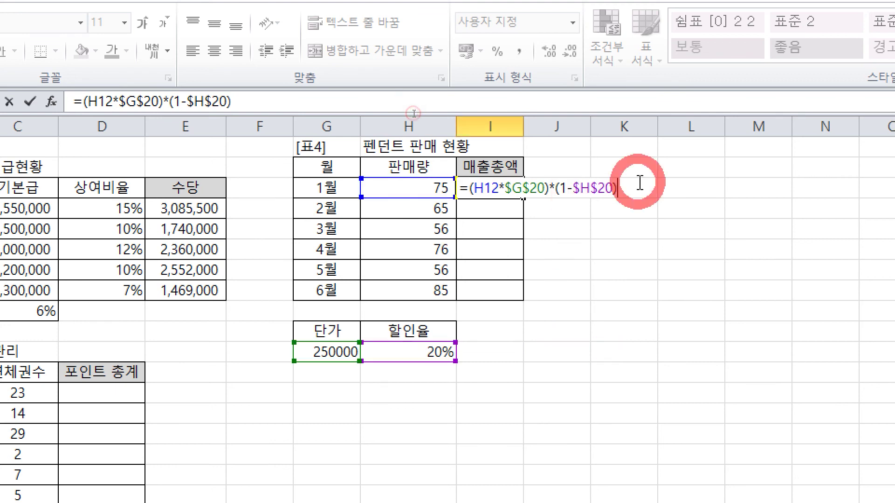
key(ctrl+Return)
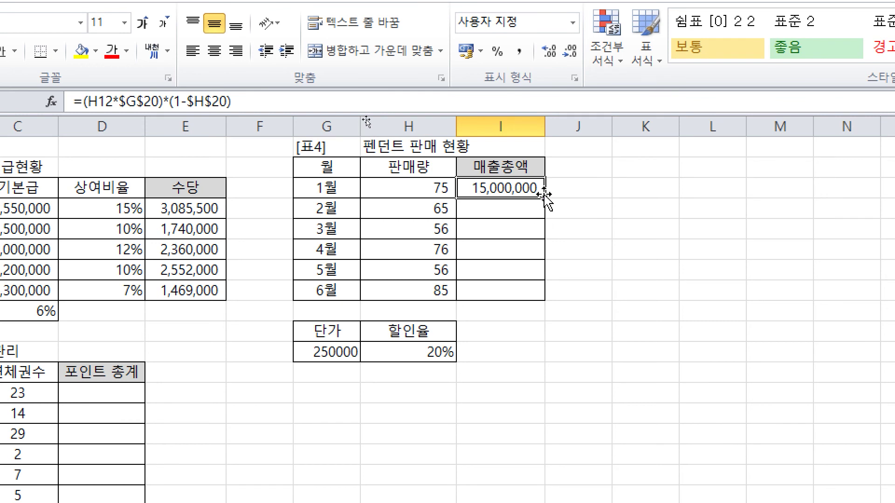
drag(543, 198, 537, 306)
click(317, 265)
click(465, 270)
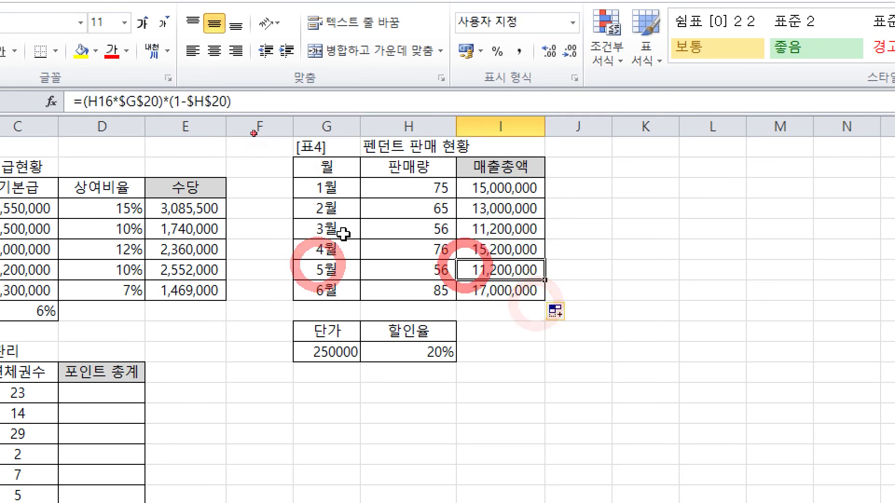
click(318, 223)
click(537, 226)
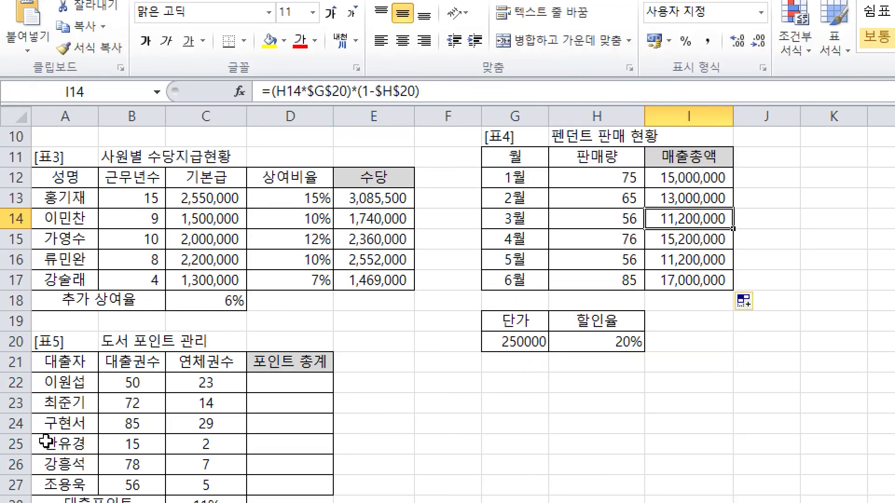
- Begin the 포인트 총계 formula in D22 of [표5] as =B22*C28, multiplying 대출권수 by 대출포인트
click(126, 332)
scroll(240, 280, down, 2)
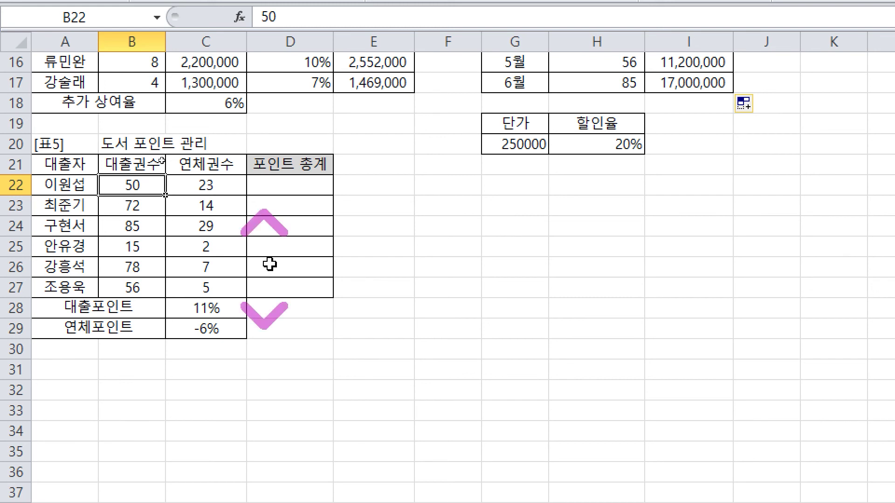
click(297, 189)
text(=)
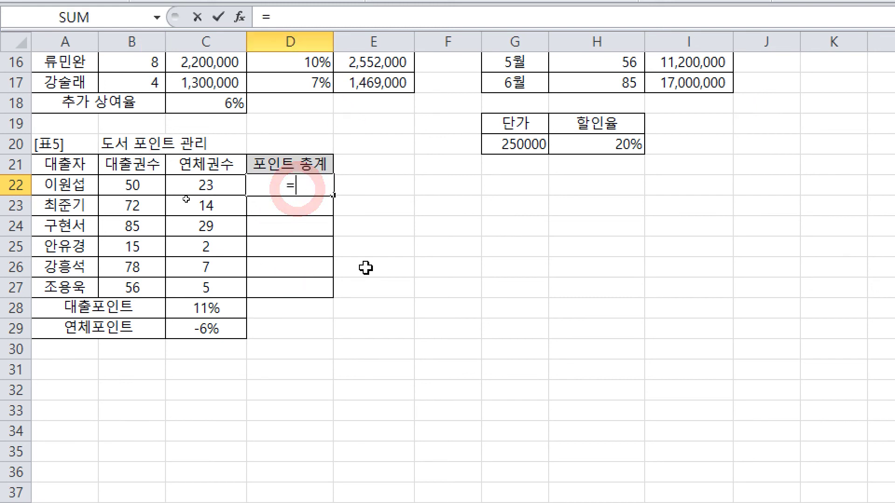
click(132, 186)
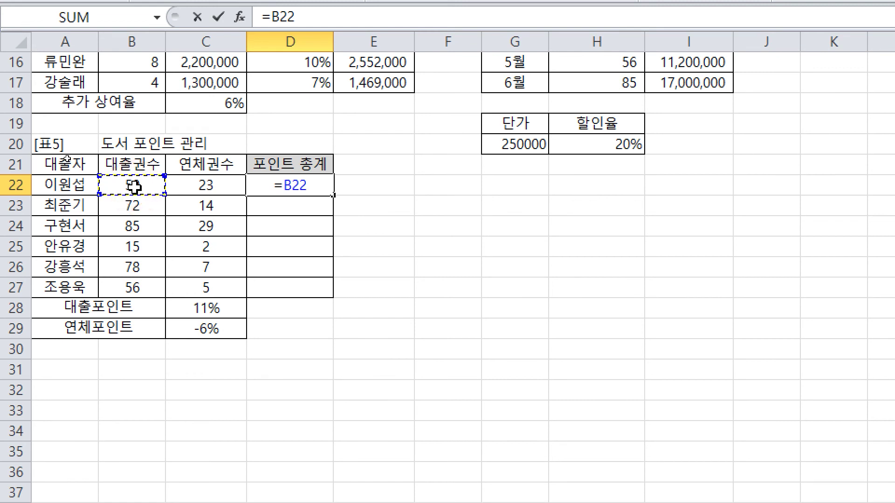
text(*)
click(207, 304)
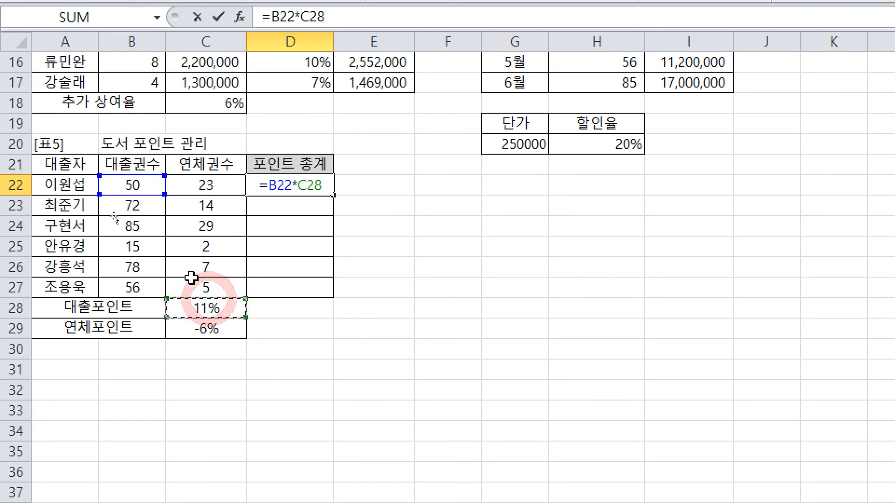
mouse_move(257, 306)
mouse_down()
mouse_move(258, 330)
mouse_move(234, 349)
mouse_up()
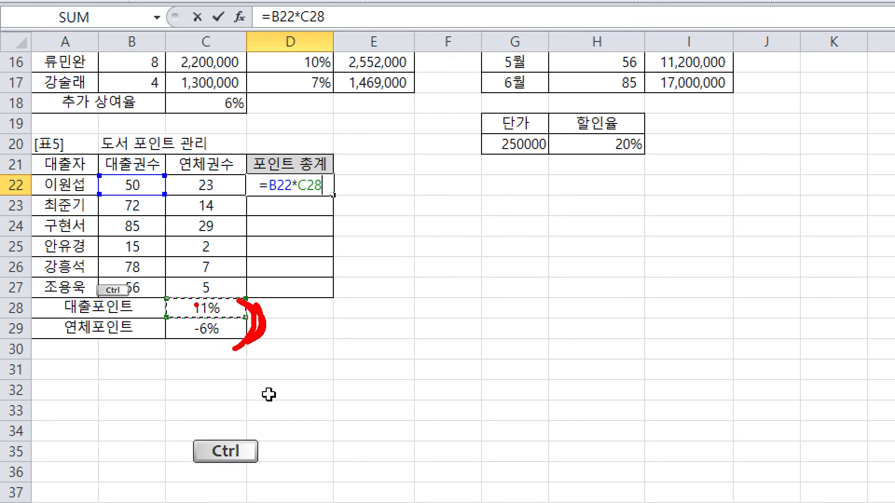
mouse_move(357, 303)
mouse_down()
mouse_move(405, 326)
mouse_move(459, 310)
mouse_move(492, 326)
mouse_move(541, 320)
mouse_move(550, 345)
mouse_move(610, 317)
mouse_move(648, 363)
mouse_up()
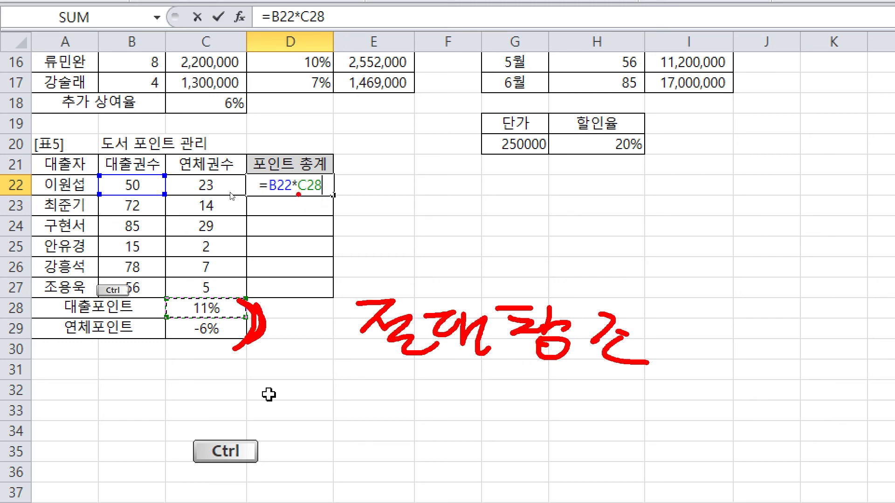
key(Escape)
- Make the 대출포인트 reference in D22 absolute and append a plus sign, extending the formula to =B22*$C$28+
click(326, 185)
key(F4)
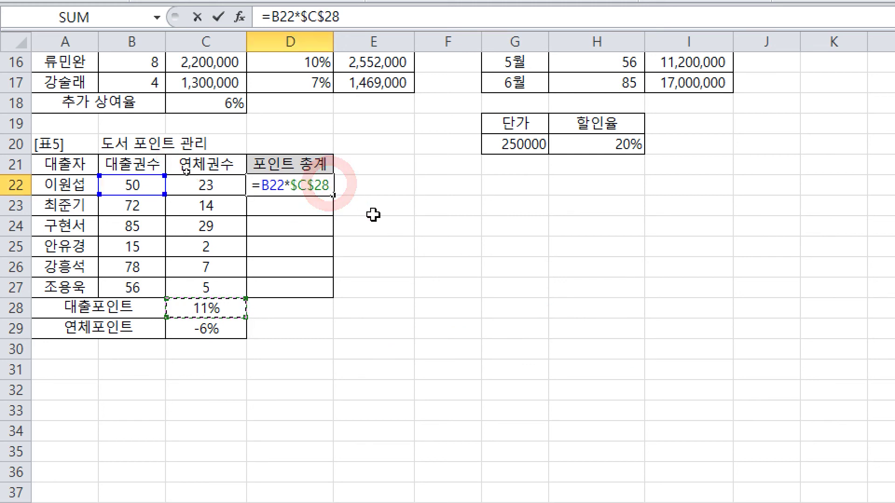
text(+)
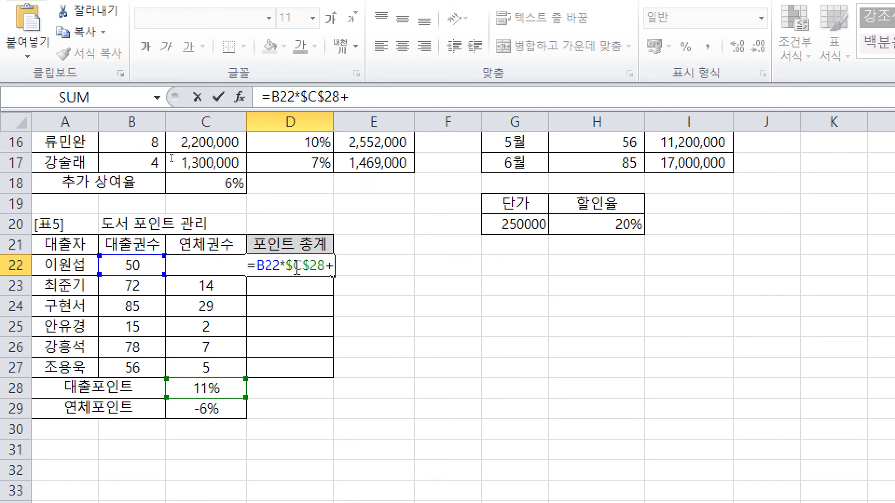
click(343, 264)
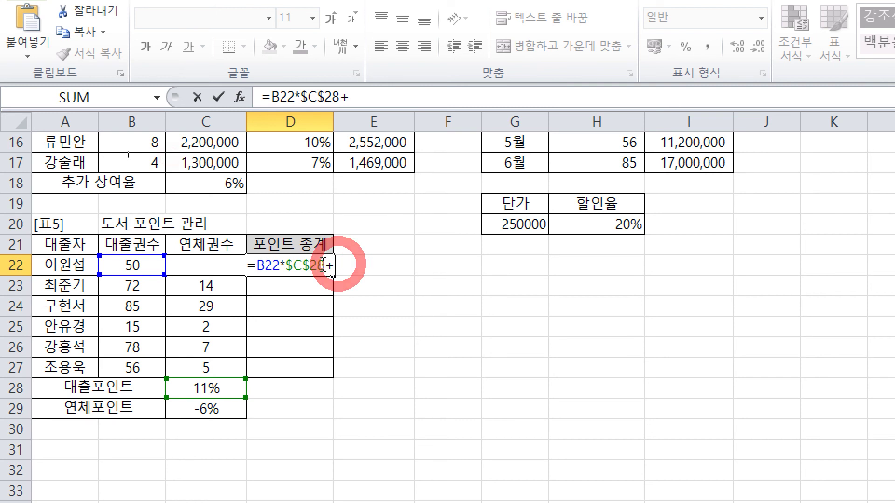
click(205, 263)
key(ctrl)
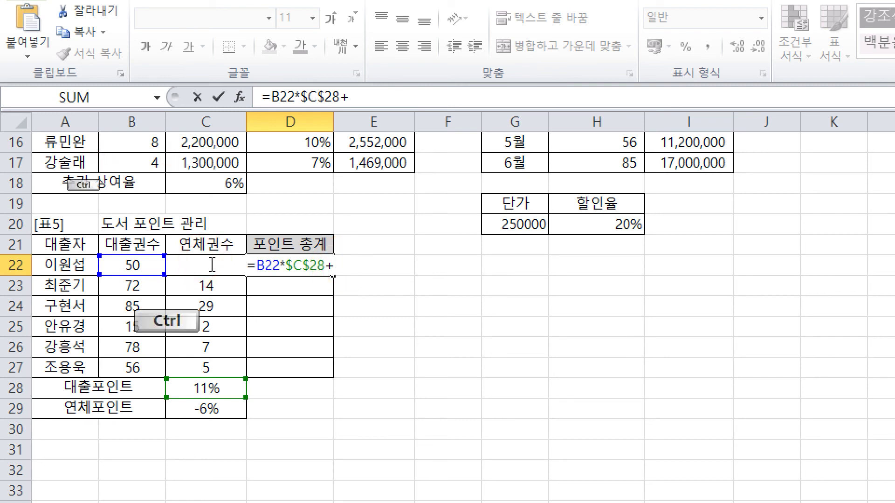
mouse_move(398, 237)
mouse_down()
mouse_move(390, 237)
mouse_move(388, 272)
mouse_up()
mouse_move(400, 246)
mouse_down()
mouse_move(438, 267)
mouse_move(502, 267)
mouse_up()
mouse_move(296, 294)
mouse_down()
mouse_move(343, 276)
mouse_move(368, 293)
mouse_up()
drag(213, 252, 213, 273)
click(215, 278)
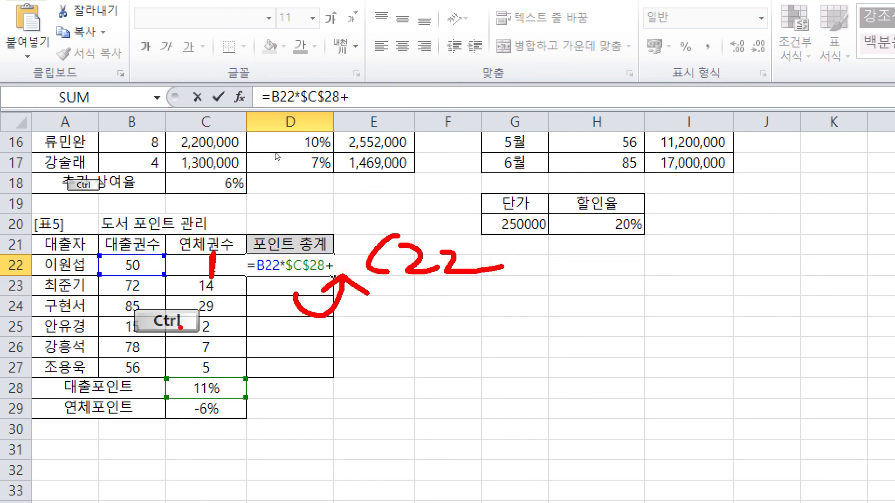
key(Escape)
click(378, 262)
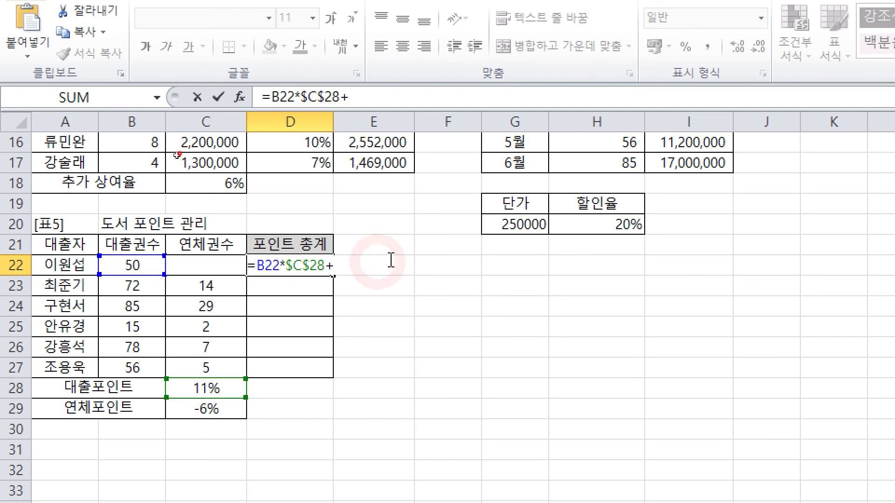
- Restart the 포인트 총계 formula in D22 and rebuild it as =B22*$C$28+, with an absolute 대출포인트 reference
click(343, 265)
key(Escape)
text(=)
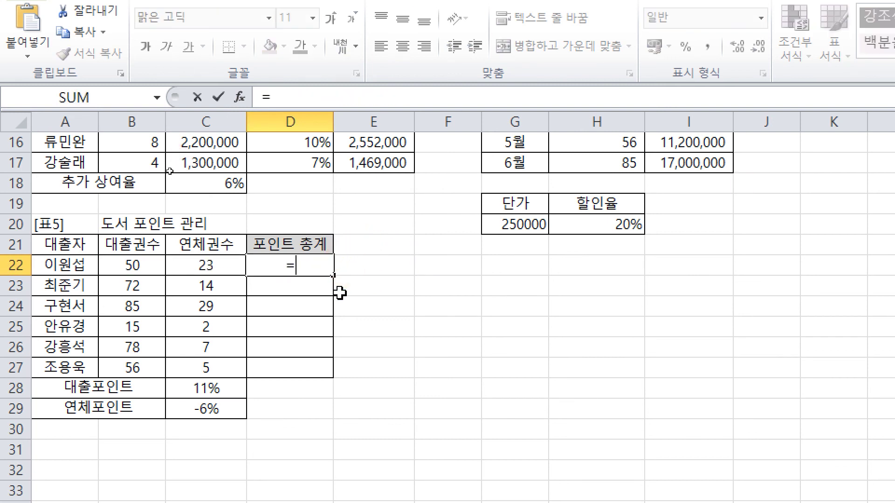
click(139, 268)
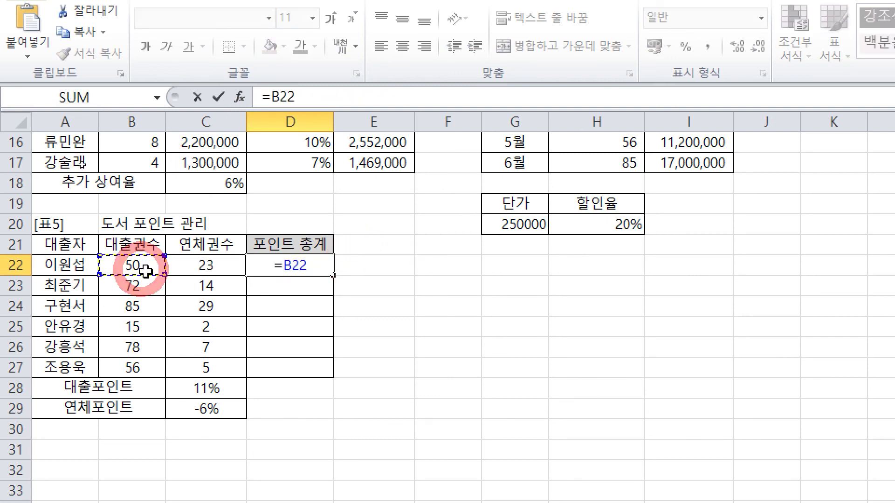
text(*)
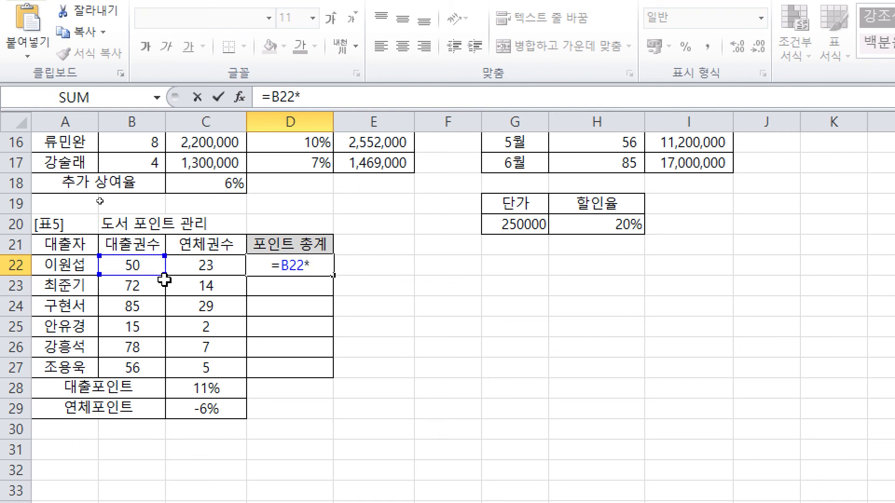
click(201, 386)
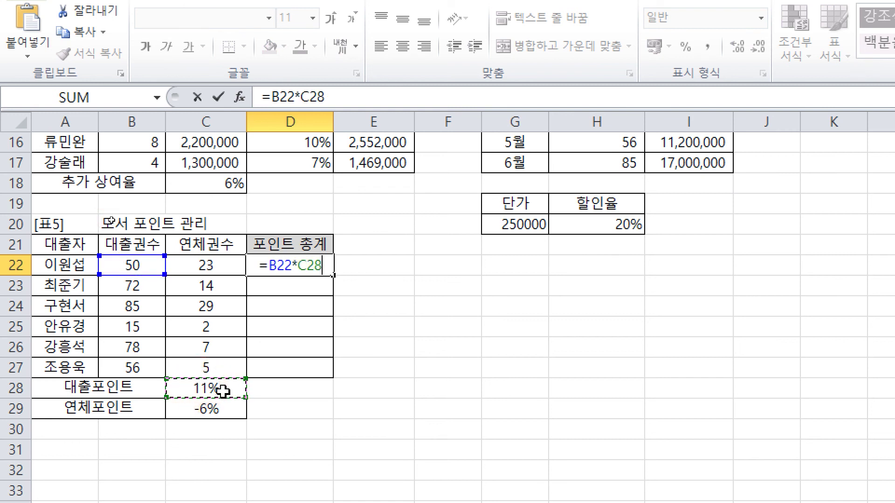
key(F4)
text(+)
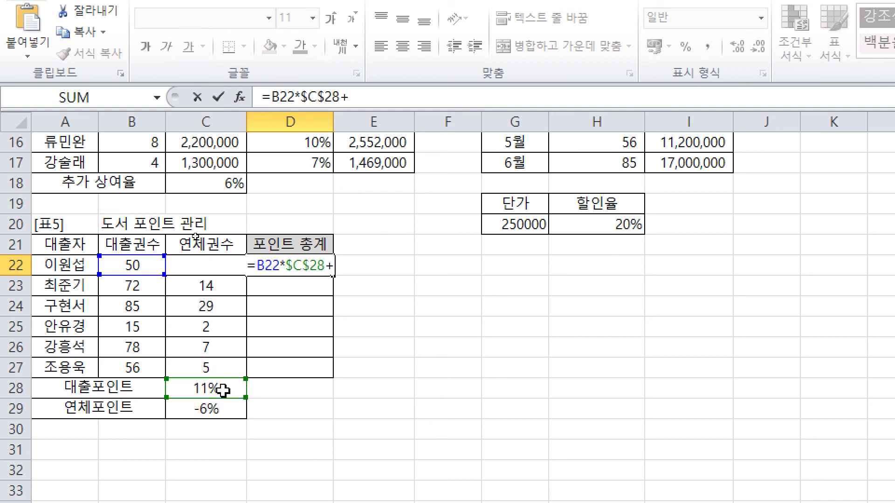
- Try adding the covered cell C22 to the D22 formula from C23 and from C22's upper edge, removing each reference again
click(226, 290)
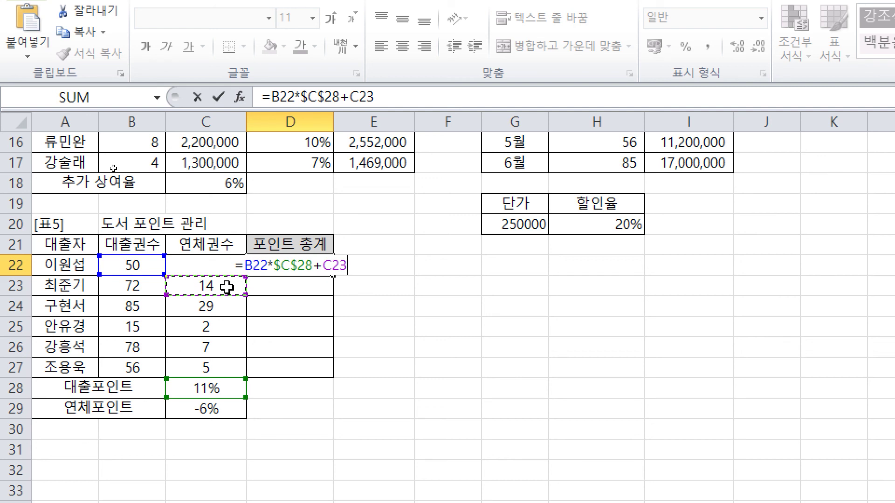
key(Up)
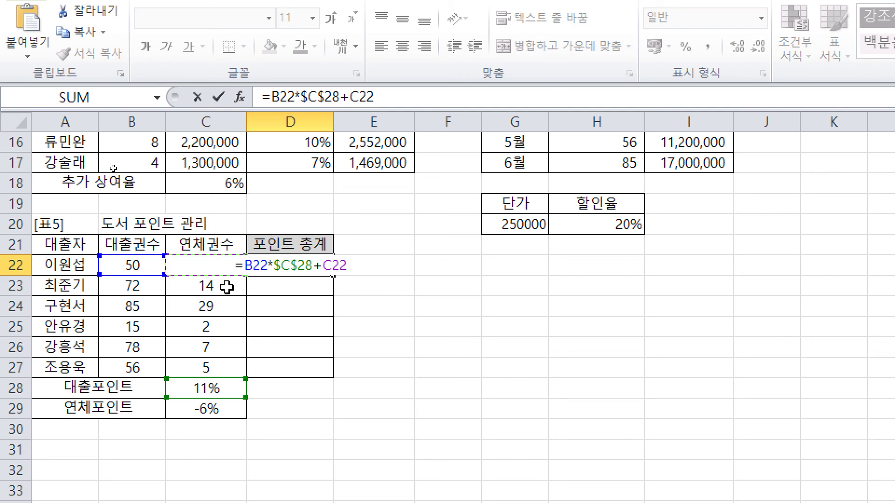
key(BackSpace)
key(BackSpace)
key(BackSpace)
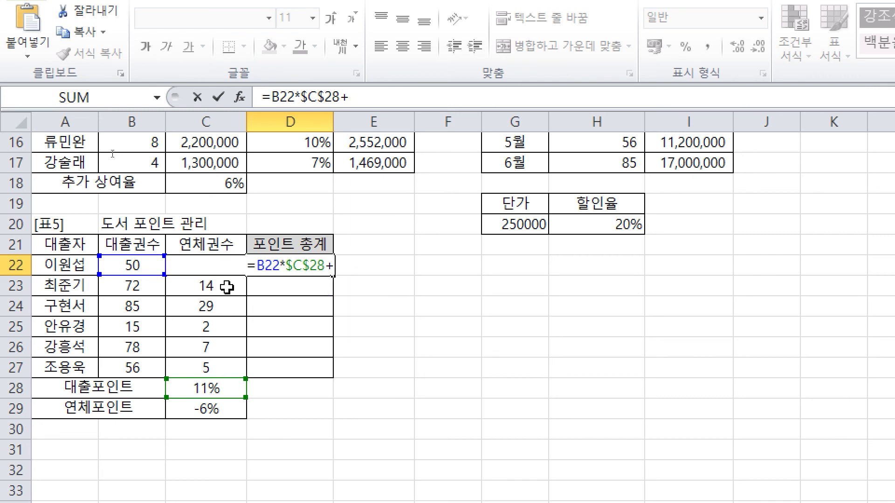
click(218, 243)
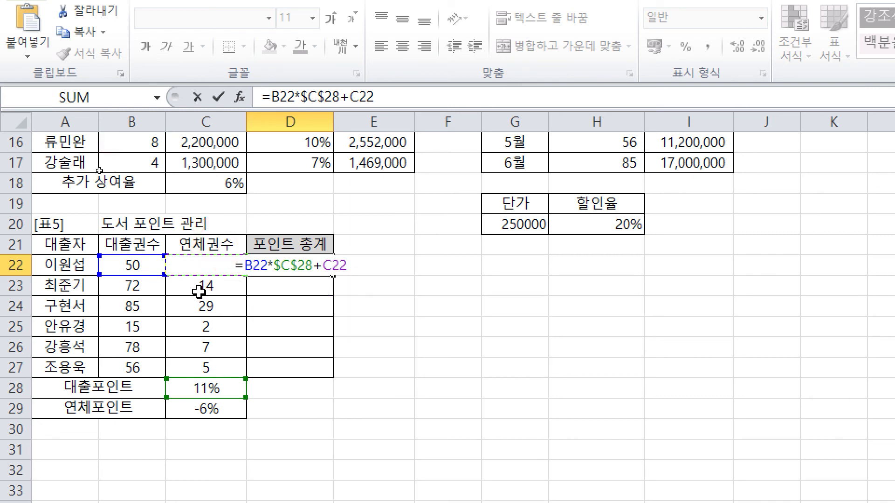
key(BackSpace)
key(BackSpace)
- Try reaching the C22 reference by moving one cell over from B22 and one cell up from C23, removing each reference again
click(122, 263)
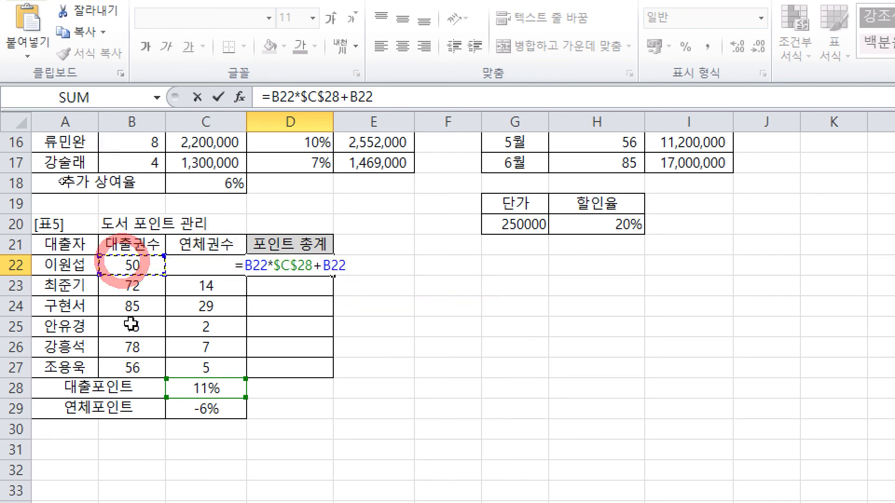
key(Right)
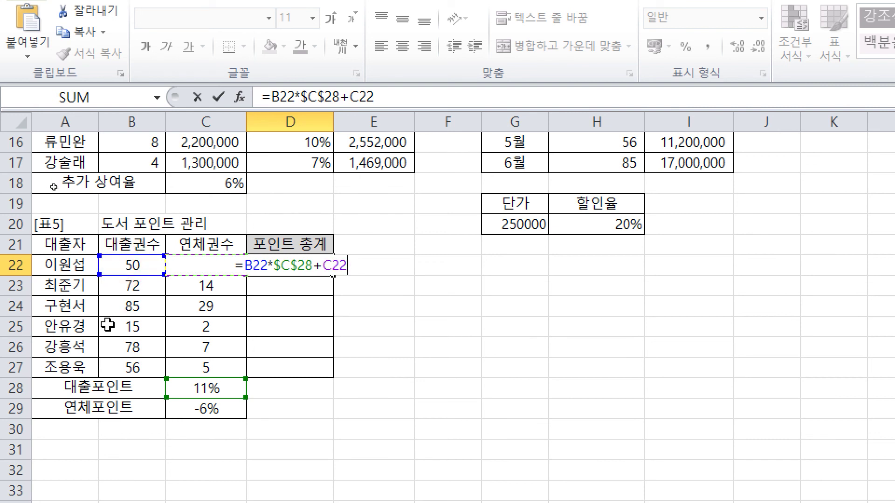
key(BackSpace)
key(BackSpace)
key(BackSpace)
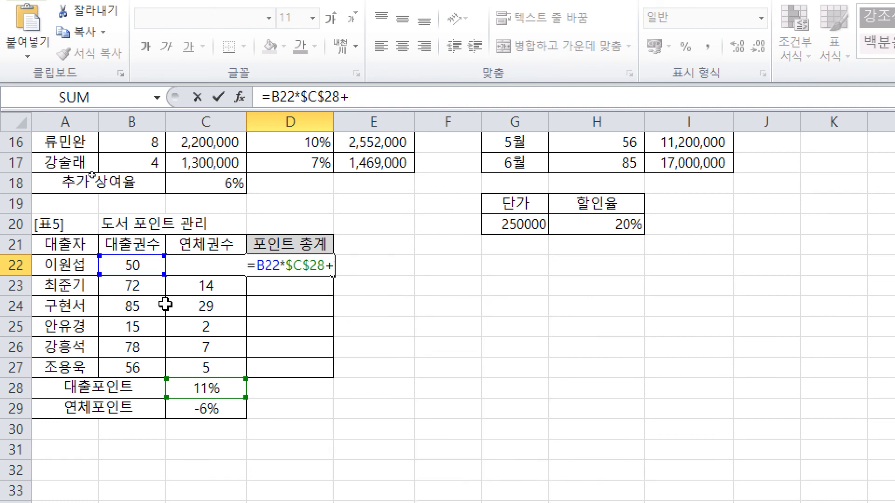
click(208, 286)
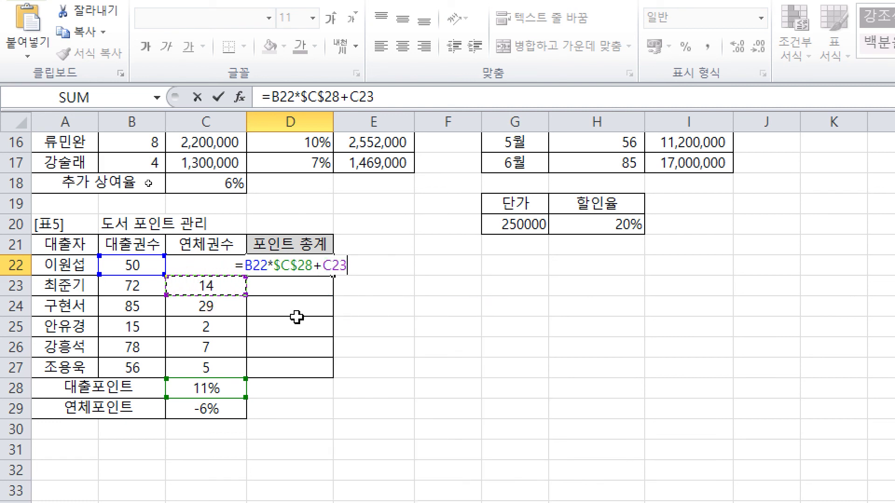
key(Up)
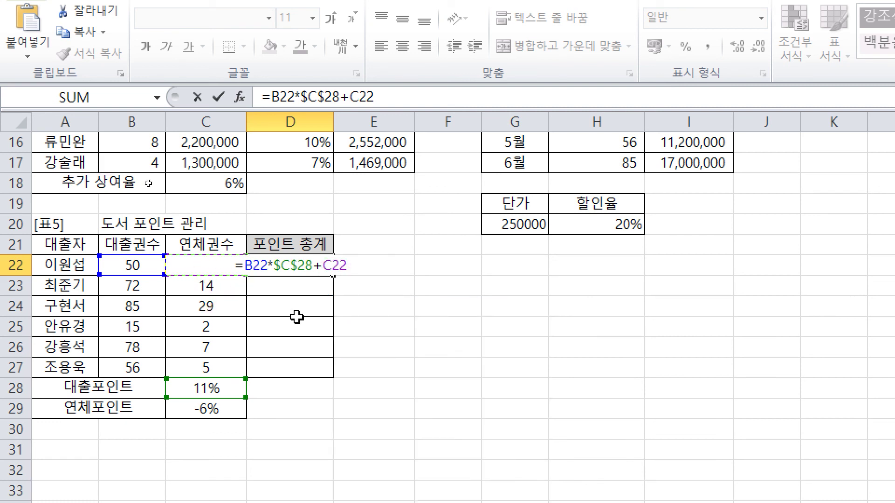
key(BackSpace)
key(BackSpace)
key(BackSpace)
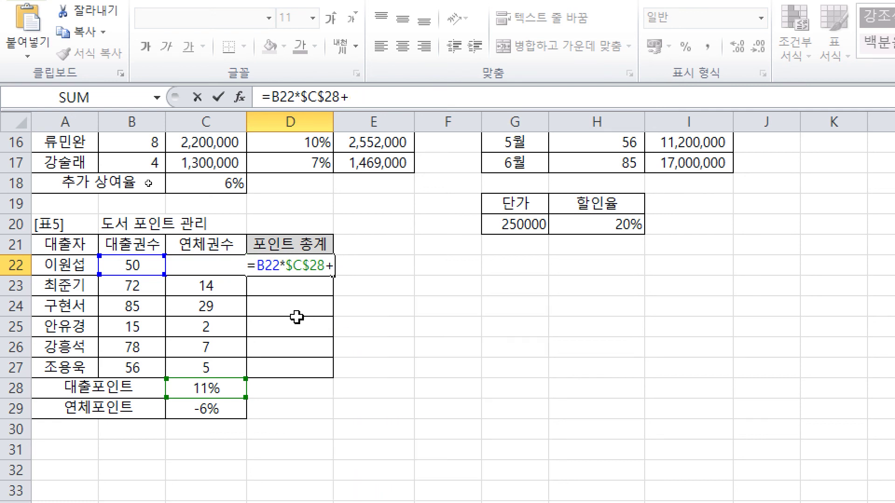
- Complete and commit the D22 formula as =B22*$C$28+C22*$C$29, with an absolute 연체포인트 reference
text(C22)
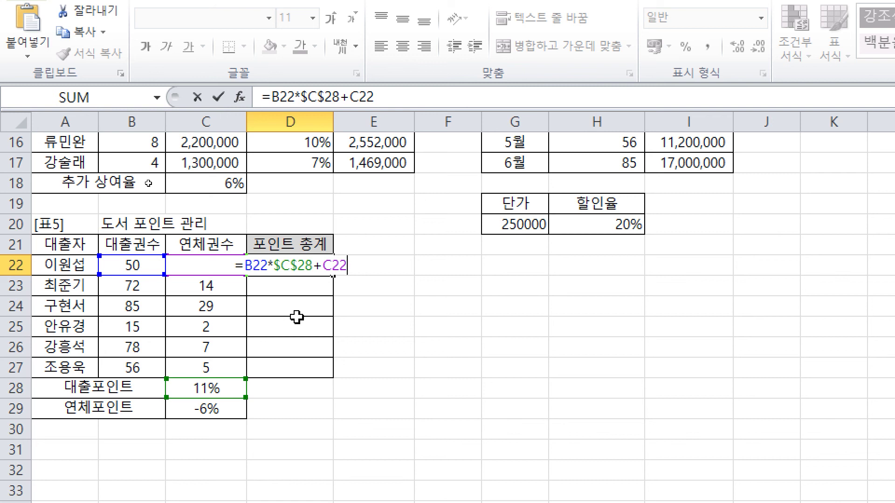
text(*)
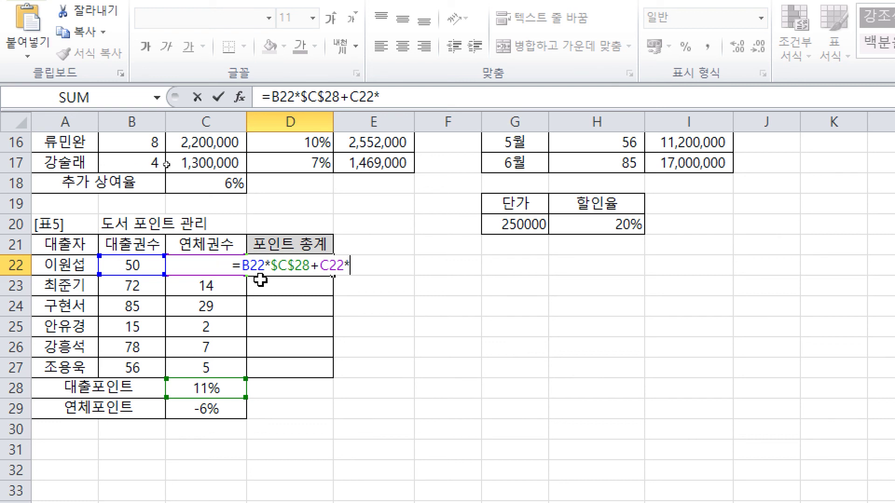
click(213, 411)
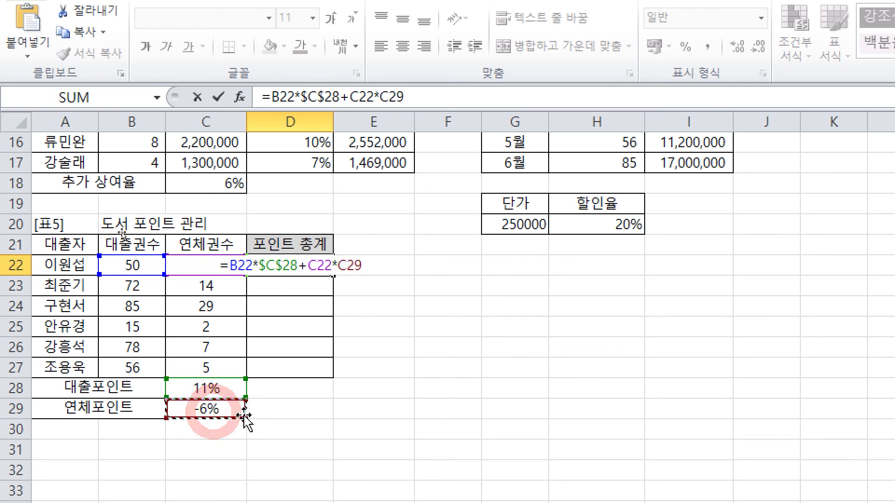
key(F4)
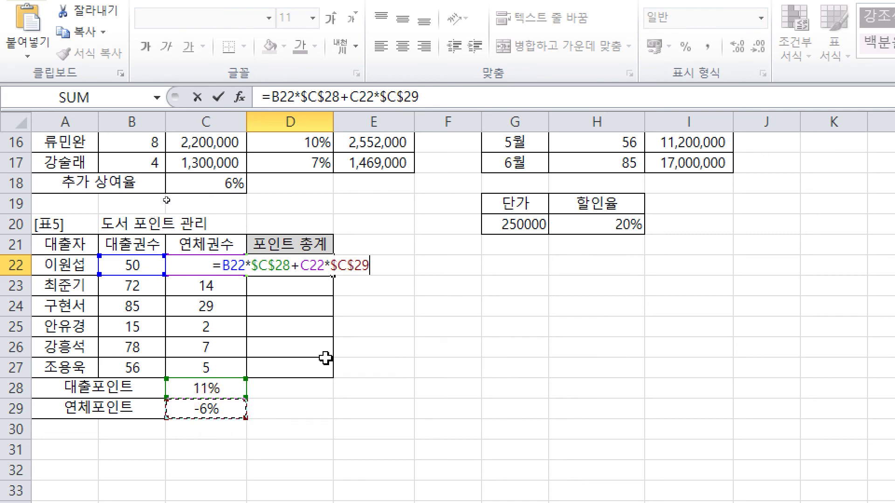
key(Return)
key(Up)
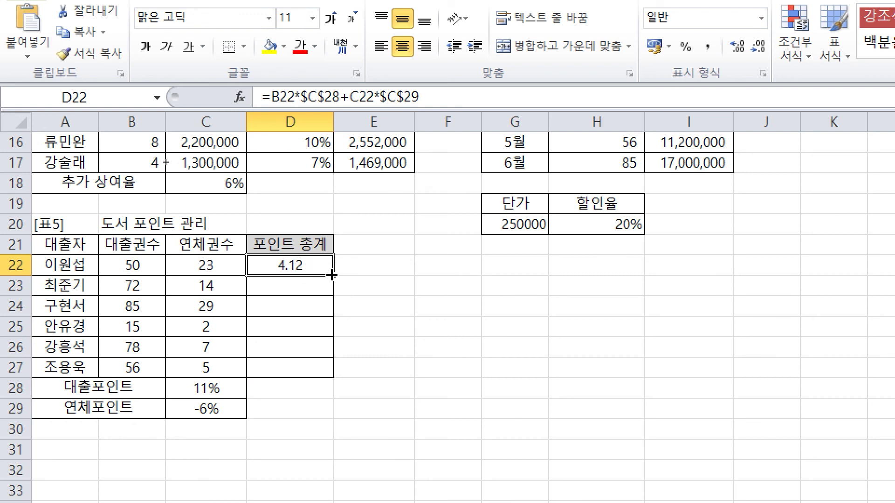
- Fill the 포인트 총계 formula from D22 down to D27 and check the formulas in D22, D25 and D27
drag(333, 276, 340, 370)
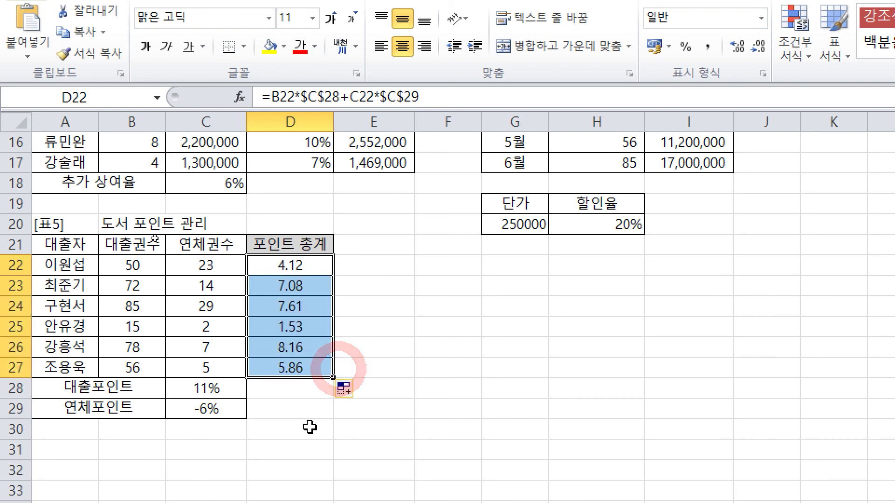
click(310, 427)
click(310, 269)
click(290, 327)
click(290, 368)
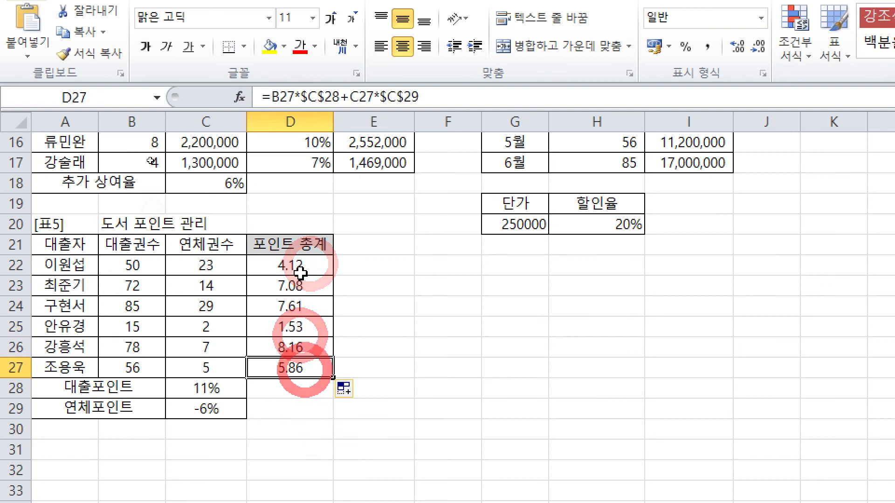
click(293, 267)
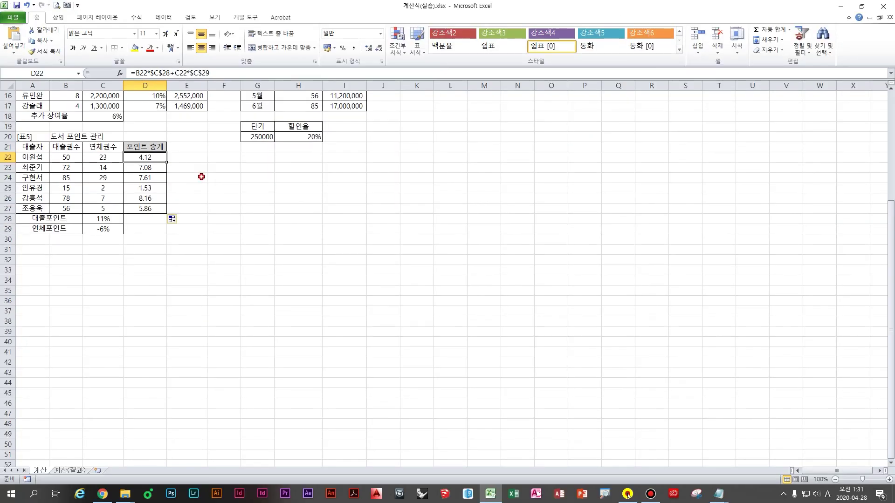
- Switch to the PDF 계산식 및 참조형태 필기문제.pdf in Adobe Acrobat and frame the exam title above question 31 in red
click(401, 306)
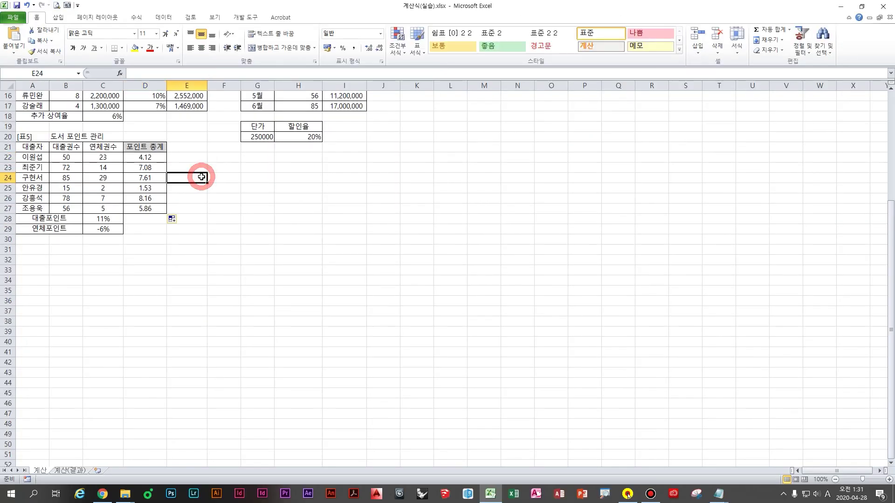
scroll(236, 207, up, 5)
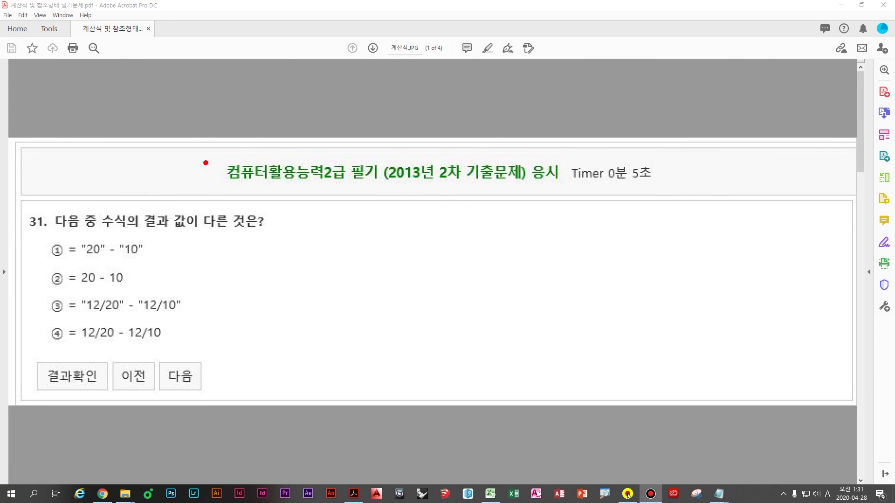
mouse_move(202, 154)
mouse_down()
mouse_move(457, 190)
mouse_move(685, 191)
mouse_up()
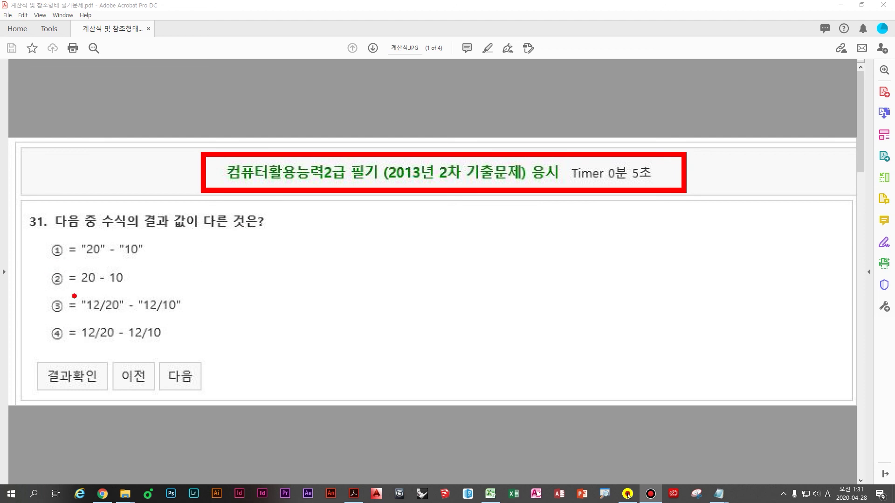
- Try underlining the four answer options of question 31 in red, and undo the marks
drag(59, 259, 84, 258)
drag(52, 294, 85, 292)
drag(55, 320, 89, 319)
drag(52, 346, 98, 344)
key(ctrl+z)
key(ctrl+z)
key(ctrl+z)
key(ctrl+z)
mouse_move(377, 223)
mouse_down()
mouse_move(390, 239)
mouse_move(457, 259)
mouse_move(481, 238)
mouse_up()
click(512, 228)
mouse_move(487, 236)
mouse_down()
mouse_move(502, 223)
mouse_move(511, 236)
mouse_up()
- Write 10 in red beside options ① and ② and bracket options ③ and ④ together
mouse_move(183, 239)
mouse_down()
mouse_move(169, 253)
mouse_move(190, 248)
mouse_up()
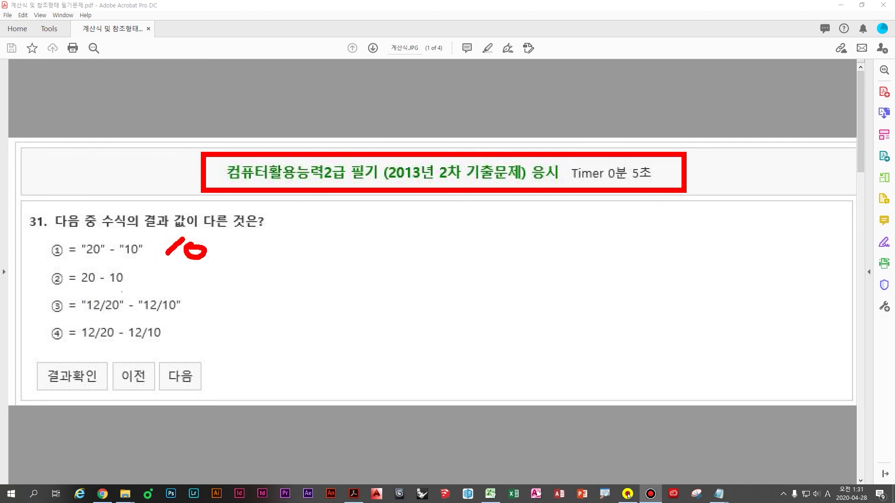
mouse_move(175, 267)
mouse_down()
mouse_move(156, 286)
mouse_move(188, 277)
mouse_up()
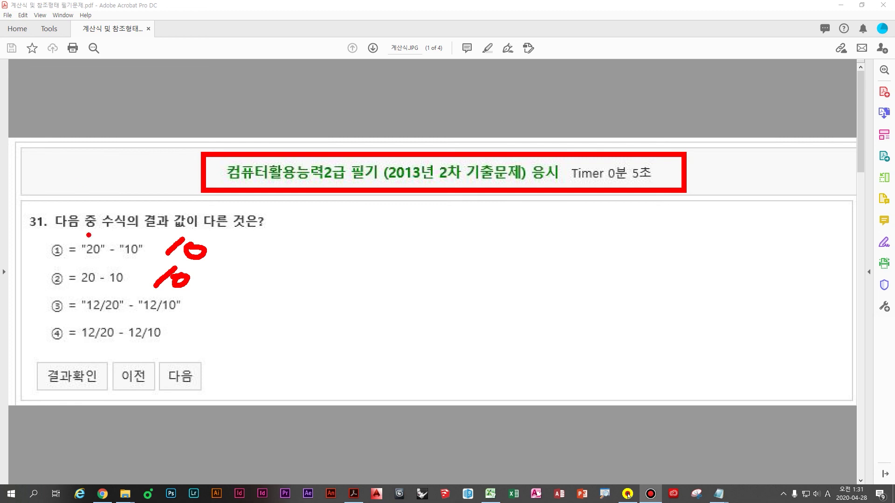
mouse_move(192, 304)
mouse_down()
mouse_move(200, 325)
mouse_move(175, 340)
mouse_up()
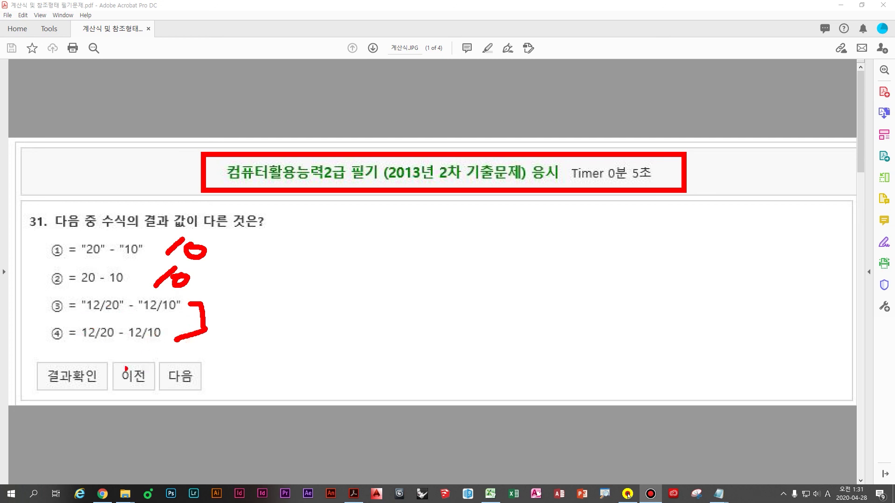
- Underline option ④ in red and draw an arrow from it to a handwritten 날짜 note
mouse_move(49, 348)
mouse_down()
mouse_move(142, 348)
mouse_move(219, 397)
mouse_up()
drag(205, 380, 223, 419)
mouse_move(276, 375)
mouse_down()
mouse_move(320, 372)
mouse_move(310, 406)
mouse_move(344, 415)
mouse_move(386, 389)
mouse_move(423, 411)
mouse_up()
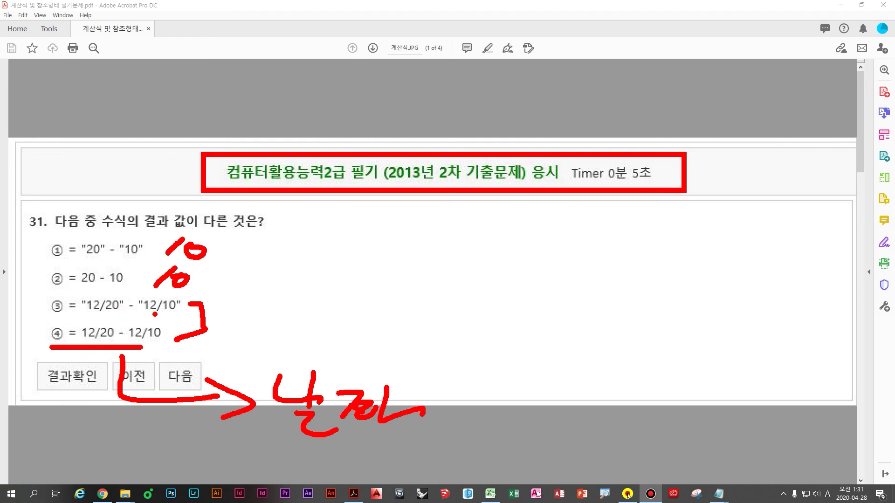
- Handwrite the date 12/20 in red in the blank area beside the options, with 20일 beneath it
drag(433, 217, 426, 270)
mouse_move(449, 232)
mouse_down()
mouse_move(451, 265)
mouse_move(483, 259)
mouse_up()
drag(529, 215, 485, 292)
mouse_move(517, 257)
mouse_down()
mouse_move(536, 259)
mouse_move(543, 285)
mouse_up()
drag(561, 254, 554, 278)
drag(480, 335, 510, 356)
mouse_move(532, 332)
mouse_down()
mouse_move(527, 343)
mouse_move(552, 327)
mouse_move(562, 357)
mouse_up()
drag(573, 359, 575, 361)
- Handwrite the date 12/10 in red beside the 12/20 note, with 10일 beneath it
drag(659, 227, 656, 266)
drag(671, 245, 697, 260)
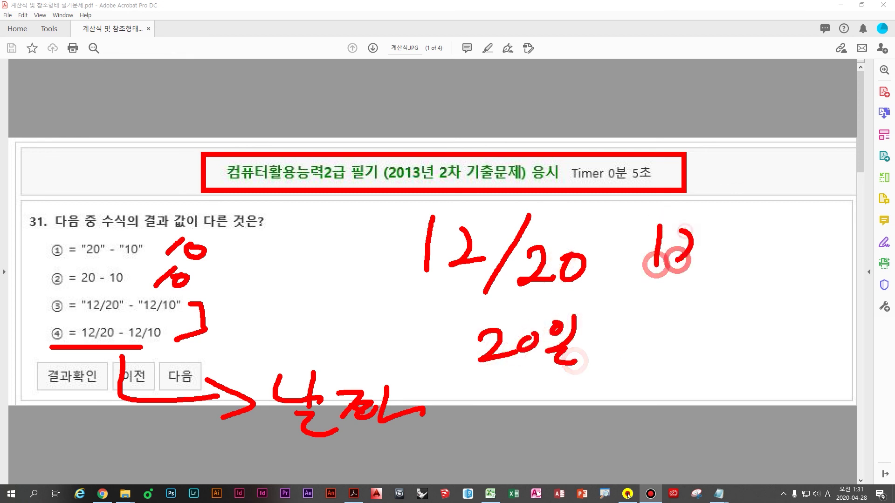
drag(732, 226, 702, 285)
drag(727, 254, 722, 277)
drag(751, 254, 751, 257)
drag(679, 319, 673, 355)
mouse_move(713, 327)
mouse_down()
mouse_move(710, 347)
mouse_move(716, 327)
mouse_up()
mouse_move(750, 310)
mouse_down()
mouse_move(746, 329)
mouse_move(761, 330)
mouse_up()
drag(741, 347, 772, 363)
- Write 10 in red beside the bracket joining options ③ and ④
click(532, 420)
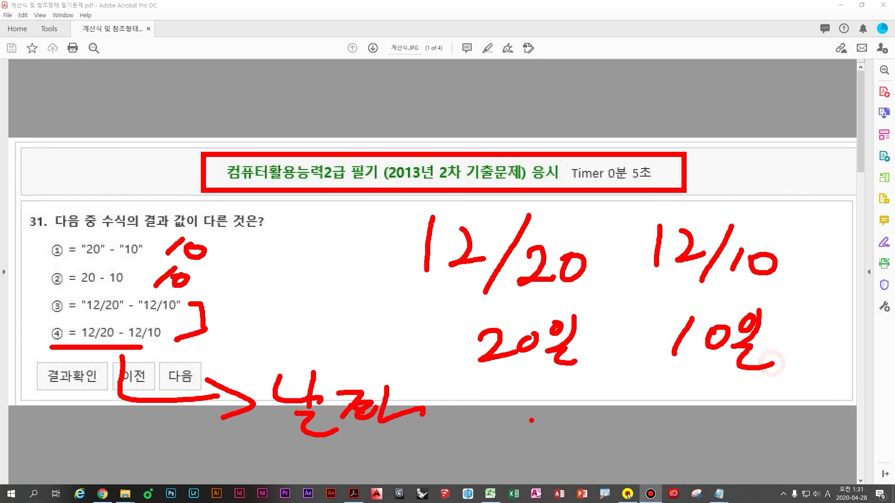
click(380, 367)
mouse_move(236, 286)
mouse_down()
mouse_move(218, 308)
mouse_move(250, 301)
mouse_move(242, 295)
mouse_up()
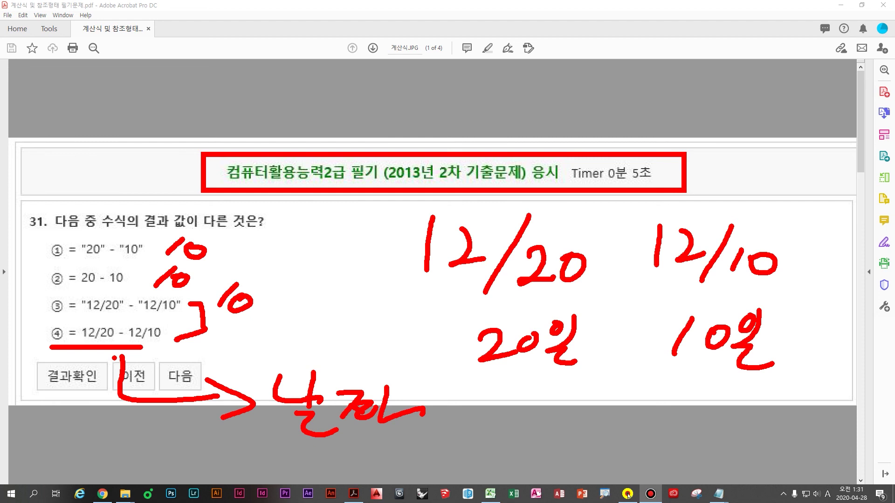
- Handwrite 12/10 in blue above the 날짜 note and frame the question text 수식의 결과 값이 다른 것은? in blue
mouse_move(259, 327)
mouse_down()
mouse_move(256, 356)
mouse_move(299, 356)
mouse_up()
drag(326, 322, 295, 368)
mouse_move(323, 348)
mouse_down()
mouse_move(319, 362)
mouse_move(360, 350)
mouse_up()
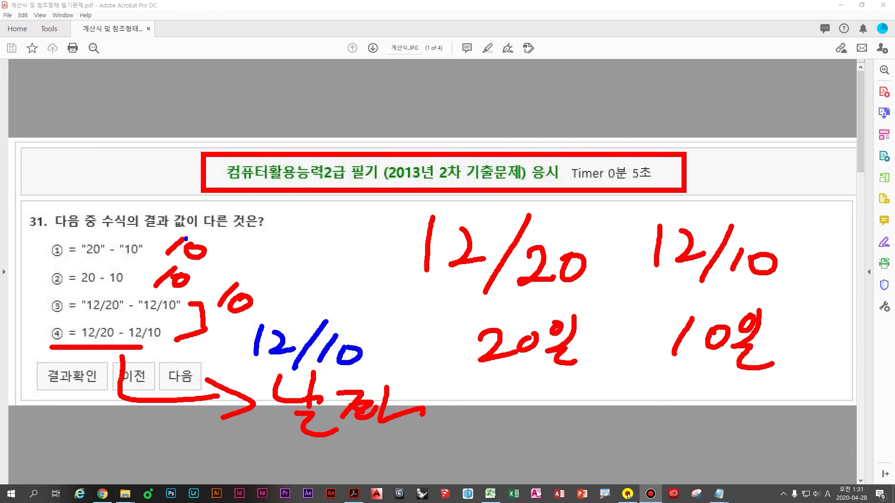
drag(96, 206, 295, 236)
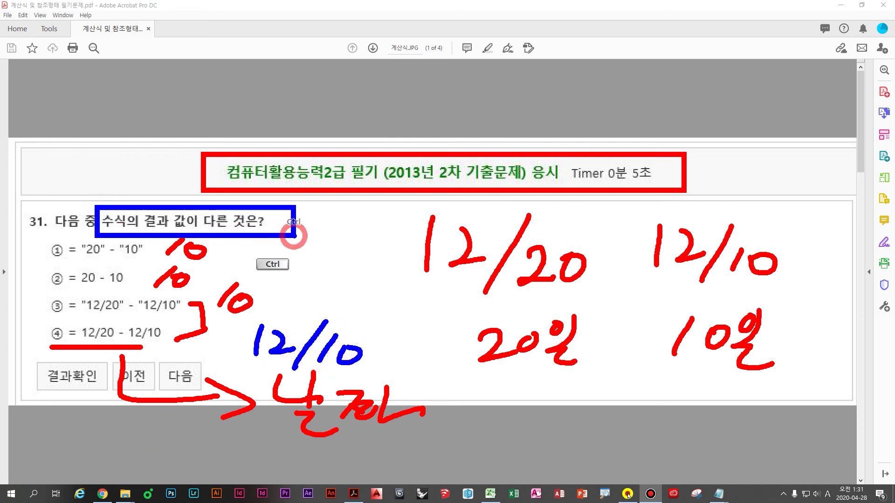
- Frame option ④ of question 31 in blue with an arrow beneath it, and clear the annotations
mouse_move(35, 320)
mouse_down()
mouse_move(80, 357)
mouse_move(59, 366)
mouse_move(50, 424)
mouse_move(69, 416)
mouse_up()
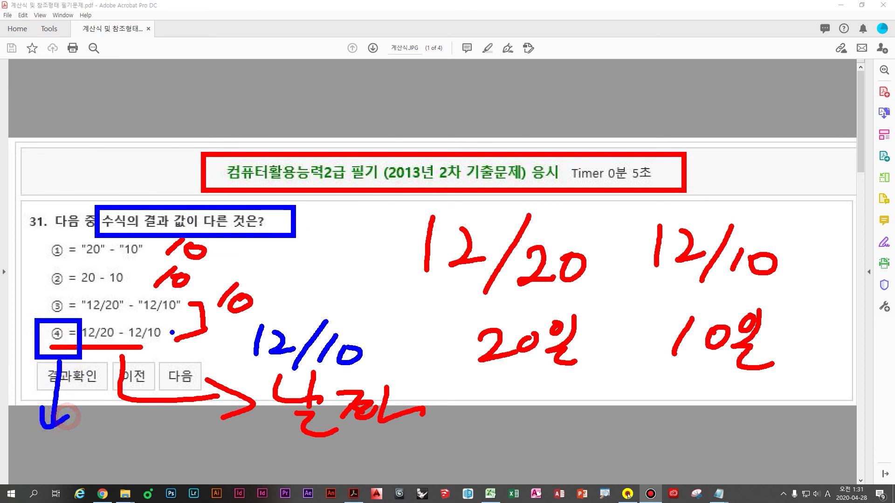
drag(89, 321, 167, 319)
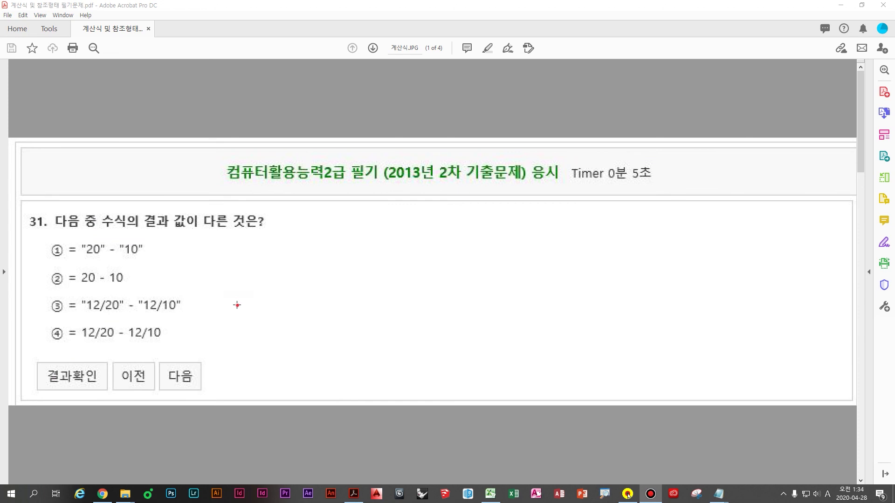
click(237, 305)
- Go past the question 31 answer page to question 32 and frame cell C8 of its table in red
scroll(236, 306, down, 1)
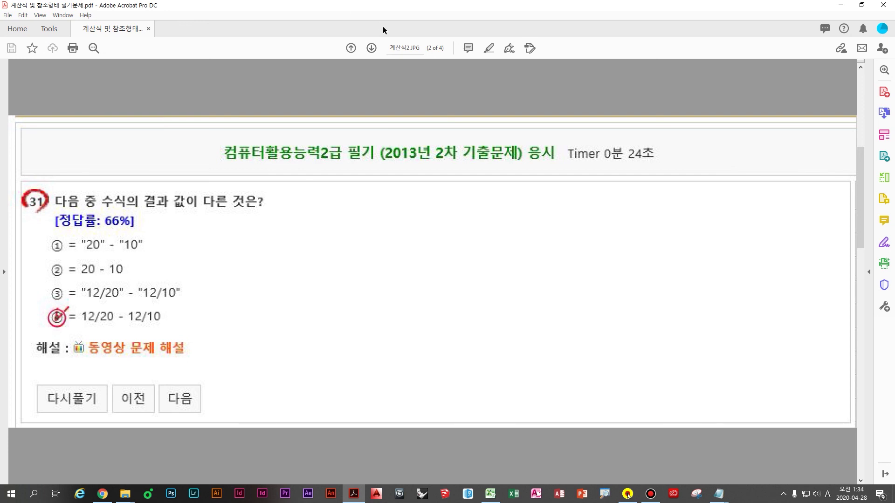
scroll(262, 241, down, 1)
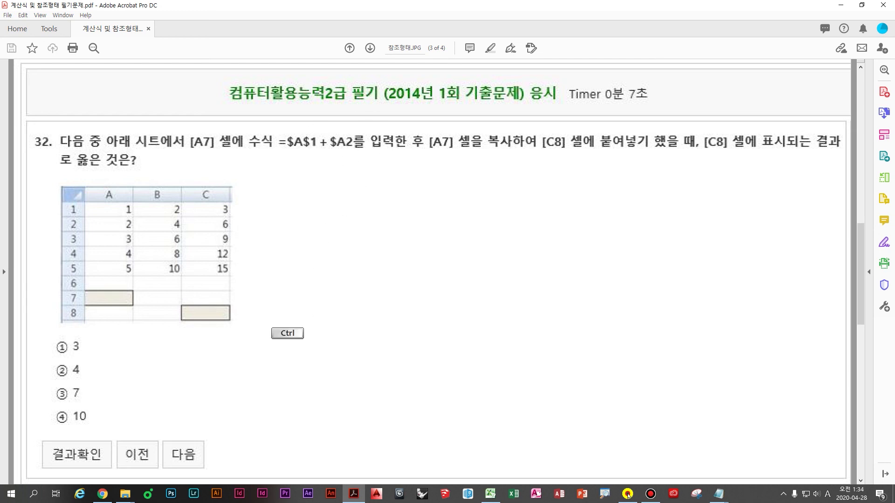
drag(169, 297, 263, 339)
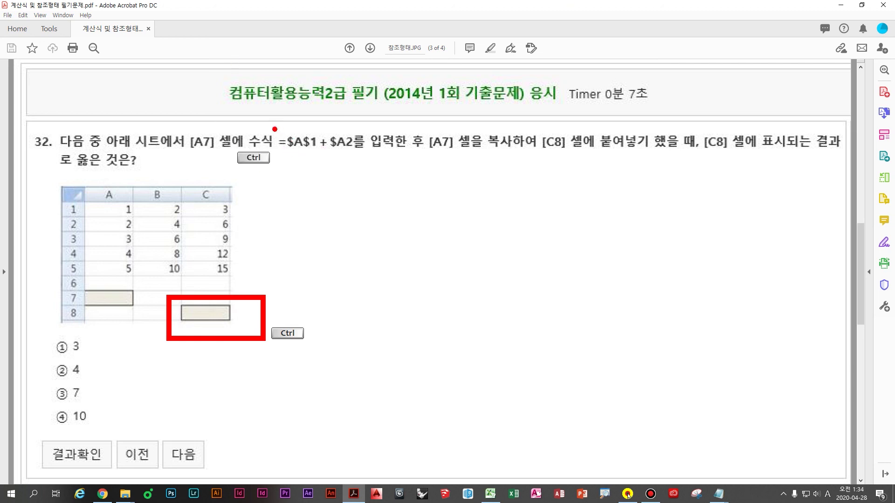
- Frame =$A$1 in the question text and cell A1 in the table in red, and write 1+ beside the table
drag(274, 128, 324, 164)
drag(70, 196, 145, 217)
drag(330, 197, 314, 233)
mouse_move(335, 216)
mouse_down()
mouse_move(382, 215)
mouse_move(349, 251)
mouse_up()
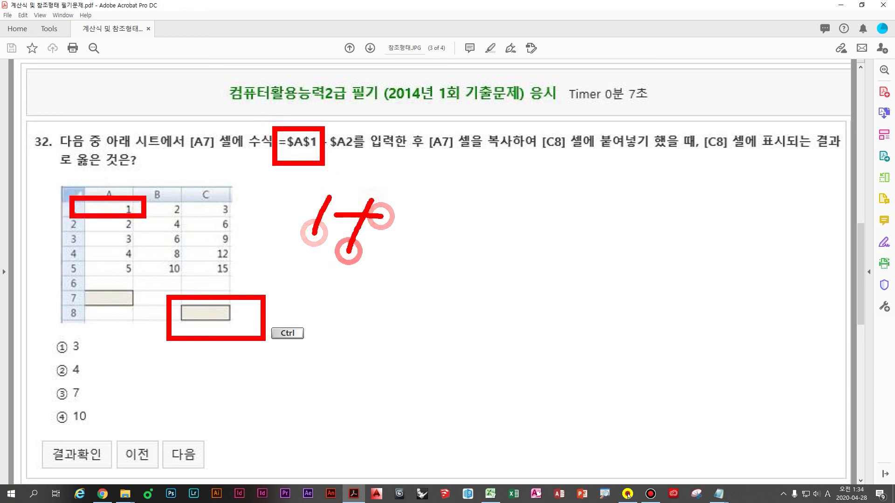
click(305, 194)
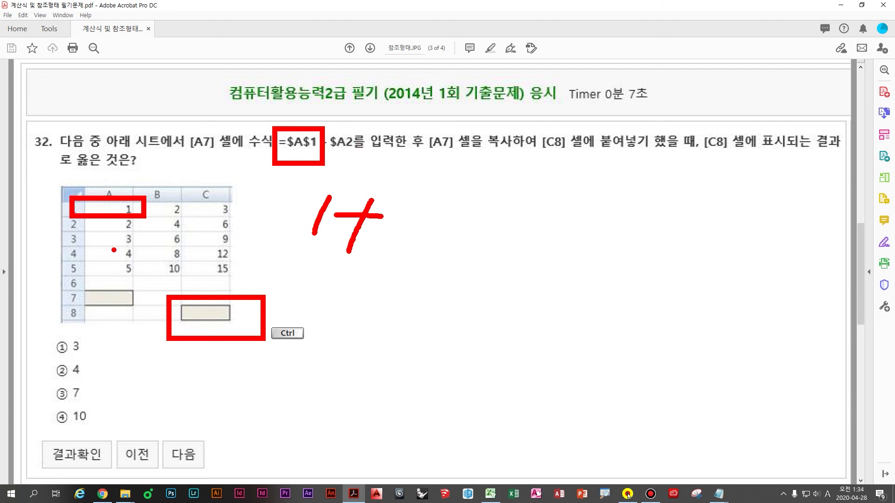
- Frame cell A2 in blue, and mark A7 with a blue check and C8 with a blue arrow
key(b)
drag(80, 219, 136, 235)
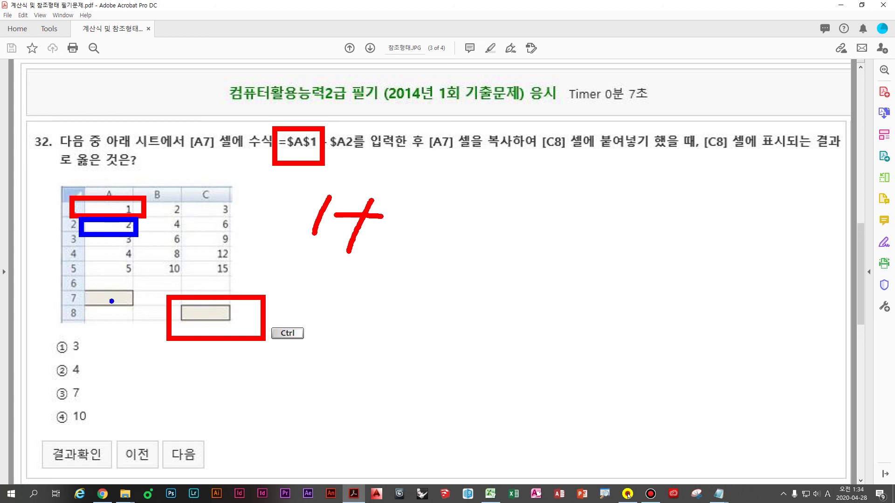
drag(112, 286, 134, 268)
mouse_move(268, 271)
mouse_down()
mouse_move(252, 298)
mouse_move(263, 319)
mouse_up()
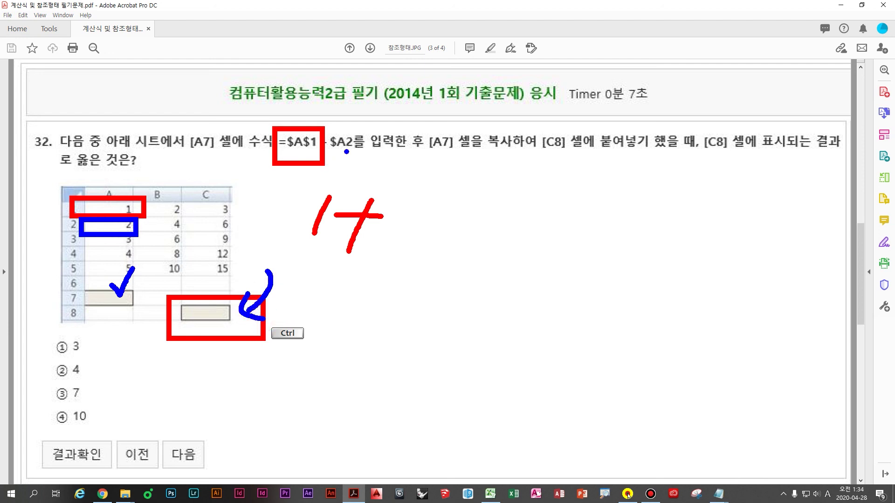
- Underline $A2 in blue, draw arcs from column A to column C, and add a blue X beneath the question text
drag(332, 150, 366, 151)
mouse_move(107, 194)
mouse_down()
mouse_move(133, 161)
mouse_move(163, 199)
mouse_move(207, 170)
mouse_move(214, 200)
mouse_move(241, 191)
mouse_up()
mouse_move(425, 162)
mouse_down()
mouse_move(405, 189)
mouse_move(438, 196)
mouse_up()
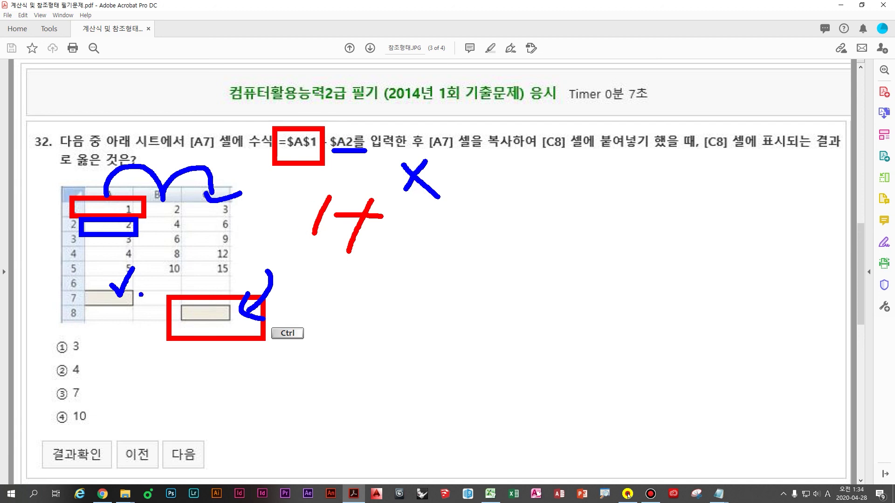
- Handwrite 7셀 with 8셀 beneath it in blue beside the table, and circle [C8] in the question text
mouse_move(353, 316)
mouse_down()
mouse_move(373, 287)
mouse_move(365, 339)
mouse_up()
mouse_move(404, 284)
mouse_down()
mouse_move(390, 316)
mouse_move(428, 294)
mouse_move(442, 326)
mouse_up()
mouse_move(422, 322)
mouse_down()
mouse_move(433, 342)
mouse_move(461, 339)
mouse_up()
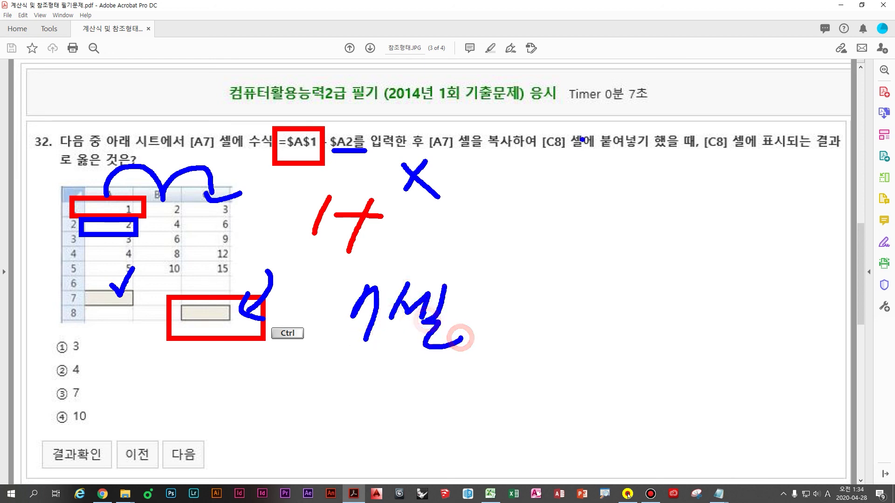
mouse_move(586, 143)
mouse_down()
mouse_move(581, 124)
mouse_move(563, 176)
mouse_up()
drag(351, 371, 394, 389)
mouse_move(434, 374)
mouse_down()
mouse_move(409, 404)
mouse_move(446, 421)
mouse_up()
drag(466, 387, 445, 415)
drag(426, 431, 486, 441)
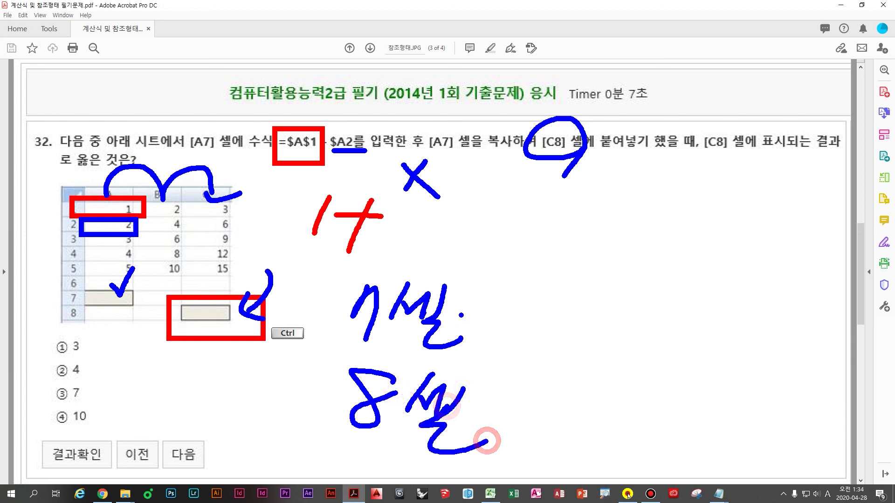
- Cross out 셀 in both blue notes and write 행 beside each number
mouse_move(418, 296)
mouse_down()
mouse_move(425, 319)
mouse_move(450, 323)
mouse_up()
mouse_move(444, 286)
mouse_down()
mouse_move(379, 337)
mouse_move(410, 331)
mouse_up()
drag(419, 293, 463, 324)
drag(486, 274, 503, 279)
drag(488, 297, 517, 304)
mouse_move(532, 301)
mouse_down()
mouse_move(555, 319)
mouse_move(547, 334)
mouse_up()
drag(469, 380, 424, 423)
drag(426, 402, 481, 424)
mouse_move(510, 387)
mouse_down()
mouse_move(543, 389)
mouse_move(582, 436)
mouse_up()
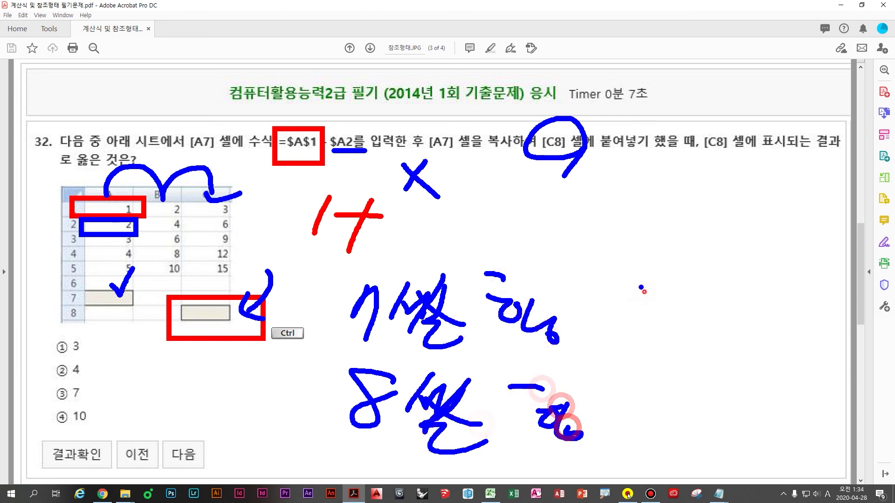
- Draw a blue downward arrow beside the 7행 and 8행 notes, and write $A3 in red below the circled [C8]
drag(650, 280, 633, 359)
drag(606, 320, 653, 345)
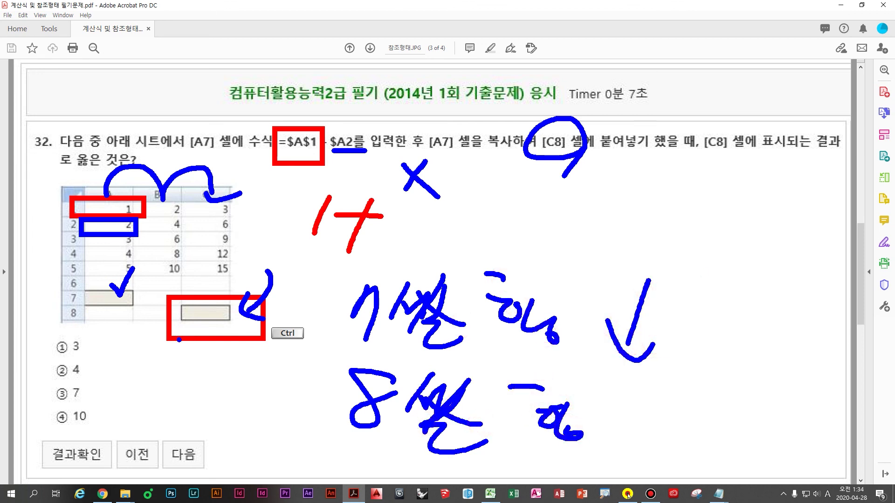
click(442, 185)
mouse_move(585, 176)
mouse_down()
mouse_move(567, 183)
mouse_move(541, 216)
mouse_up()
drag(576, 156, 560, 233)
mouse_move(585, 231)
mouse_down()
mouse_move(614, 169)
mouse_move(608, 224)
mouse_up()
drag(646, 178, 618, 234)
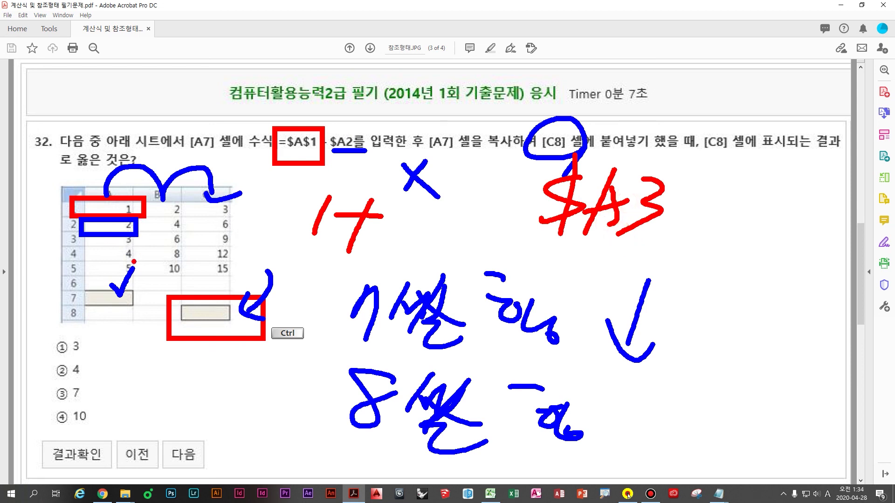
- Clear all annotations and handwrite 1+3 in red beneath the formula in question 32
key(Escape)
key(ctrl+2)
mouse_move(363, 158)
mouse_down()
mouse_move(346, 209)
mouse_move(408, 188)
mouse_up()
drag(397, 164, 378, 219)
mouse_move(423, 168)
mouse_down()
mouse_move(438, 168)
mouse_move(413, 230)
mouse_up()
click(333, 186)
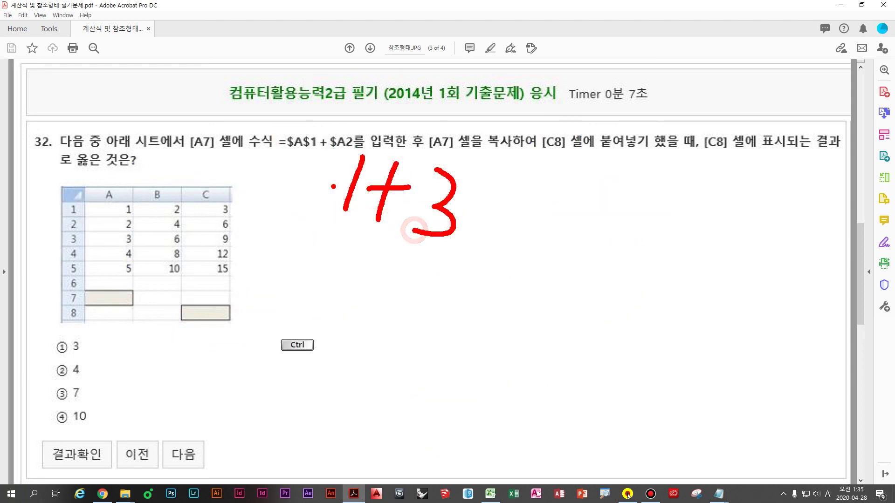
- Frame option ② 4 in red, and clear the annotations to move on to the answer page for question 32
drag(41, 357, 93, 380)
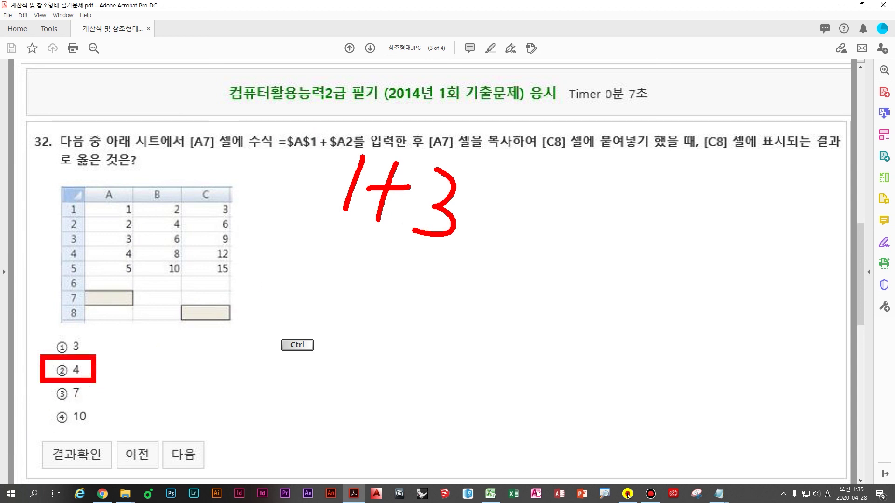
key(Escape)
scroll(306, 322, down, 1)
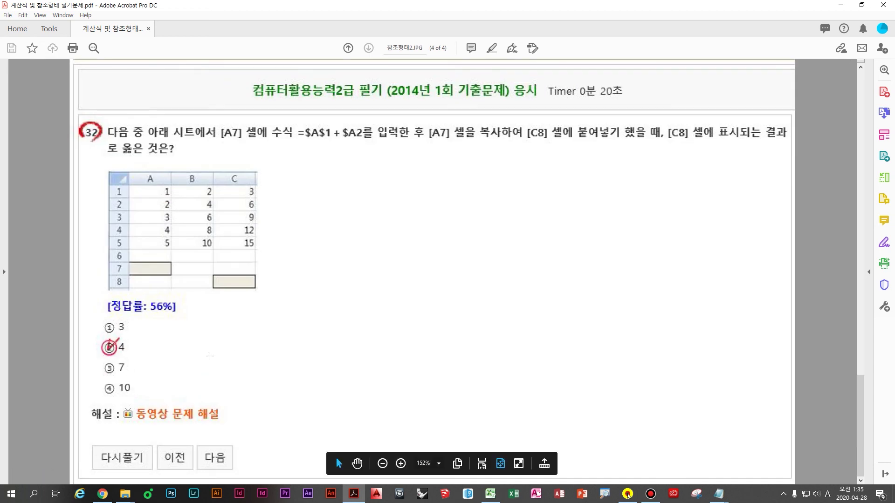
- Mark cell C8 with a red check and handwrite =$A$1+$A3 in red beside the table
key(ctrl)
mouse_move(254, 264)
mouse_down()
mouse_move(302, 240)
mouse_move(388, 248)
mouse_up()
drag(347, 269, 394, 269)
drag(433, 238, 405, 272)
mouse_move(416, 219)
mouse_down()
mouse_move(413, 297)
mouse_move(456, 237)
mouse_move(464, 280)
mouse_up()
mouse_move(431, 266)
mouse_down()
mouse_move(461, 261)
mouse_move(468, 278)
mouse_up()
drag(493, 223, 485, 296)
drag(527, 249, 516, 279)
mouse_move(531, 262)
mouse_down()
mouse_move(575, 257)
mouse_move(547, 290)
mouse_up()
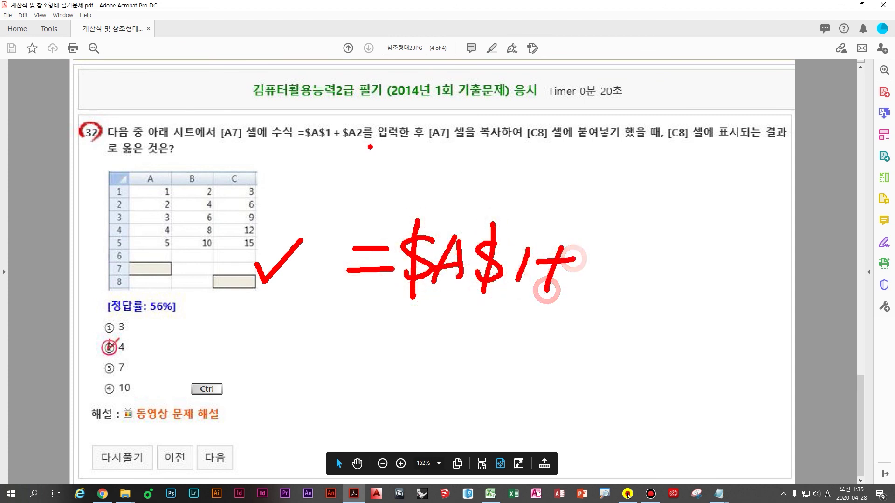
mouse_move(642, 256)
mouse_down()
mouse_move(616, 303)
mouse_move(627, 317)
mouse_up()
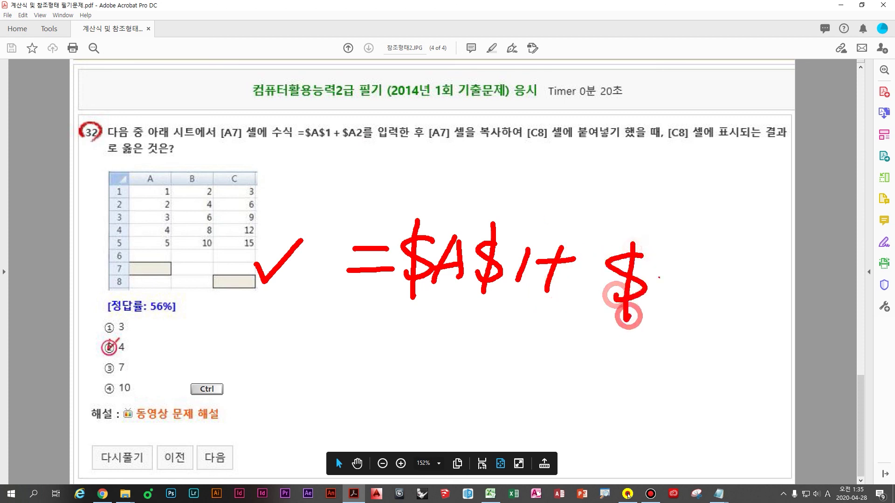
mouse_move(680, 252)
mouse_down()
mouse_move(655, 304)
mouse_move(685, 298)
mouse_up()
mouse_move(661, 282)
mouse_down()
mouse_move(686, 279)
mouse_move(711, 309)
mouse_move(671, 316)
mouse_up()
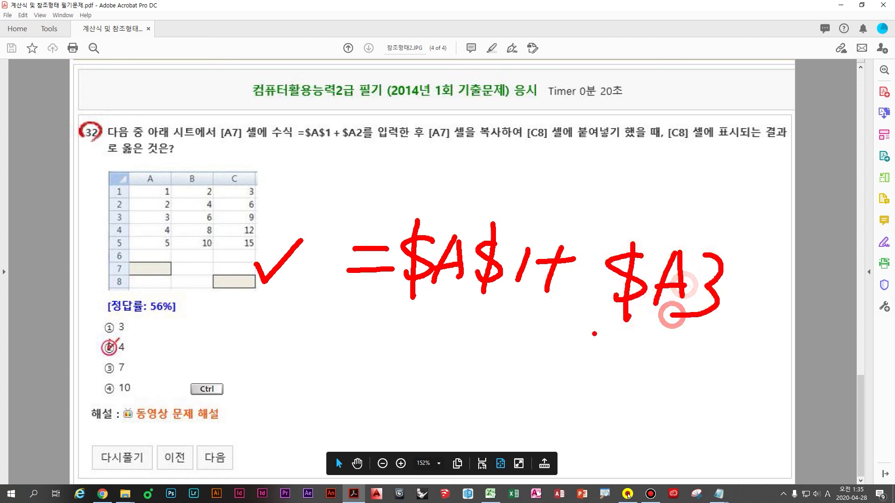
- Write 1 + 3 and the result 4 in blue beneath the formula, and frame cell C8 in blue before clearing the annotations
drag(465, 326, 454, 375)
drag(520, 346, 562, 344)
drag(557, 330, 537, 384)
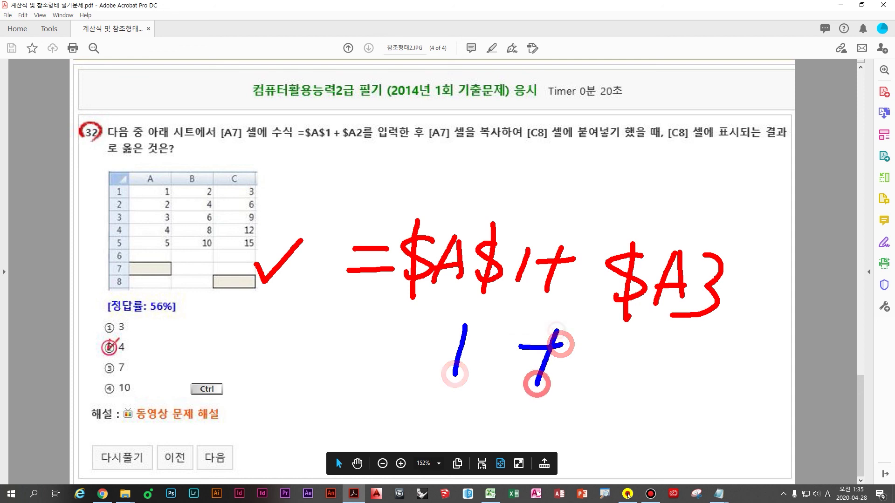
mouse_move(607, 337)
mouse_down()
mouse_move(612, 359)
mouse_move(596, 390)
mouse_up()
mouse_move(748, 357)
mouse_down()
mouse_move(780, 388)
mouse_move(733, 409)
mouse_up()
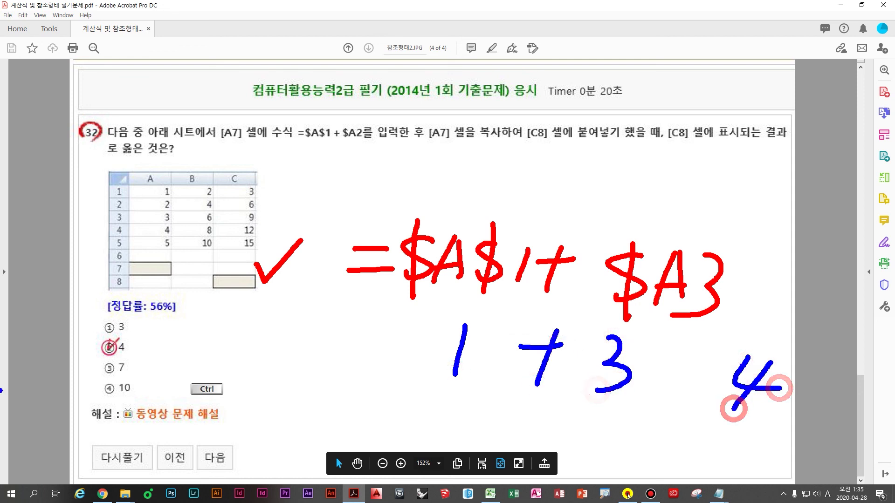
drag(205, 264, 269, 307)
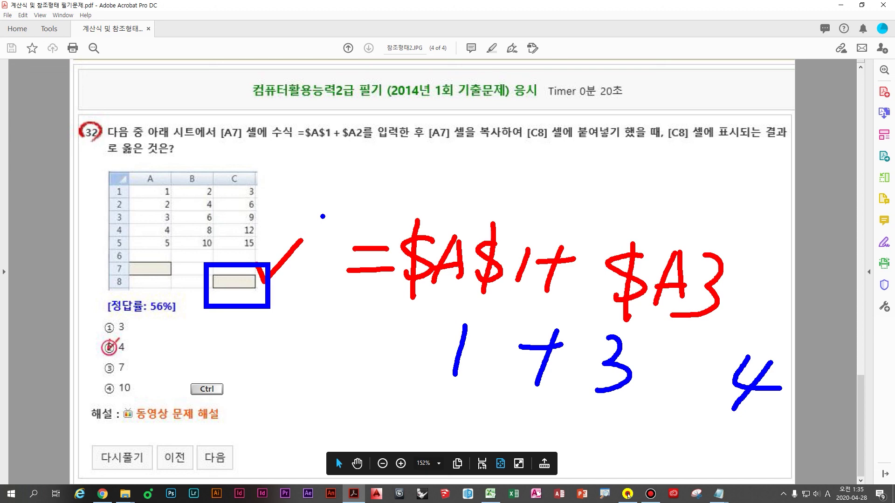
click(628, 495)
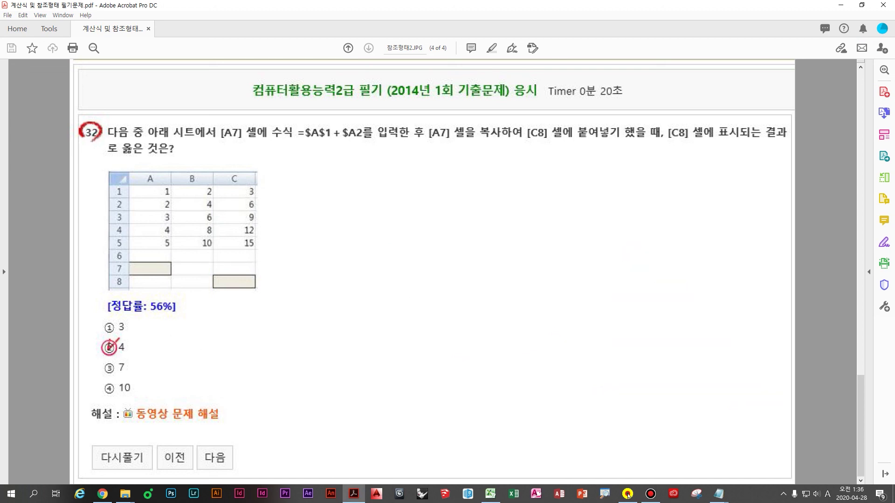